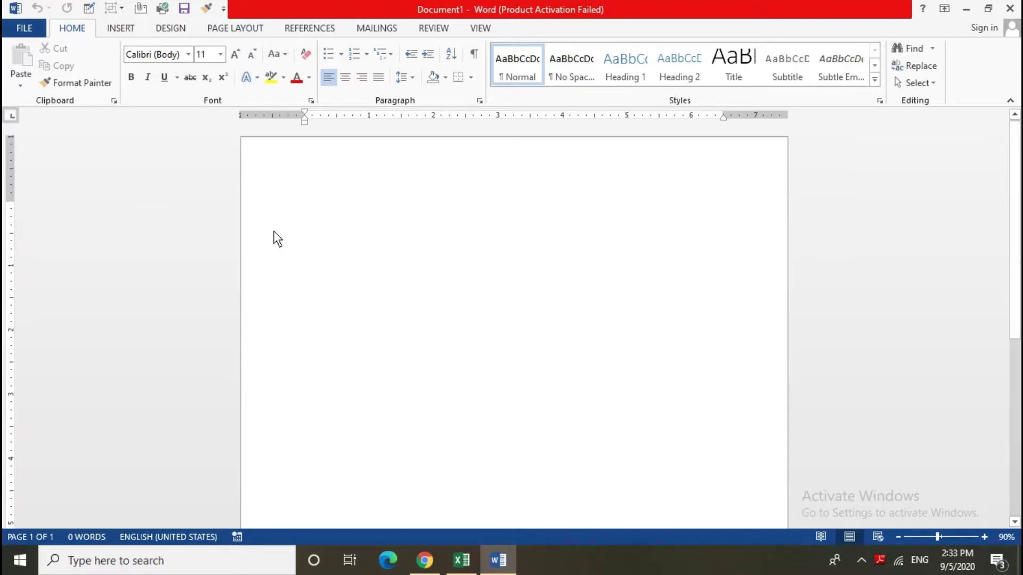
- Peek at the File view, return to blank Document1, and show the INSERT tab commands
{"action": "left_click", "coordinate": [9, 33]}
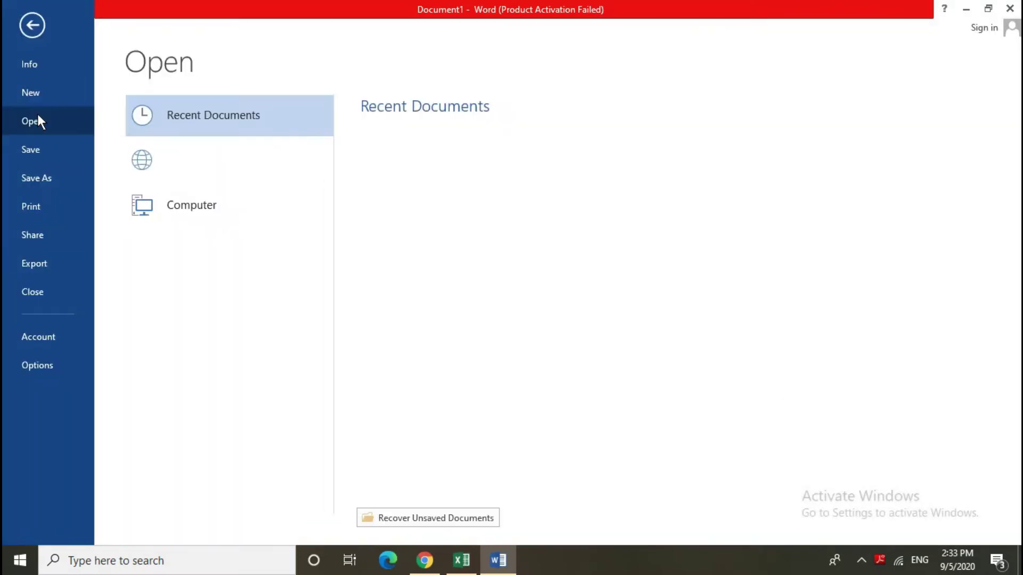
{"action": "left_click", "coordinate": [37, 24]}
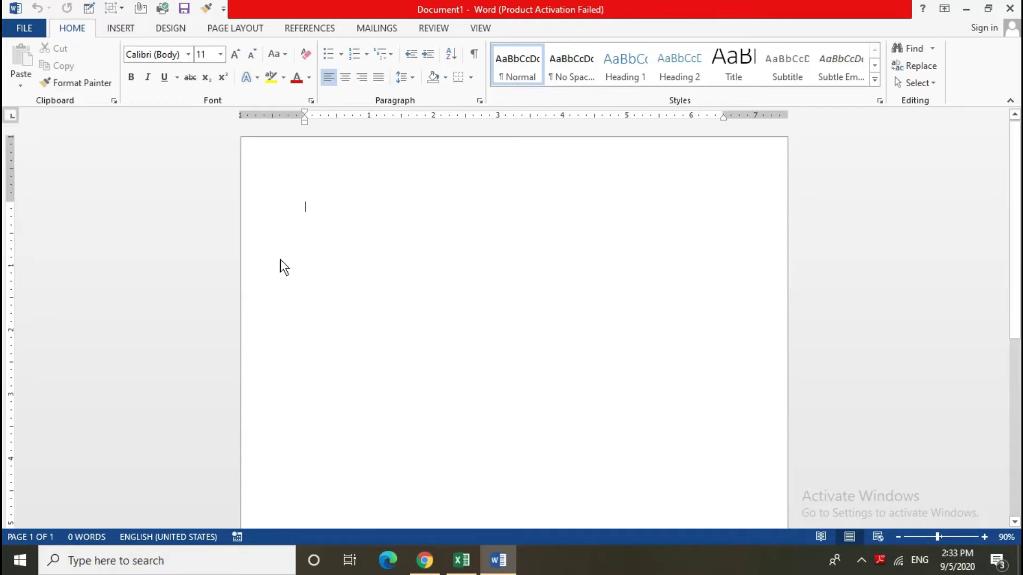
{"action": "left_click", "coordinate": [122, 30]}
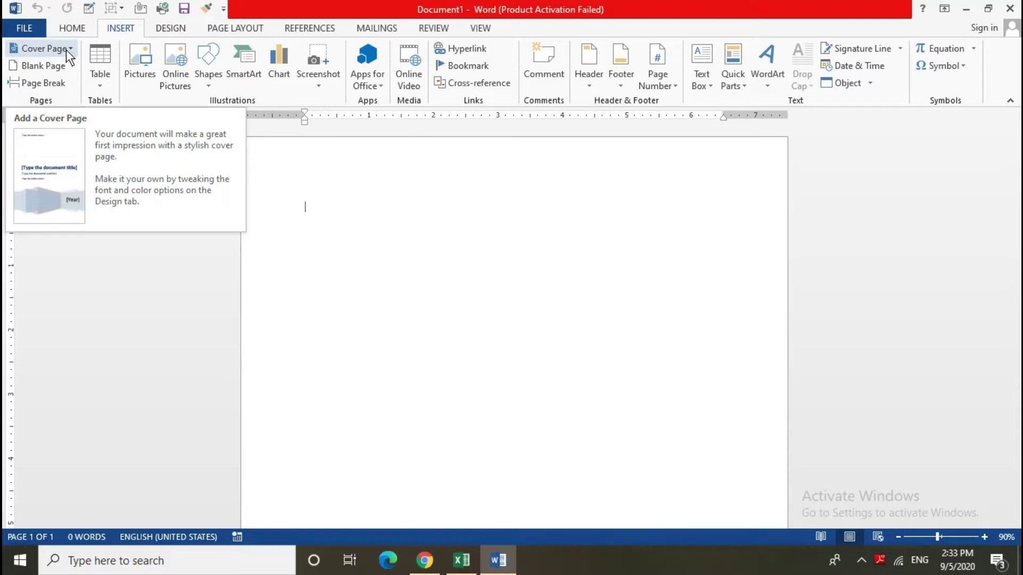
- Browse the File > New document templates, then go back to the blank document
{"action": "left_click", "coordinate": [30, 25]}
{"action": "left_click", "coordinate": [33, 89]}
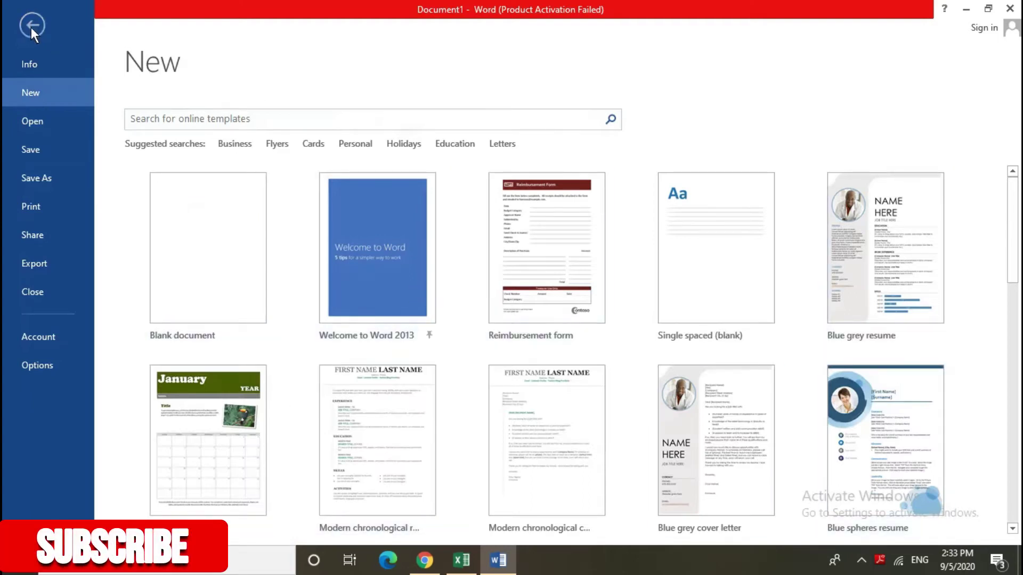
{"action": "left_click", "coordinate": [31, 27]}
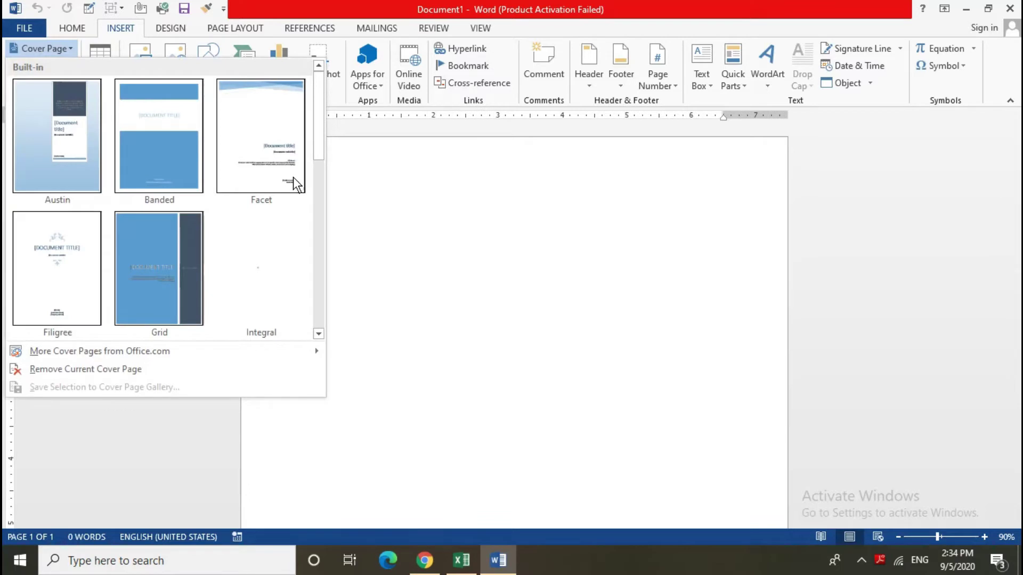
- Open the Cover Page gallery showing built-in designs such as Austin, Grid and Integral
{"action": "left_click_drag", "start_coordinate": [318, 145], "coordinate": [314, 233]}
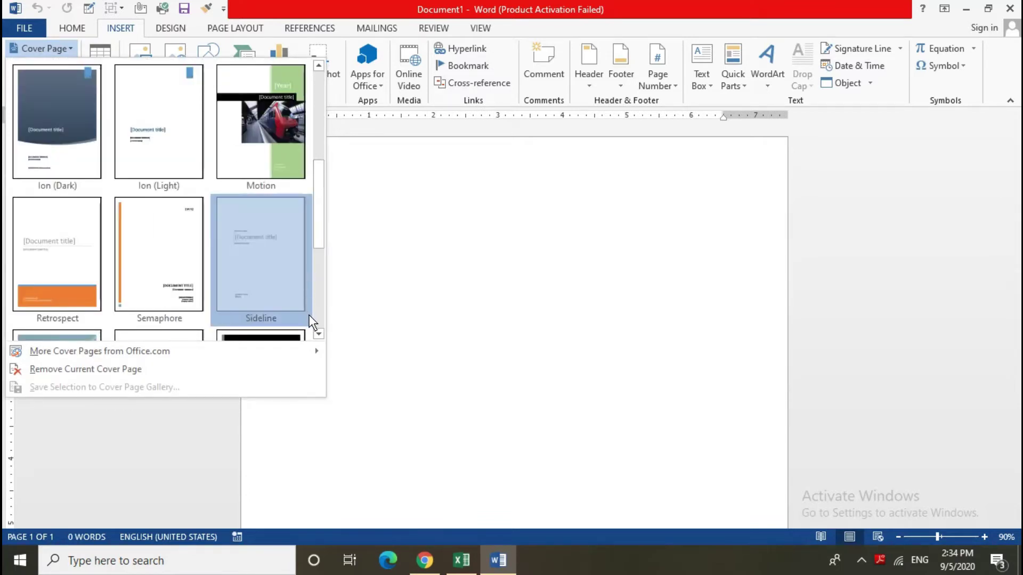
{"action": "left_click", "coordinate": [317, 334]}
{"action": "left_click", "coordinate": [318, 334]}
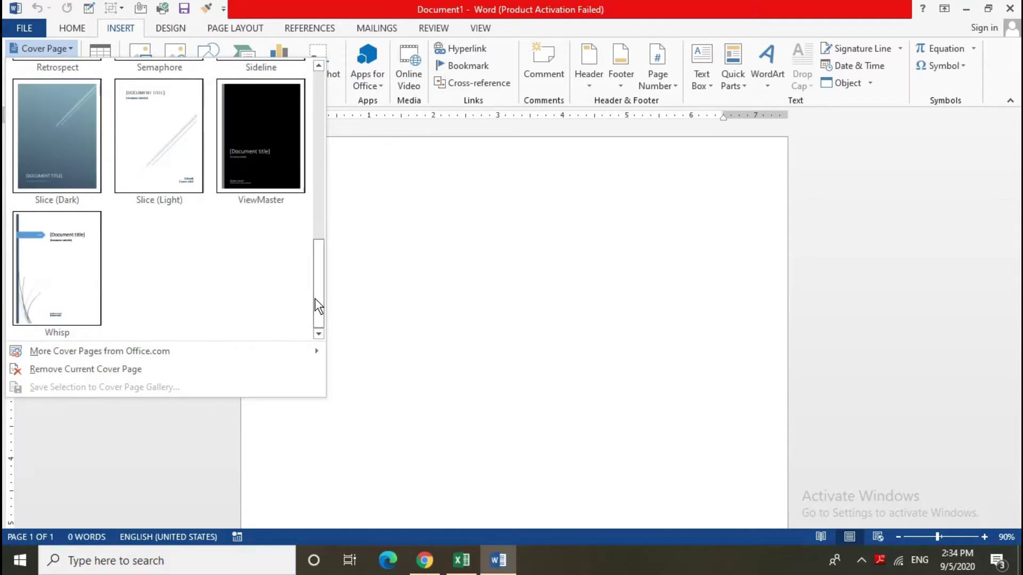
{"action": "left_click_drag", "start_coordinate": [319, 301], "coordinate": [332, 154]}
{"action": "left_click", "coordinate": [331, 154]}
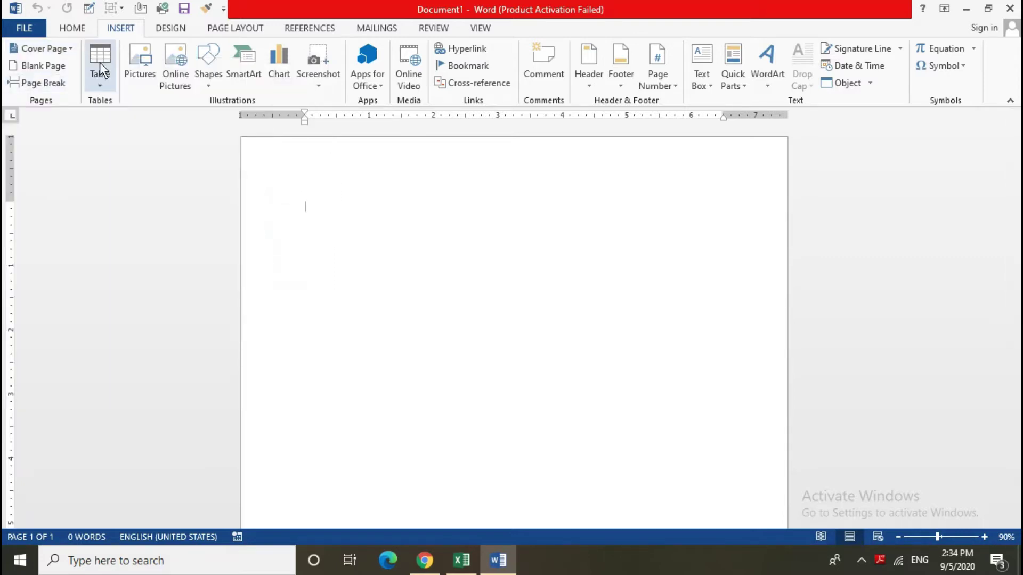
{"action": "left_click", "coordinate": [69, 48]}
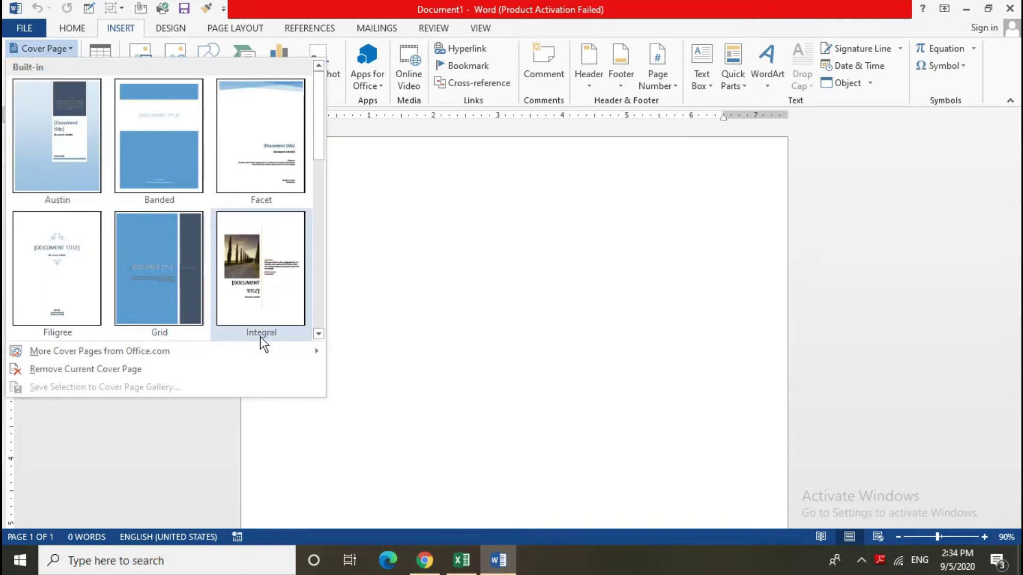
- Insert the Integral cover page and type the title MARATHI COMPUTER SHIKSHAN
{"action": "left_click", "coordinate": [260, 257]}
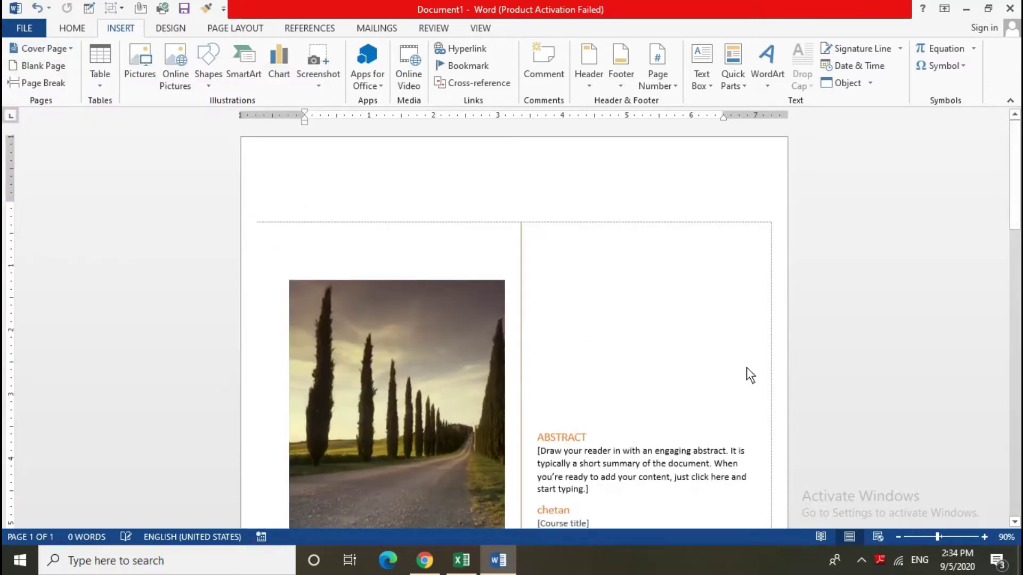
{"action": "scroll", "coordinate": [880, 356], "scroll_direction": "down", "scroll_amount": 5}
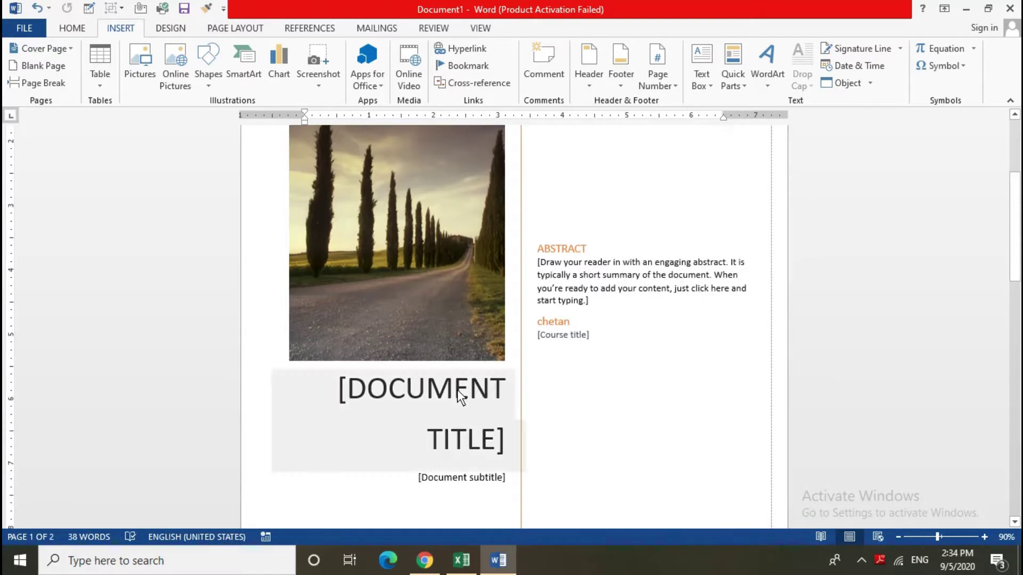
{"action": "left_click", "coordinate": [457, 389]}
{"action": "left_click", "coordinate": [457, 389]}
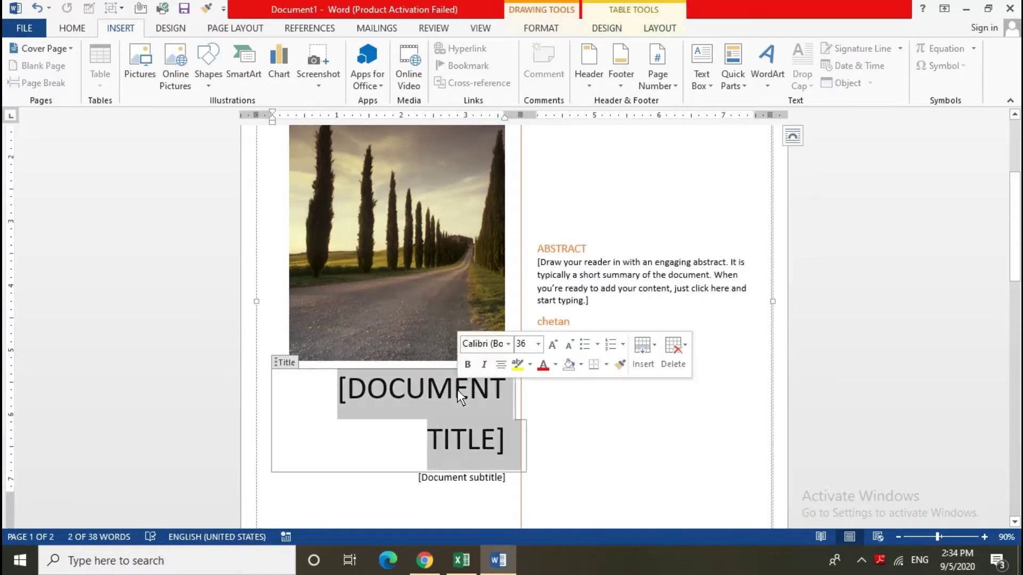
{"action": "type", "text": "M"}
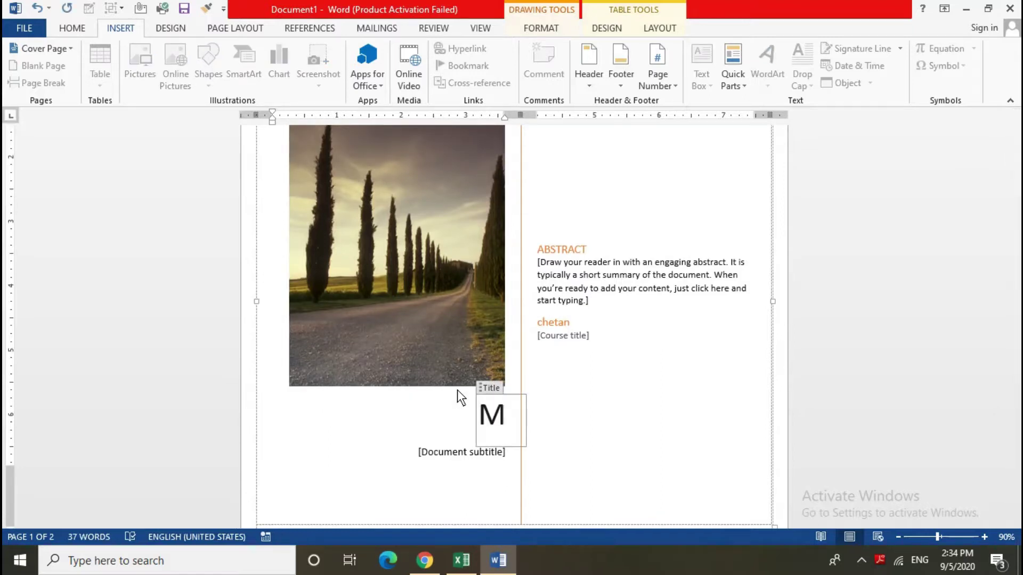
{"action": "type", "text": "ARATHI COMPUTAER"}
{"action": "key", "text": "BackSpace"}
{"action": "key", "text": "BackSpace"}
{"action": "key", "text": "BackSpace"}
{"action": "type", "text": "ER EDUCATION"}
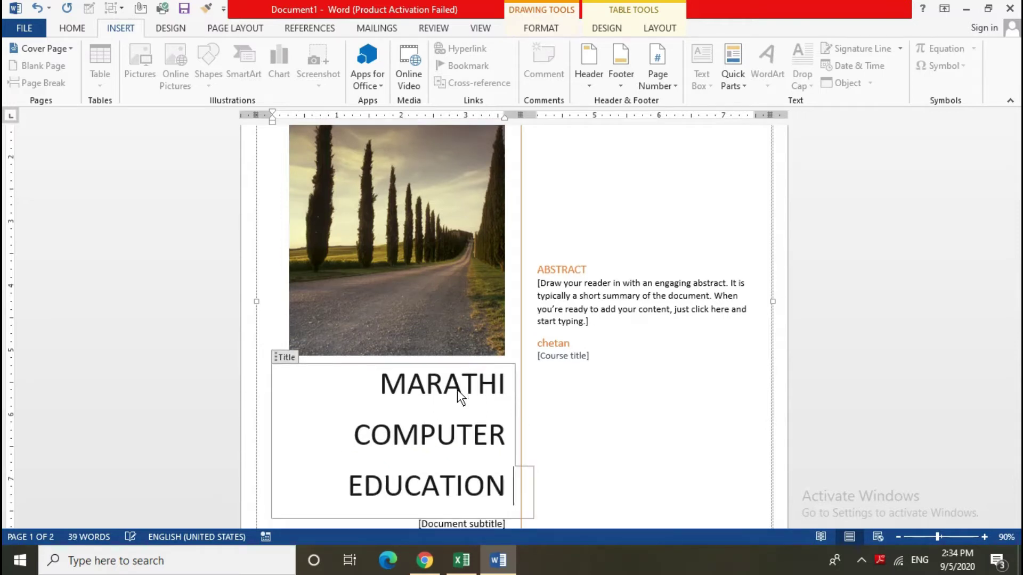
{"action": "key", "text": "BackSpace"}
{"action": "key", "text": "BackSpace"}
{"action": "key", "text": "BackSpace"}
{"action": "key", "text": "BackSpace"}
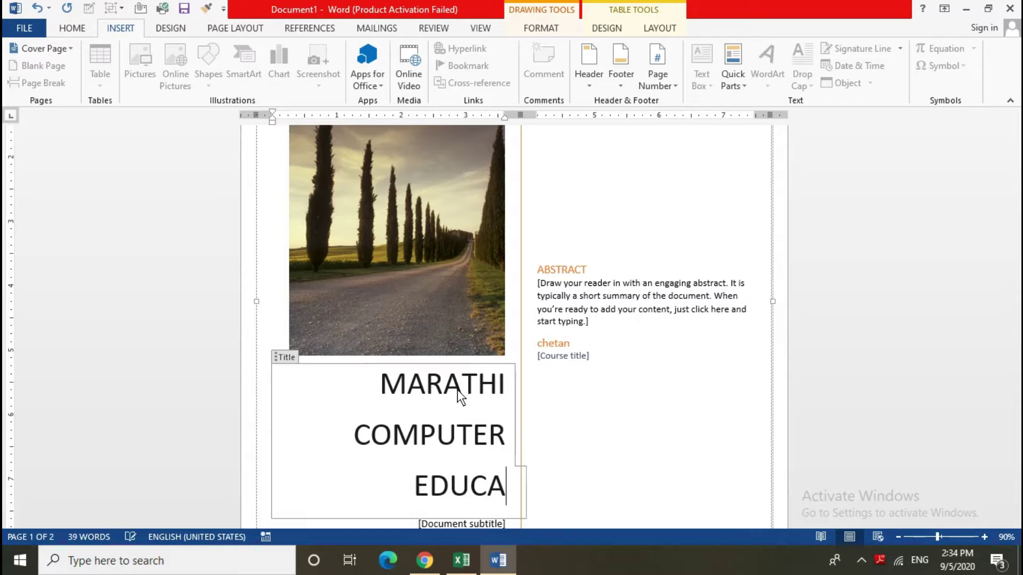
{"action": "key", "text": "BackSpace"}
{"action": "key", "text": "BackSpace"}
{"action": "key", "text": "BackSpace"}
{"action": "key", "text": "BackSpace"}
{"action": "key", "text": "BackSpace"}
{"action": "type", "text": "SHIKSHAN"}
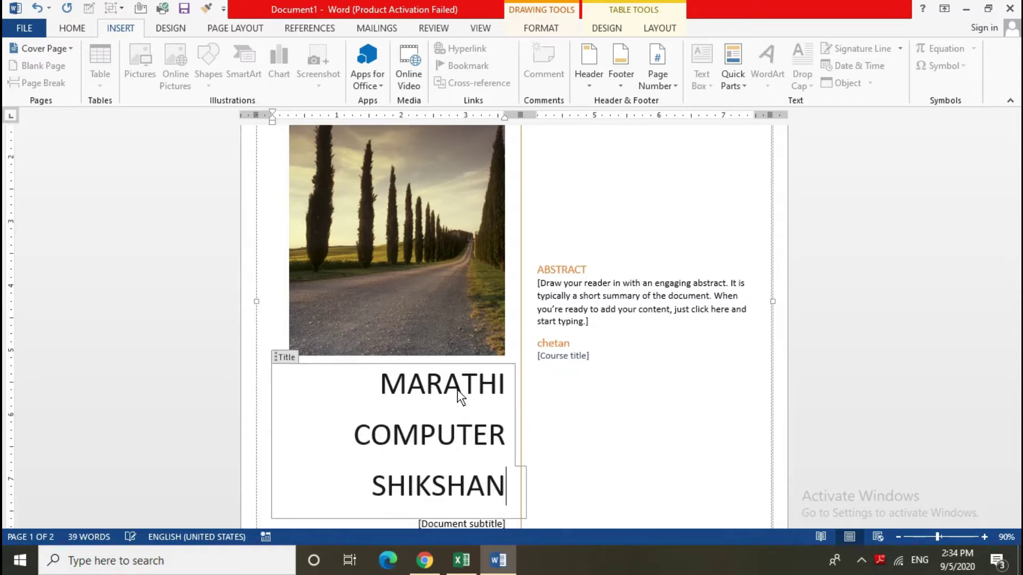
- Check the course title and subtitle placeholders, then select the cover's road photo
{"action": "left_click", "coordinate": [560, 358]}
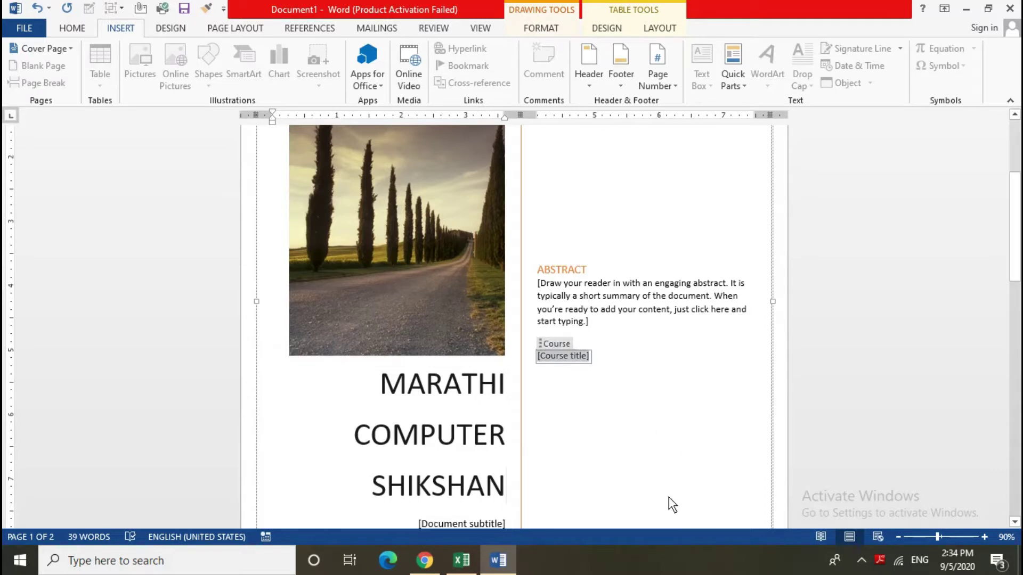
{"action": "scroll", "coordinate": [596, 304], "scroll_direction": "down", "scroll_amount": 2}
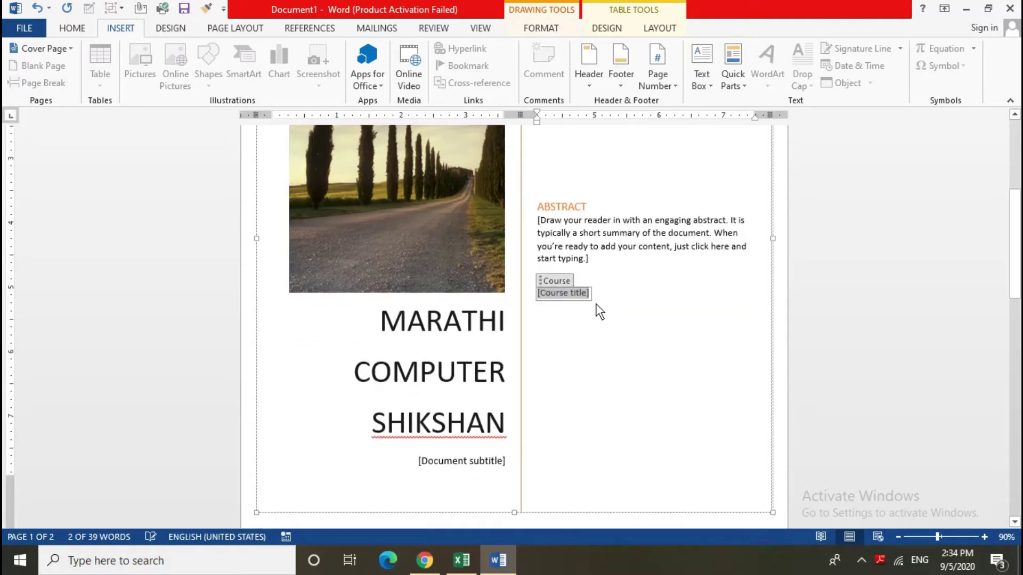
{"action": "left_click", "coordinate": [473, 469]}
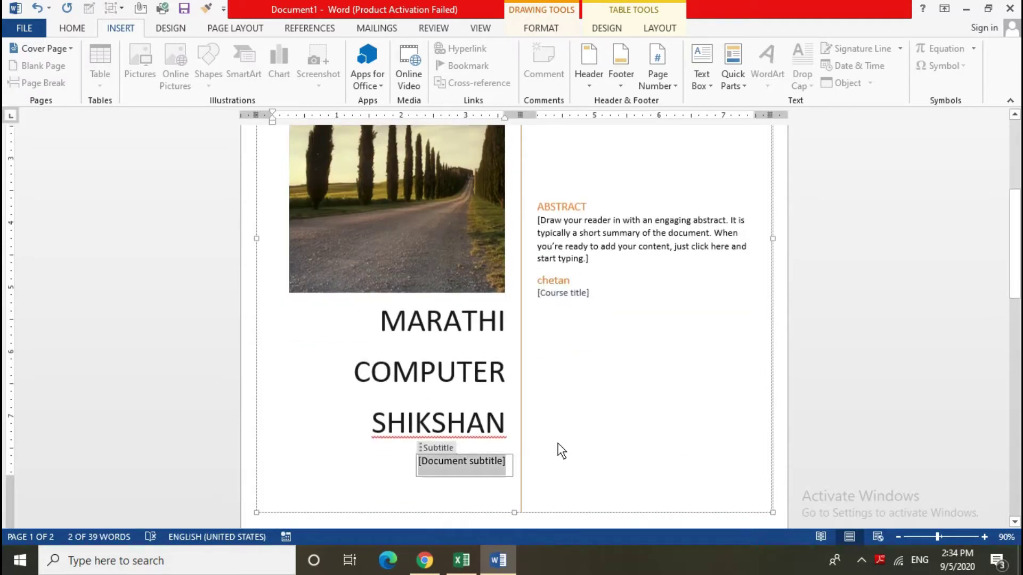
{"action": "left_click", "coordinate": [563, 293]}
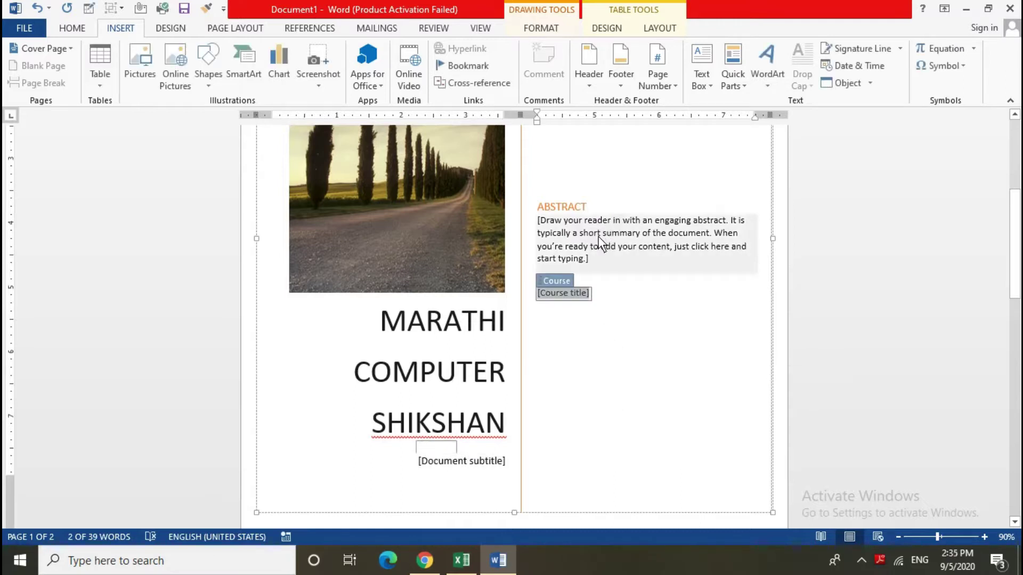
{"action": "scroll", "coordinate": [600, 315], "scroll_direction": "up", "scroll_amount": 2}
{"action": "left_click", "coordinate": [436, 224]}
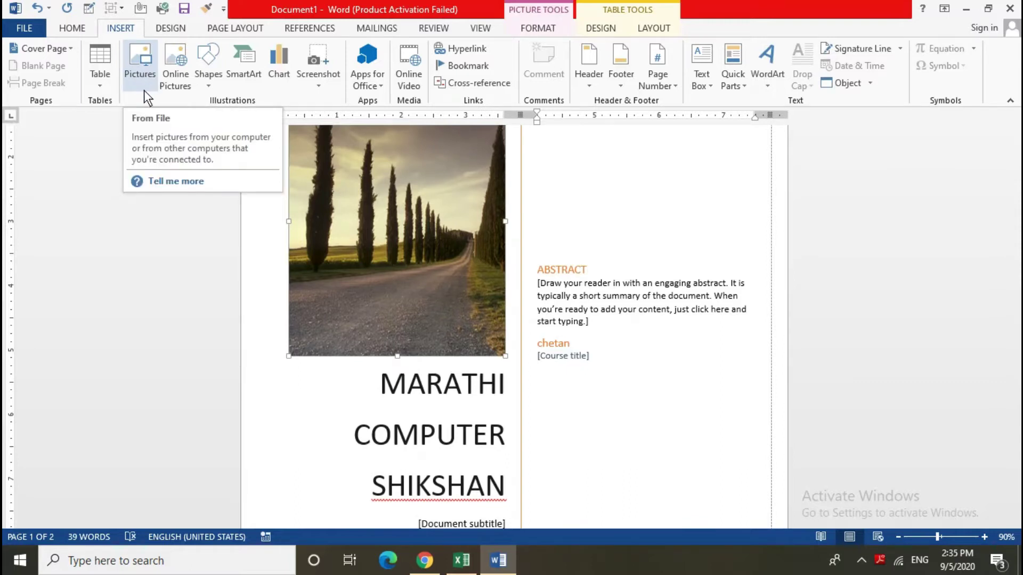
- Replace the road photo with the Capture pie-chart picture
{"action": "left_click", "coordinate": [141, 65]}
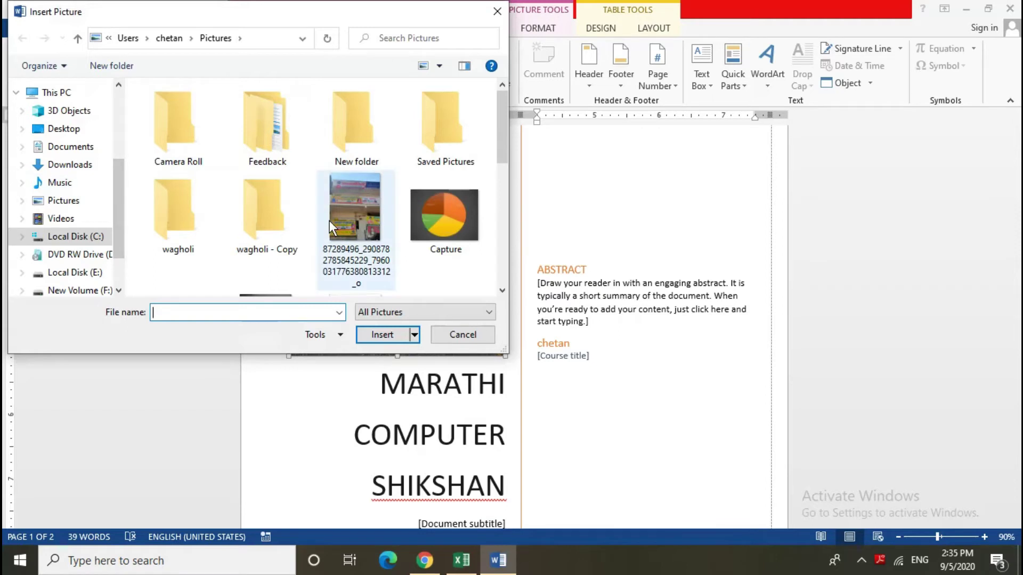
{"action": "left_click", "coordinate": [442, 227]}
{"action": "left_click", "coordinate": [391, 335]}
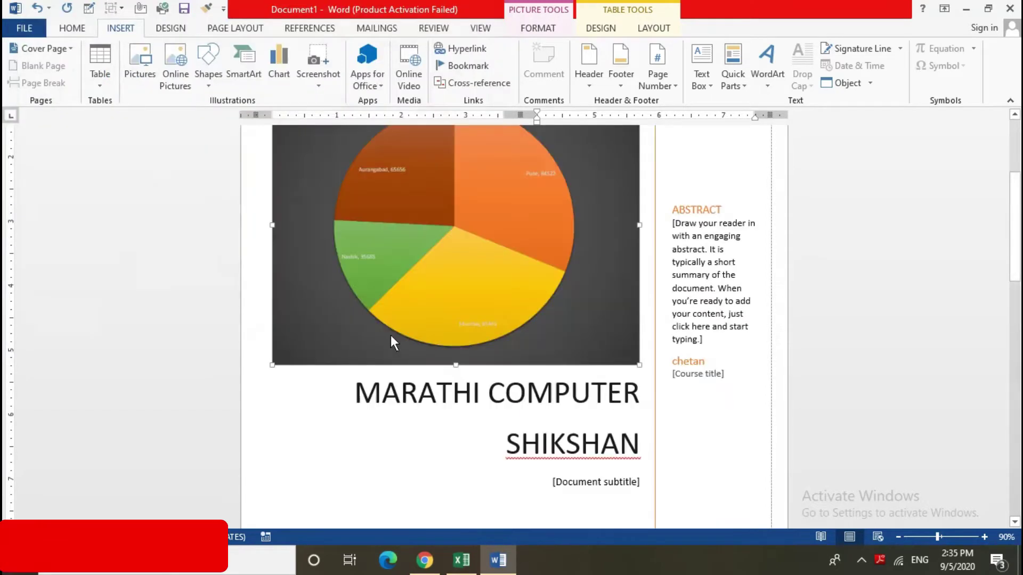
- Resize the pie-chart picture to about 3.52 by 4.63 inches
{"action": "scroll", "coordinate": [897, 331], "scroll_direction": "up", "scroll_amount": 4}
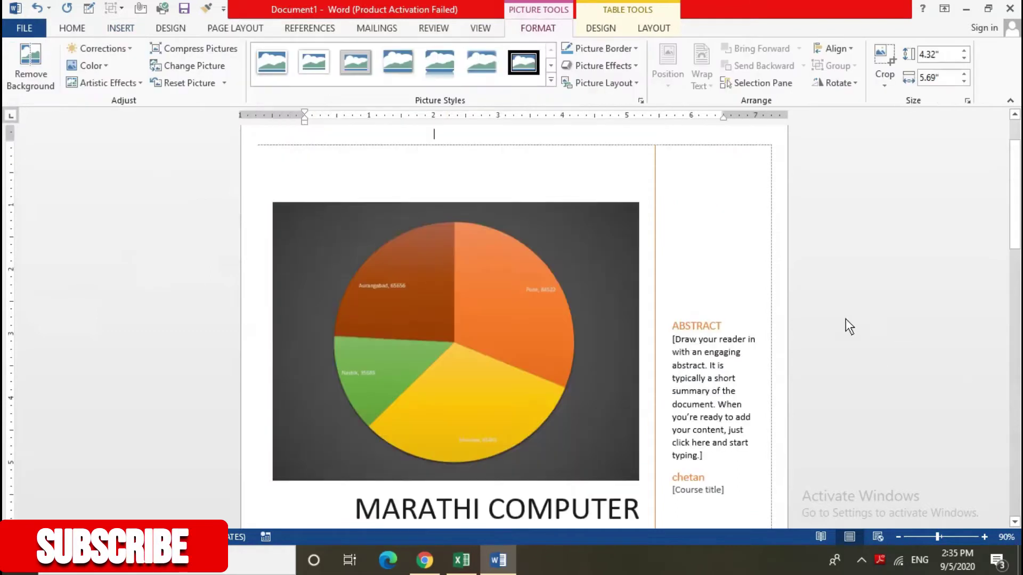
{"action": "left_click", "coordinate": [626, 225]}
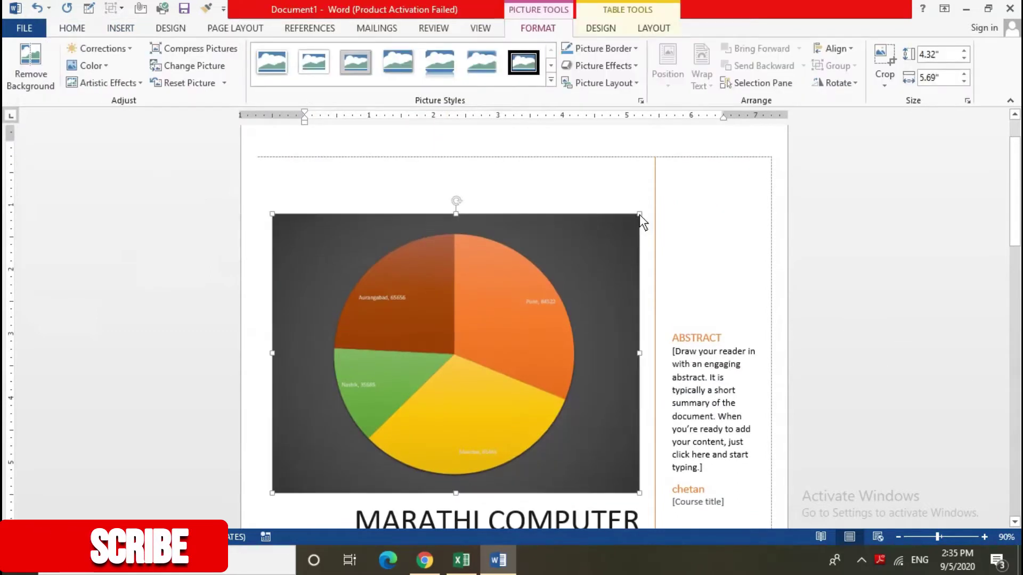
{"action": "left_click_drag", "start_coordinate": [640, 214], "coordinate": [542, 265]}
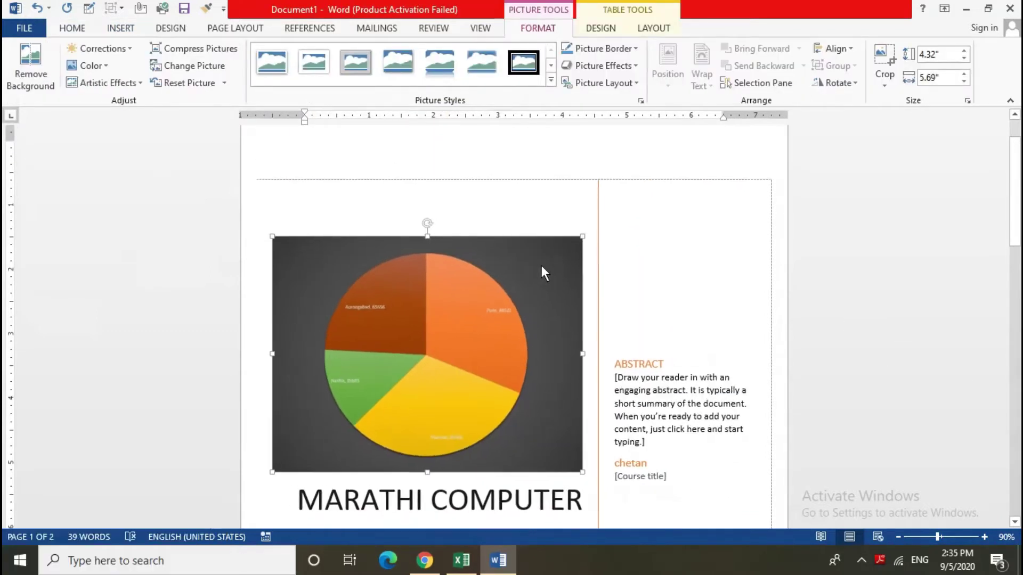
{"action": "left_click", "coordinate": [882, 287]}
{"action": "scroll", "coordinate": [481, 316], "scroll_direction": "down", "scroll_amount": 2}
{"action": "scroll", "coordinate": [481, 316], "scroll_direction": "down", "scroll_amount": 2}
{"action": "scroll", "coordinate": [481, 316], "scroll_direction": "down", "scroll_amount": 3}
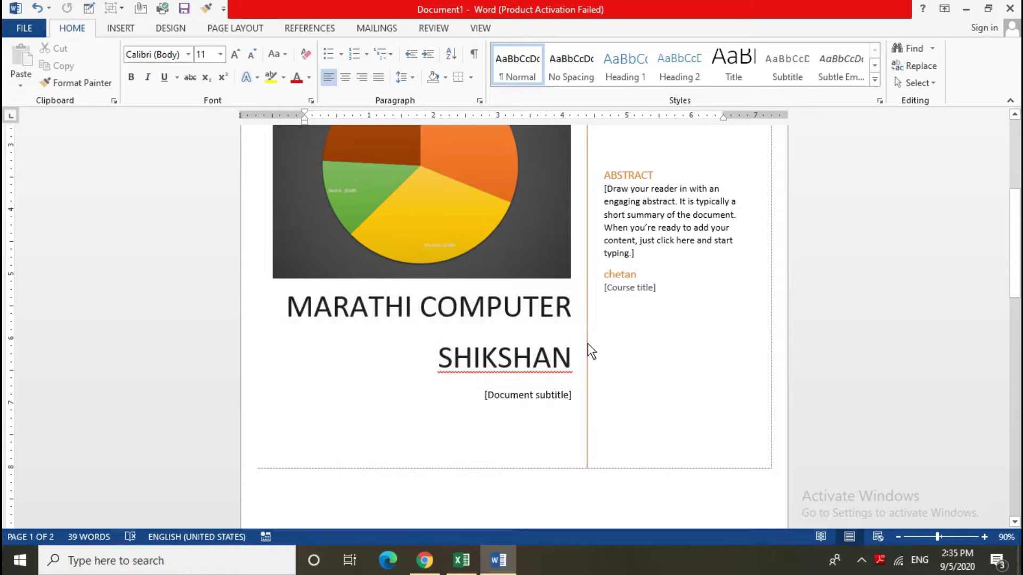
- Add a blank page and apply the Whisp cover page design
{"action": "scroll", "coordinate": [607, 346], "scroll_direction": "down", "scroll_amount": 3}
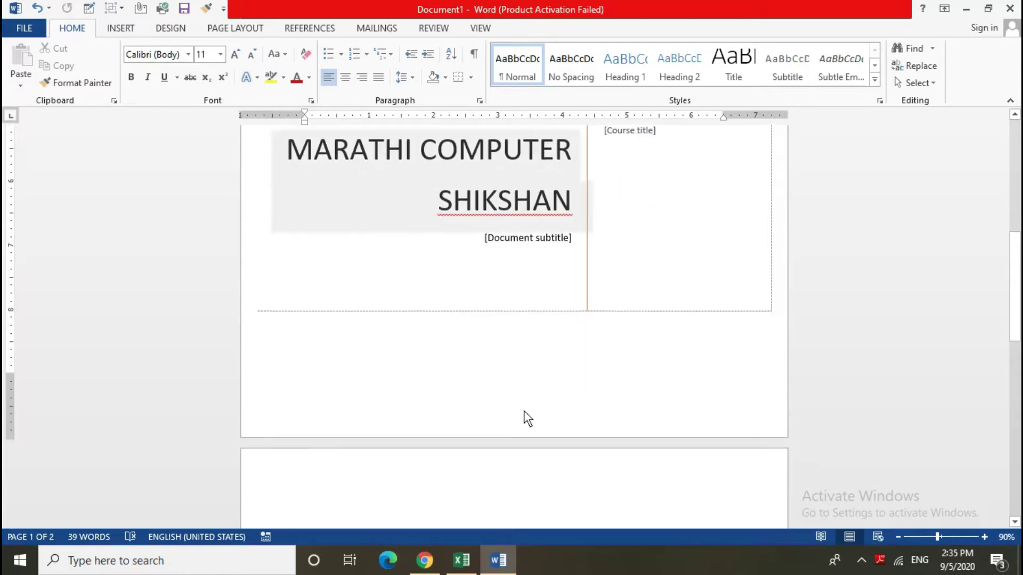
{"action": "scroll", "coordinate": [523, 411], "scroll_direction": "down", "scroll_amount": 2}
{"action": "left_click", "coordinate": [403, 369]}
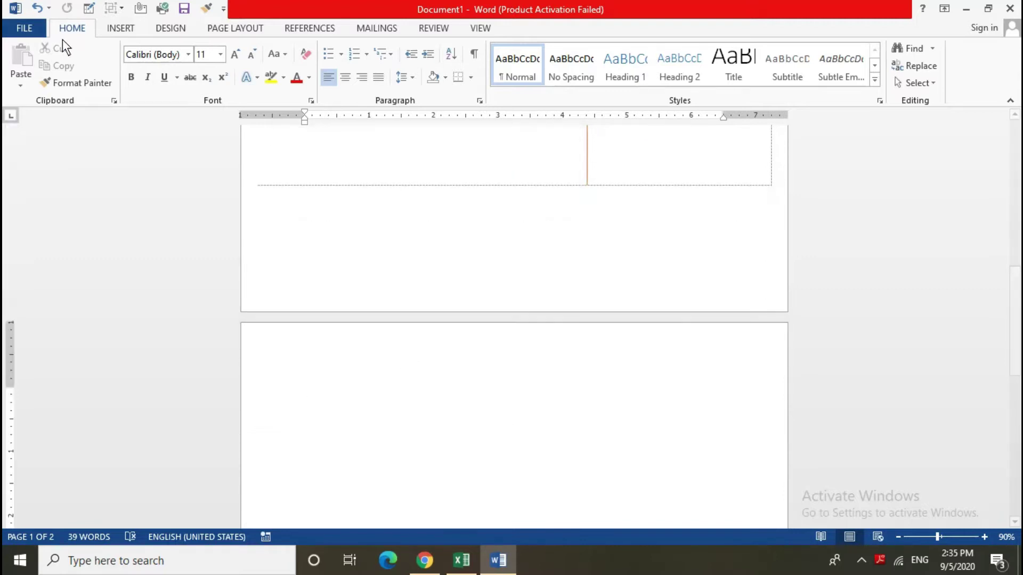
{"action": "left_click", "coordinate": [114, 29]}
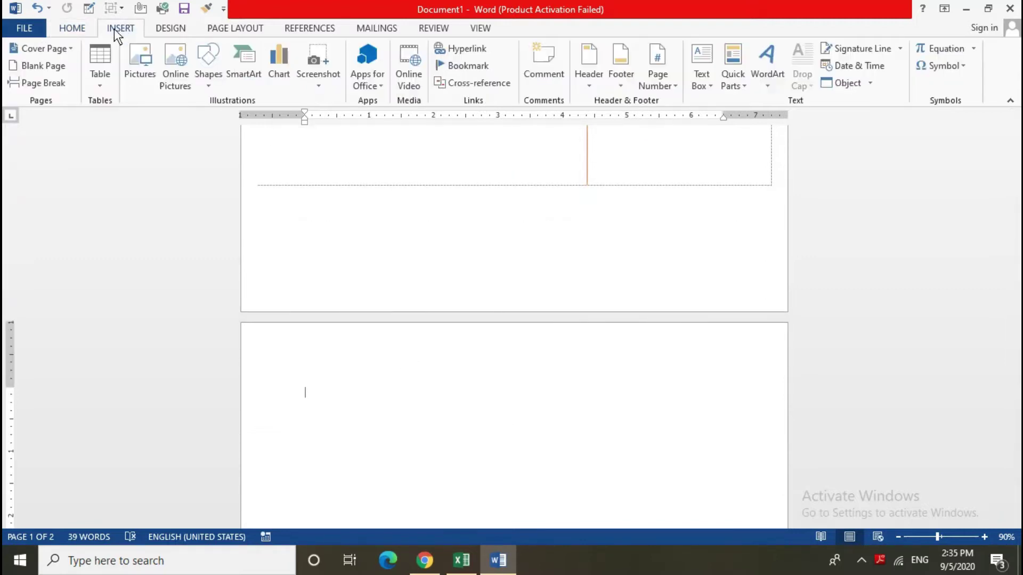
{"action": "left_click", "coordinate": [55, 59]}
{"action": "left_click", "coordinate": [66, 53]}
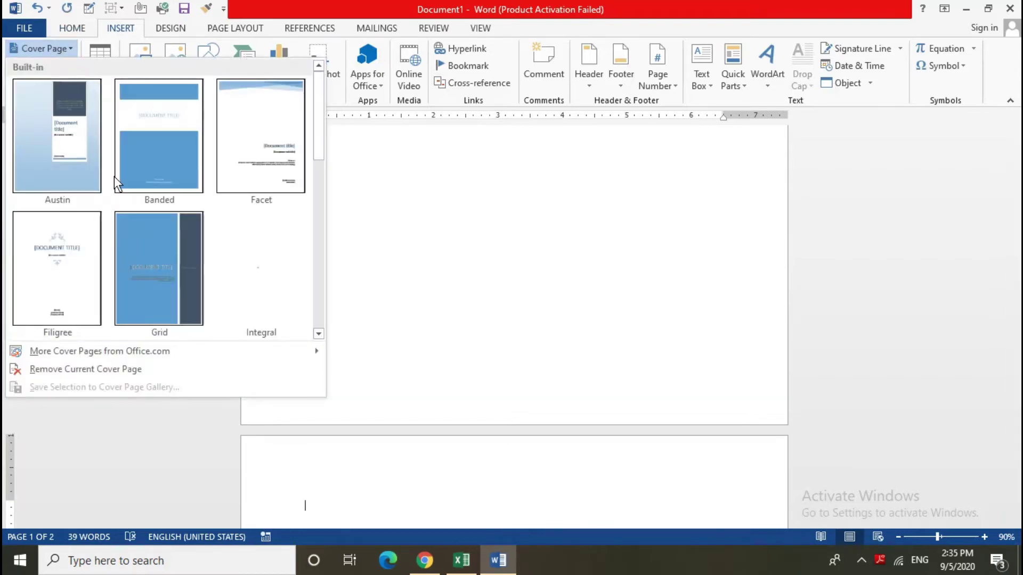
{"action": "scroll", "coordinate": [190, 276], "scroll_direction": "down", "scroll_amount": 5}
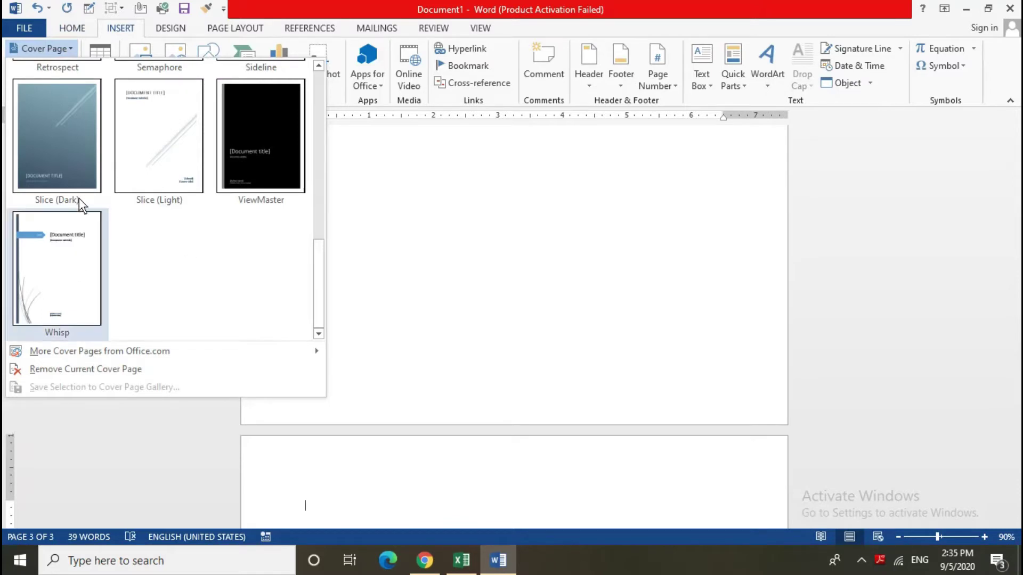
{"action": "left_click", "coordinate": [69, 260]}
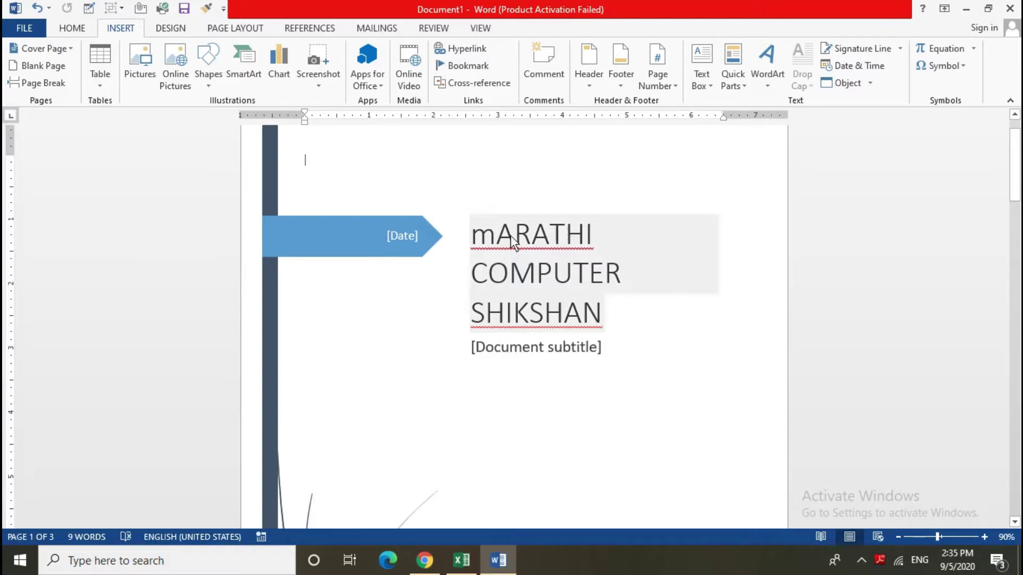
- Capitalize the M in the cover title and set the date to 9/5/2020
{"action": "left_click", "coordinate": [495, 237]}
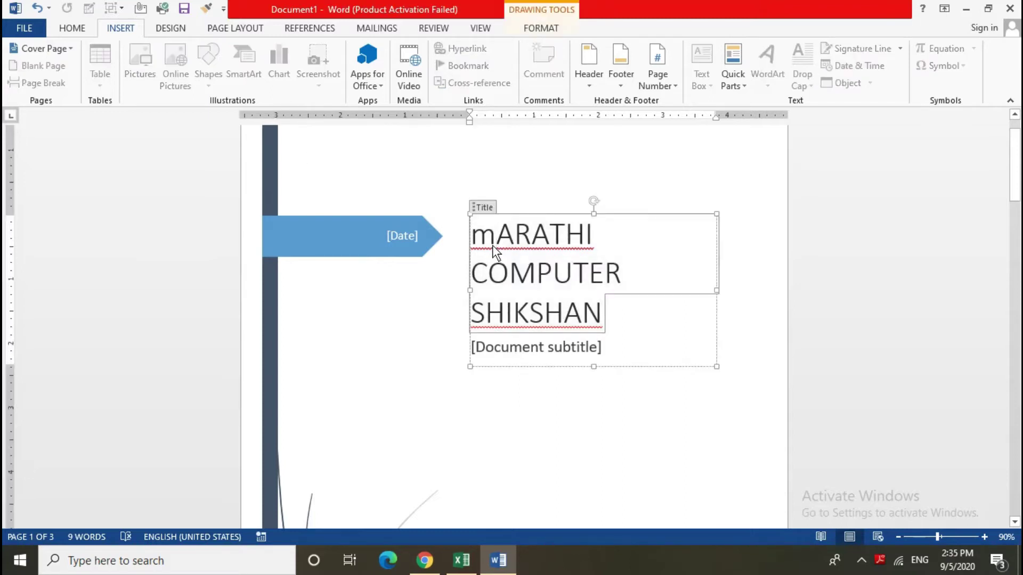
{"action": "key", "text": "BackSpace"}
{"action": "type", "text": "M"}
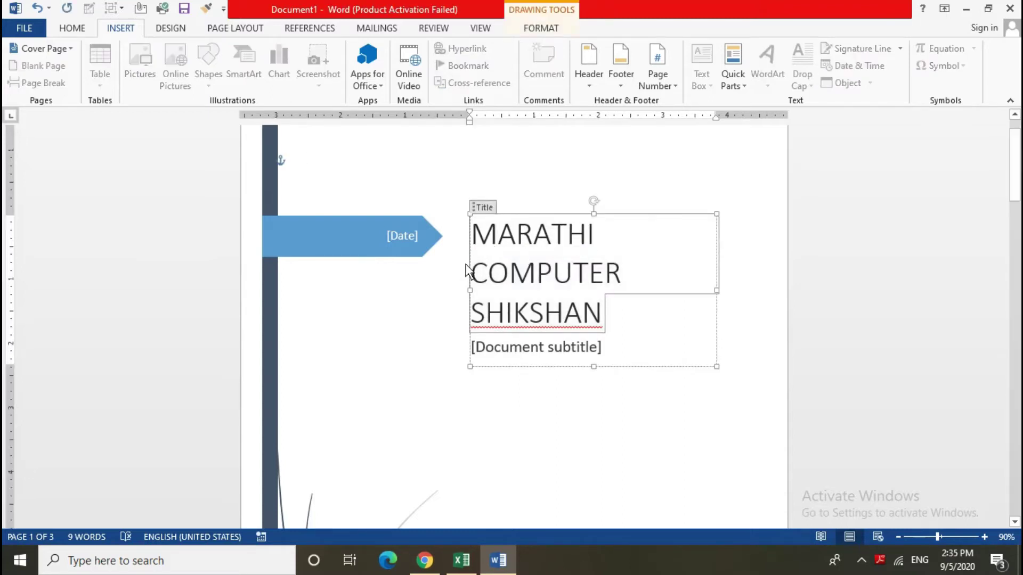
{"action": "left_click", "coordinate": [395, 323]}
{"action": "left_click", "coordinate": [398, 243]}
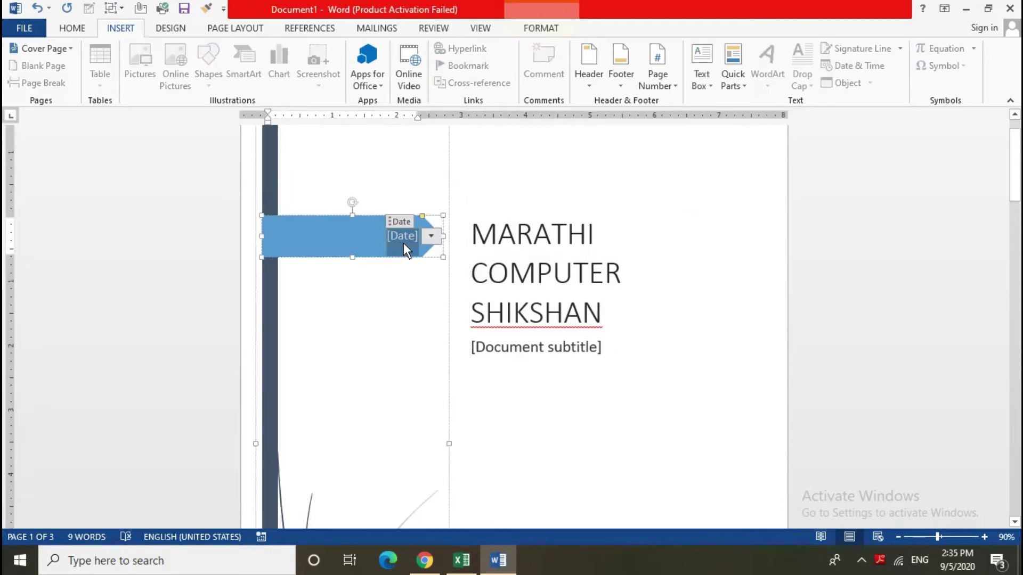
{"action": "left_click", "coordinate": [430, 235]}
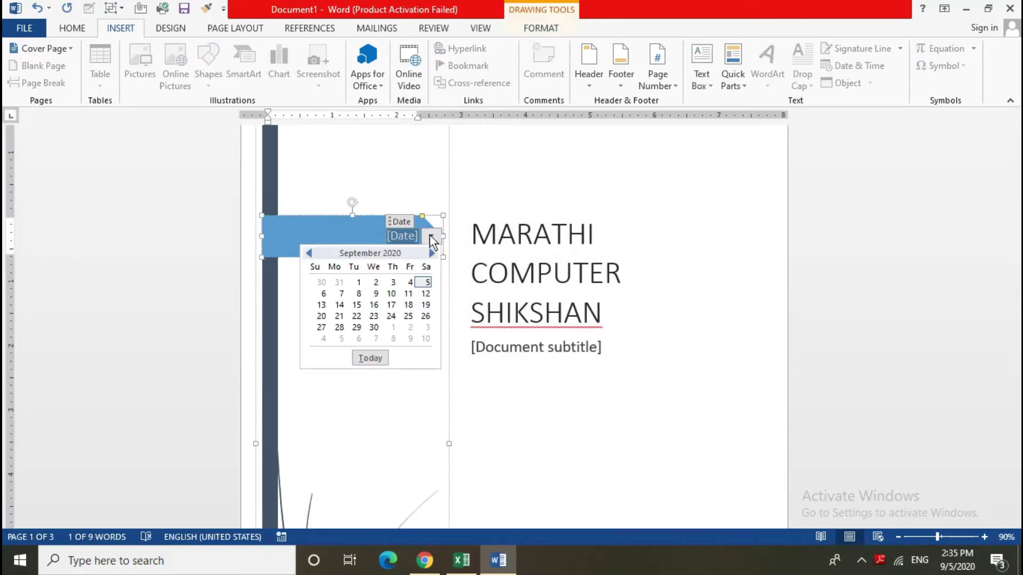
{"action": "left_click", "coordinate": [425, 282]}
{"action": "left_click", "coordinate": [397, 325]}
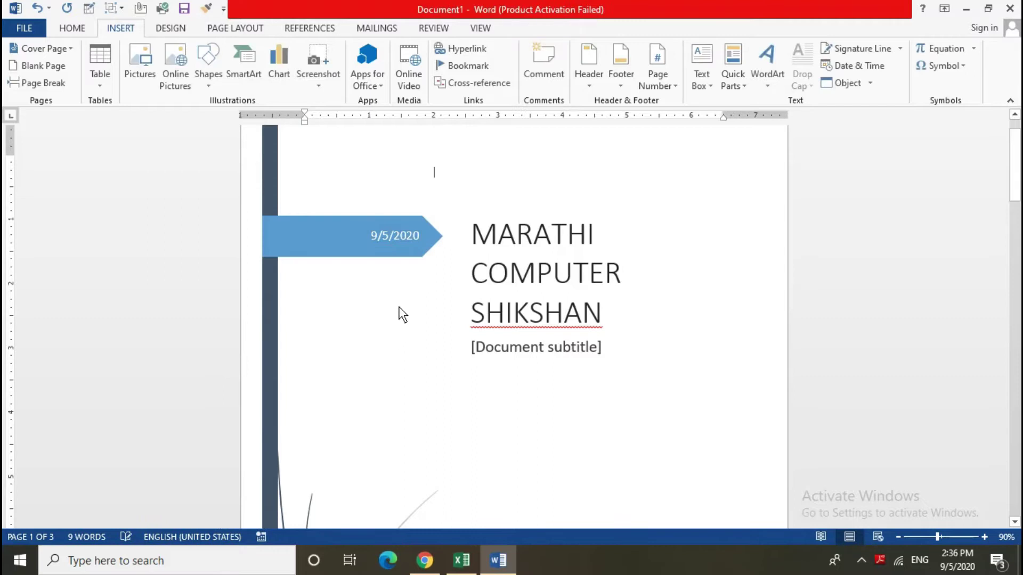
- Enter 'SHREE COMOUTER' as the cover's company name
{"action": "scroll", "coordinate": [399, 313], "scroll_direction": "down", "scroll_amount": 3}
{"action": "scroll", "coordinate": [399, 314], "scroll_direction": "down", "scroll_amount": 2}
{"action": "scroll", "coordinate": [474, 384], "scroll_direction": "down", "scroll_amount": 1}
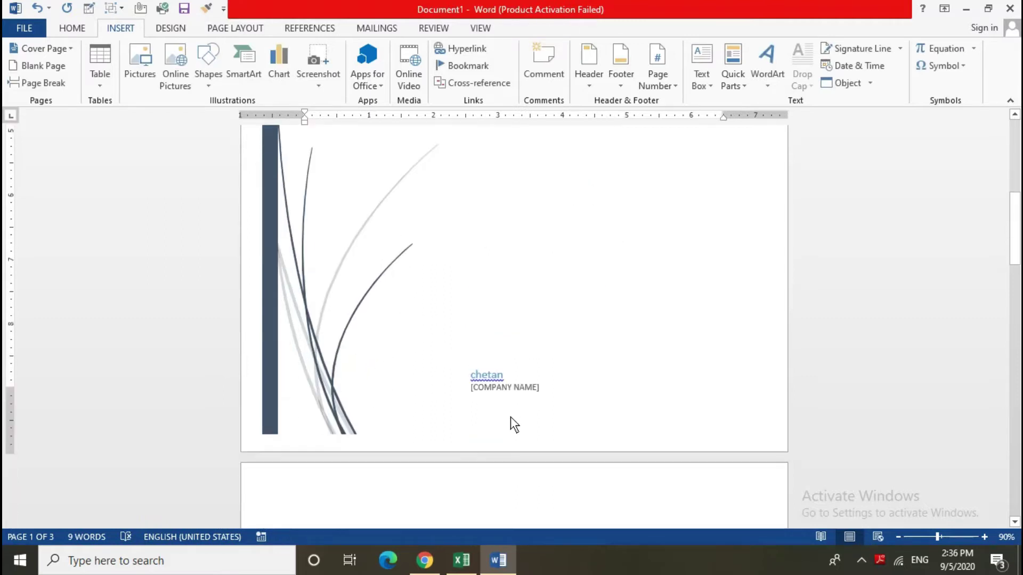
{"action": "left_click", "coordinate": [513, 389]}
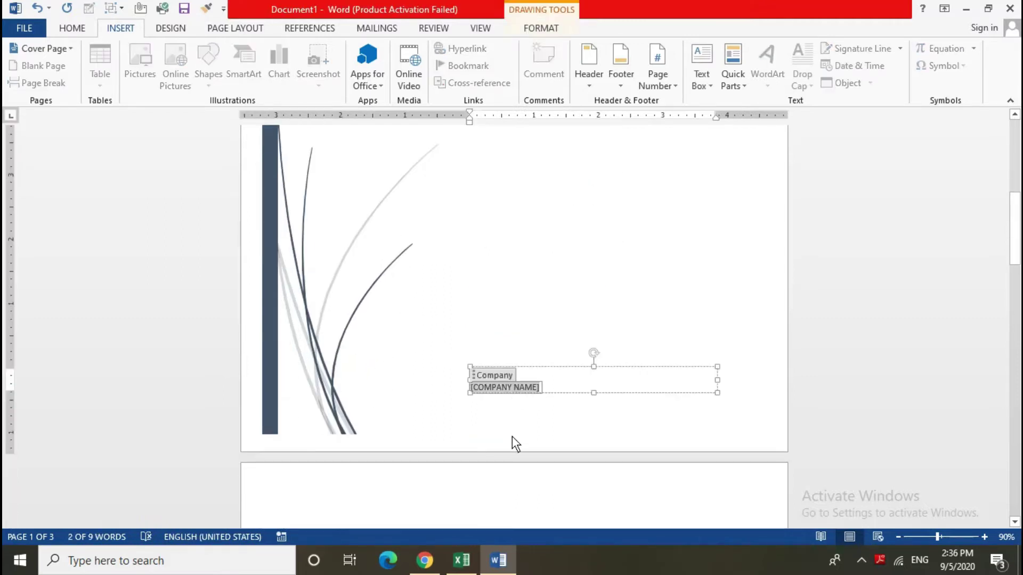
{"action": "type", "text": "SHREE COMOUTER"}
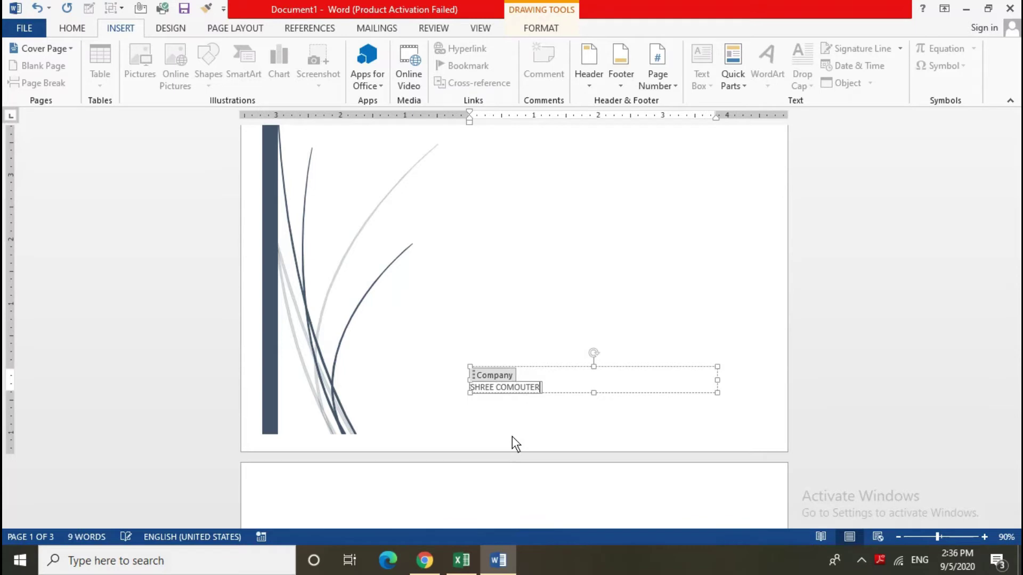
{"action": "left_click", "coordinate": [577, 272]}
{"action": "scroll", "coordinate": [579, 269], "scroll_direction": "up", "scroll_amount": 5}
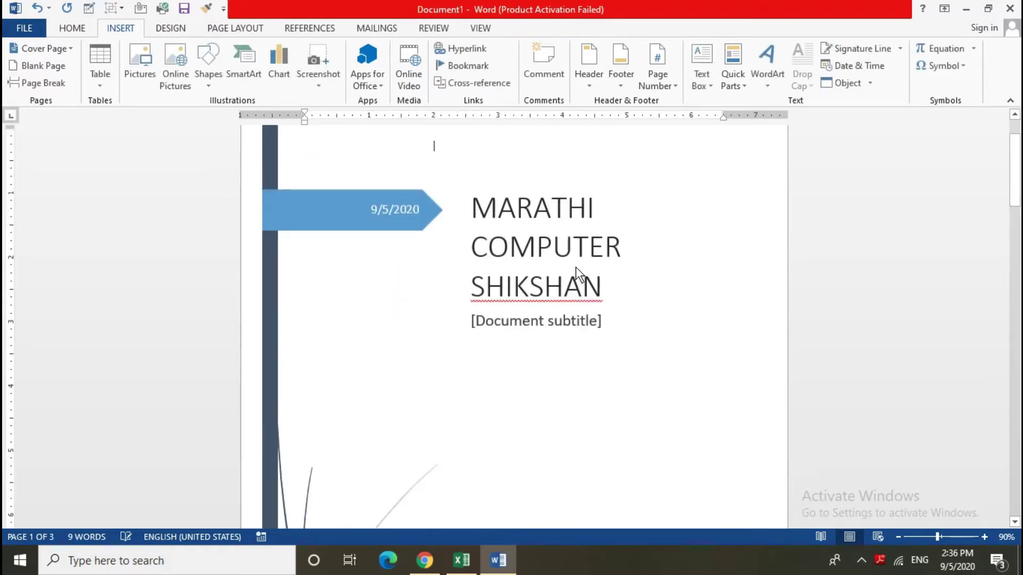
{"action": "scroll", "coordinate": [379, 238], "scroll_direction": "up", "scroll_amount": 2}
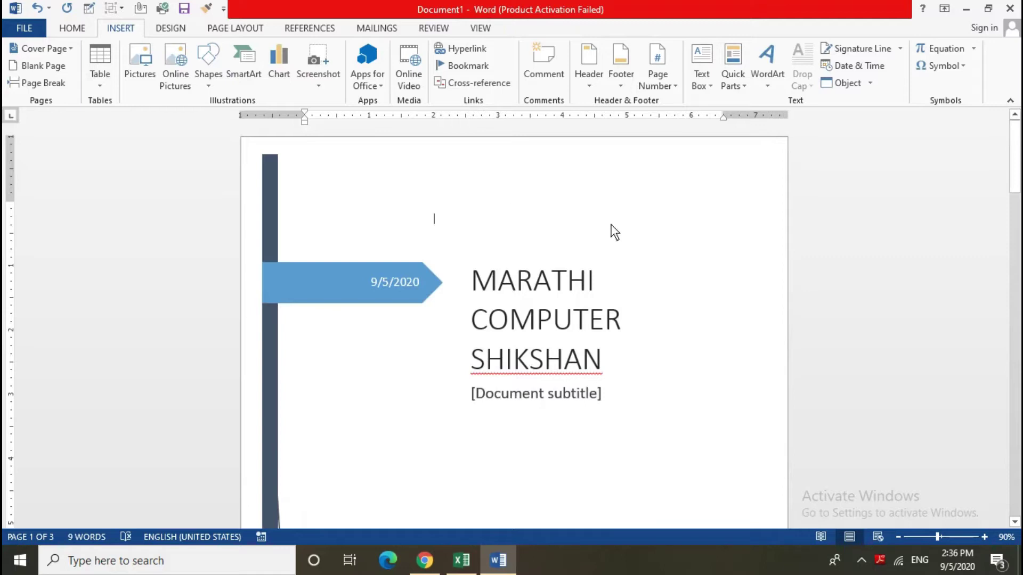
{"action": "left_click", "coordinate": [70, 51]}
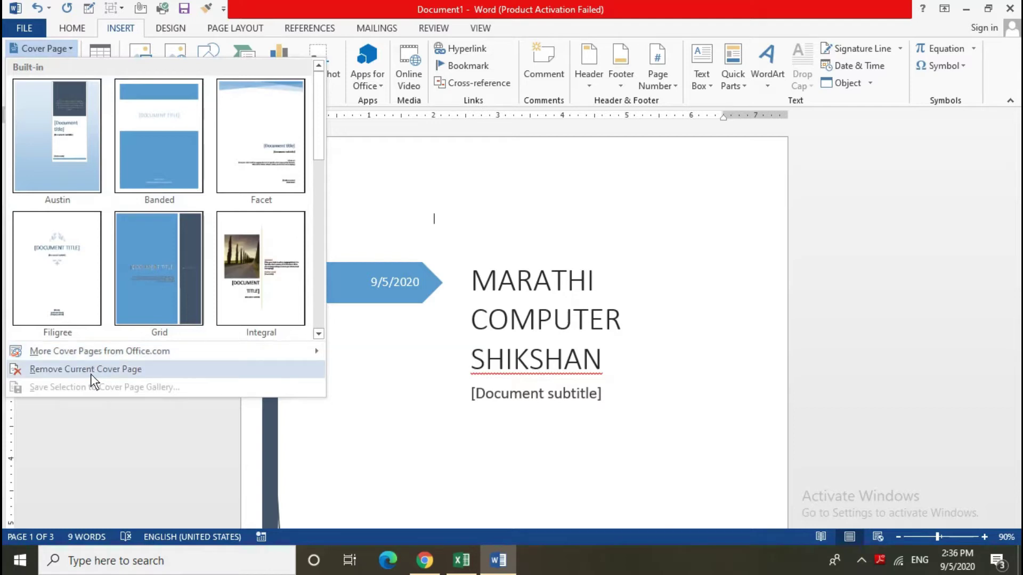
- Remove the current cover page and insert a blank page
{"action": "left_click", "coordinate": [107, 369]}
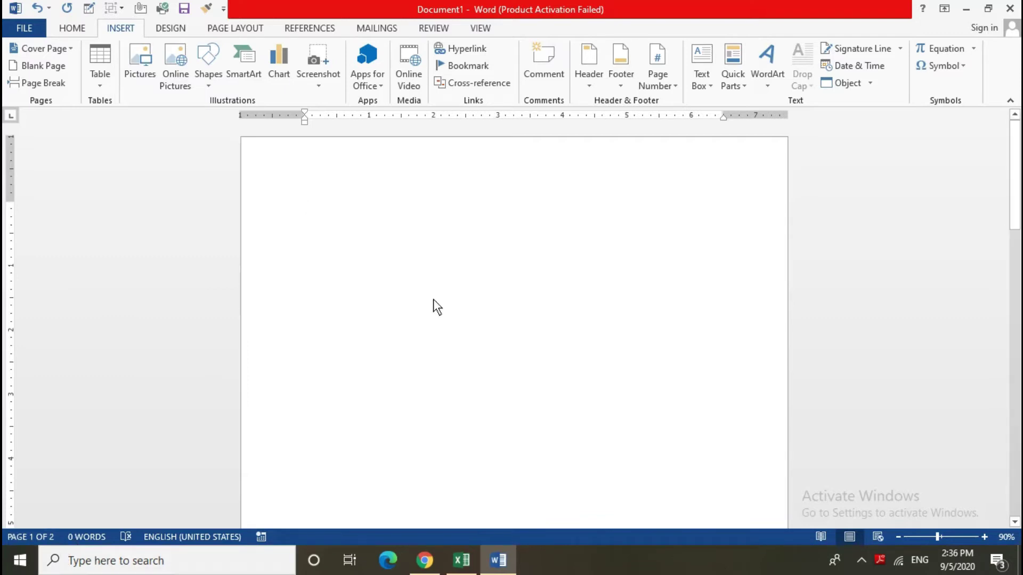
{"action": "left_click", "coordinate": [35, 63]}
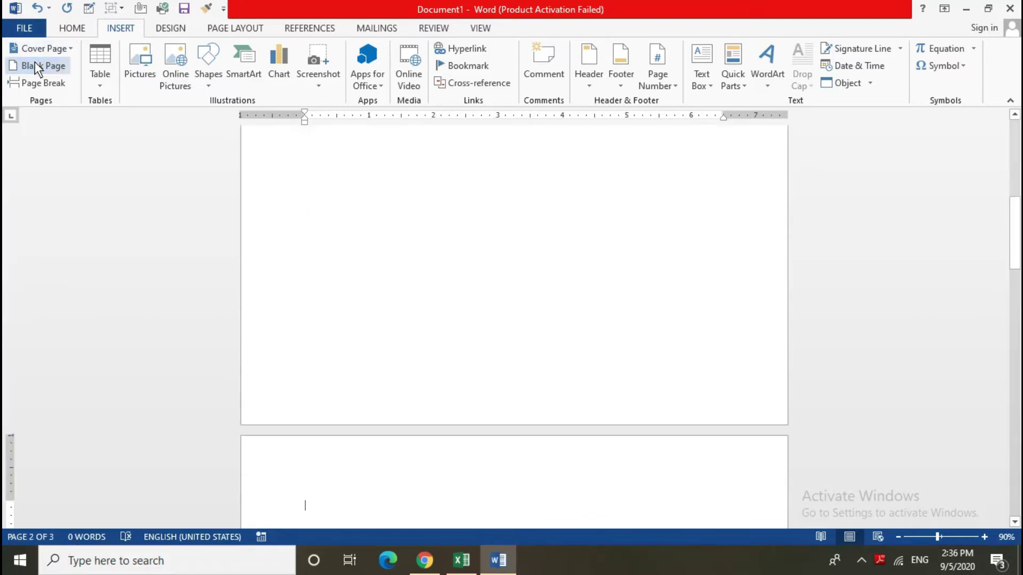
{"action": "scroll", "coordinate": [404, 312], "scroll_direction": "up", "scroll_amount": 3}
{"action": "scroll", "coordinate": [404, 310], "scroll_direction": "up", "scroll_amount": 2}
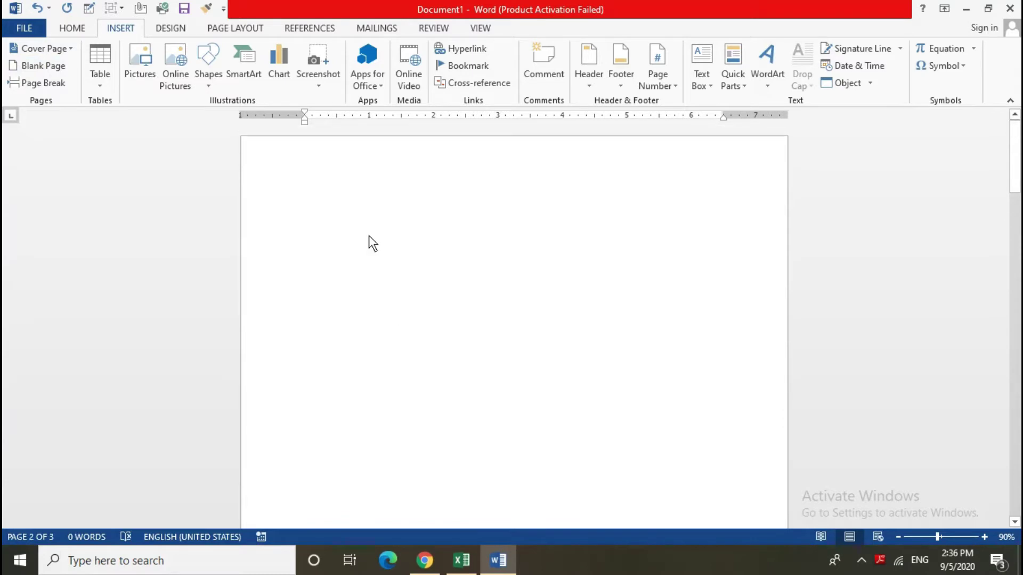
- Type 'GUG UGG GJGJHGH JG' on the first page and split it after UGG with a blank page
{"action": "left_click", "coordinate": [369, 235]}
{"action": "type", "text": "GUG UGG GJGJHGH JG"}
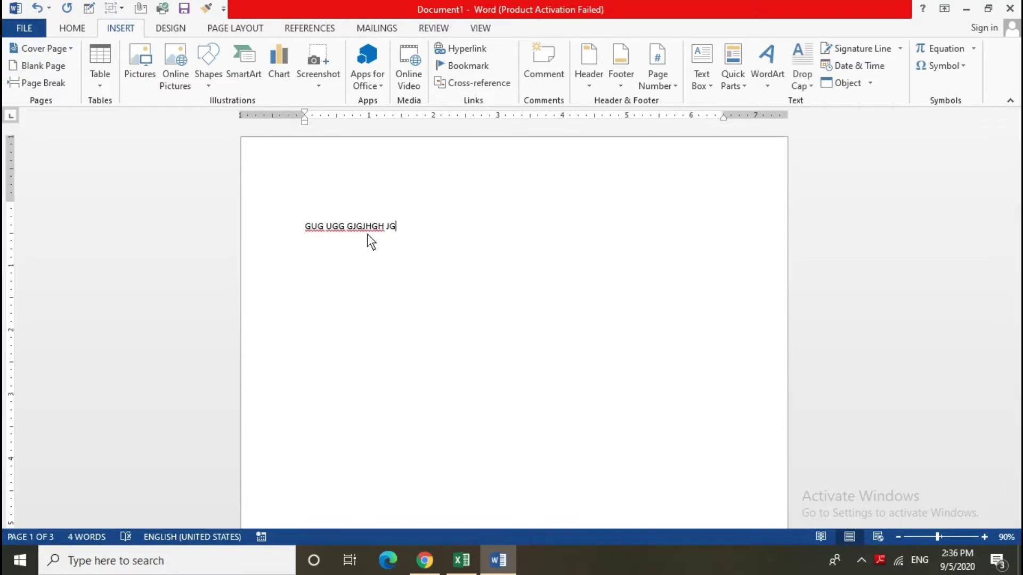
{"action": "left_click", "coordinate": [344, 233]}
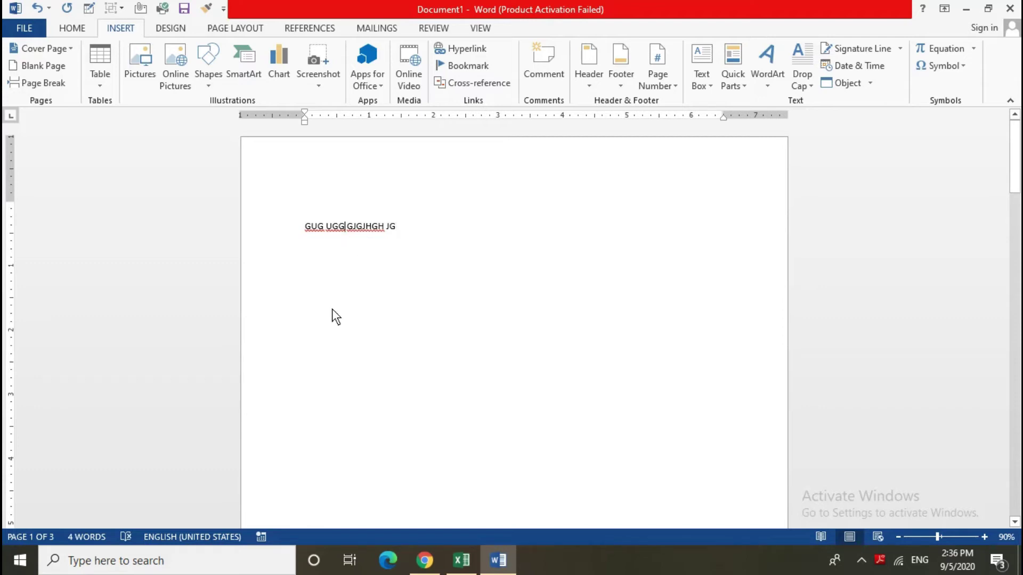
{"action": "left_click", "coordinate": [51, 64]}
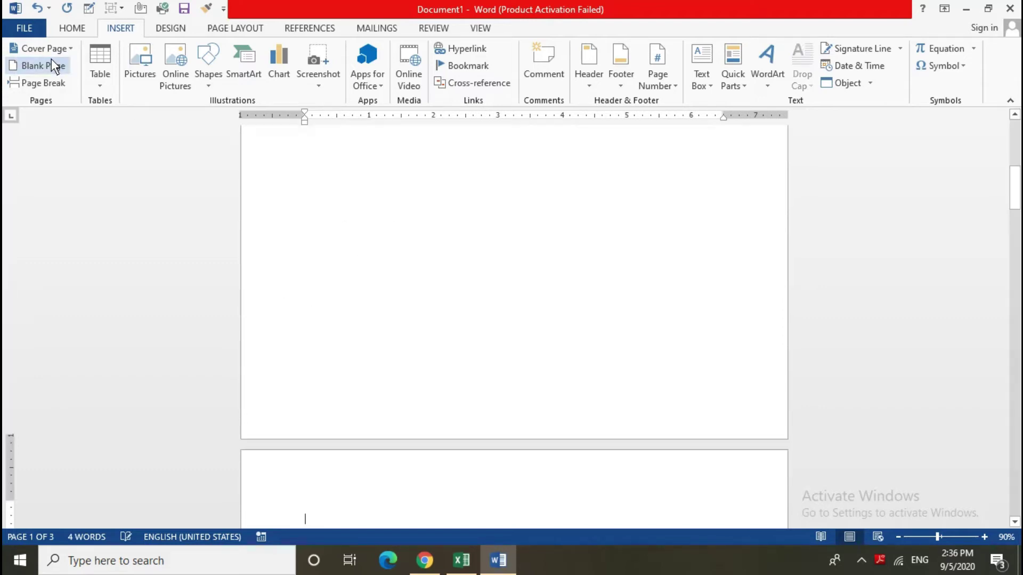
{"action": "scroll", "coordinate": [499, 378], "scroll_direction": "up", "scroll_amount": 10}
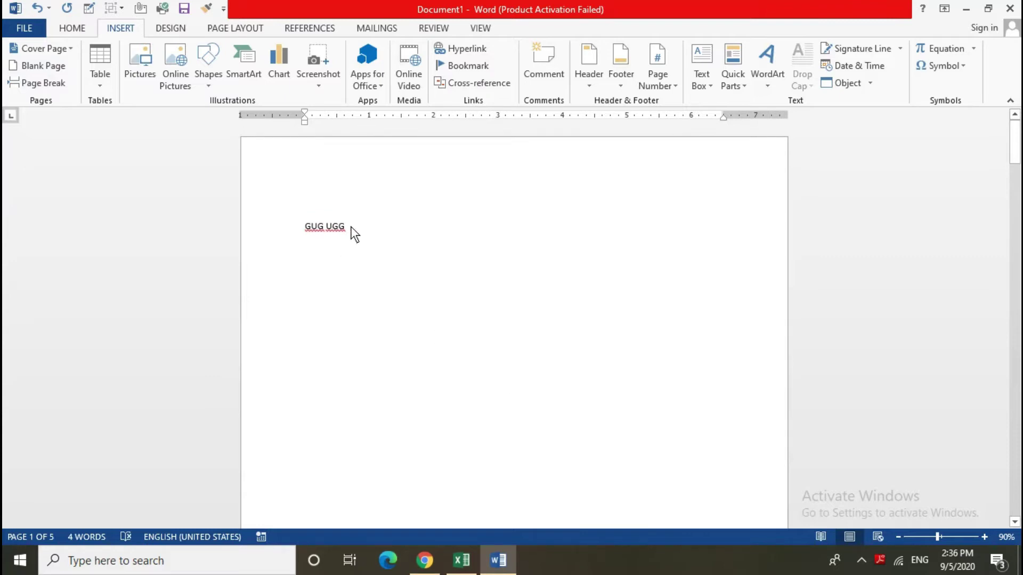
{"action": "scroll", "coordinate": [397, 314], "scroll_direction": "down", "scroll_amount": 5}
{"action": "scroll", "coordinate": [403, 309], "scroll_direction": "down", "scroll_amount": 3}
{"action": "scroll", "coordinate": [404, 304], "scroll_direction": "down", "scroll_amount": 1}
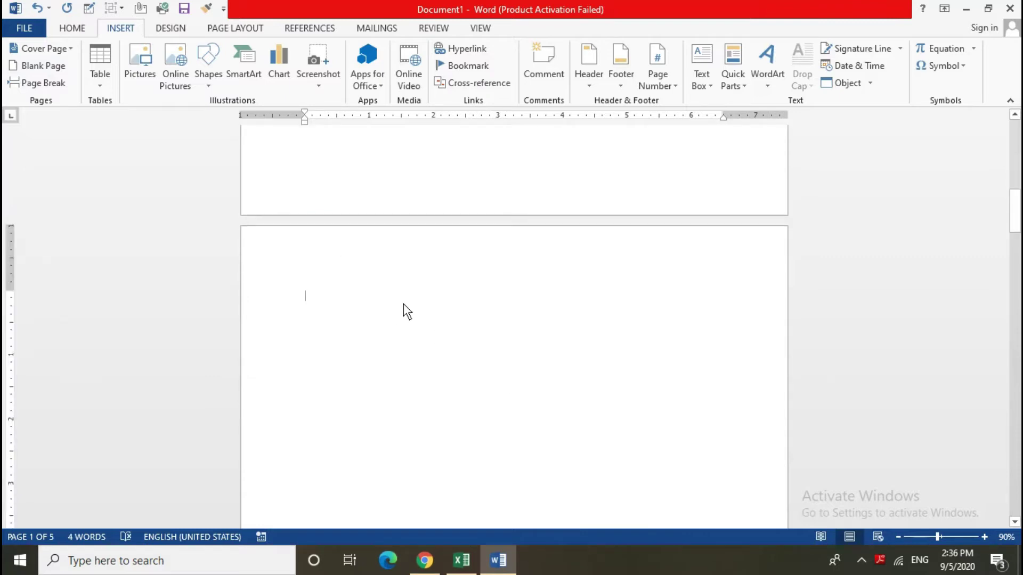
{"action": "scroll", "coordinate": [404, 305], "scroll_direction": "down", "scroll_amount": 3}
{"action": "scroll", "coordinate": [406, 306], "scroll_direction": "down", "scroll_amount": 3}
{"action": "scroll", "coordinate": [384, 314], "scroll_direction": "down", "scroll_amount": 3}
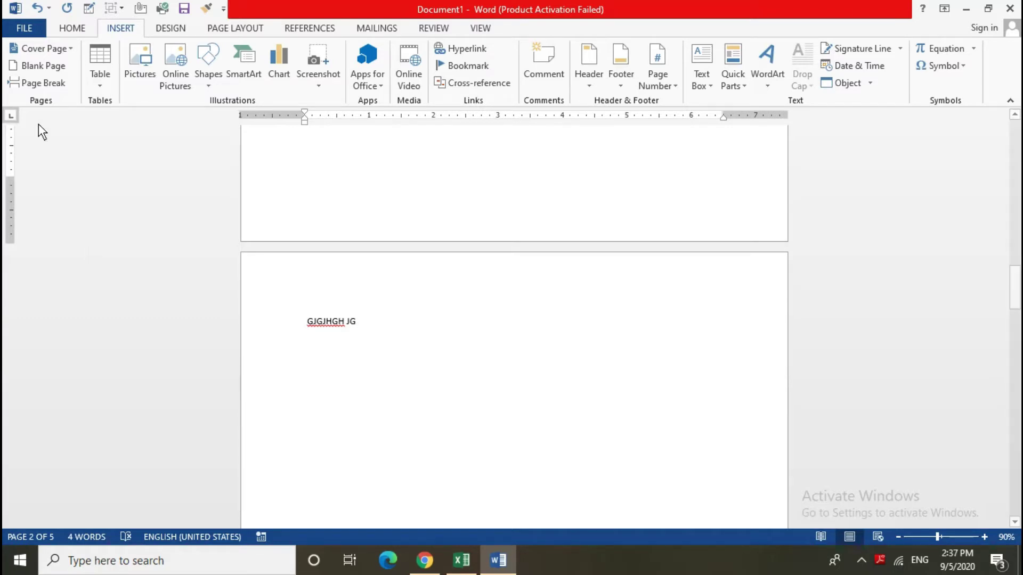
- Insert another blank page right after the JG text
{"action": "left_click", "coordinate": [363, 319]}
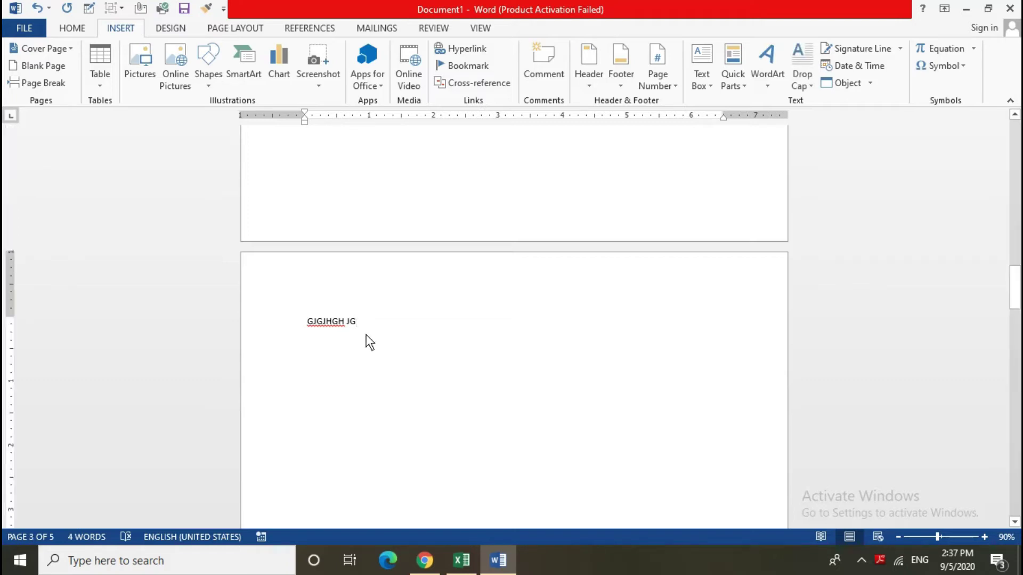
{"action": "left_click", "coordinate": [53, 82]}
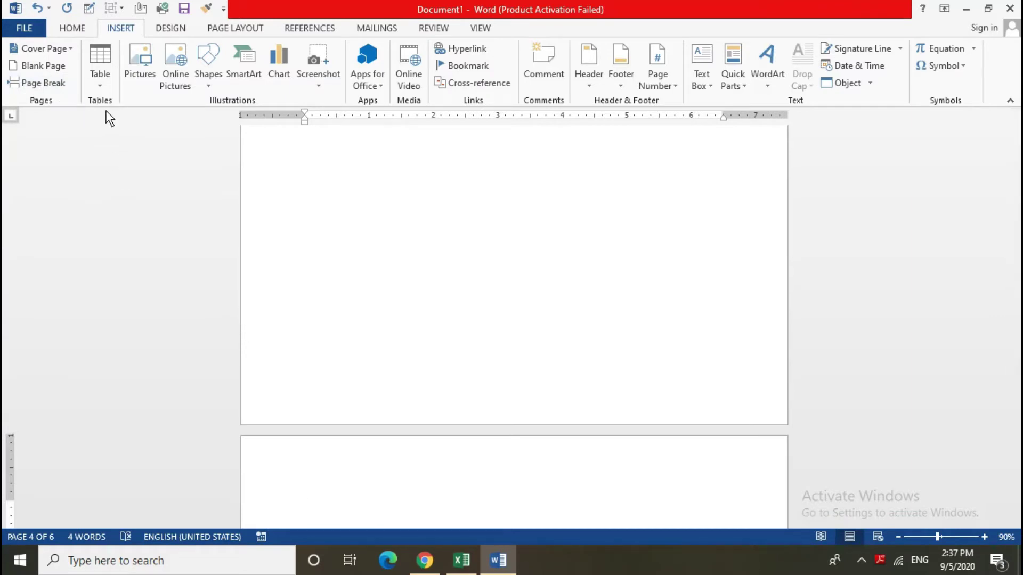
{"action": "scroll", "coordinate": [427, 338], "scroll_direction": "down", "scroll_amount": 5}
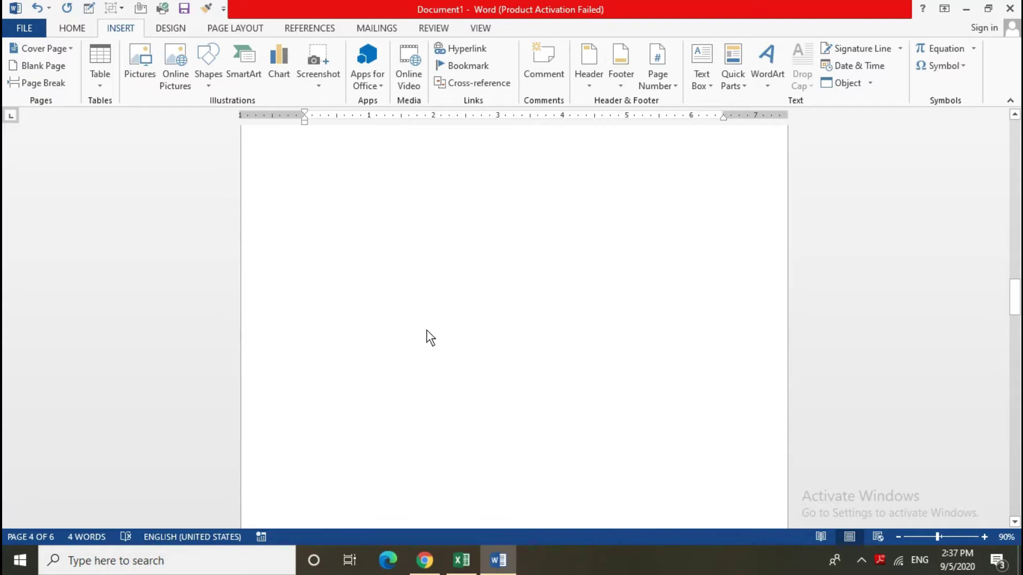
- Delete the 'GUG UGG' text from page 1
{"action": "scroll", "coordinate": [429, 338], "scroll_direction": "up", "scroll_amount": 3}
{"action": "scroll", "coordinate": [426, 338], "scroll_direction": "up", "scroll_amount": 3}
{"action": "scroll", "coordinate": [423, 338], "scroll_direction": "up", "scroll_amount": 3}
{"action": "scroll", "coordinate": [422, 338], "scroll_direction": "up", "scroll_amount": 3}
{"action": "scroll", "coordinate": [421, 337], "scroll_direction": "up", "scroll_amount": 3}
{"action": "scroll", "coordinate": [420, 338], "scroll_direction": "up", "scroll_amount": 3}
{"action": "scroll", "coordinate": [420, 338], "scroll_direction": "up", "scroll_amount": 3}
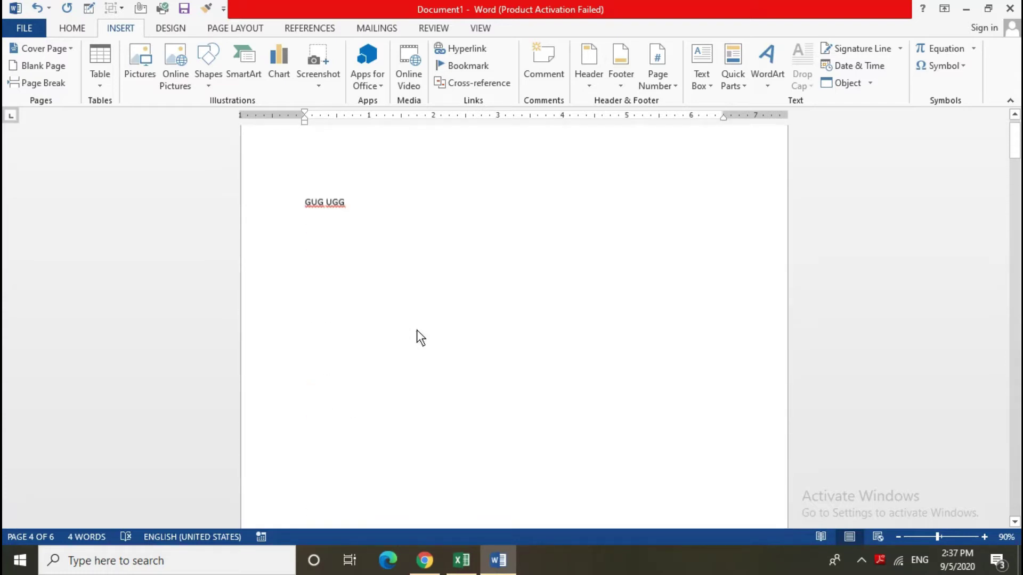
{"action": "scroll", "coordinate": [419, 338], "scroll_direction": "up", "scroll_amount": 1}
{"action": "left_click", "coordinate": [346, 247]}
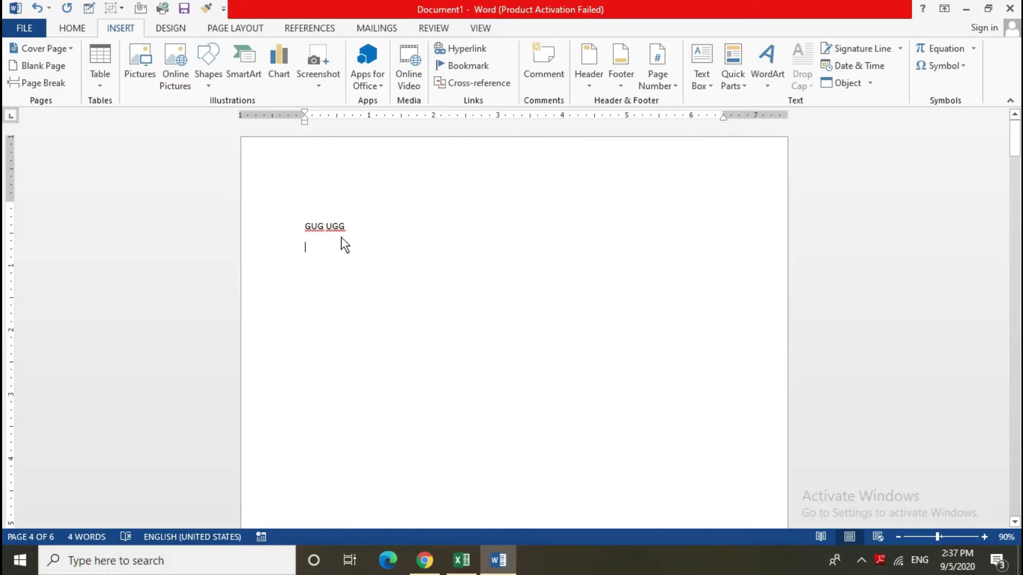
{"action": "left_click", "coordinate": [276, 230]}
{"action": "key", "text": "Delete"}
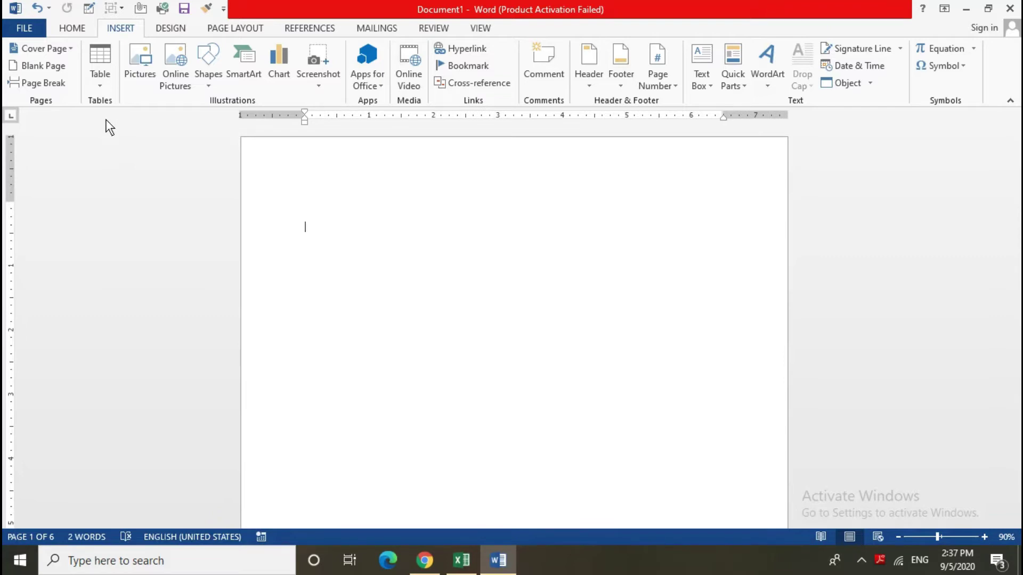
- Insert a 3-column, 4-row table on page 1
{"action": "left_click", "coordinate": [96, 84]}
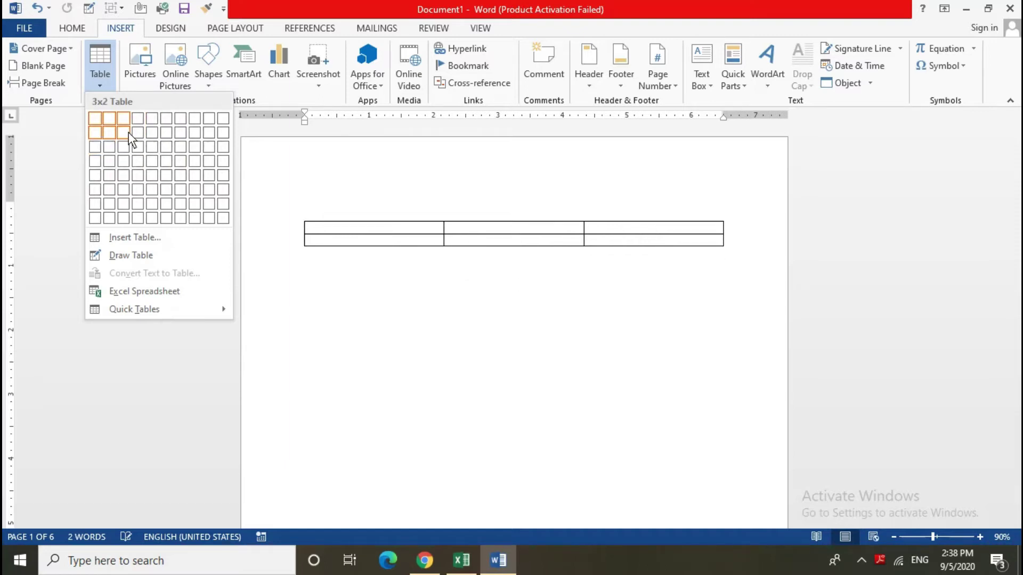
{"action": "left_click", "coordinate": [124, 162]}
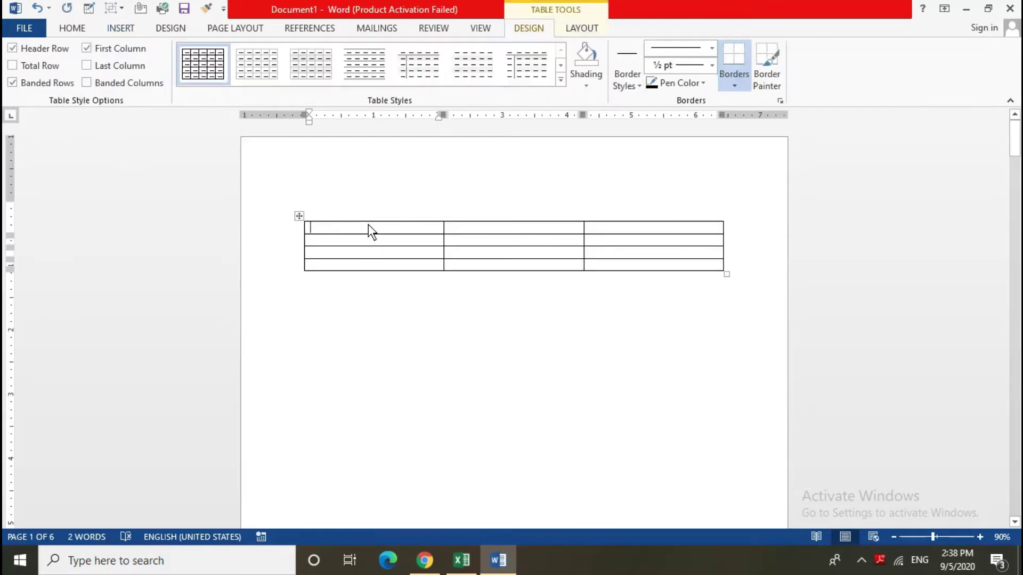
{"action": "left_click_drag", "start_coordinate": [369, 228], "coordinate": [372, 267]}
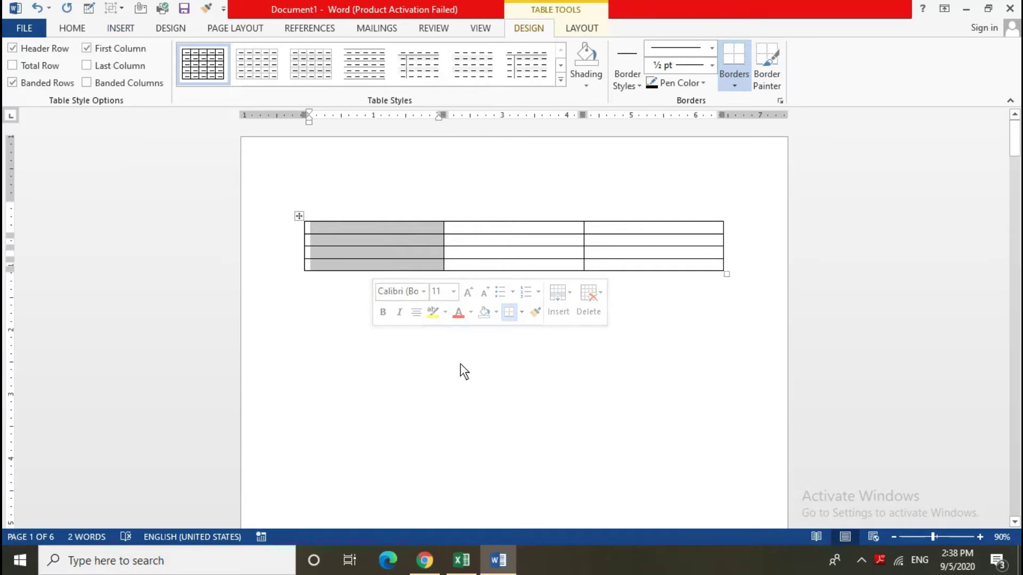
{"action": "left_click", "coordinate": [434, 278]}
{"action": "left_click_drag", "start_coordinate": [414, 229], "coordinate": [604, 226]}
{"action": "left_click", "coordinate": [513, 340]}
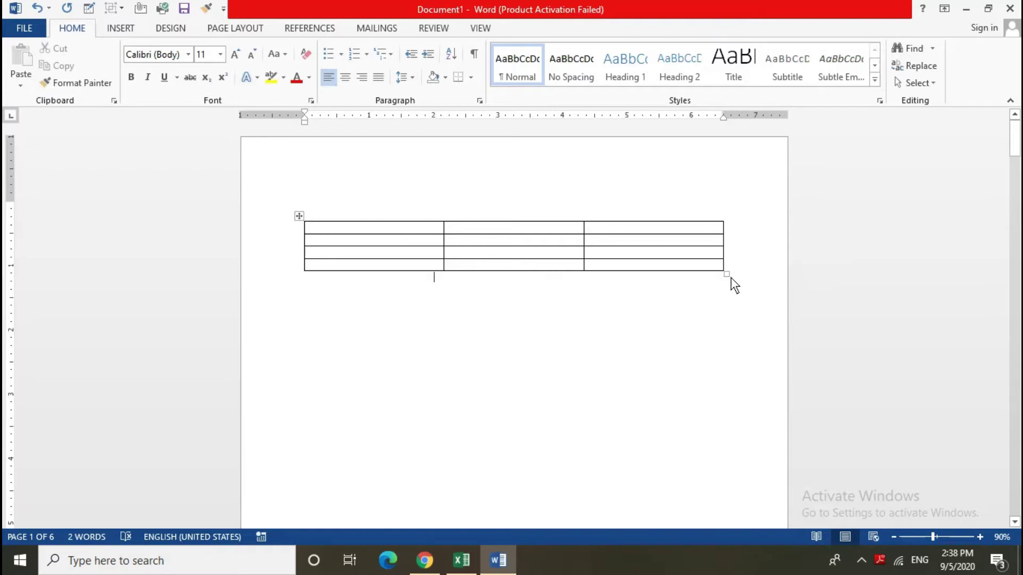
- Enlarge the table with taller rows and undo an accidental column move
{"action": "left_click_drag", "start_coordinate": [727, 274], "coordinate": [734, 342]}
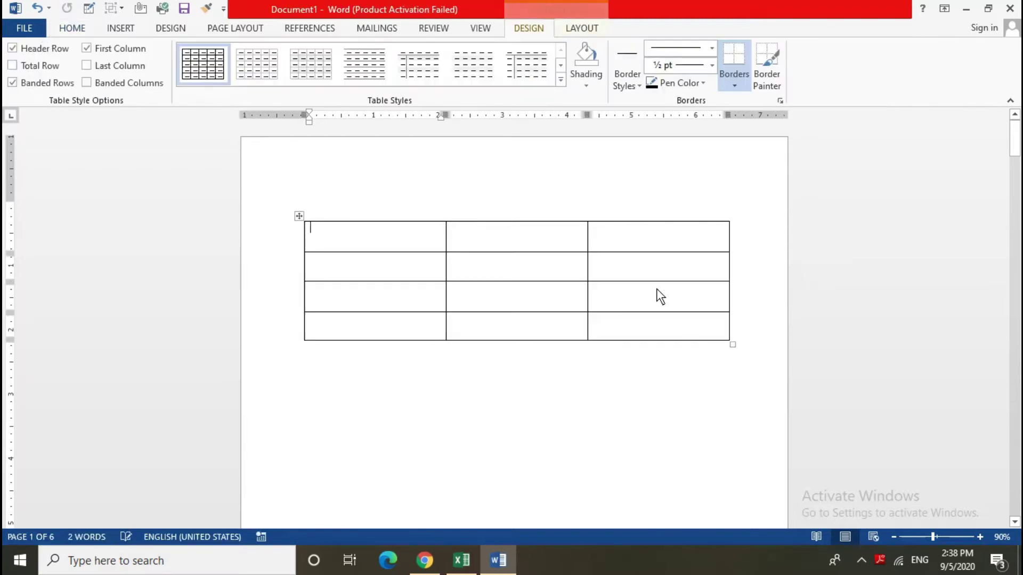
{"action": "left_click", "coordinate": [669, 270]}
{"action": "left_click_drag", "start_coordinate": [428, 239], "coordinate": [433, 333]}
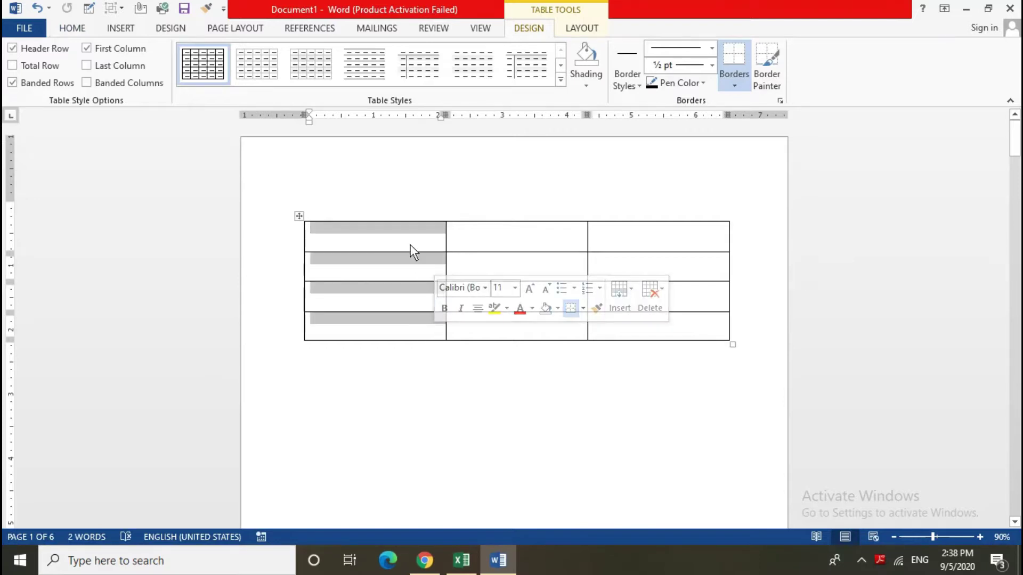
{"action": "mouse_move", "coordinate": [410, 245]}
{"action": "left_mouse_down"}
{"action": "mouse_move", "coordinate": [600, 249]}
{"action": "mouse_move", "coordinate": [618, 235]}
{"action": "left_mouse_up"}
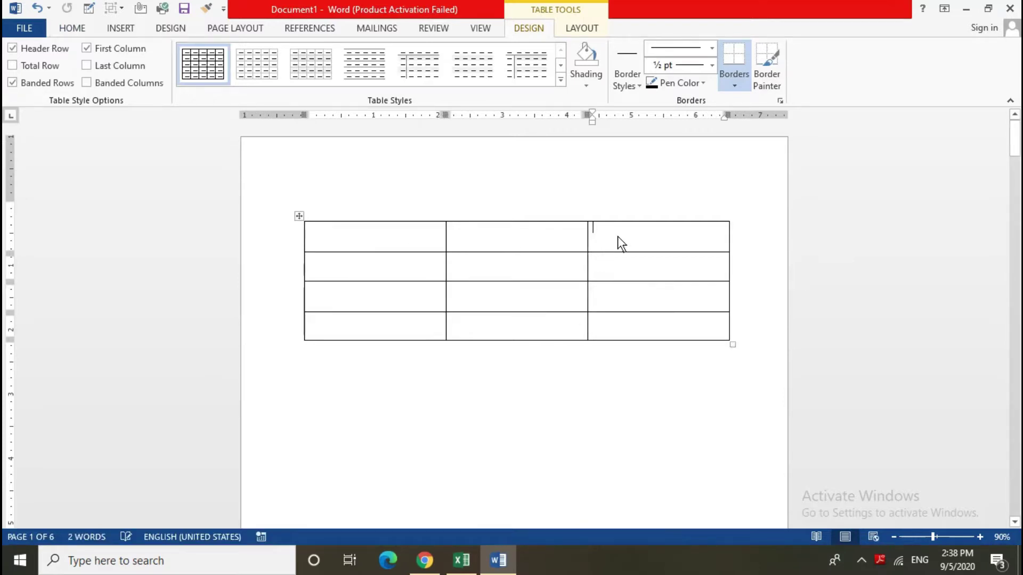
{"action": "key", "text": "ctrl+z"}
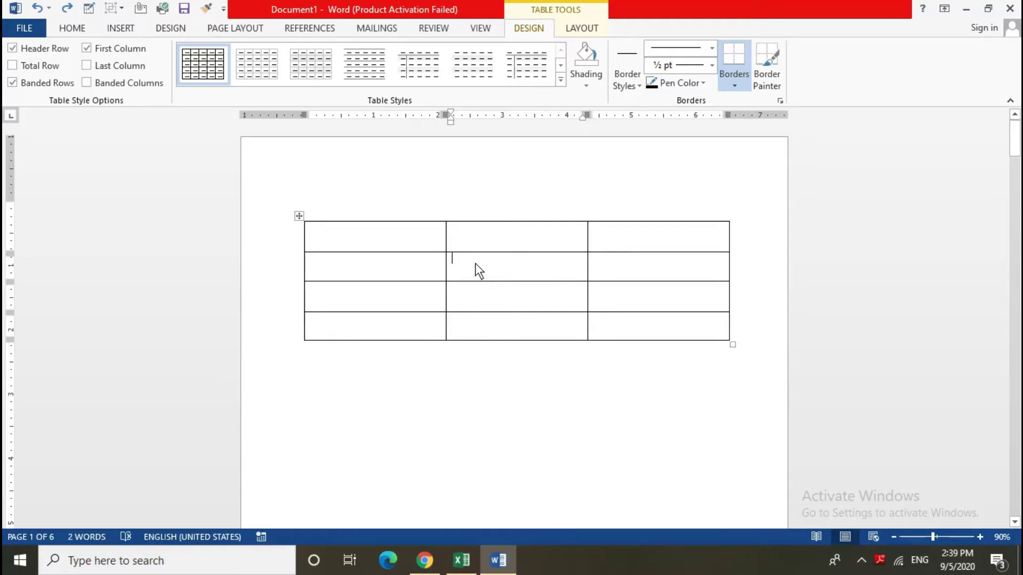
{"action": "left_click", "coordinate": [396, 421]}
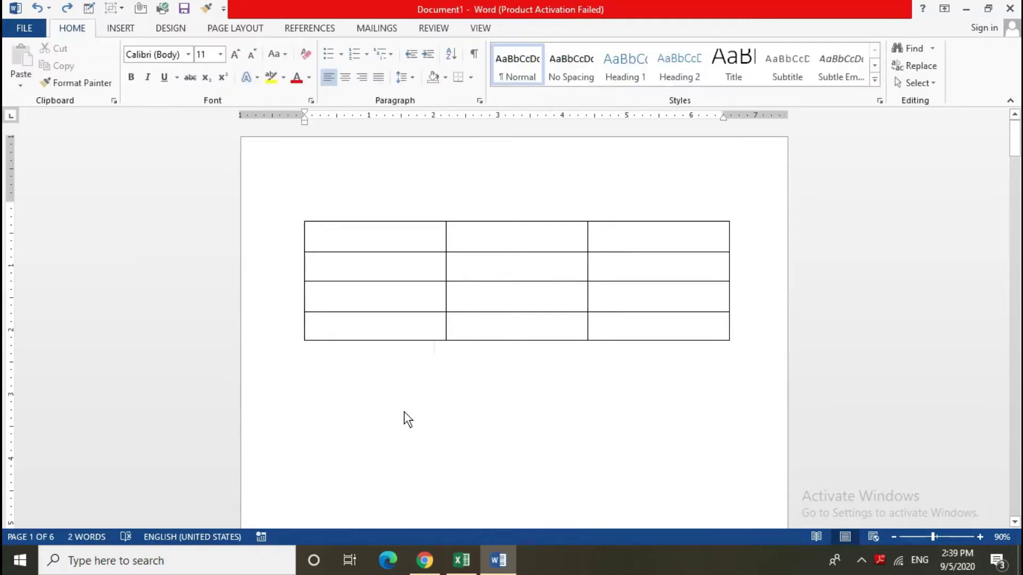
{"action": "key", "text": "Down"}
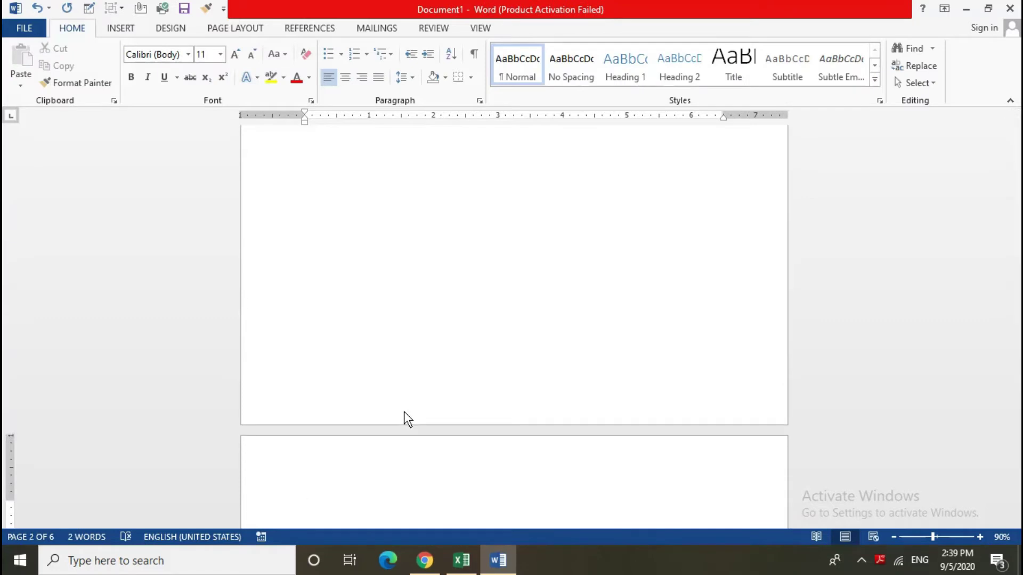
{"action": "key", "text": "Up"}
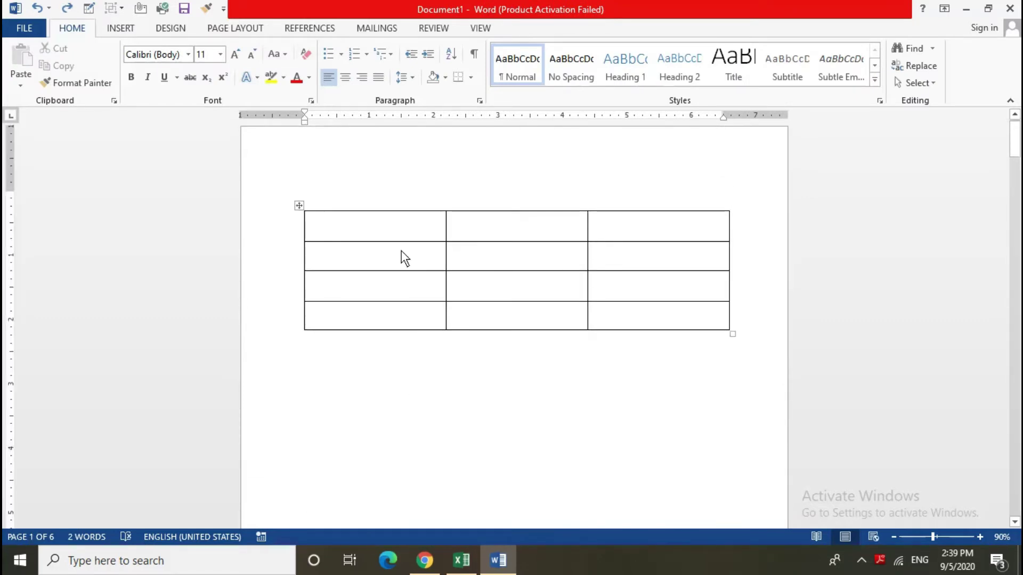
- Insert a 4-column, 3-row table through the Insert Table dialog
{"action": "left_click", "coordinate": [124, 29]}
{"action": "left_click", "coordinate": [100, 81]}
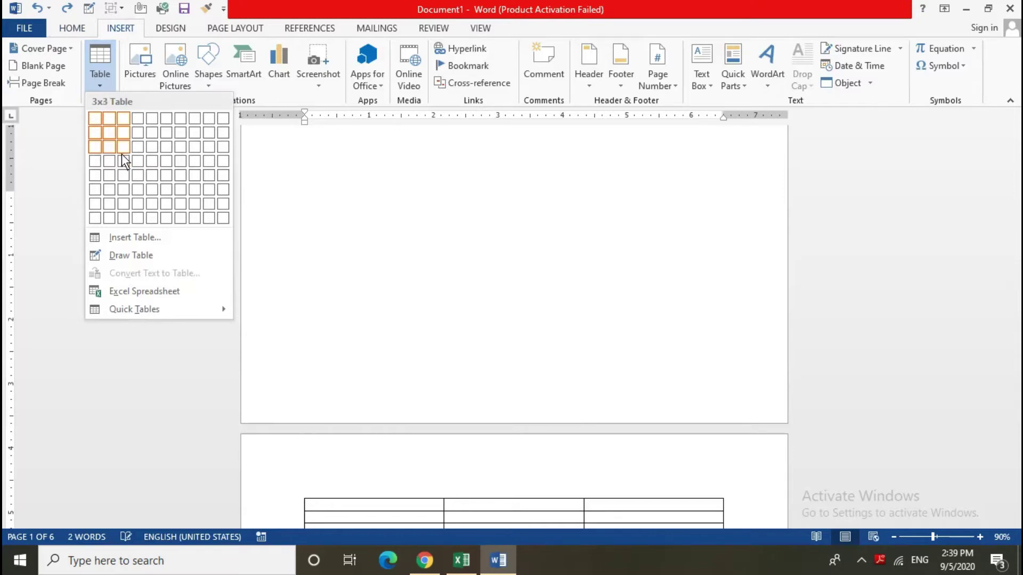
{"action": "left_click", "coordinate": [158, 244]}
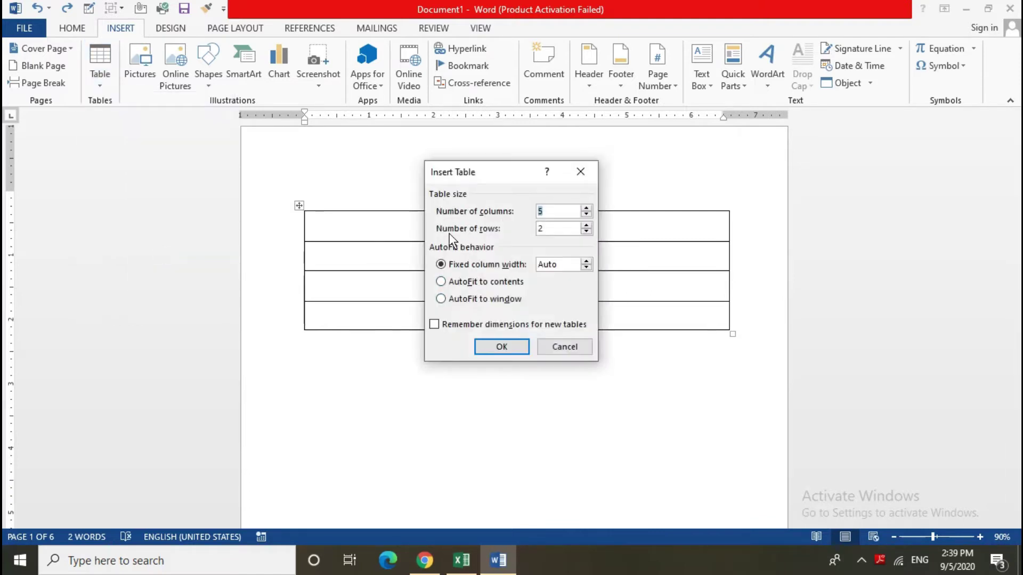
{"action": "left_click", "coordinate": [587, 209]}
{"action": "left_click", "coordinate": [587, 209]}
{"action": "left_click", "coordinate": [586, 215]}
{"action": "left_click", "coordinate": [587, 215]}
{"action": "left_click", "coordinate": [586, 215]}
{"action": "left_click", "coordinate": [512, 346]}
- Enlarge the 4x3 table with taller rows, then place the caret below it
{"action": "scroll", "coordinate": [513, 324], "scroll_direction": "down", "scroll_amount": 3}
{"action": "scroll", "coordinate": [512, 320], "scroll_direction": "down", "scroll_amount": 2}
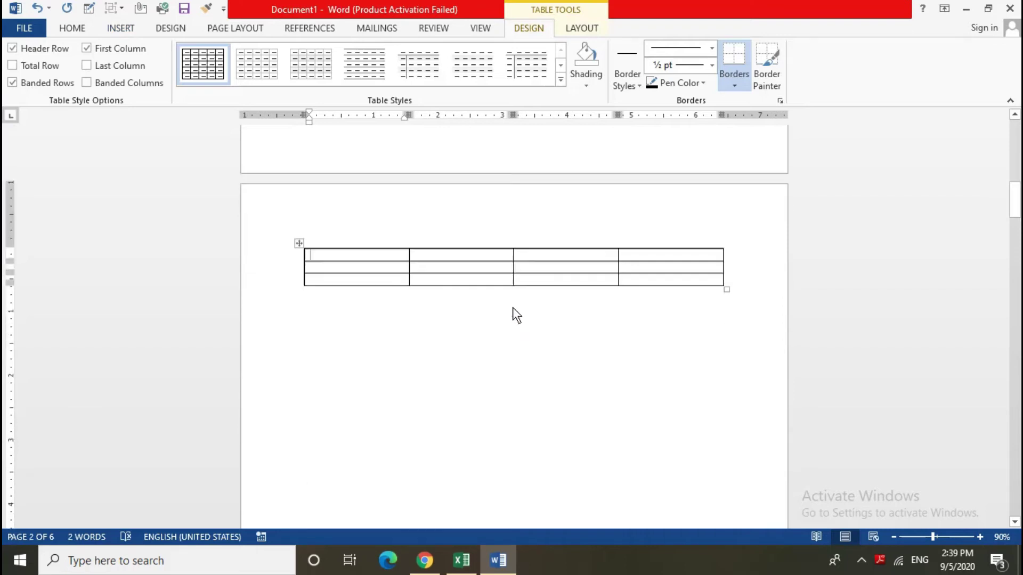
{"action": "left_click_drag", "start_coordinate": [727, 287], "coordinate": [731, 335]}
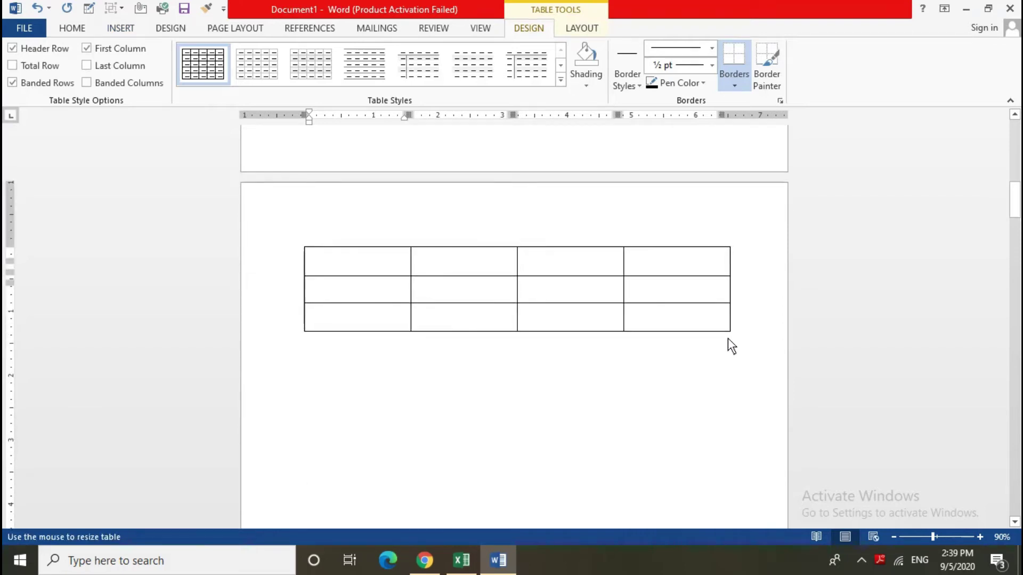
{"action": "key", "text": "Tab"}
{"action": "key", "text": "Tab"}
{"action": "key", "text": "Tab"}
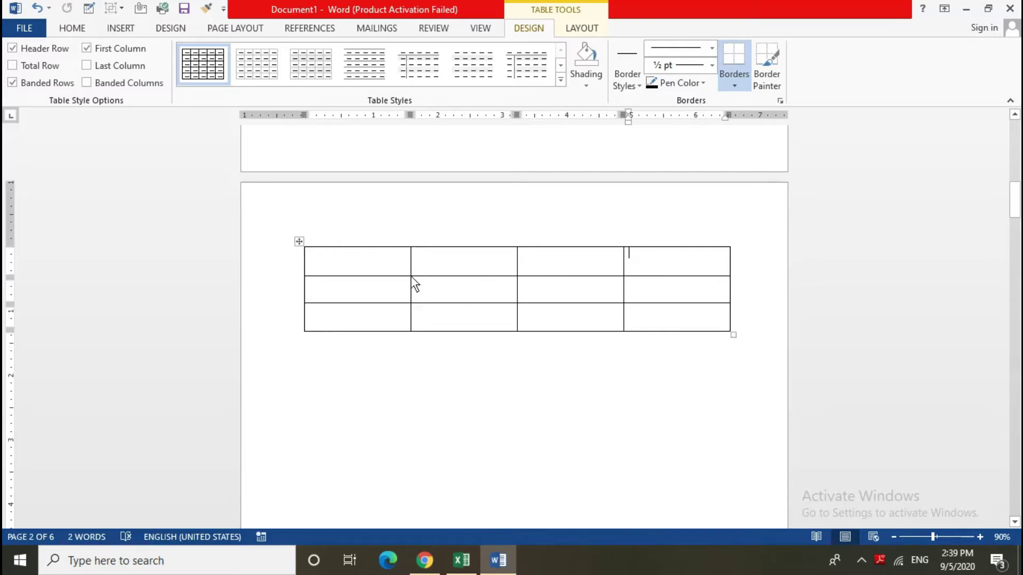
{"action": "key", "text": "Tab"}
{"action": "left_click", "coordinate": [364, 317]}
{"action": "double_click", "coordinate": [399, 403]}
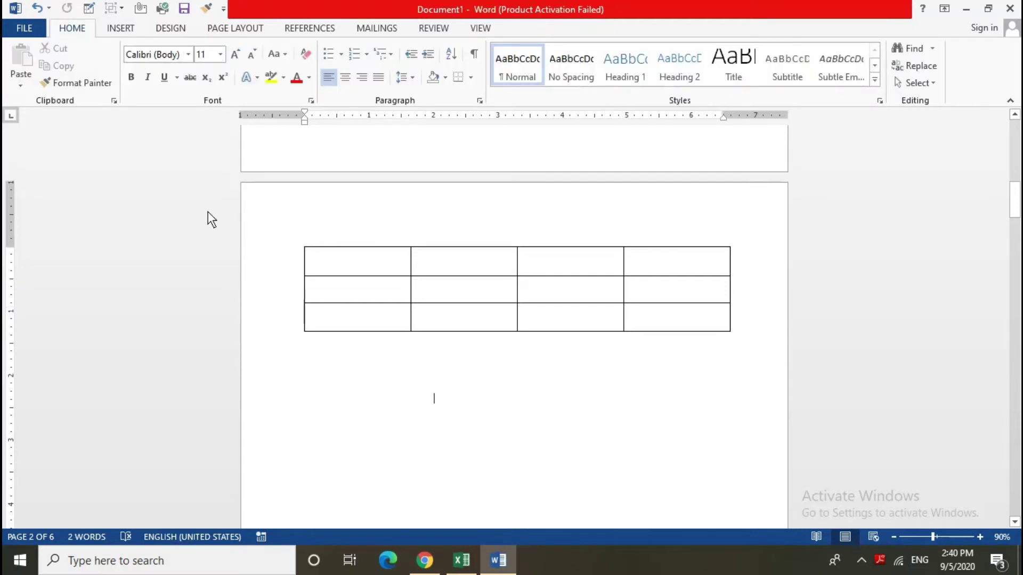
- Draw a wide table outline below the 4-column table with Draw Table
{"action": "left_click", "coordinate": [118, 29]}
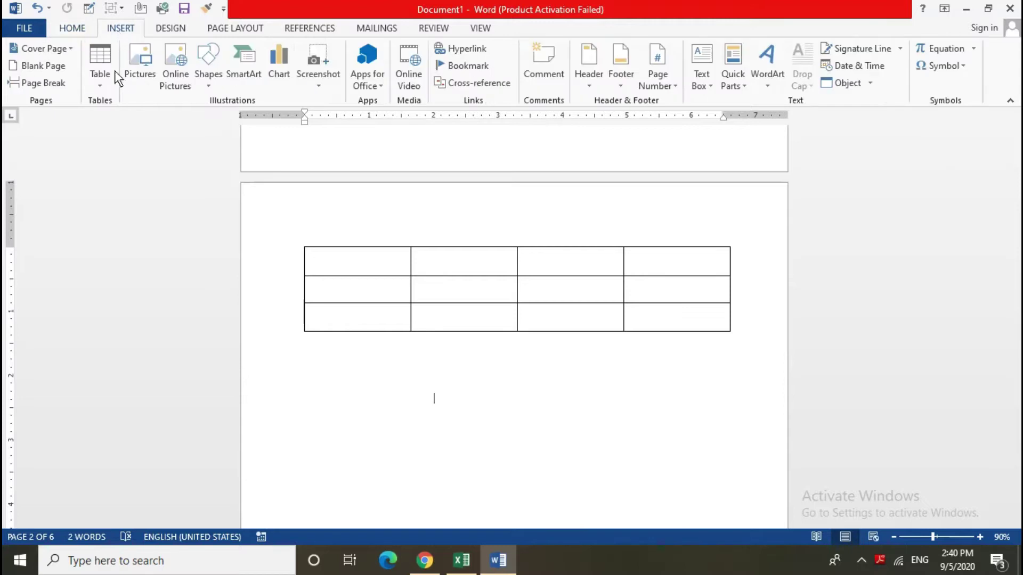
{"action": "left_click", "coordinate": [100, 84]}
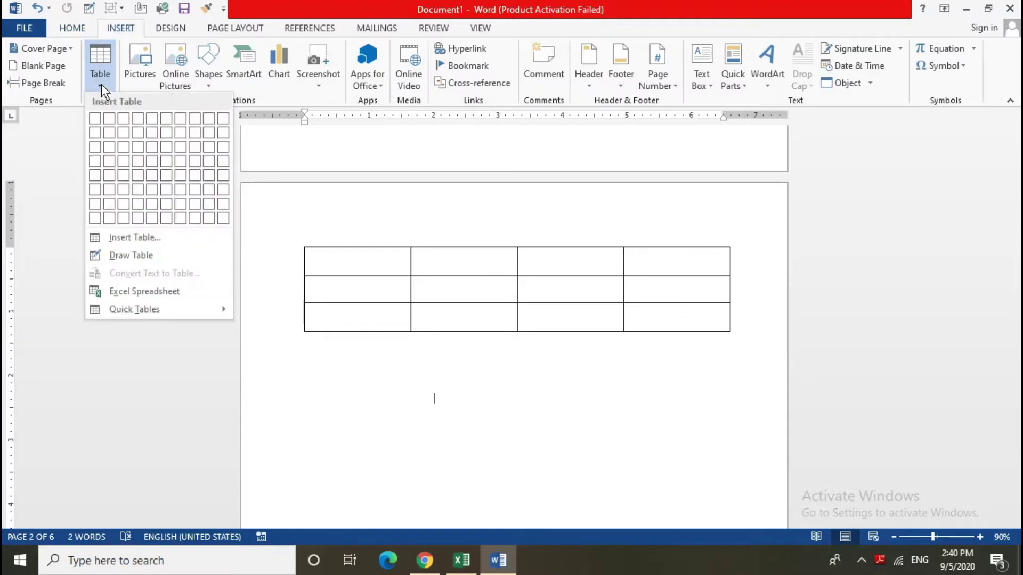
{"action": "left_click", "coordinate": [132, 256]}
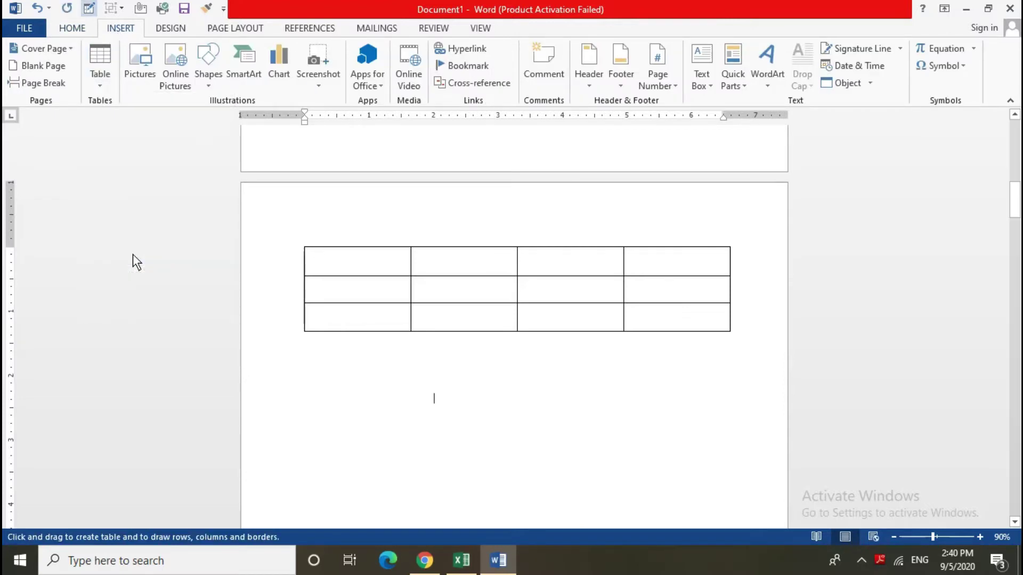
{"action": "scroll", "coordinate": [353, 366], "scroll_direction": "down", "scroll_amount": 3}
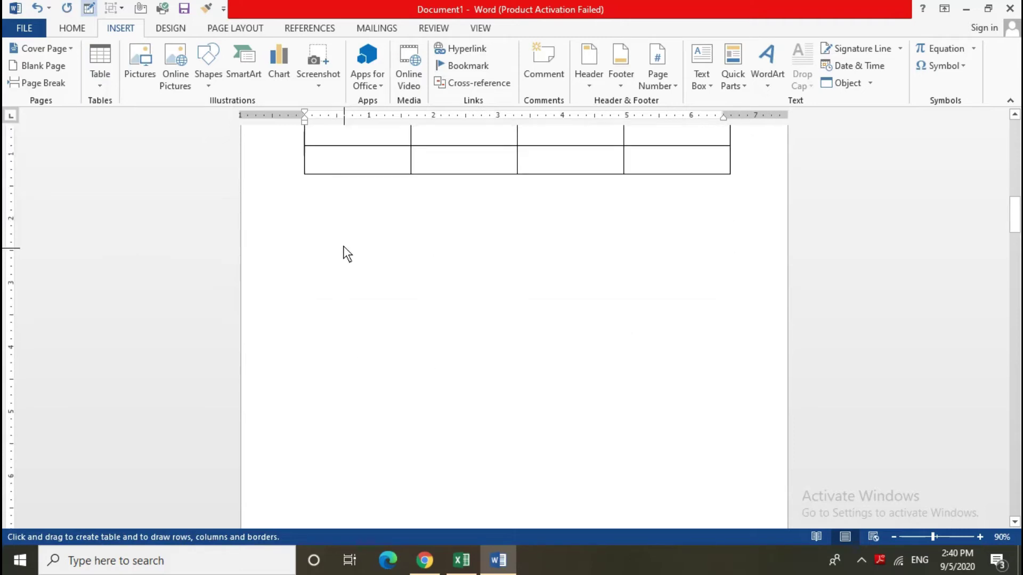
{"action": "left_click_drag", "start_coordinate": [338, 248], "coordinate": [722, 353]}
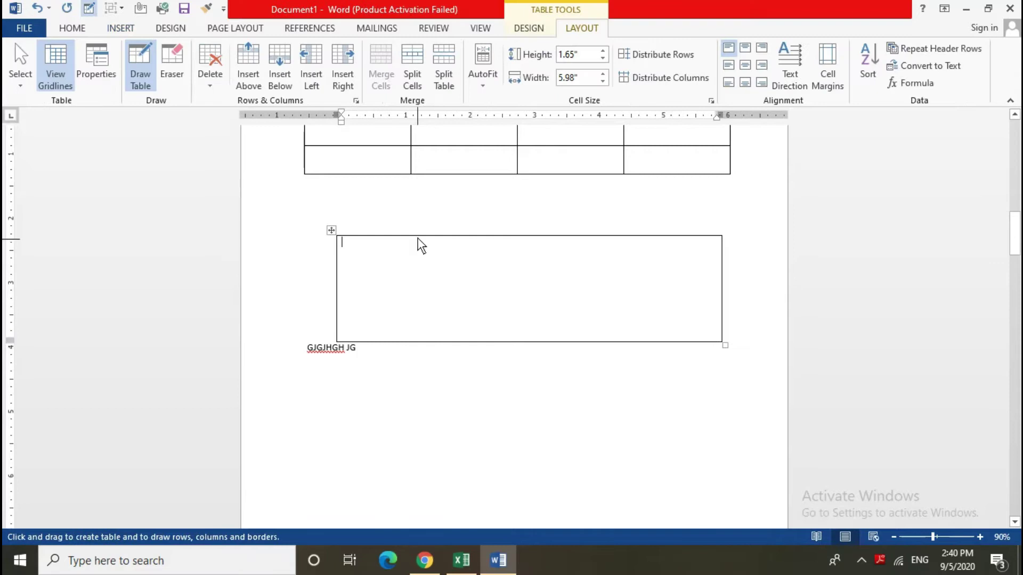
- Draw the first column dividers inside the drawn table, undoing stray cells
{"action": "left_click_drag", "start_coordinate": [417, 236], "coordinate": [409, 332]}
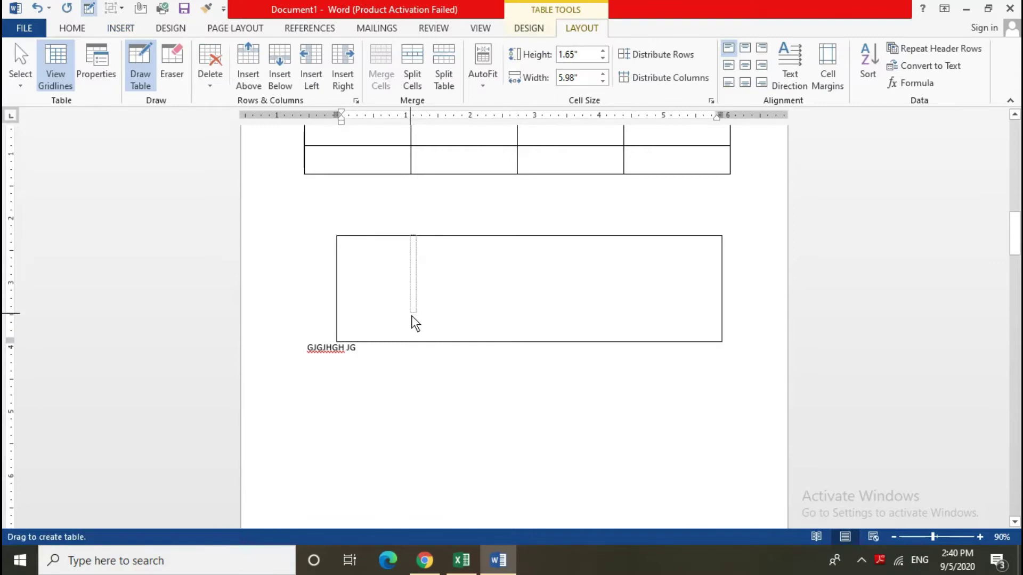
{"action": "left_click_drag", "start_coordinate": [411, 336], "coordinate": [408, 216]}
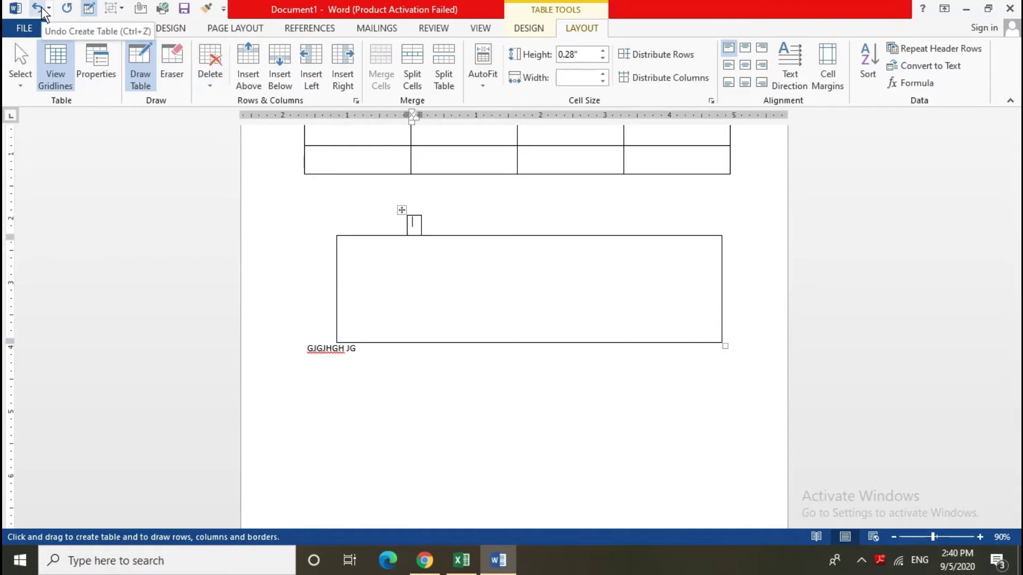
{"action": "left_click", "coordinate": [37, 9]}
{"action": "left_click_drag", "start_coordinate": [421, 244], "coordinate": [418, 317]}
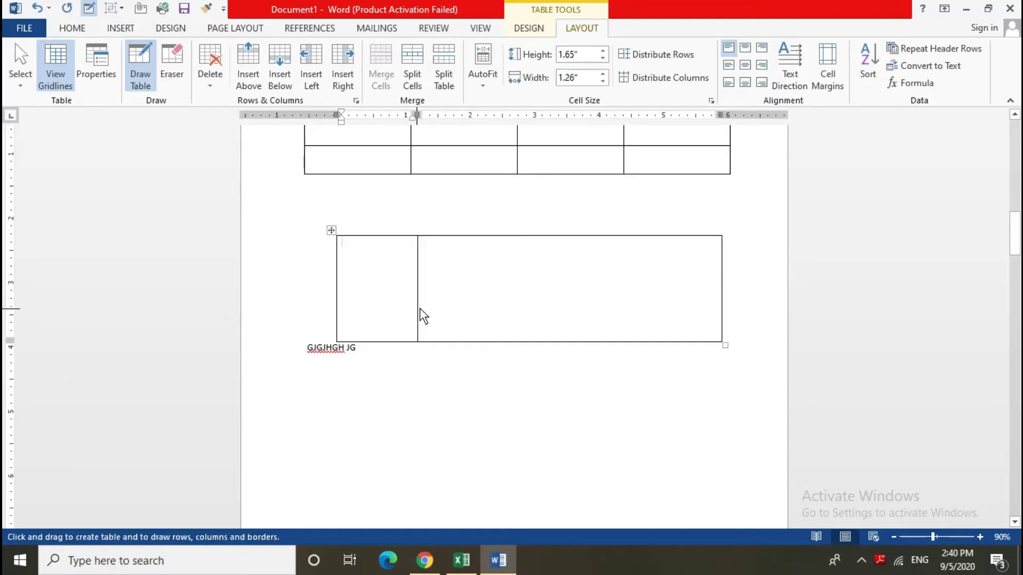
{"action": "left_click_drag", "start_coordinate": [529, 263], "coordinate": [525, 323]}
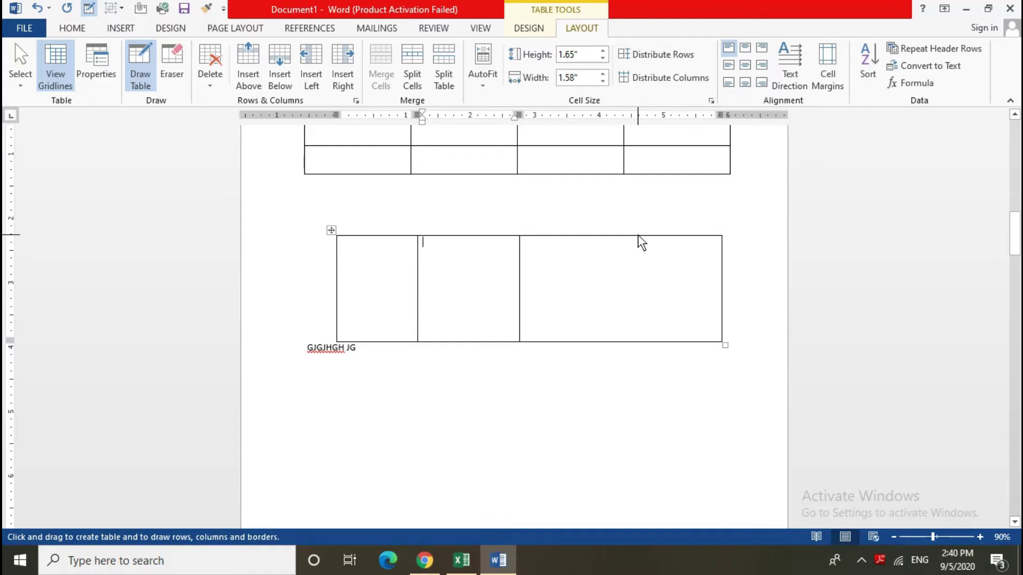
{"action": "mouse_move", "coordinate": [633, 236]}
{"action": "left_mouse_down"}
{"action": "mouse_move", "coordinate": [631, 274]}
{"action": "mouse_move", "coordinate": [650, 282]}
{"action": "left_mouse_up"}
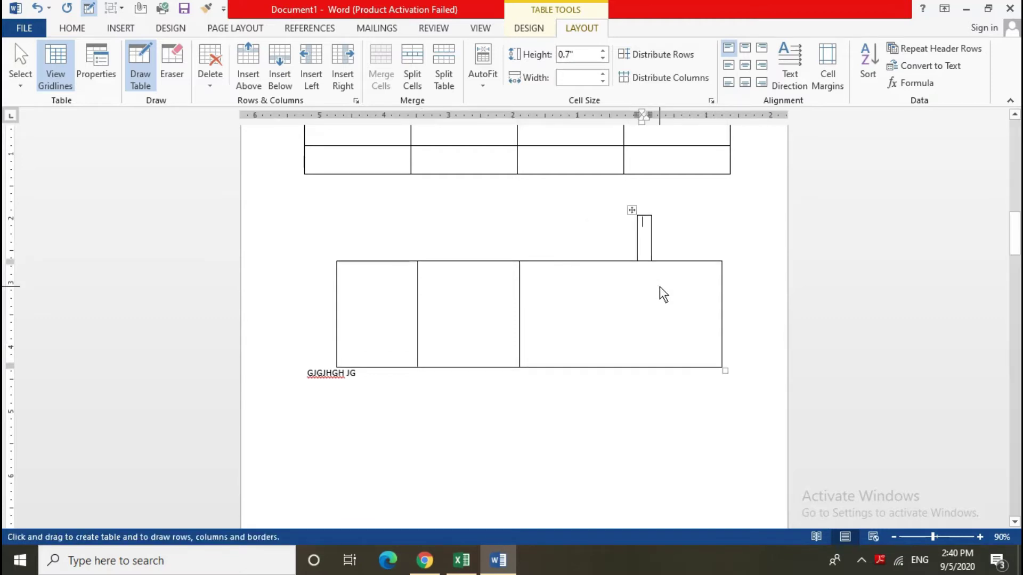
{"action": "left_click", "coordinate": [37, 7]}
{"action": "left_click", "coordinate": [171, 67]}
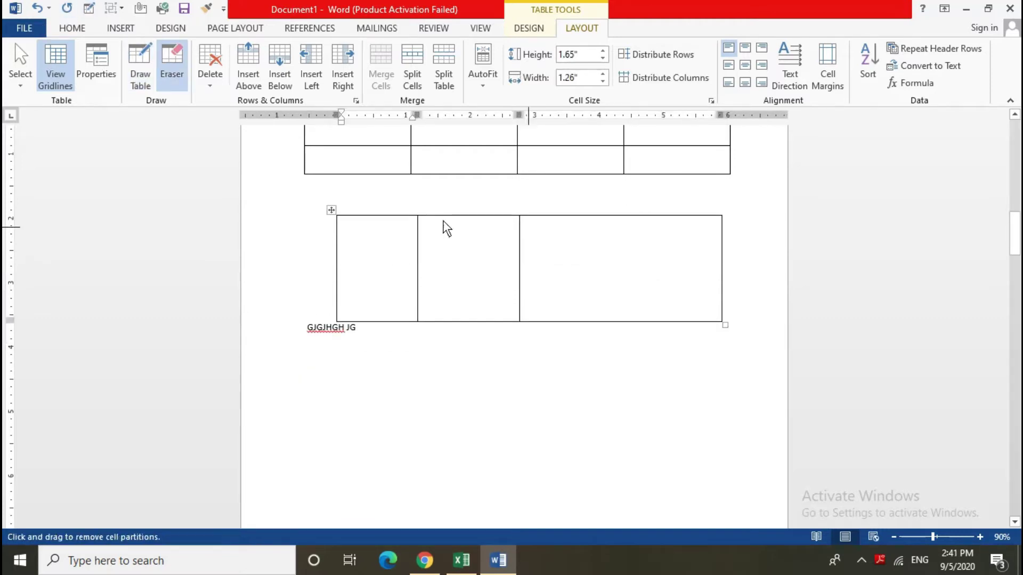
{"action": "left_click", "coordinate": [149, 84]}
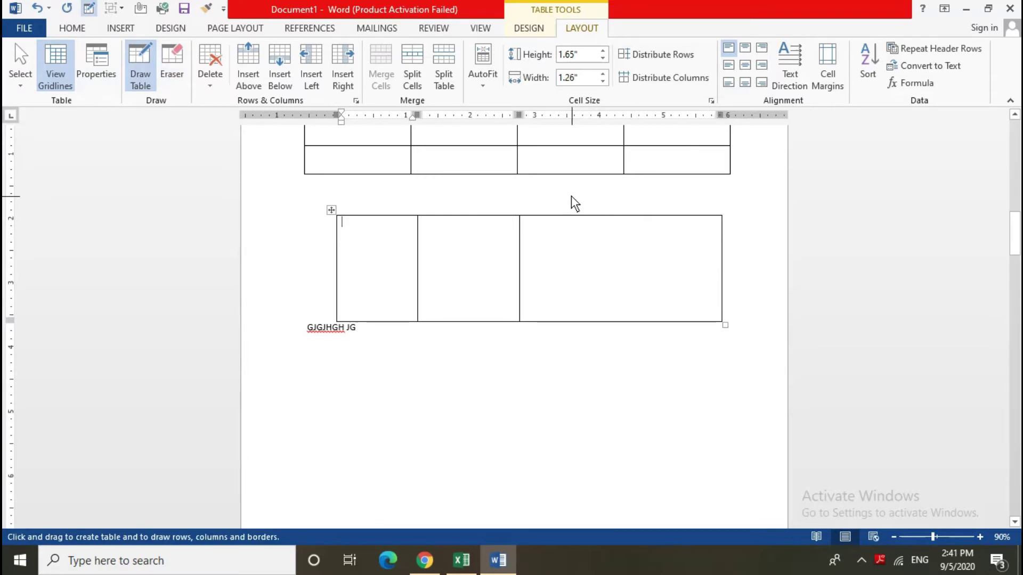
- Add the remaining dividers to make seven columns and two horizontal lines to make three rows
{"action": "left_click_drag", "start_coordinate": [591, 226], "coordinate": [589, 301]}
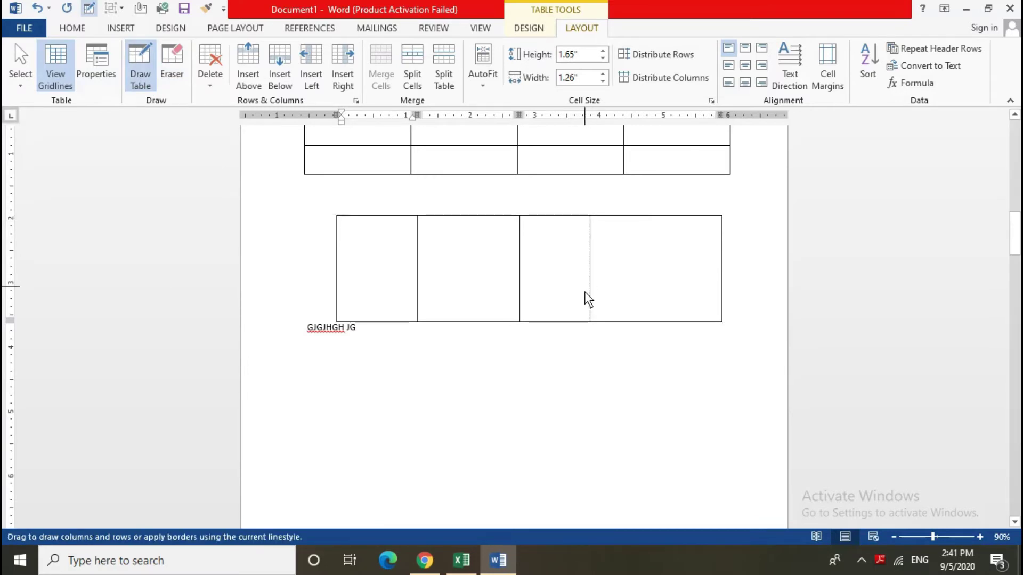
{"action": "left_click_drag", "start_coordinate": [663, 224], "coordinate": [664, 315]}
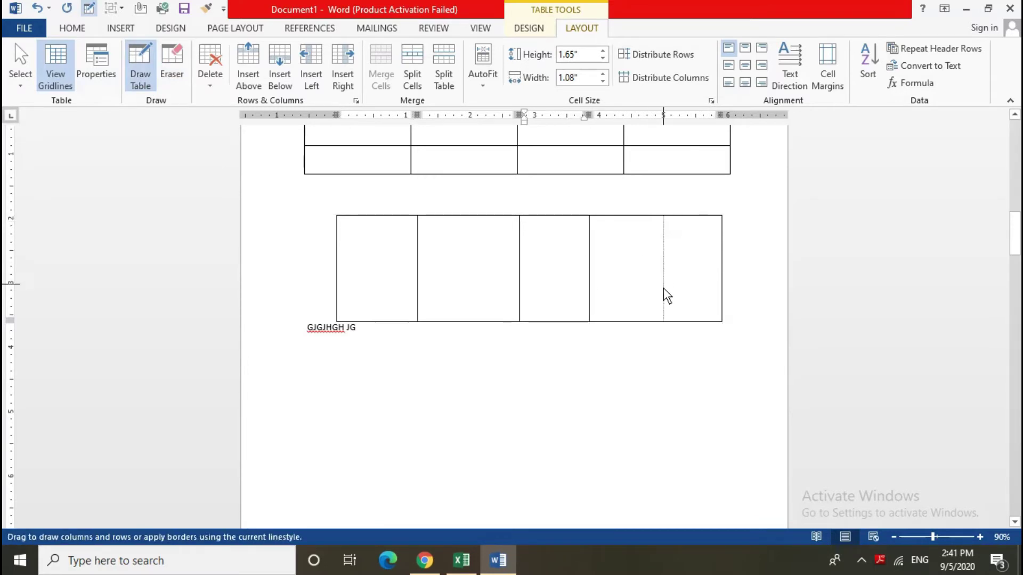
{"action": "left_click_drag", "start_coordinate": [692, 224], "coordinate": [700, 314]}
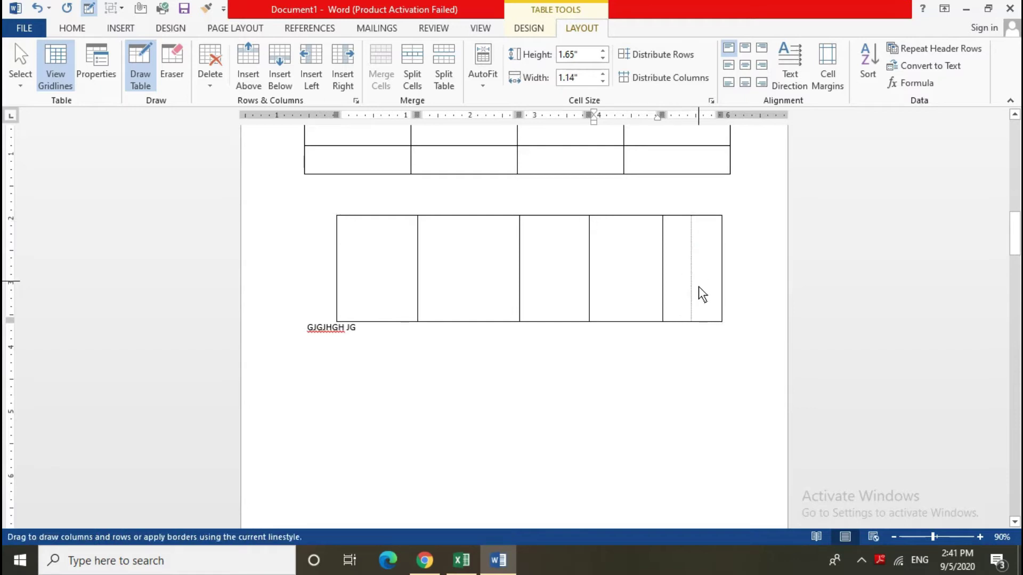
{"action": "left_click_drag", "start_coordinate": [475, 224], "coordinate": [475, 309]}
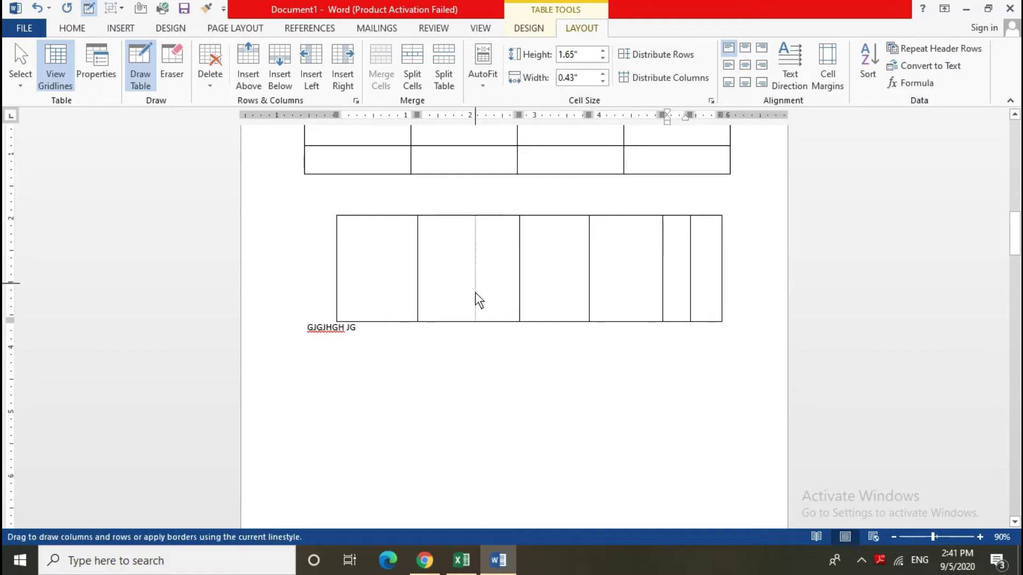
{"action": "left_click_drag", "start_coordinate": [337, 243], "coordinate": [714, 244]}
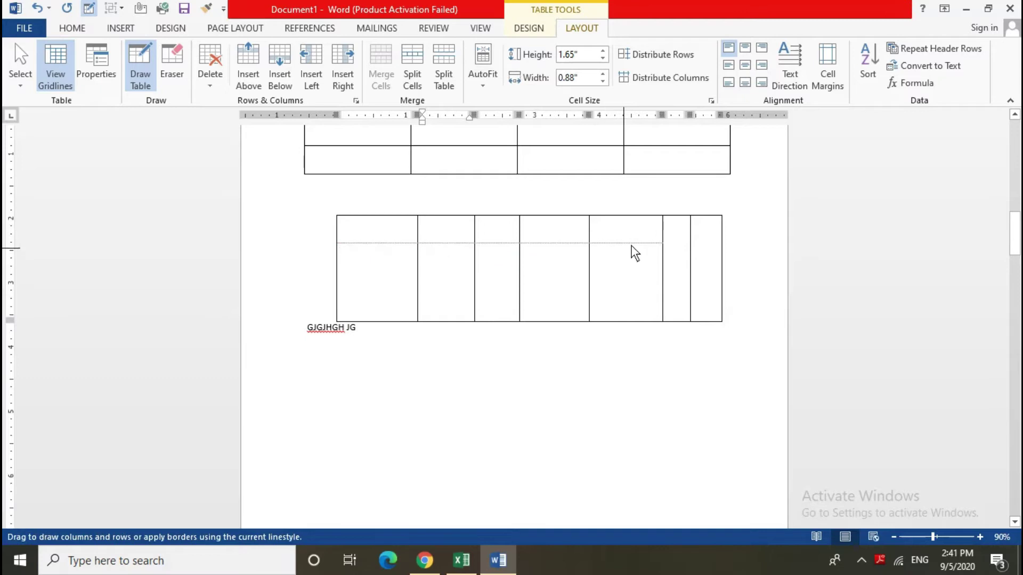
{"action": "left_click_drag", "start_coordinate": [340, 279], "coordinate": [701, 282]}
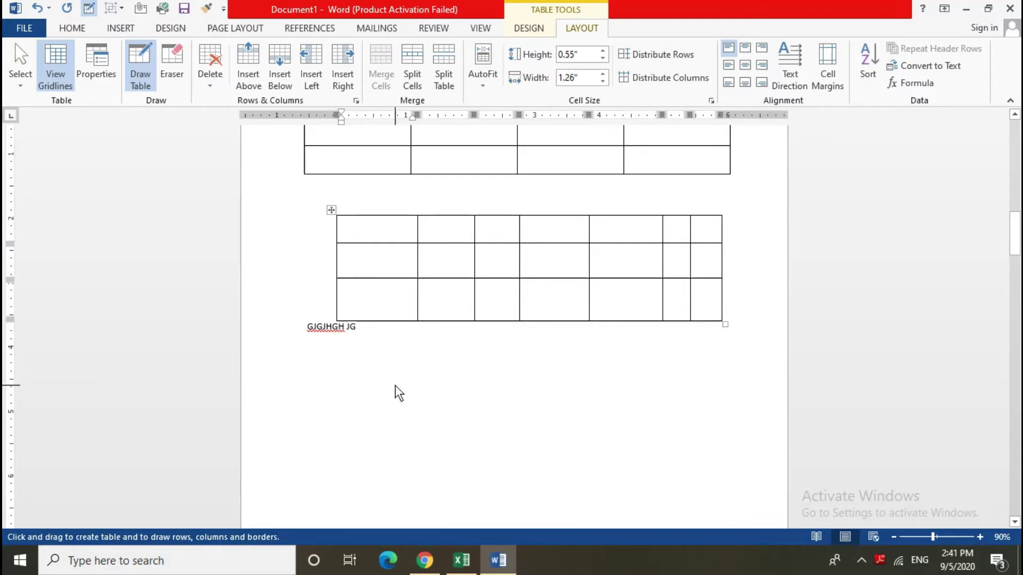
- Stop drawing table lines and place the insertion point in the lower table
{"action": "left_click", "coordinate": [392, 385]}
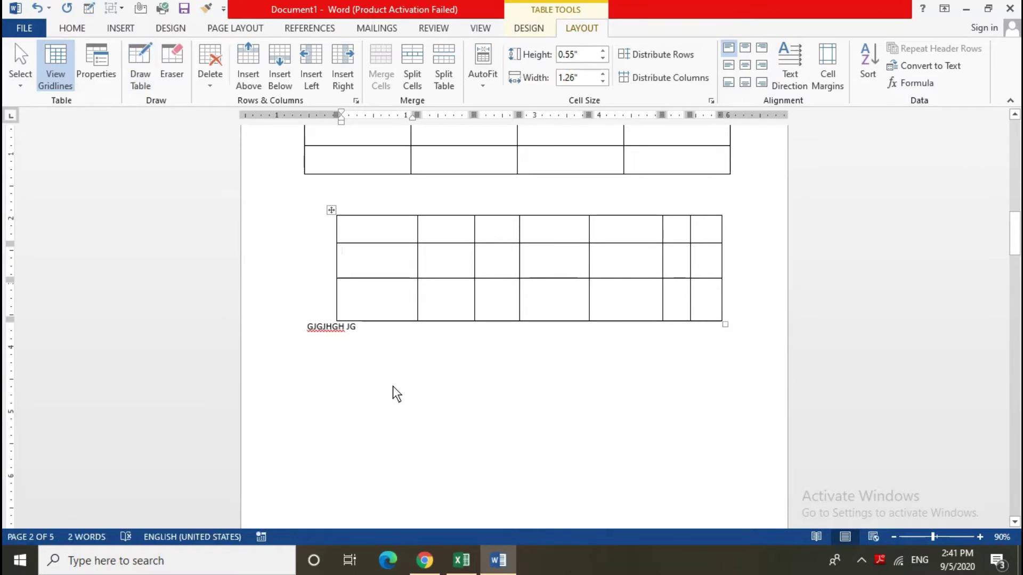
{"action": "scroll", "coordinate": [397, 416], "scroll_direction": "up", "scroll_amount": 3}
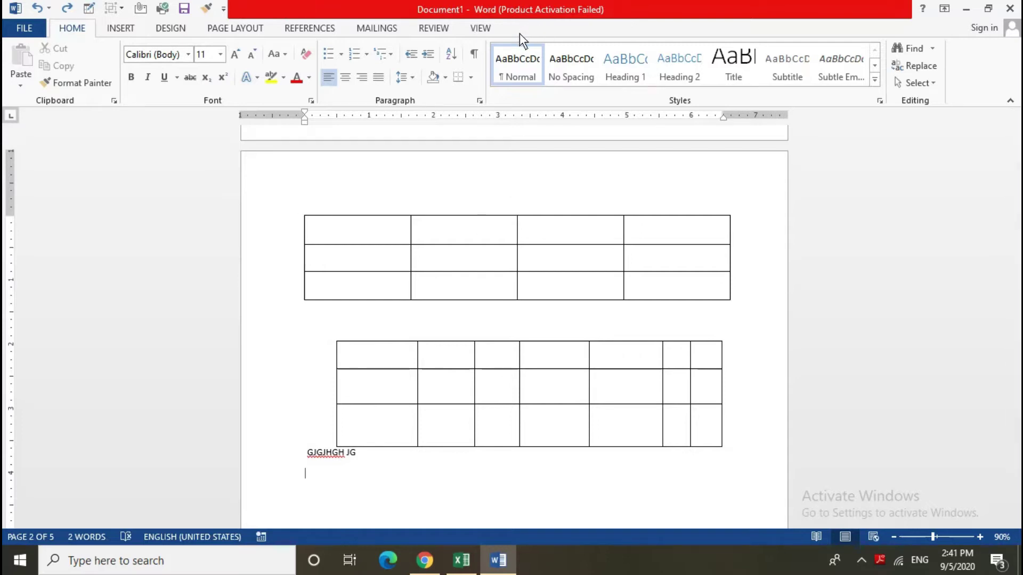
{"action": "left_click", "coordinate": [490, 261]}
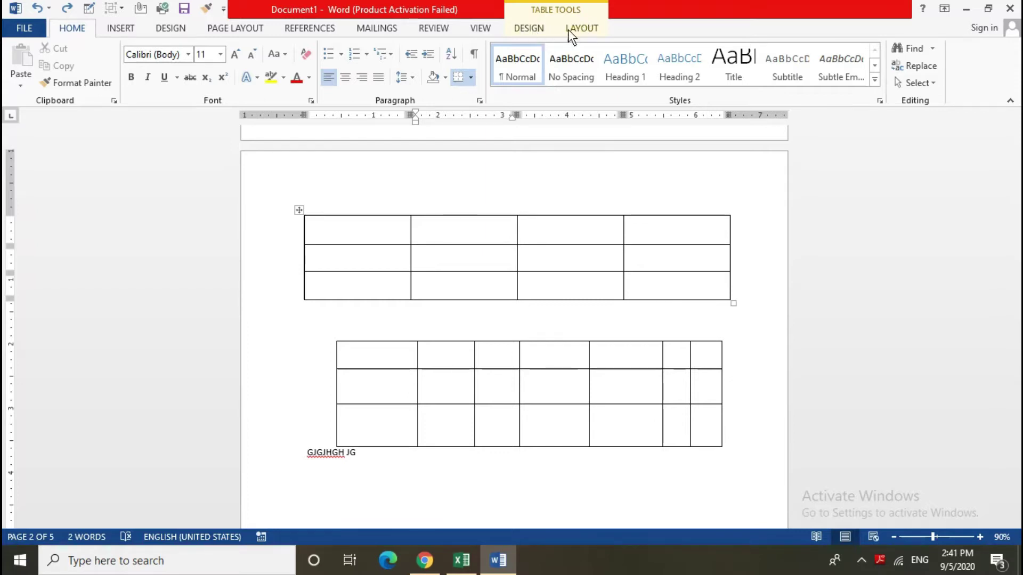
{"action": "left_click", "coordinate": [451, 321]}
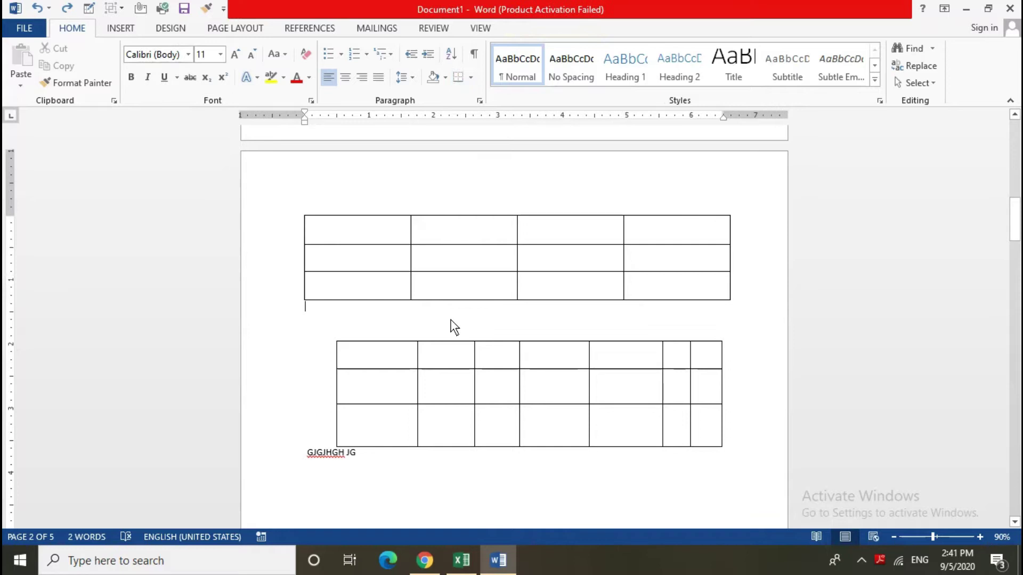
{"action": "left_click", "coordinate": [457, 380]}
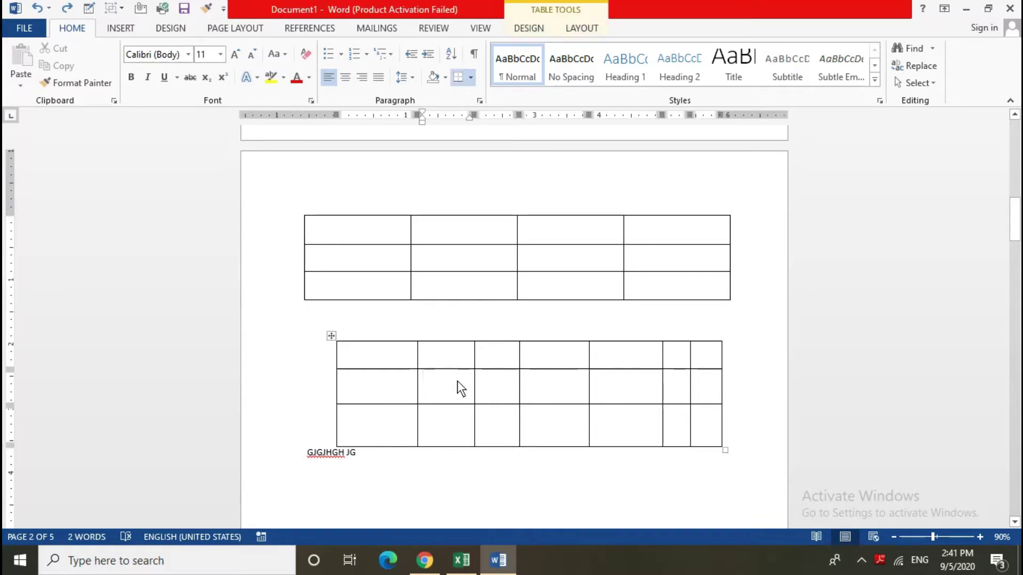
- Return to the document, set the caret in the table, and show Table Tools Design
{"action": "left_click", "coordinate": [860, 560]}
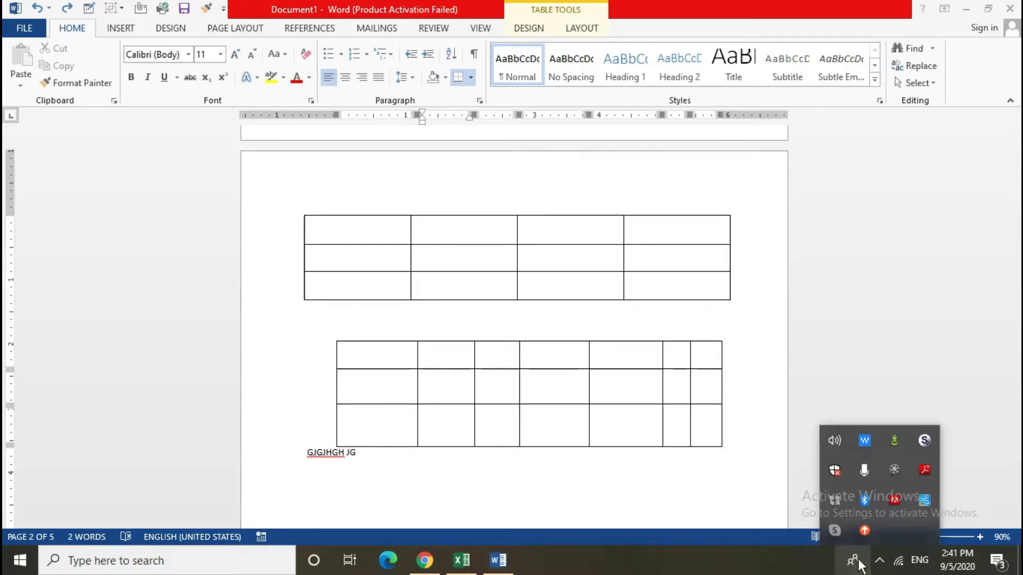
{"action": "left_click", "coordinate": [893, 471]}
{"action": "left_click", "coordinate": [957, 413]}
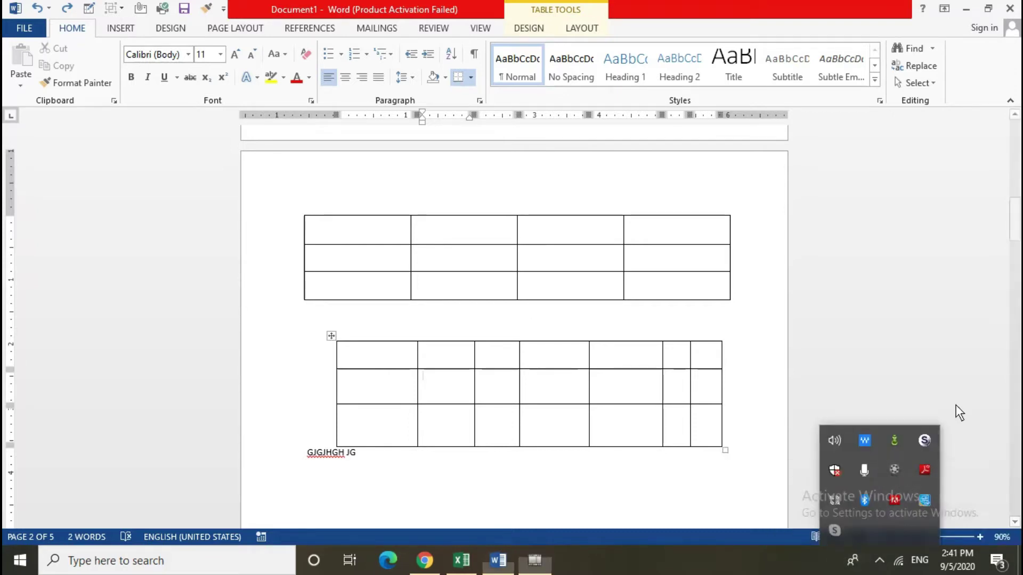
{"action": "left_click", "coordinate": [504, 388]}
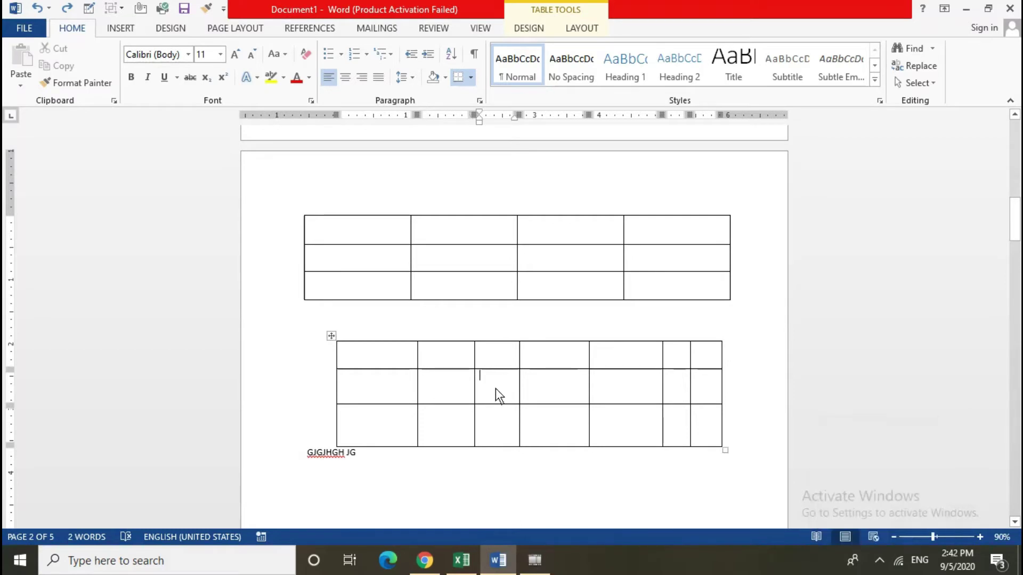
{"action": "left_click", "coordinate": [444, 255]}
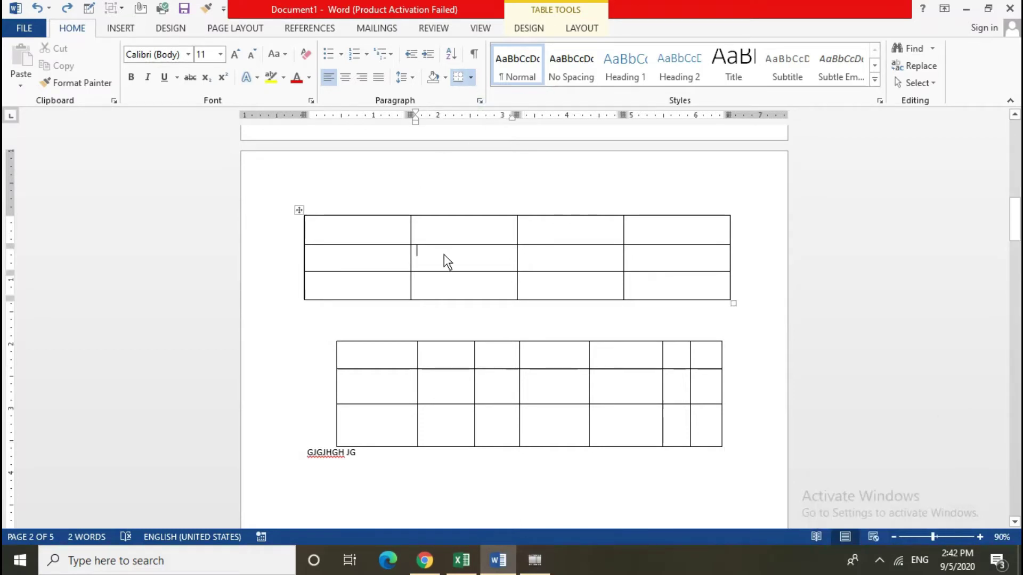
{"action": "left_click", "coordinate": [450, 324]}
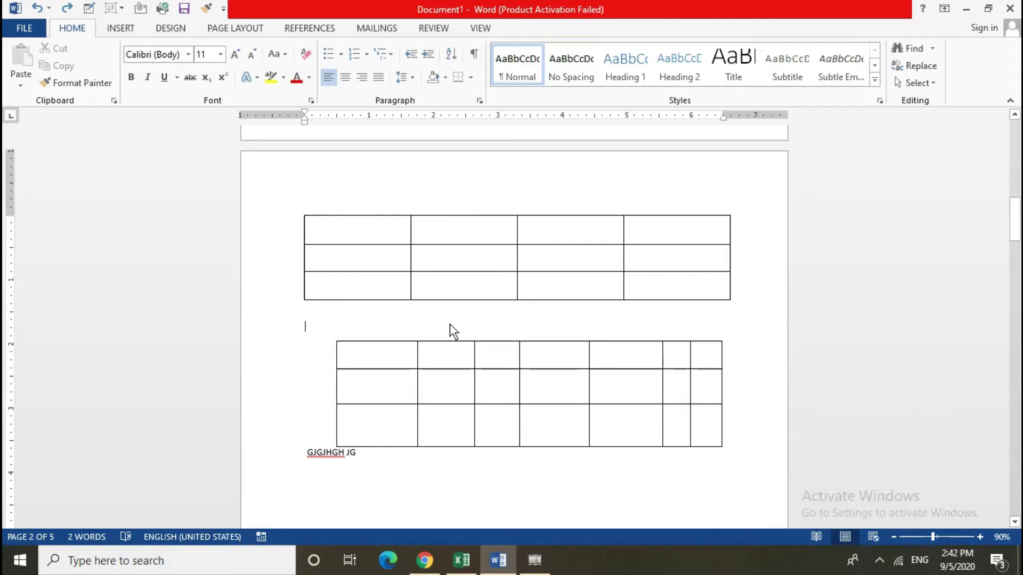
{"action": "left_click", "coordinate": [391, 260]}
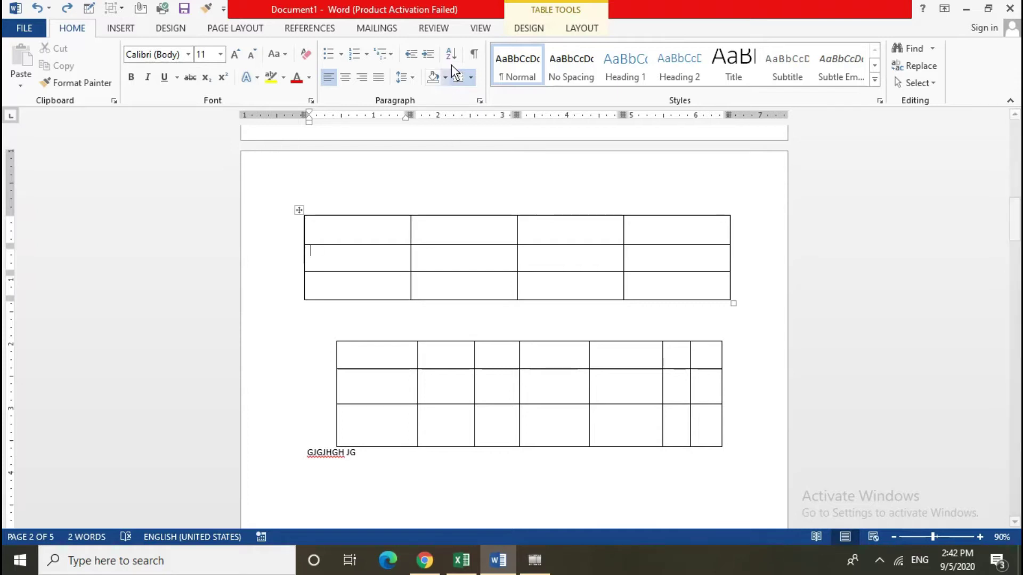
{"action": "left_click", "coordinate": [535, 29]}
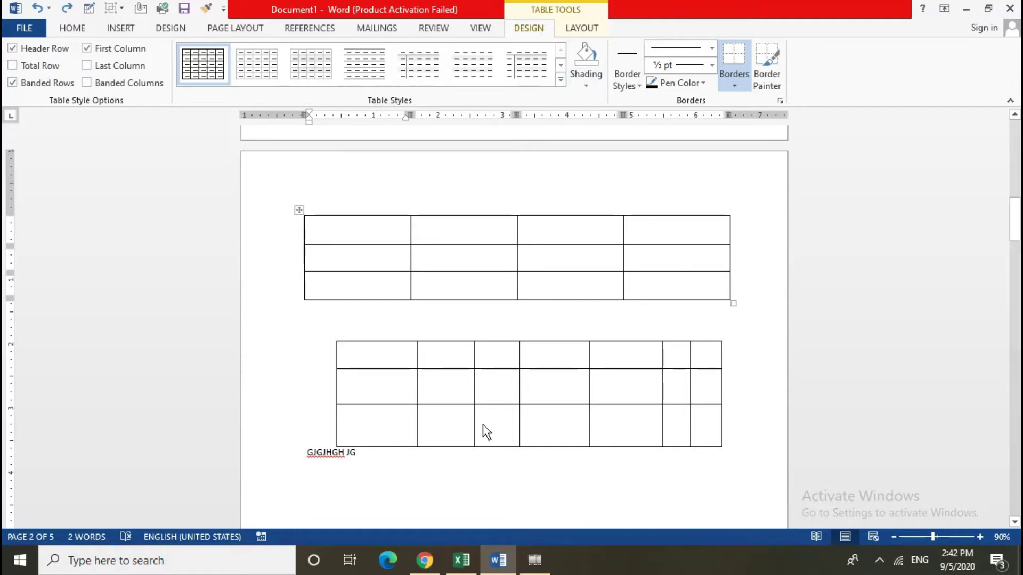
- Apply the solid yellow table style to the lower table and tick Header Row
{"action": "left_click", "coordinate": [449, 417]}
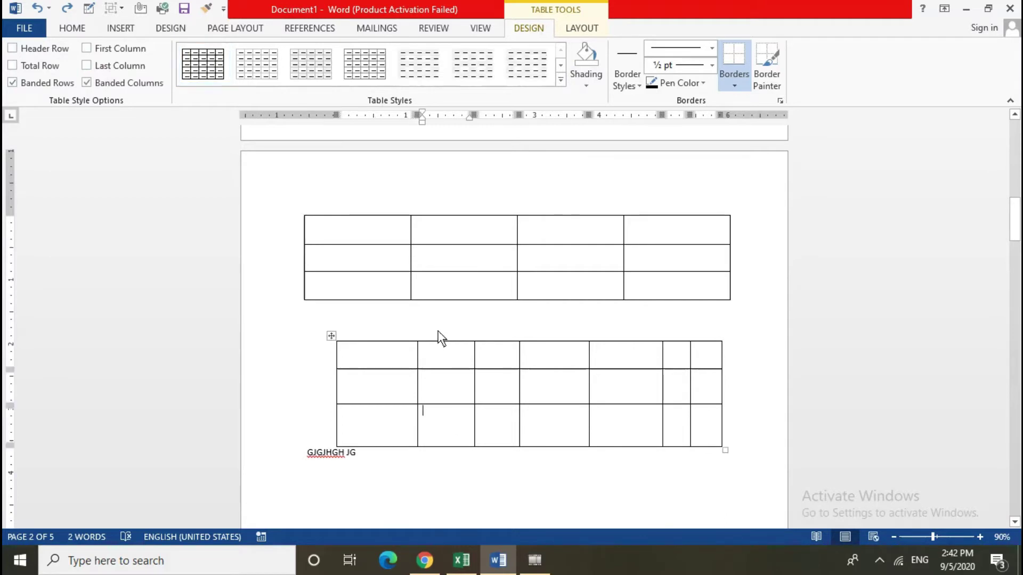
{"action": "left_click", "coordinate": [561, 80]}
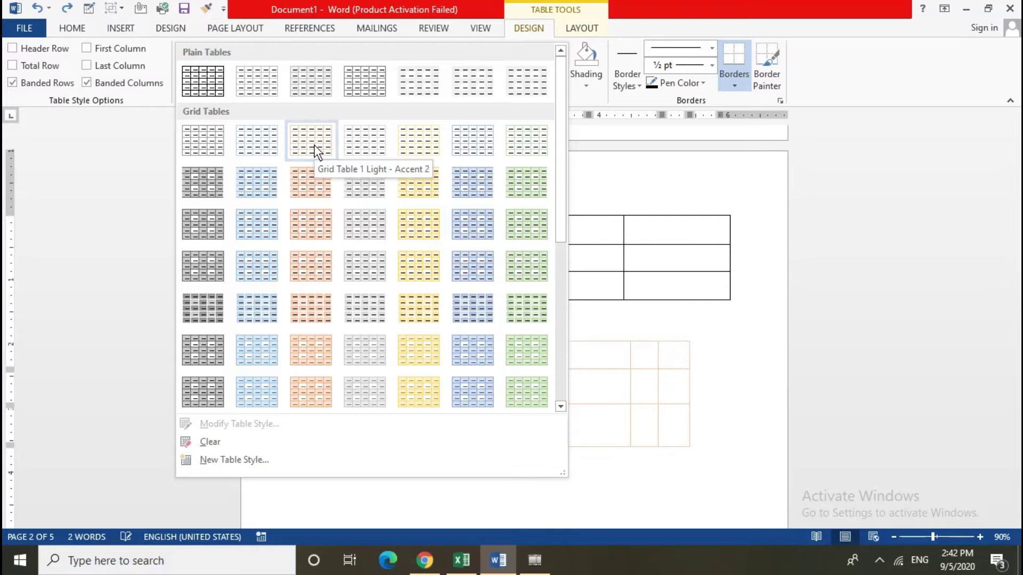
{"action": "scroll", "coordinate": [479, 334], "scroll_direction": "down", "scroll_amount": 3}
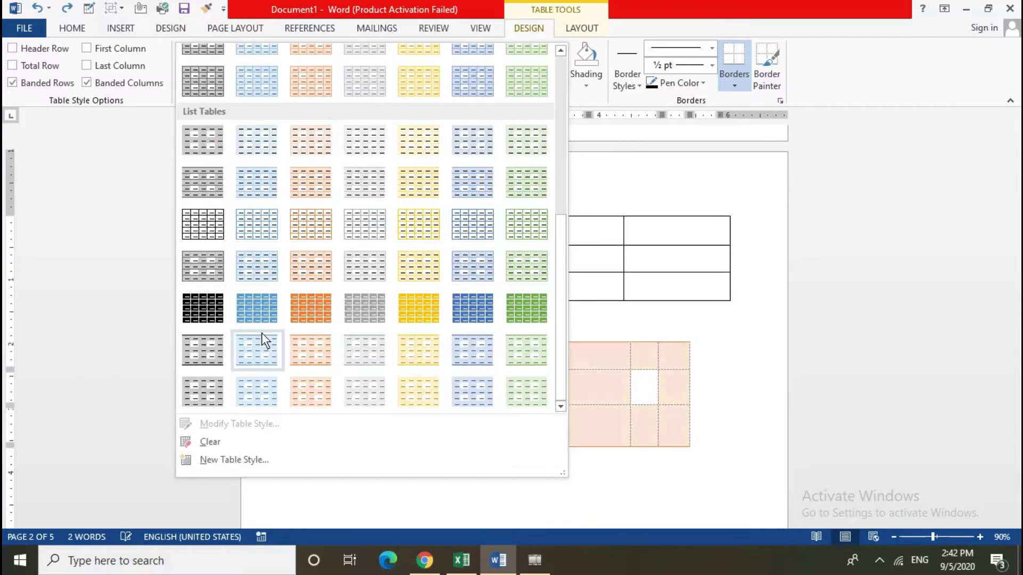
{"action": "left_click", "coordinate": [425, 318]}
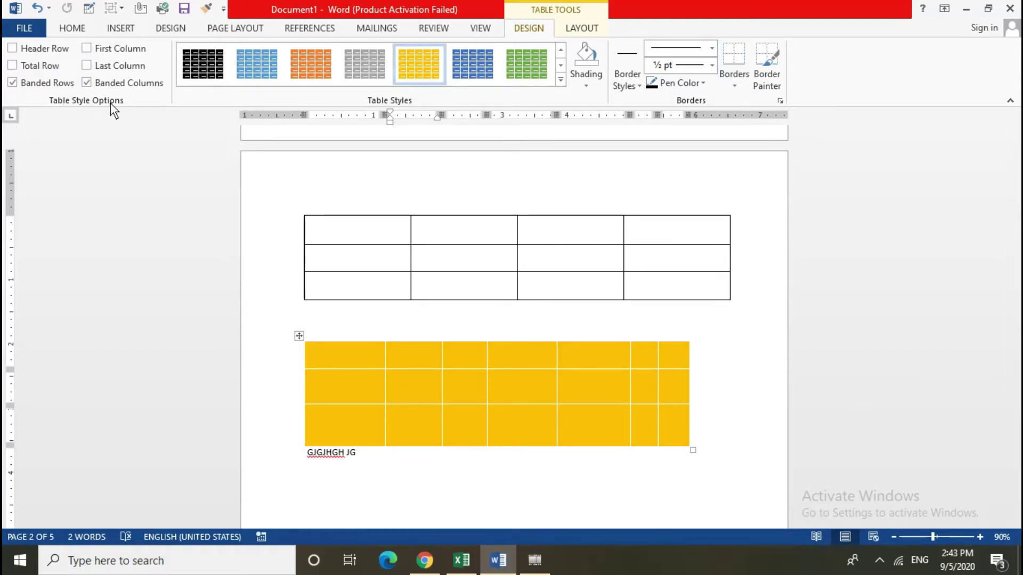
{"action": "left_click", "coordinate": [41, 47]}
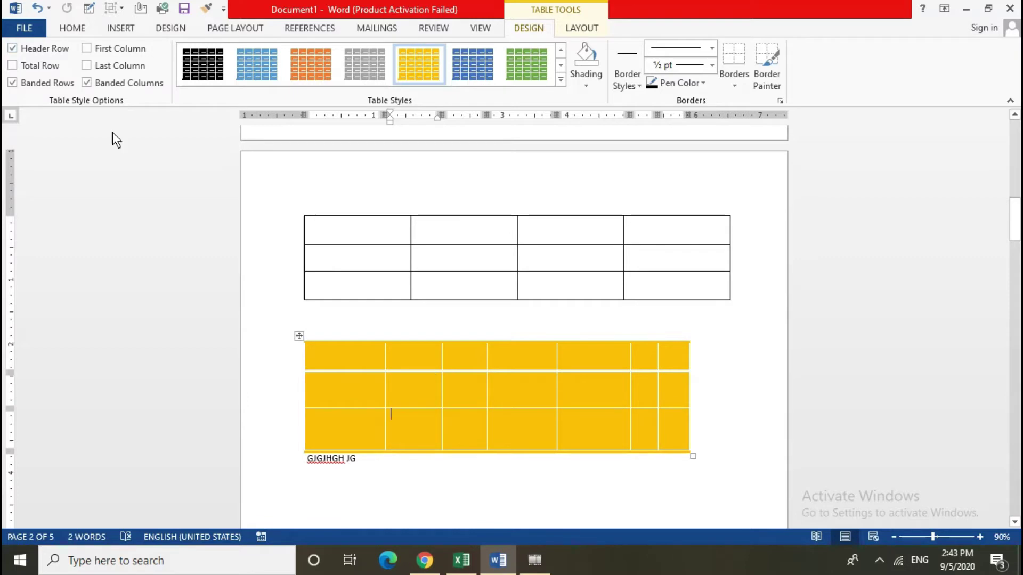
- Keep Header Row on, add Total Row, and apply List Table 4 - Accent 2 to the lower table
{"action": "left_click", "coordinate": [57, 53]}
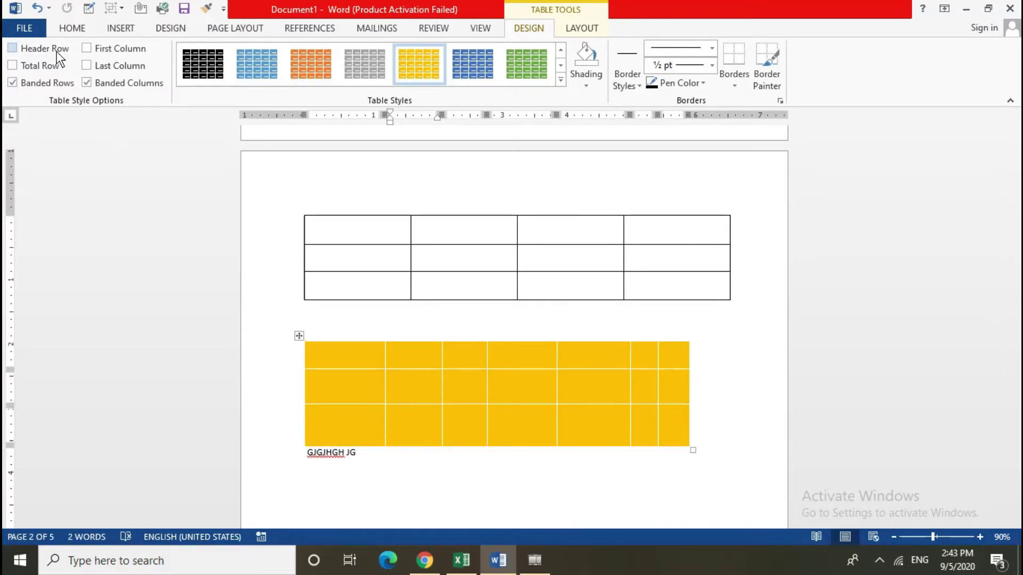
{"action": "left_click", "coordinate": [45, 49]}
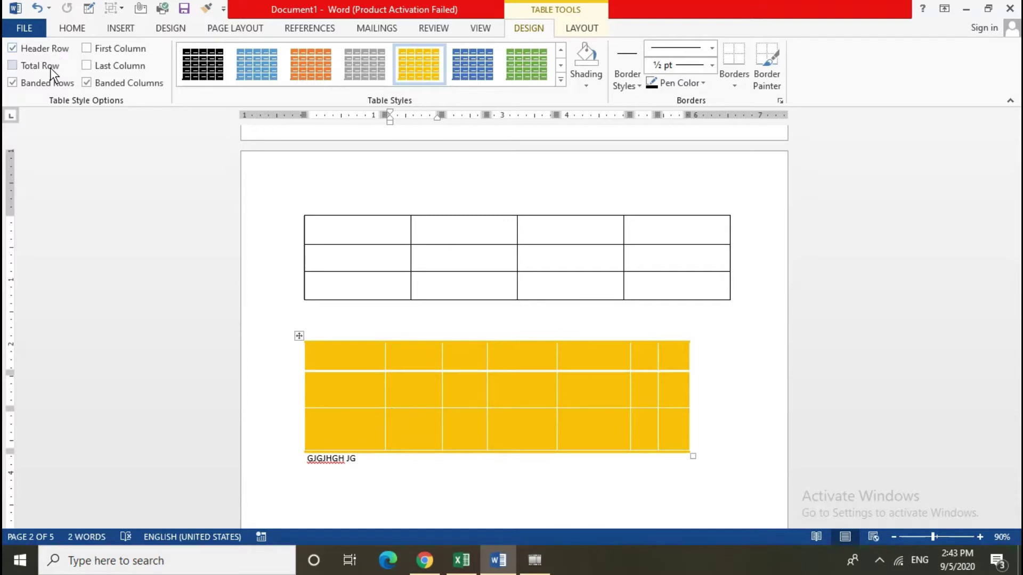
{"action": "left_click", "coordinate": [50, 69]}
{"action": "left_click", "coordinate": [561, 80]}
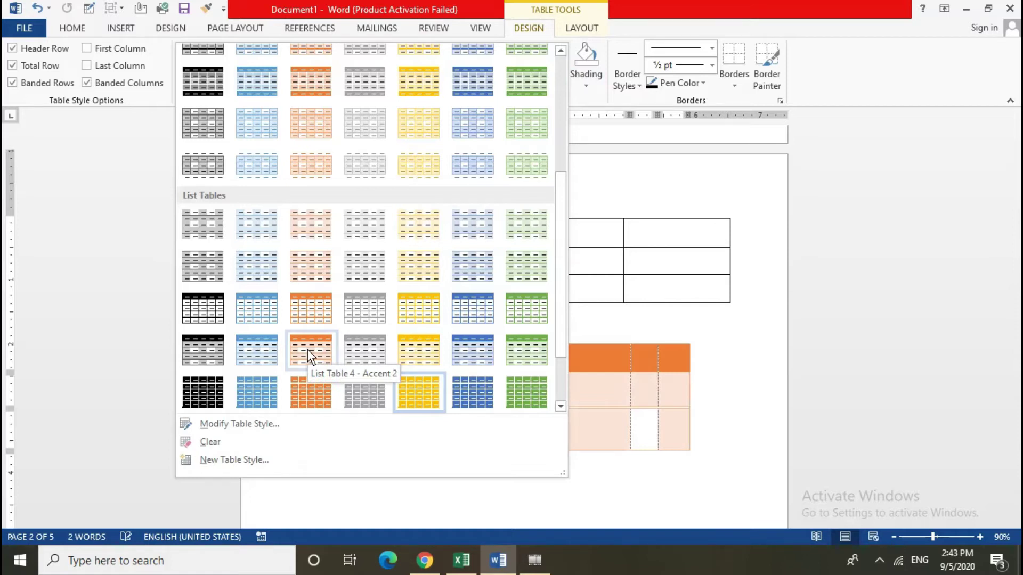
{"action": "left_click", "coordinate": [308, 349]}
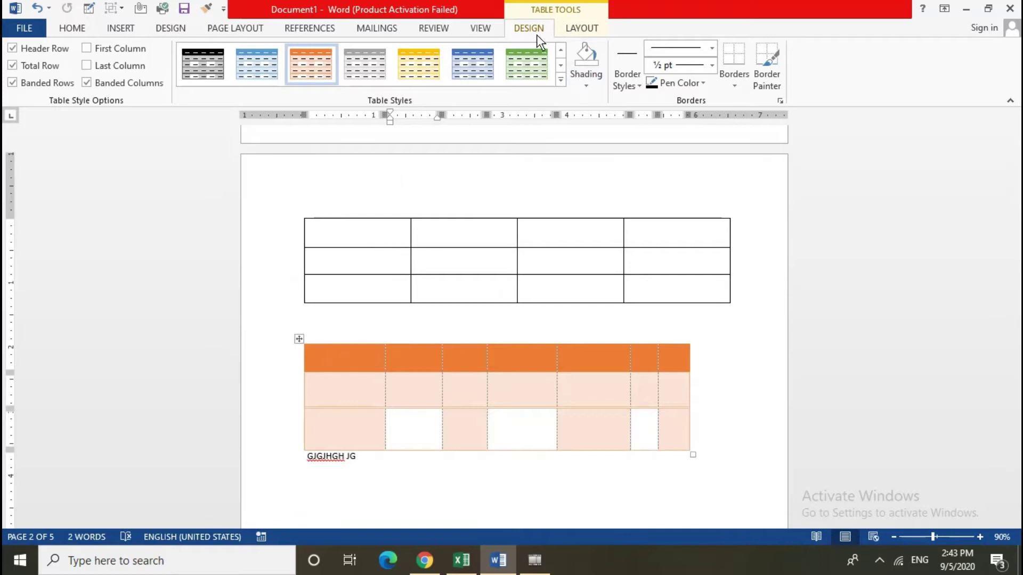
{"action": "left_click", "coordinate": [580, 26]}
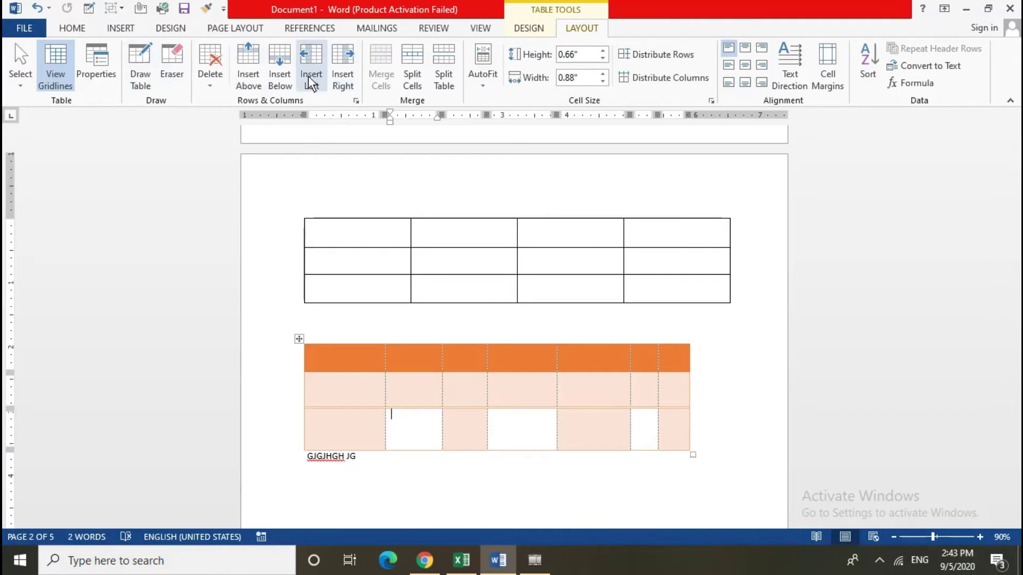
- Insert rows below in the lower orange table and show its Table Styles options
{"action": "left_click", "coordinate": [289, 88]}
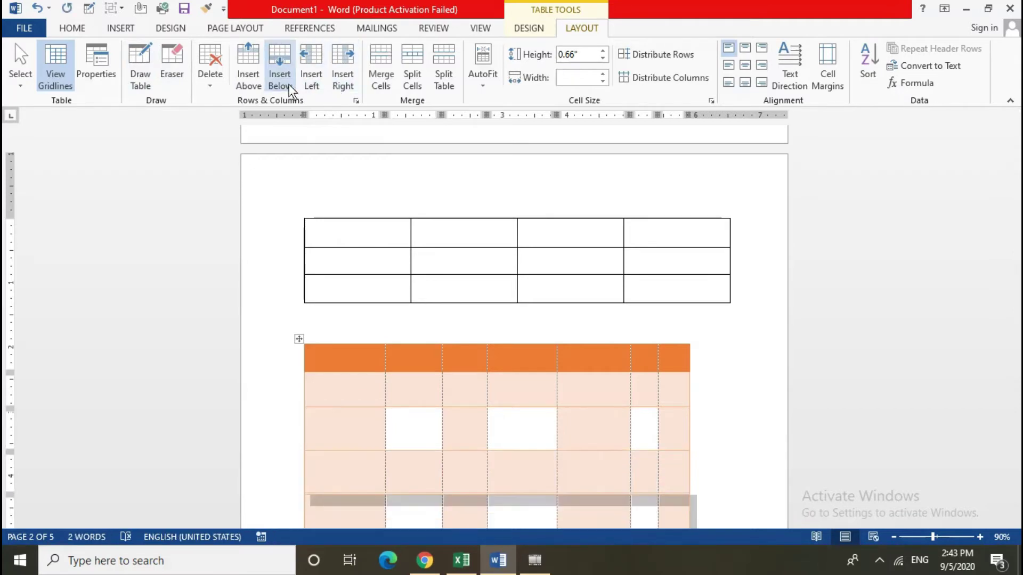
{"action": "scroll", "coordinate": [526, 463], "scroll_direction": "down", "scroll_amount": 3}
{"action": "left_click", "coordinate": [528, 353]}
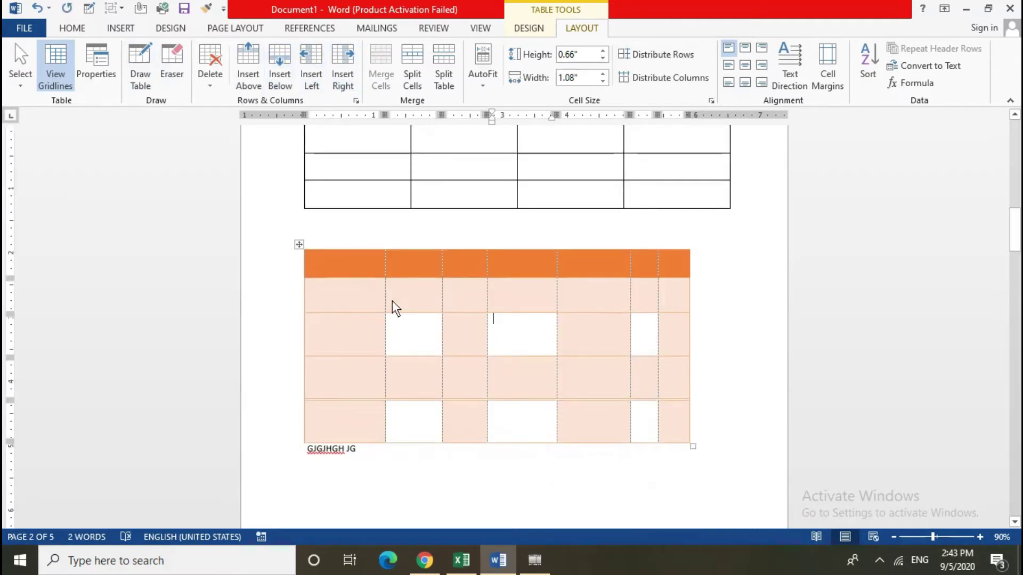
{"action": "left_click", "coordinate": [407, 298]}
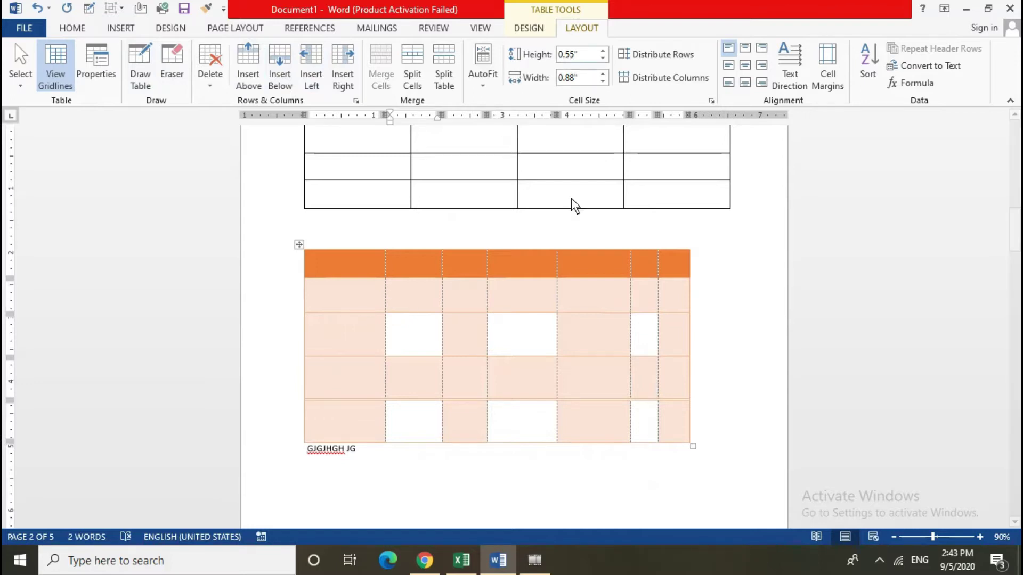
{"action": "left_click", "coordinate": [538, 28]}
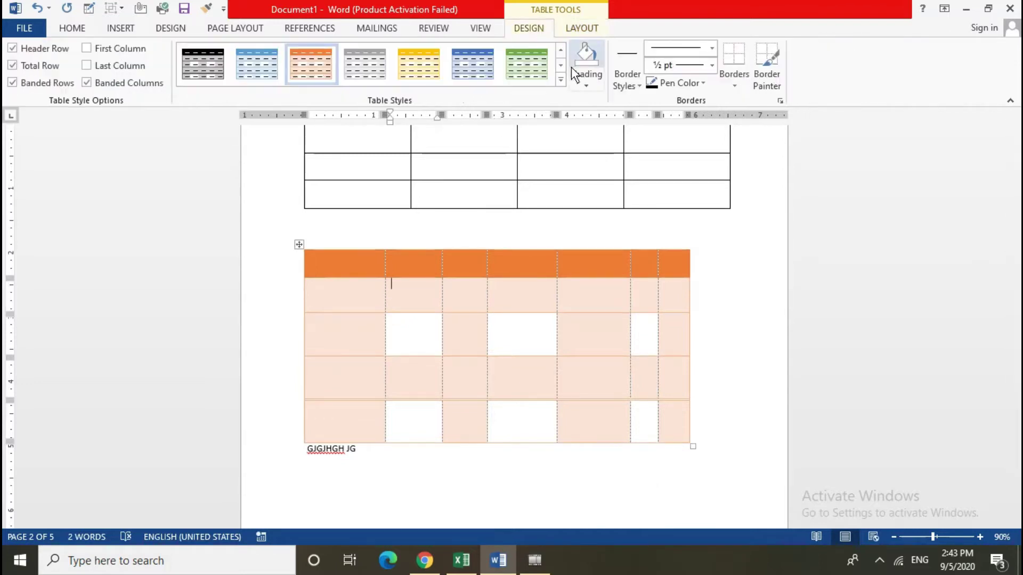
- Reapply the orange list style, then switch off Header Row, Total Row and Banded Rows
{"action": "left_click", "coordinate": [299, 58]}
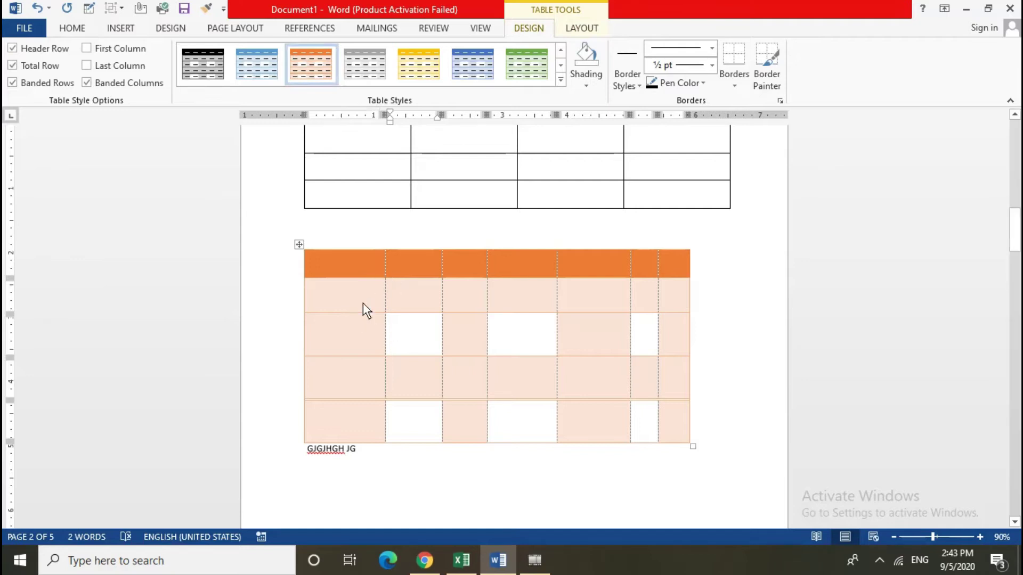
{"action": "left_click", "coordinate": [40, 52]}
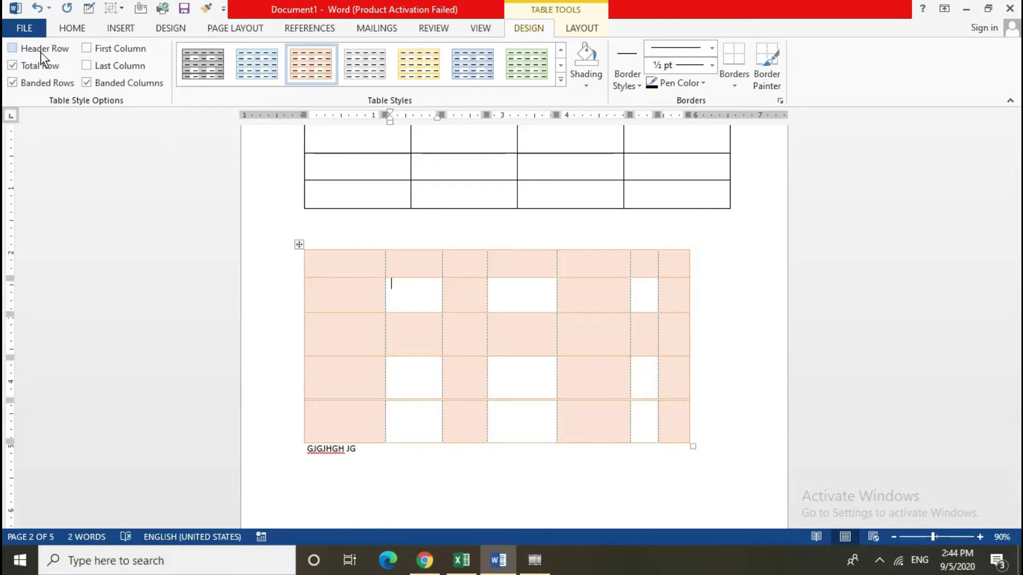
{"action": "left_click", "coordinate": [40, 52]}
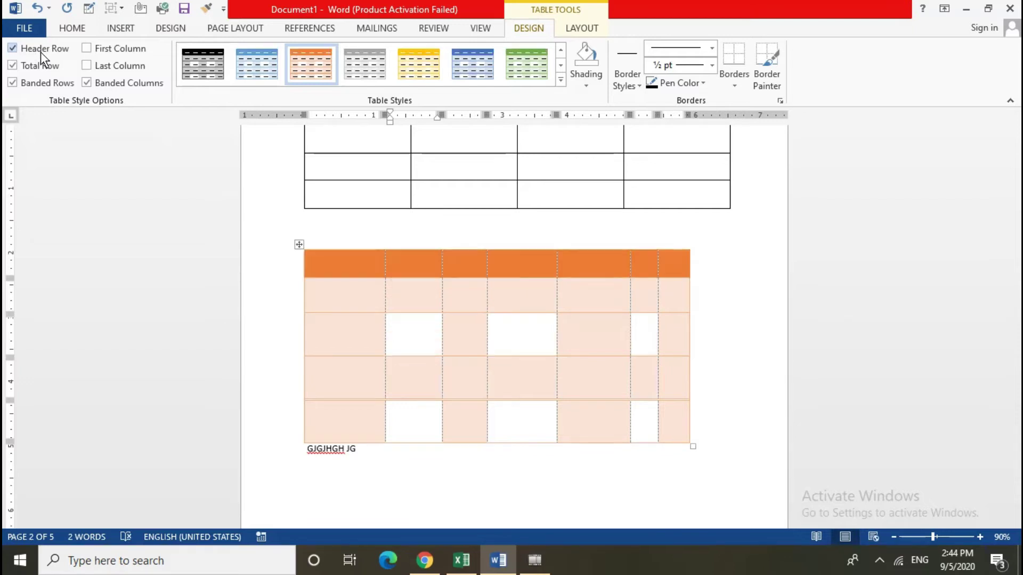
{"action": "left_click", "coordinate": [41, 52]}
{"action": "left_click", "coordinate": [42, 67]}
{"action": "left_click", "coordinate": [42, 67]}
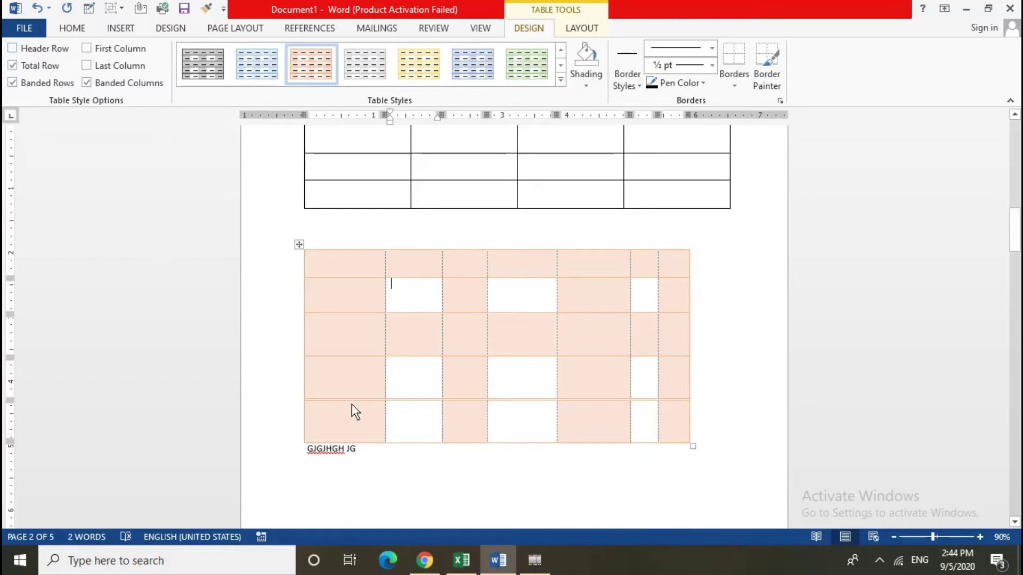
{"action": "left_click", "coordinate": [34, 63]}
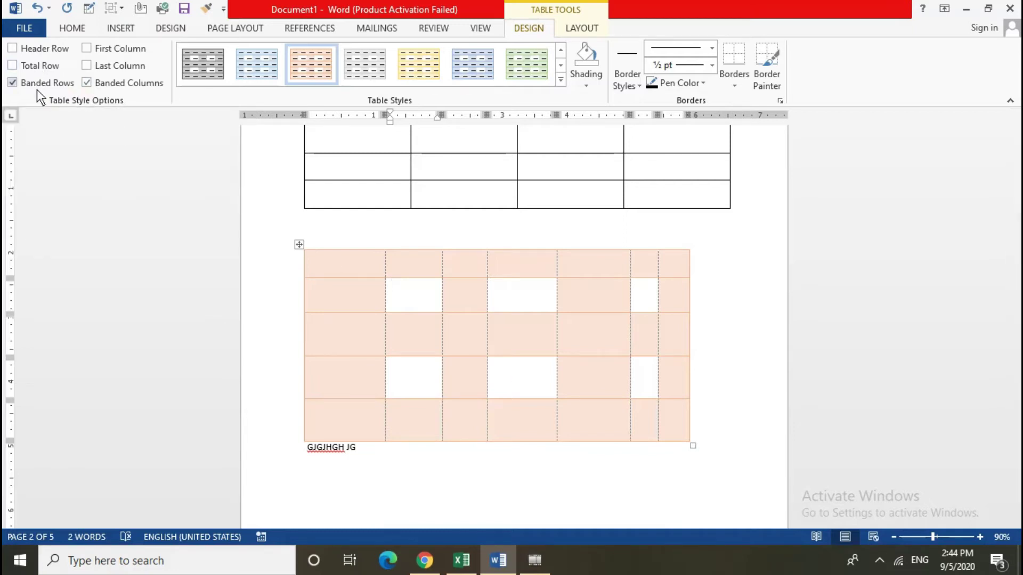
{"action": "left_click", "coordinate": [43, 83]}
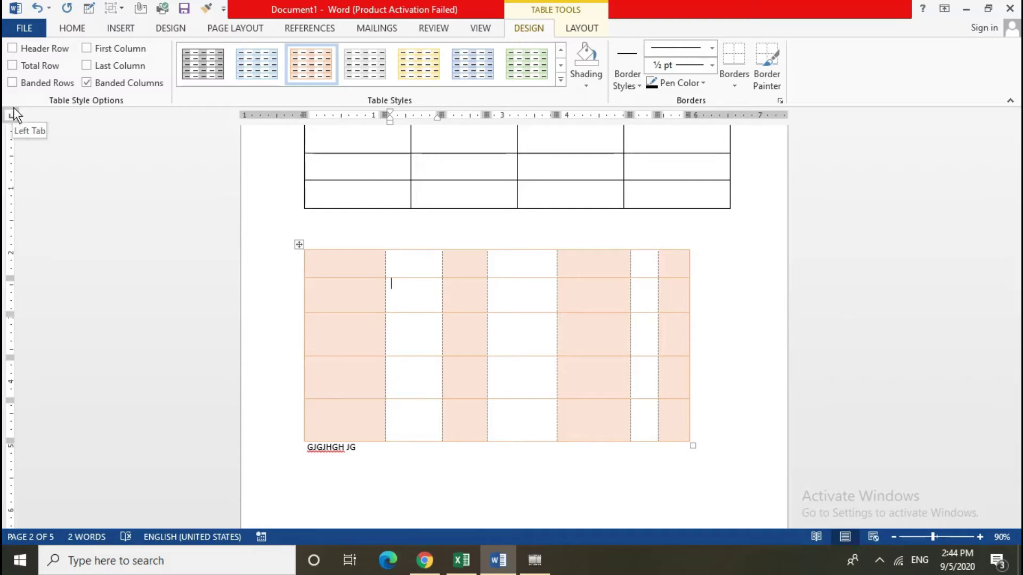
{"action": "left_click", "coordinate": [46, 86]}
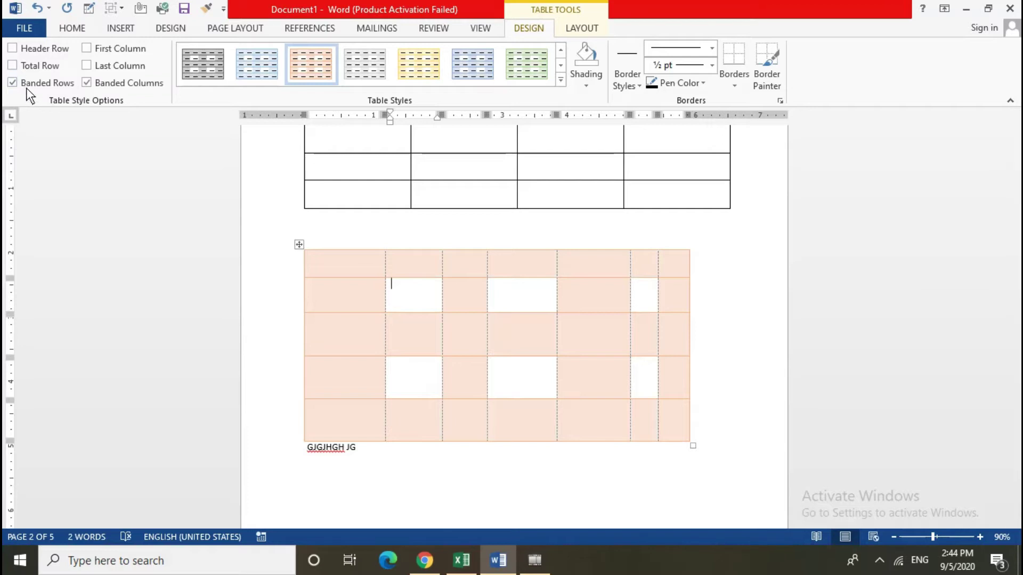
{"action": "left_click", "coordinate": [71, 76]}
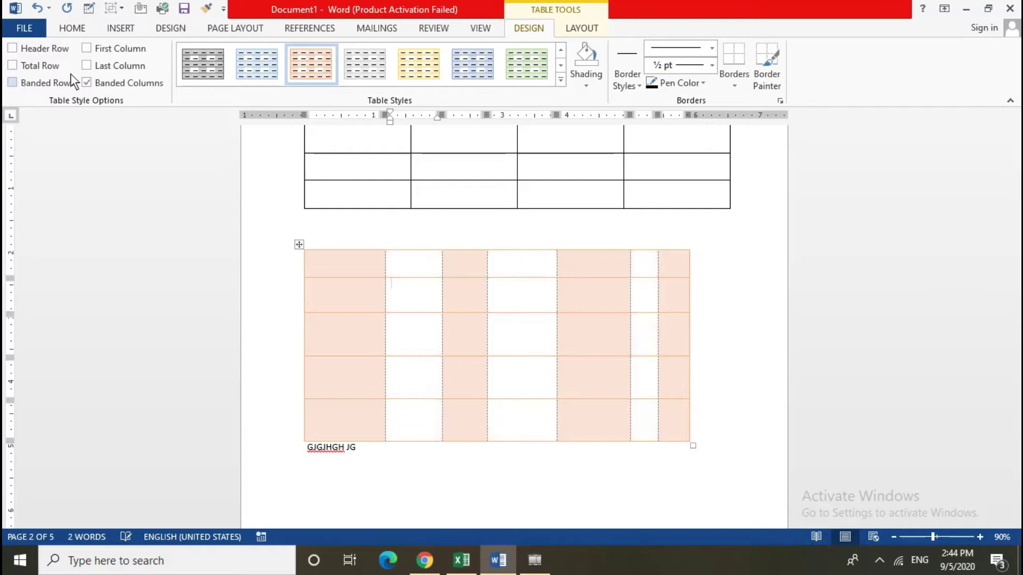
- Switch off First Column, Last Column and Banded Columns, leaving plain orange gridlines
{"action": "left_click", "coordinate": [104, 82]}
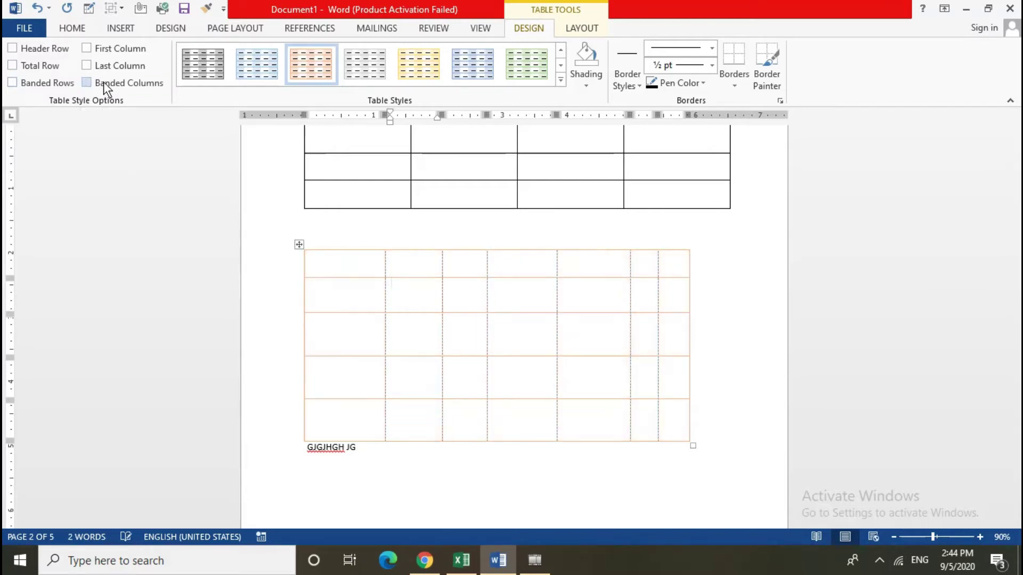
{"action": "left_click", "coordinate": [36, 83]}
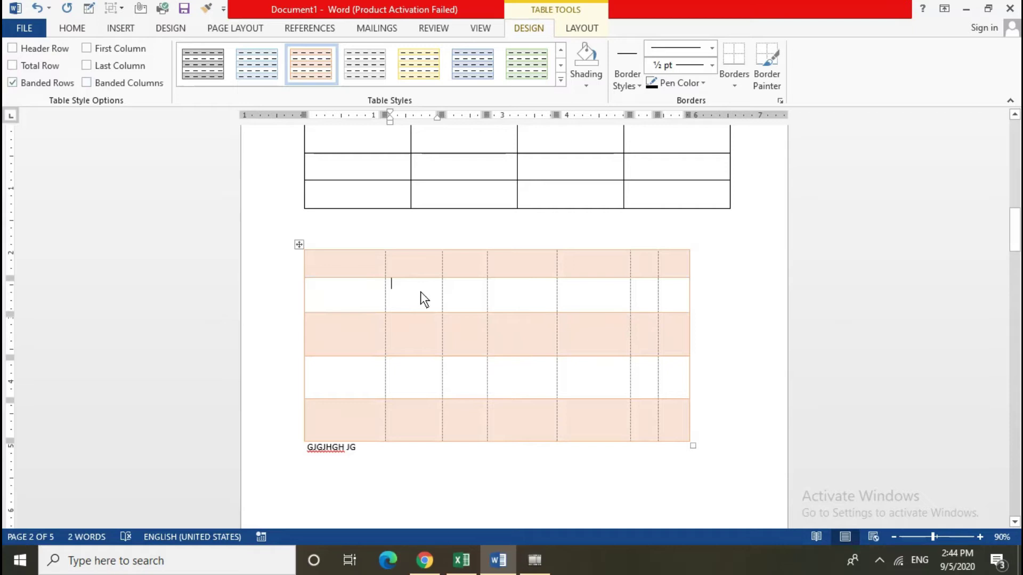
{"action": "left_click", "coordinate": [126, 52]}
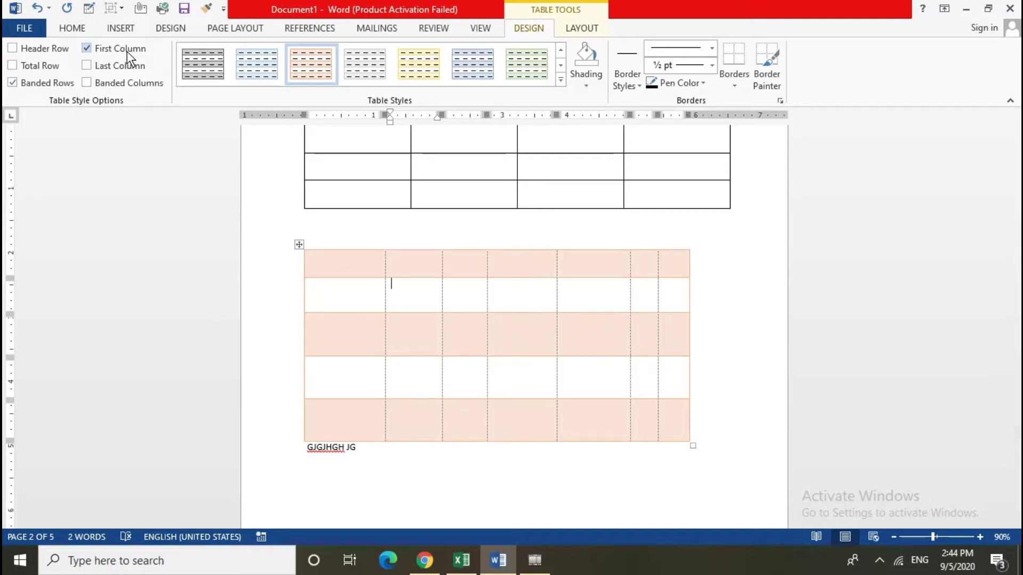
{"action": "left_click", "coordinate": [127, 52]}
{"action": "left_click", "coordinate": [67, 84]}
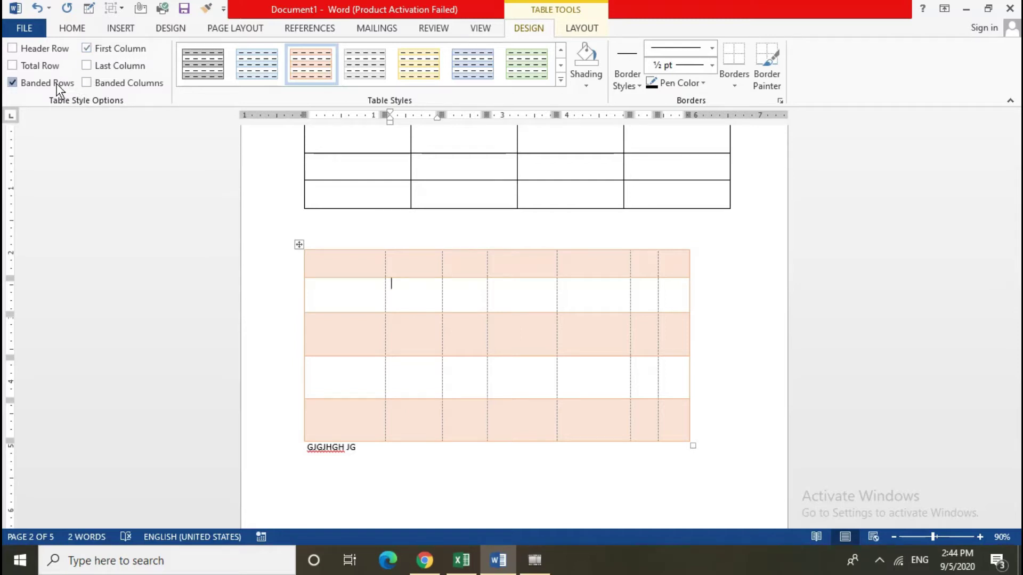
{"action": "left_click", "coordinate": [114, 69]}
{"action": "left_click", "coordinate": [111, 84]}
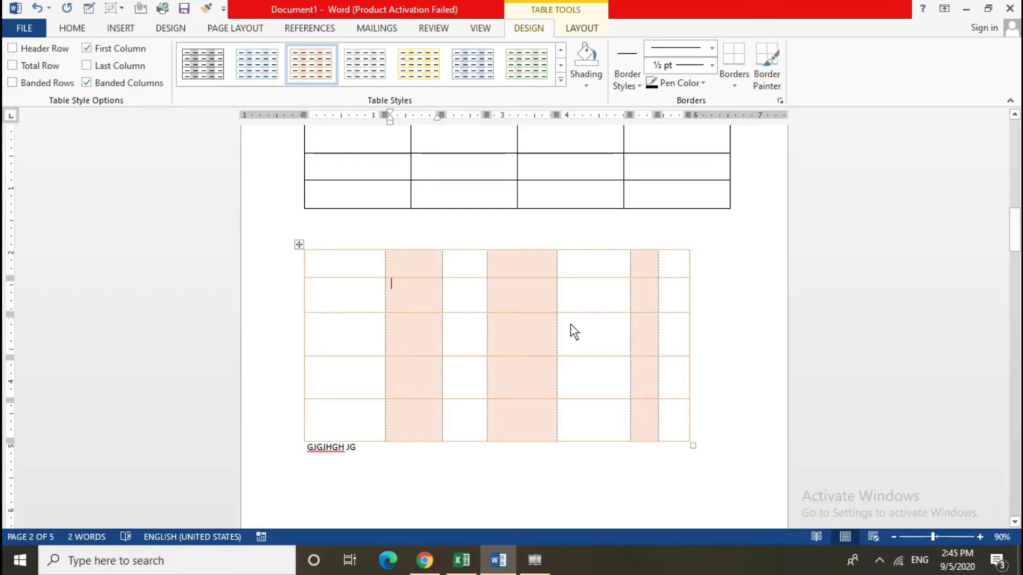
{"action": "left_click", "coordinate": [87, 82]}
{"action": "left_click", "coordinate": [90, 48]}
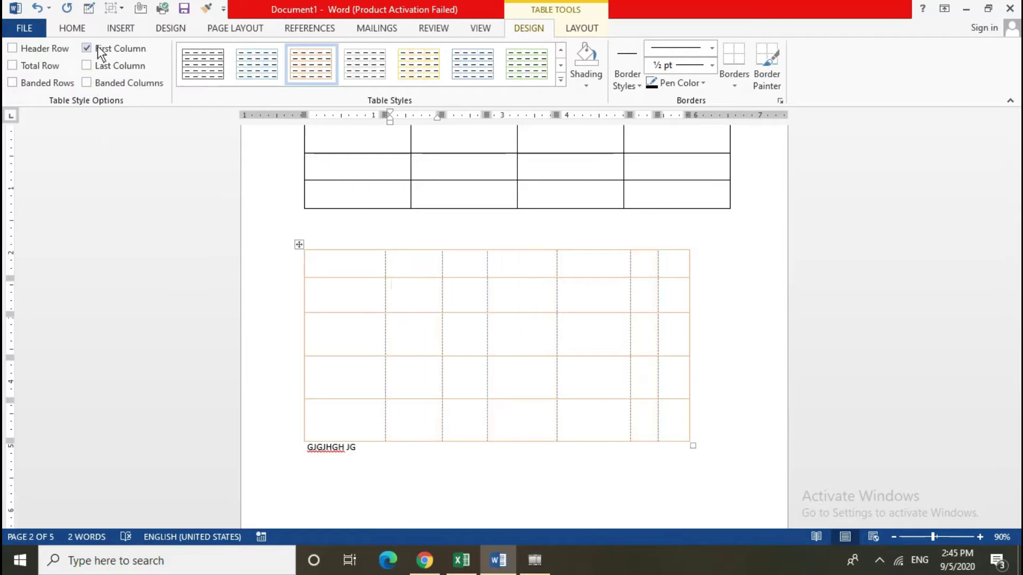
{"action": "left_click", "coordinate": [560, 79]}
{"action": "left_click", "coordinate": [721, 282]}
- Clear the upper table's style options and apply a plain grey list style
{"action": "scroll", "coordinate": [692, 266], "scroll_direction": "up", "scroll_amount": 3}
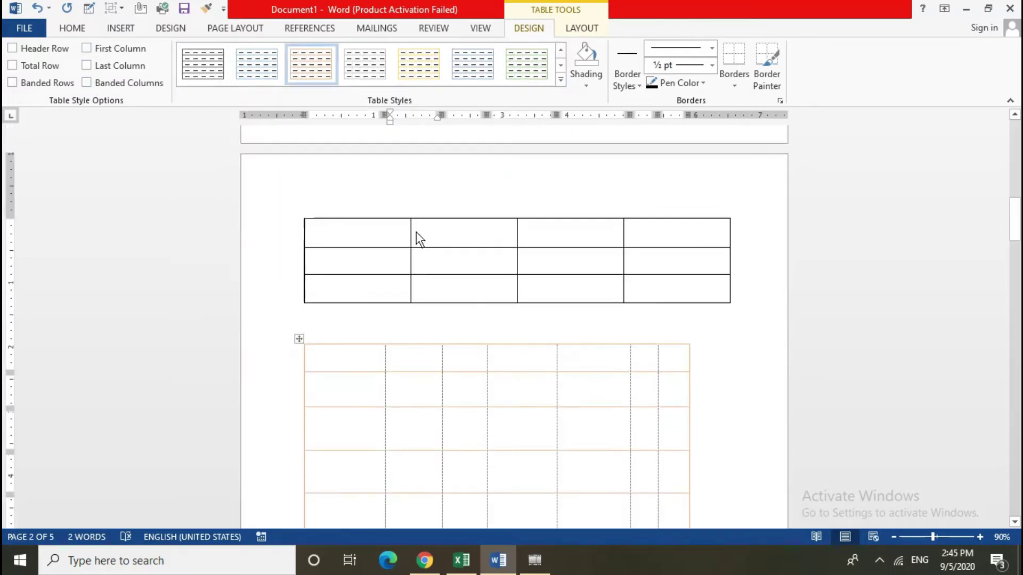
{"action": "left_click", "coordinate": [418, 235]}
{"action": "left_click", "coordinate": [98, 51]}
{"action": "left_click", "coordinate": [42, 48]}
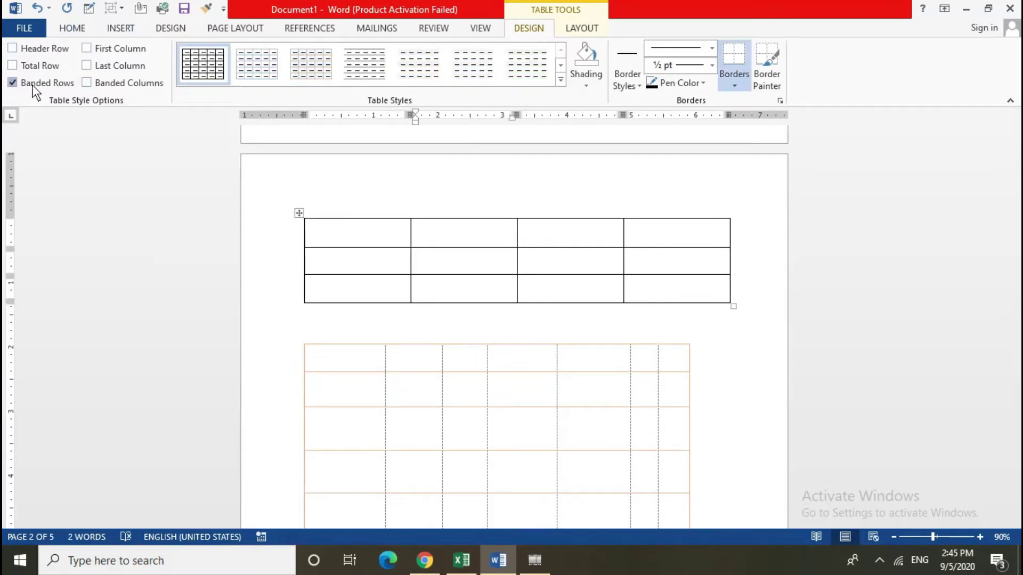
{"action": "left_click", "coordinate": [34, 84]}
{"action": "left_click", "coordinate": [560, 78]}
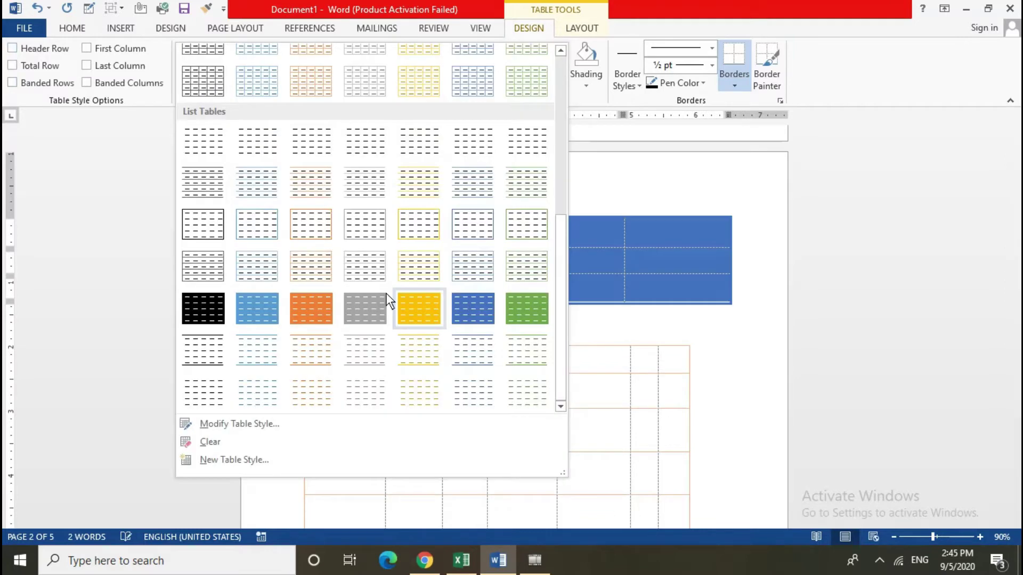
{"action": "scroll", "coordinate": [475, 407], "scroll_direction": "up", "scroll_amount": 3}
{"action": "scroll", "coordinate": [461, 389], "scroll_direction": "down", "scroll_amount": 3}
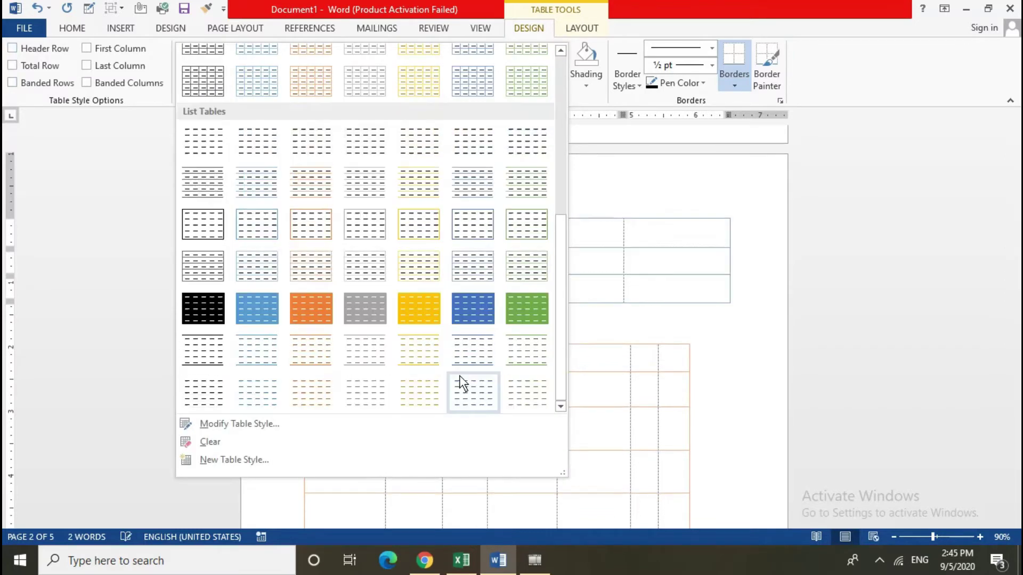
{"action": "left_click", "coordinate": [350, 356]}
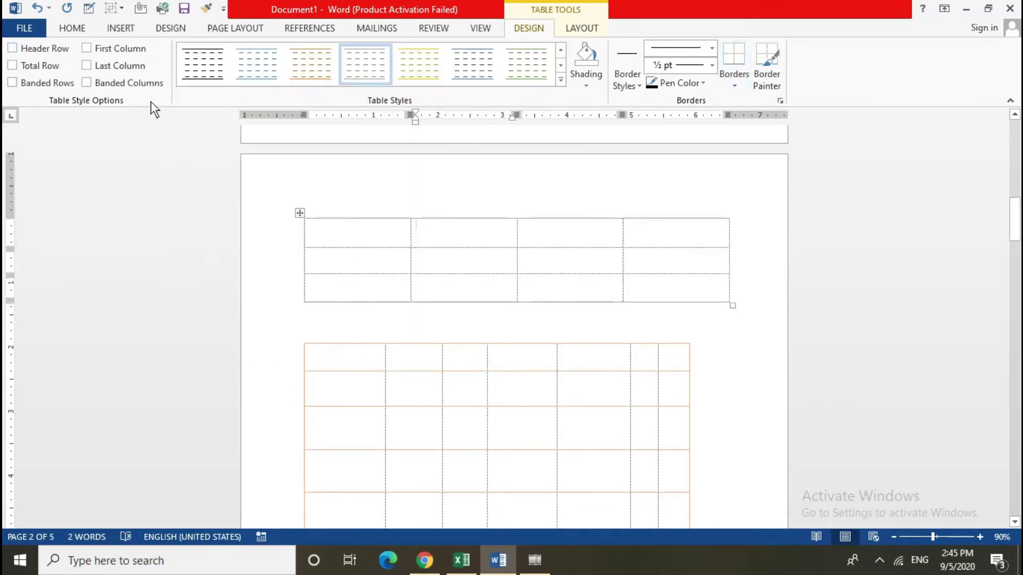
- Tick every Table Style Option for the upper table: header, total, first/last column, banding
{"action": "left_click", "coordinate": [86, 48]}
{"action": "left_click", "coordinate": [28, 64]}
{"action": "left_click", "coordinate": [34, 45]}
{"action": "left_click", "coordinate": [40, 83]}
{"action": "left_click", "coordinate": [86, 66]}
{"action": "left_click", "coordinate": [86, 83]}
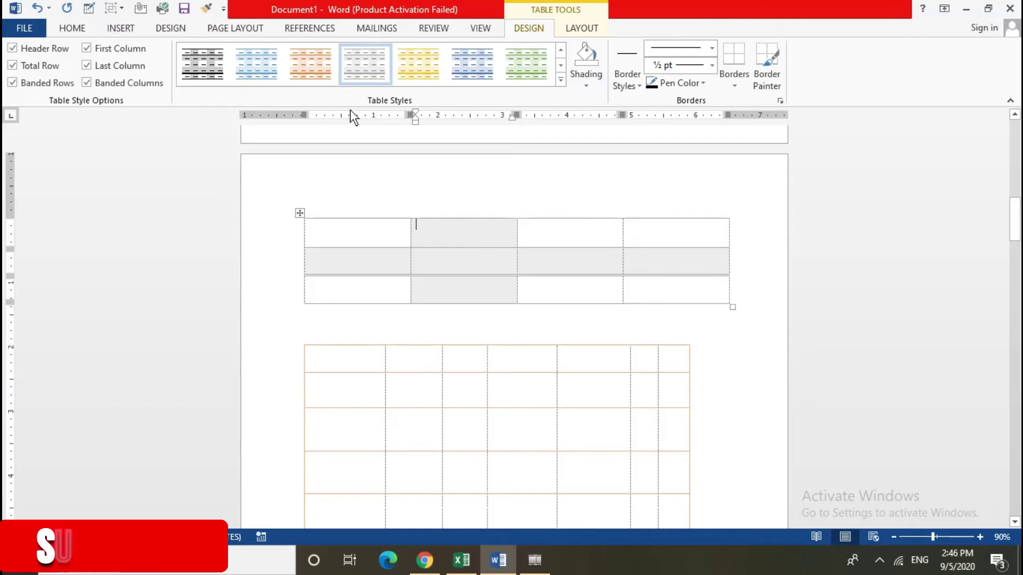
- Apply the orange List Table 4 - Accent 2 style to the upper table
{"action": "left_click", "coordinate": [561, 80]}
{"action": "scroll", "coordinate": [417, 245], "scroll_direction": "down", "scroll_amount": 5}
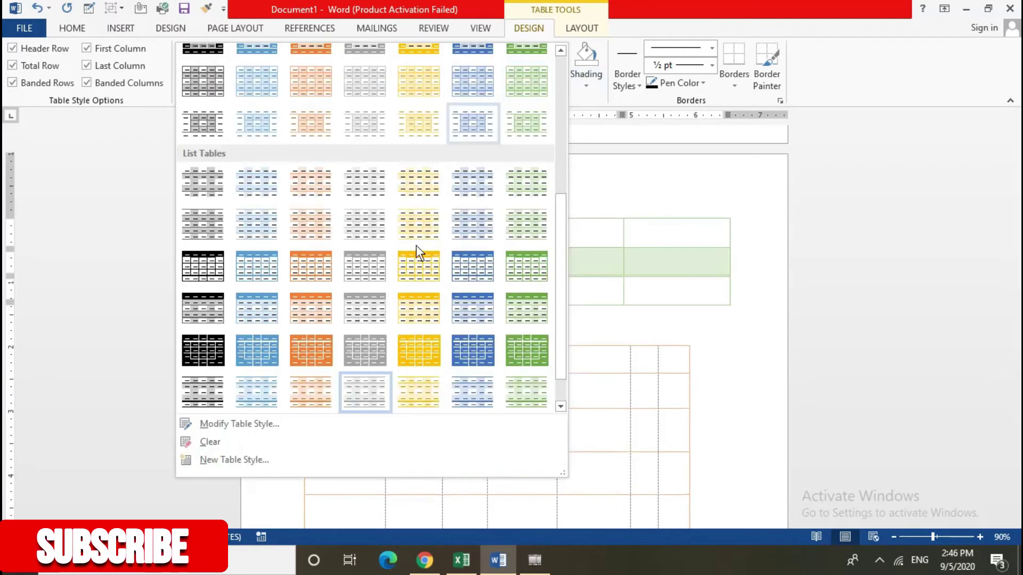
{"action": "left_click", "coordinate": [316, 308]}
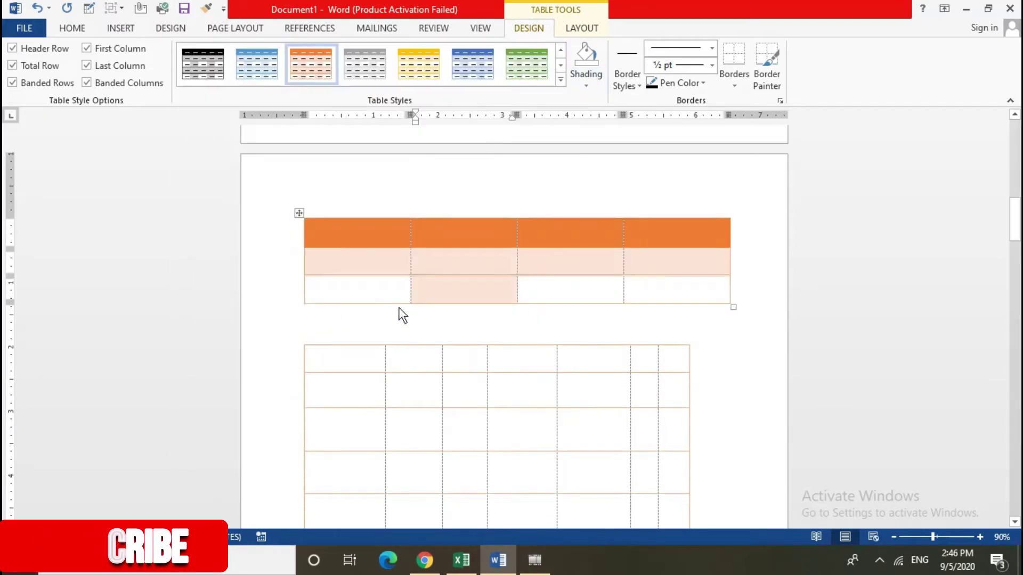
{"action": "scroll", "coordinate": [402, 314], "scroll_direction": "down", "scroll_amount": 3}
{"action": "mouse_move", "coordinate": [348, 263]}
{"action": "left_mouse_down"}
{"action": "mouse_move", "coordinate": [584, 282]}
{"action": "mouse_move", "coordinate": [654, 263]}
{"action": "left_mouse_up"}
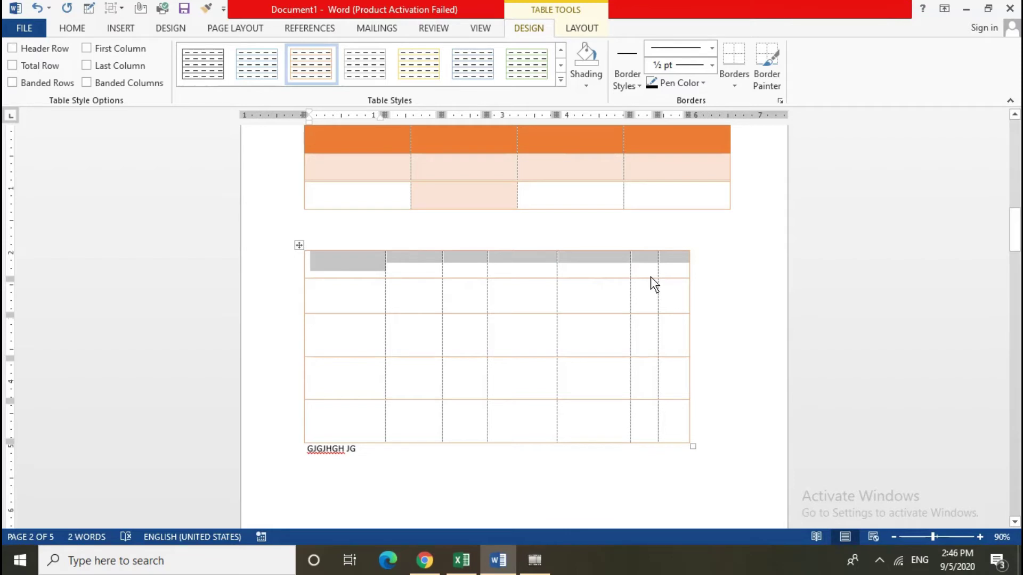
- Shade the lower table's header row blue and the first-column cells of rows 2–5 yellow
{"action": "left_click", "coordinate": [587, 84]}
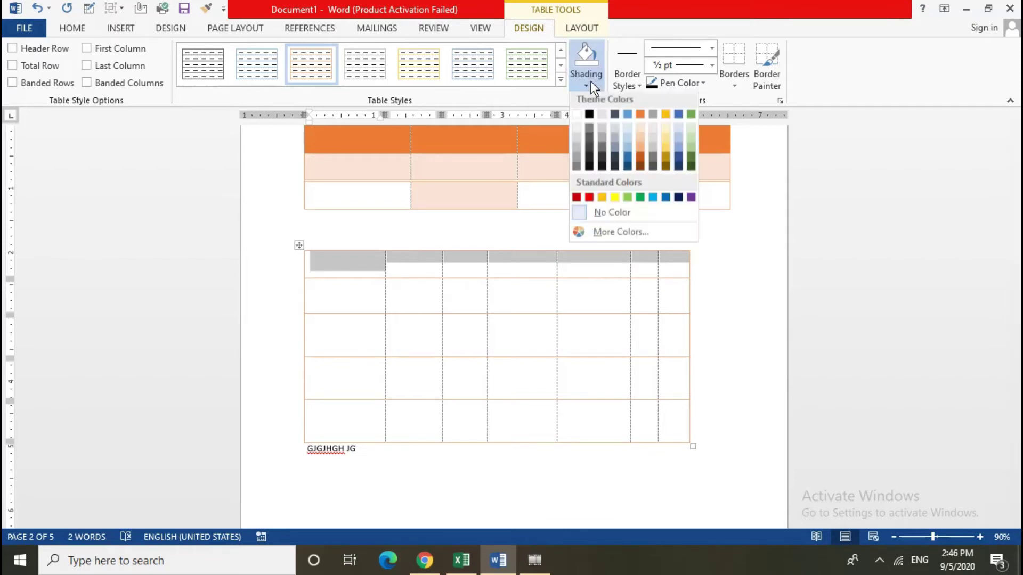
{"action": "left_click", "coordinate": [626, 161]}
{"action": "left_click", "coordinate": [532, 340]}
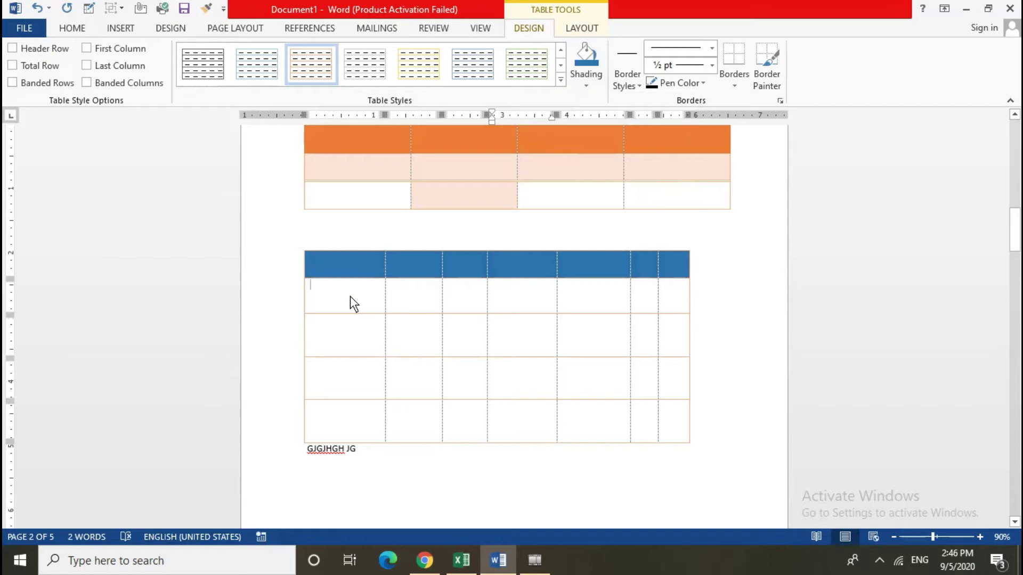
{"action": "left_click_drag", "start_coordinate": [350, 297], "coordinate": [346, 430]}
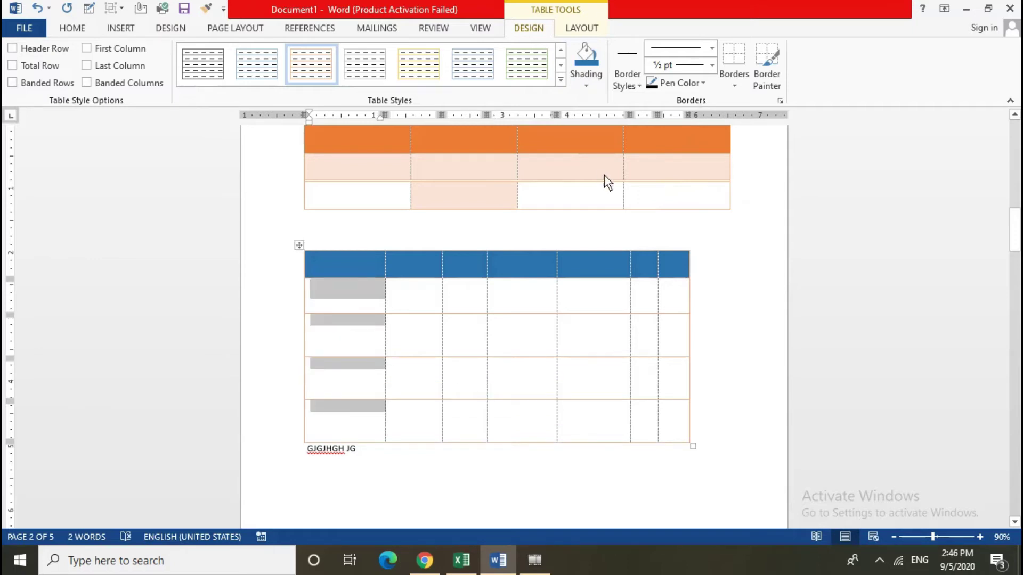
{"action": "left_click", "coordinate": [581, 81]}
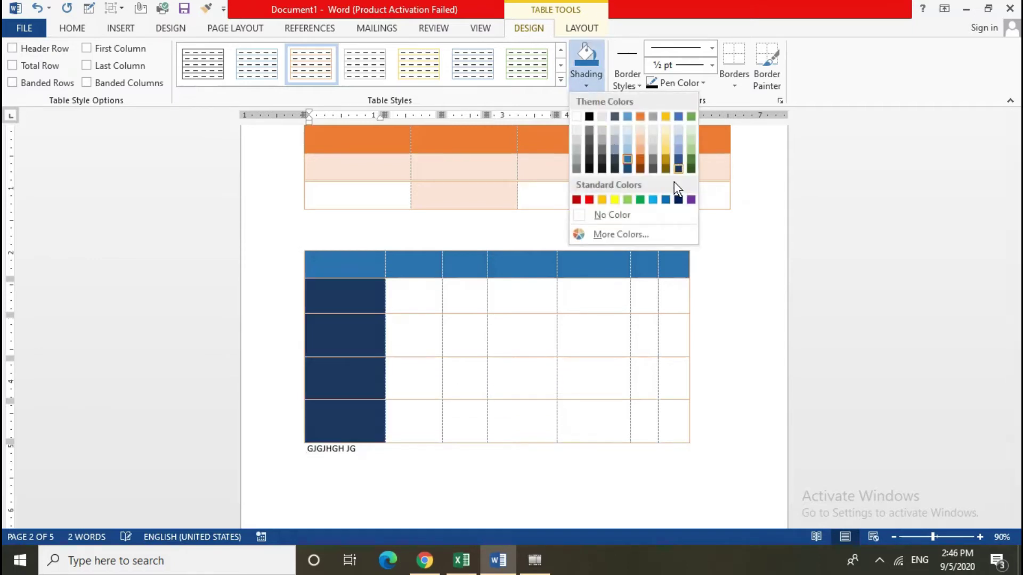
{"action": "left_click", "coordinate": [616, 200]}
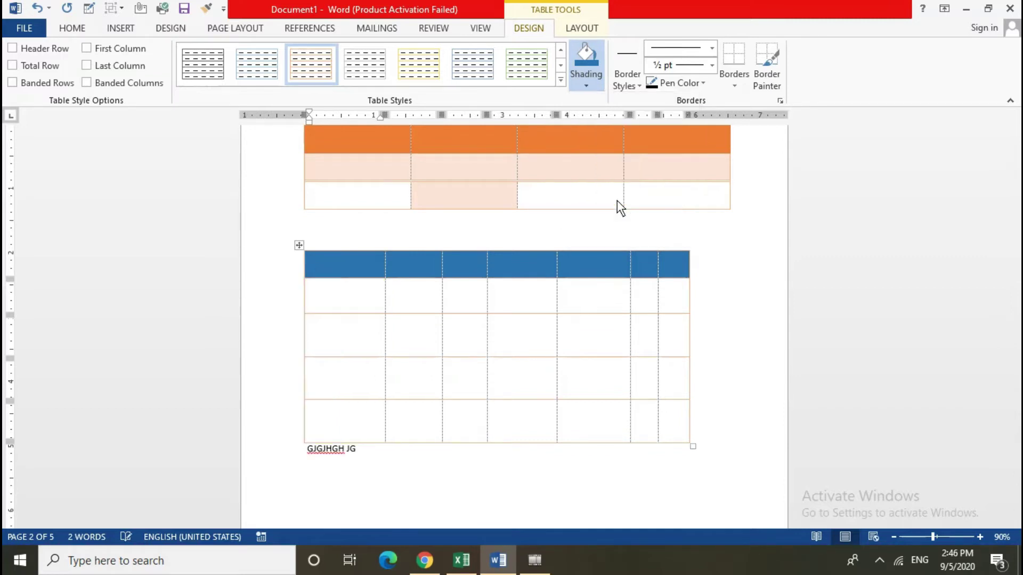
{"action": "left_click", "coordinate": [423, 296]}
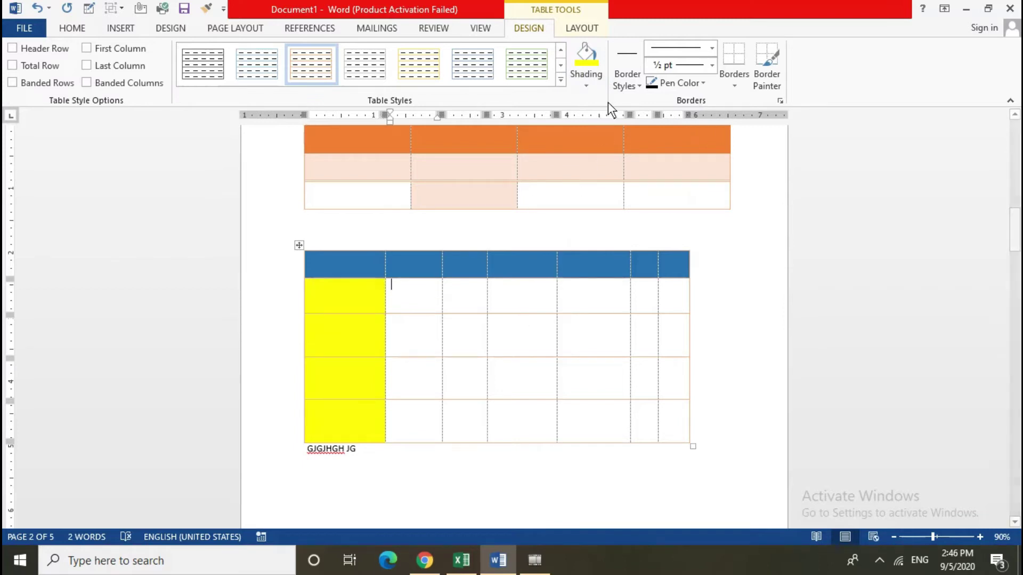
- Choose a yellow ½ pt theme border from the Border Styles gallery
{"action": "left_click", "coordinate": [627, 81]}
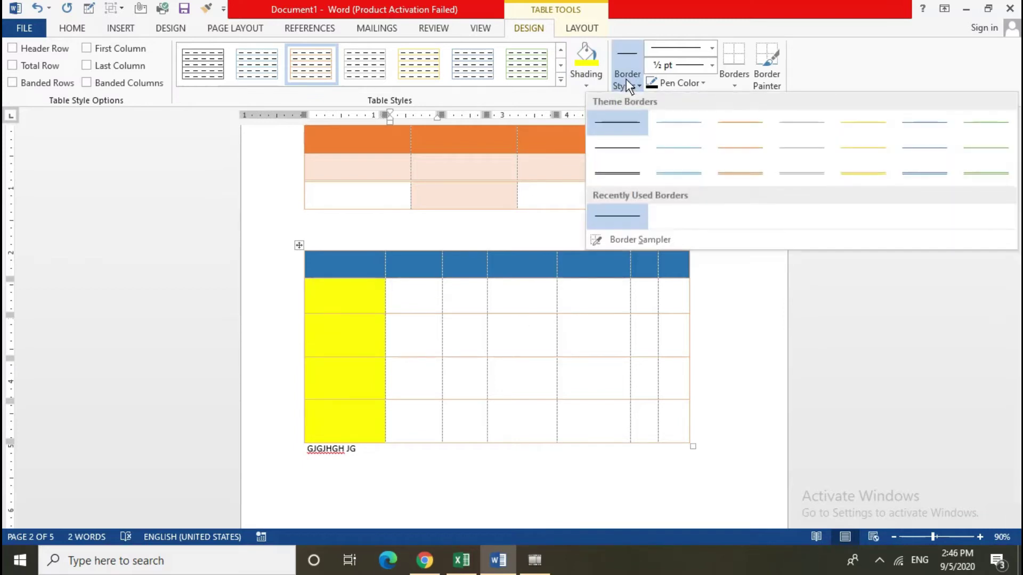
{"action": "left_click", "coordinate": [691, 175]}
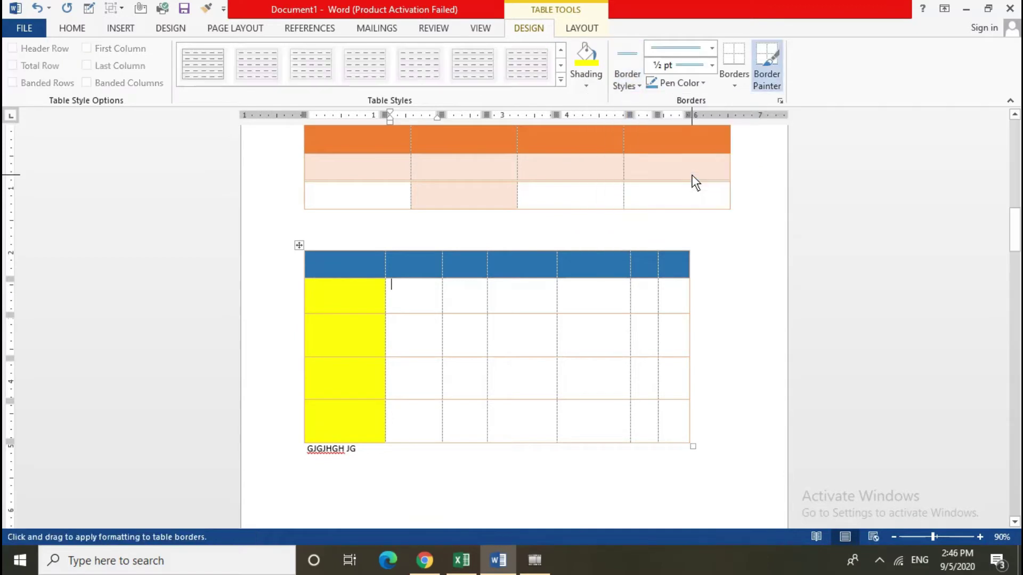
{"action": "left_click", "coordinate": [631, 75]}
{"action": "left_click", "coordinate": [834, 178]}
- Paint the lower table's vertical column dividers yellow with Border Painter
{"action": "left_click_drag", "start_coordinate": [657, 252], "coordinate": [663, 433]}
{"action": "left_click_drag", "start_coordinate": [633, 256], "coordinate": [622, 427]}
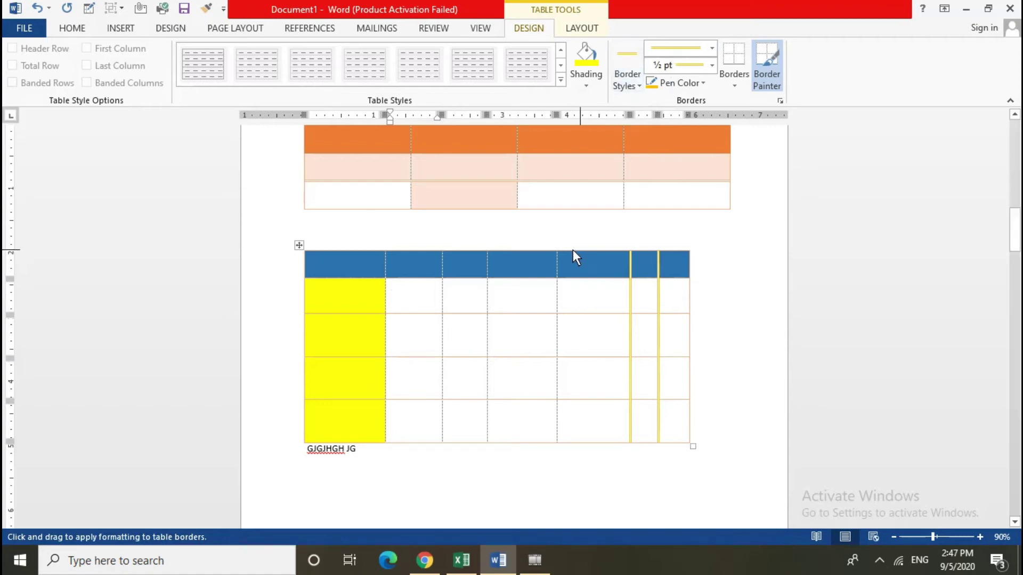
{"action": "left_click_drag", "start_coordinate": [558, 253], "coordinate": [557, 444]}
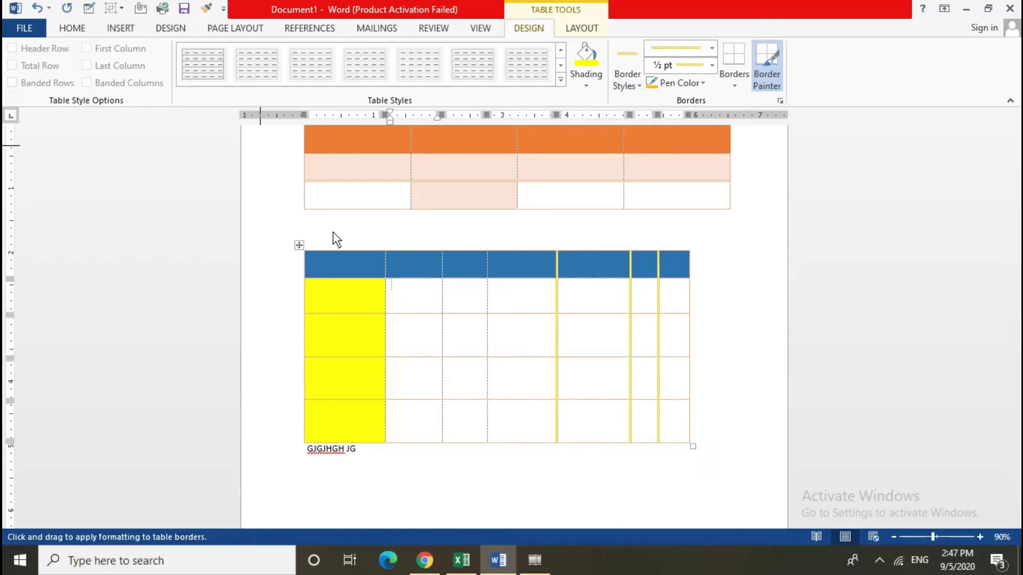
{"action": "mouse_move", "coordinate": [488, 248]}
{"action": "left_mouse_down"}
{"action": "mouse_move", "coordinate": [467, 359]}
{"action": "mouse_move", "coordinate": [488, 441]}
{"action": "left_mouse_up"}
{"action": "left_click", "coordinate": [632, 85]}
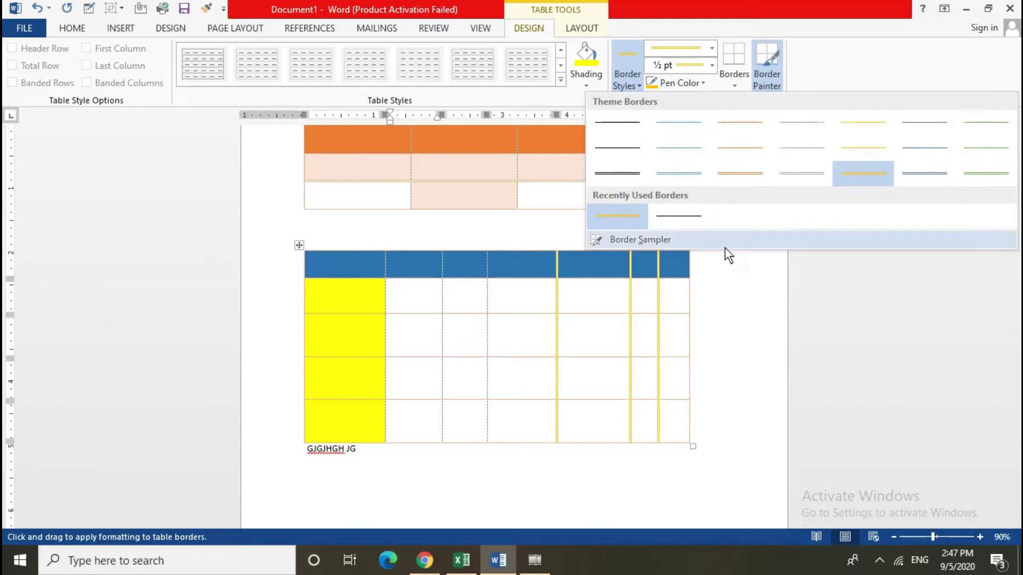
{"action": "left_click", "coordinate": [832, 298]}
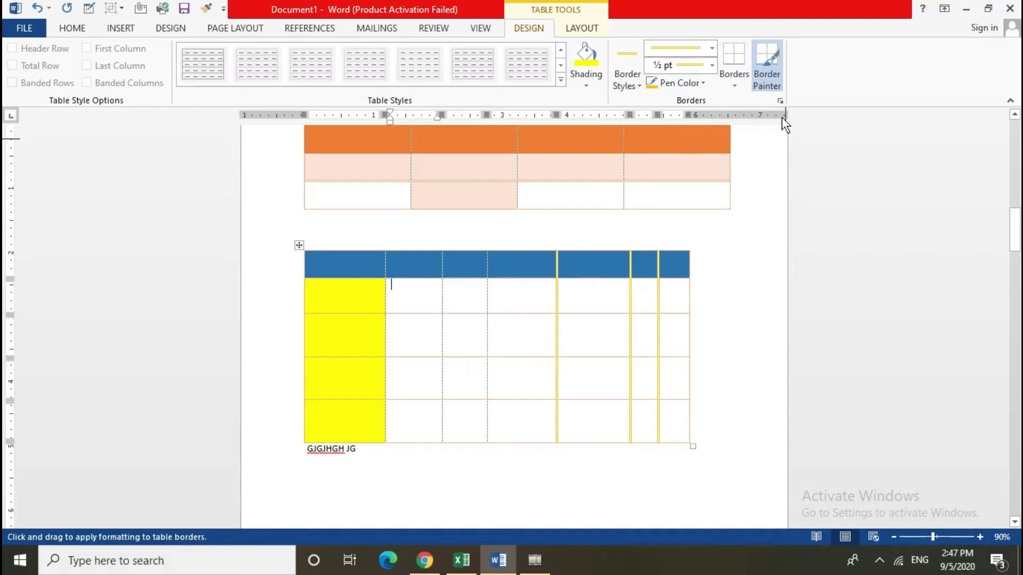
{"action": "left_click", "coordinate": [768, 69]}
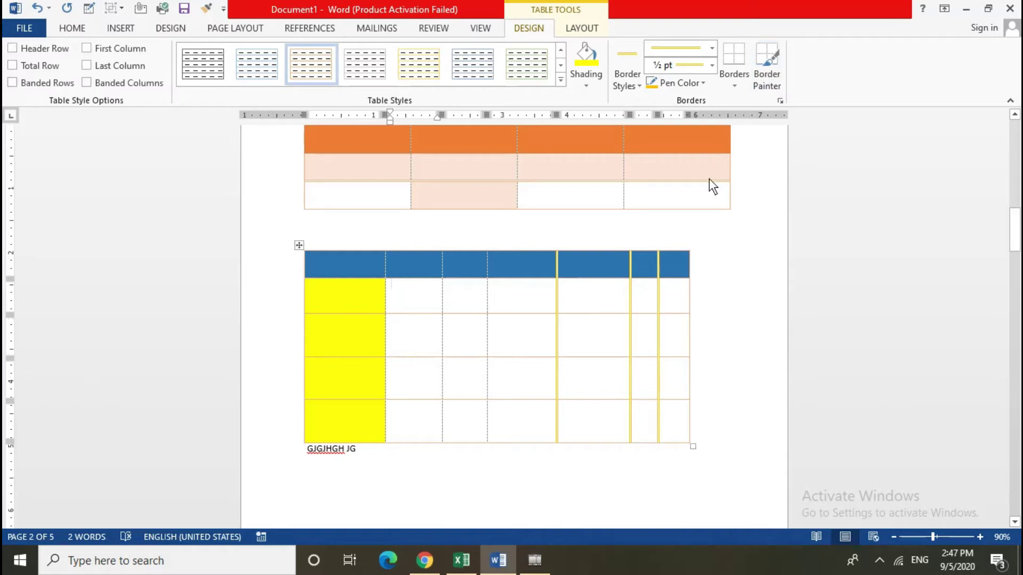
- Give all cells of the third row yellow borders and paint one column line below it yellow
{"action": "left_click_drag", "start_coordinate": [418, 328], "coordinate": [670, 353]}
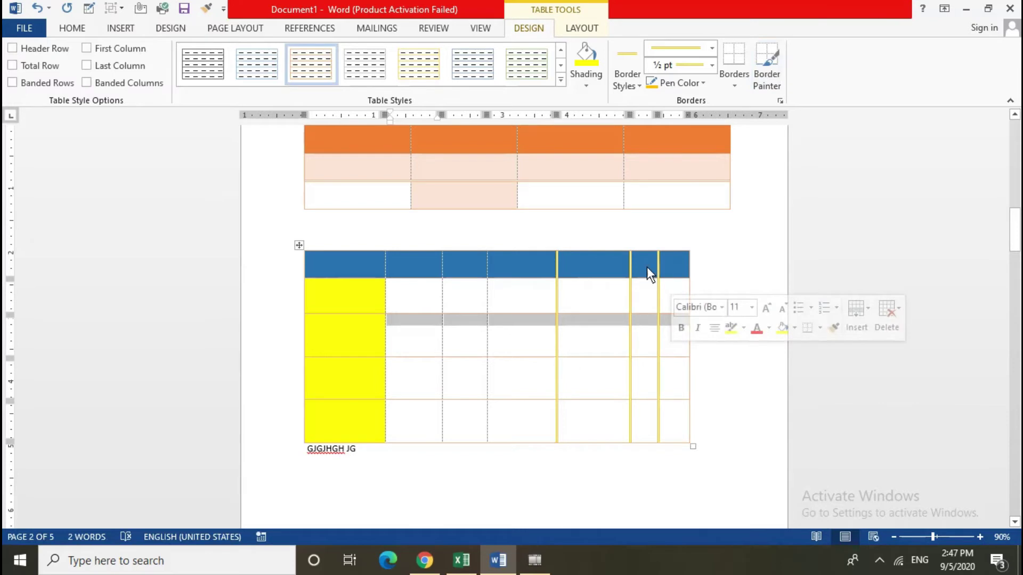
{"action": "left_click", "coordinate": [737, 83]}
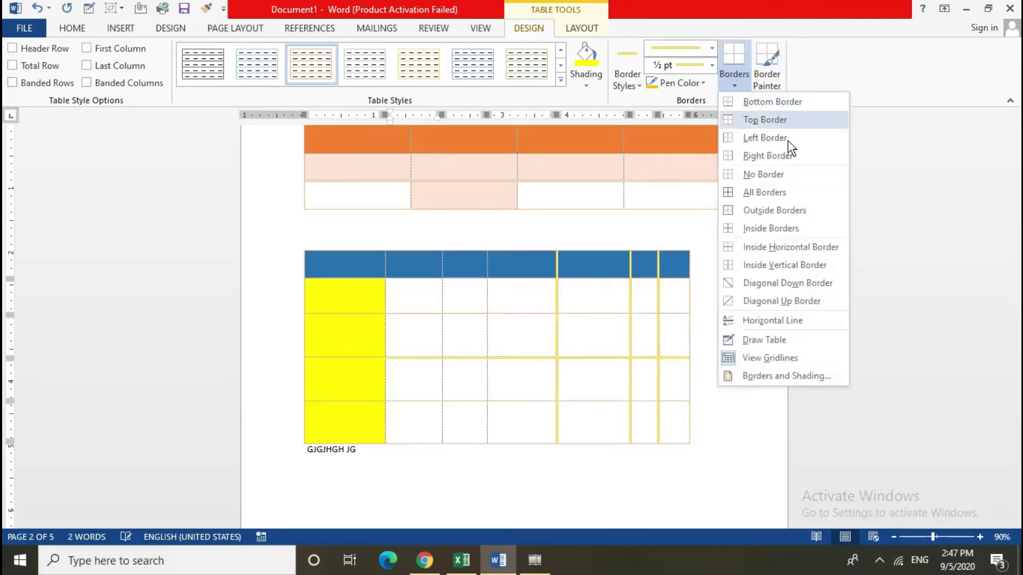
{"action": "left_click", "coordinate": [770, 193]}
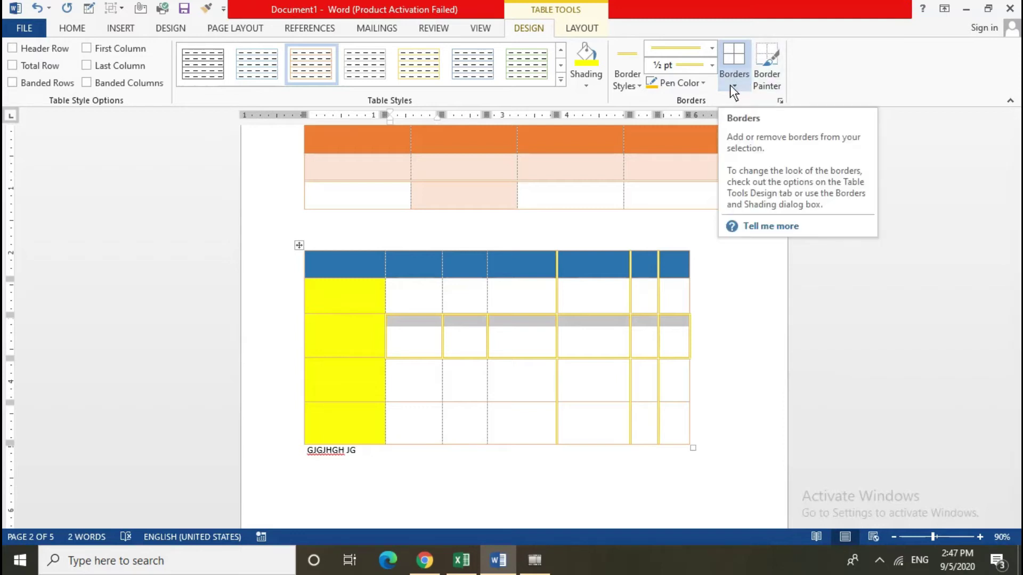
{"action": "left_click", "coordinate": [767, 78]}
{"action": "left_click_drag", "start_coordinate": [442, 360], "coordinate": [437, 450]}
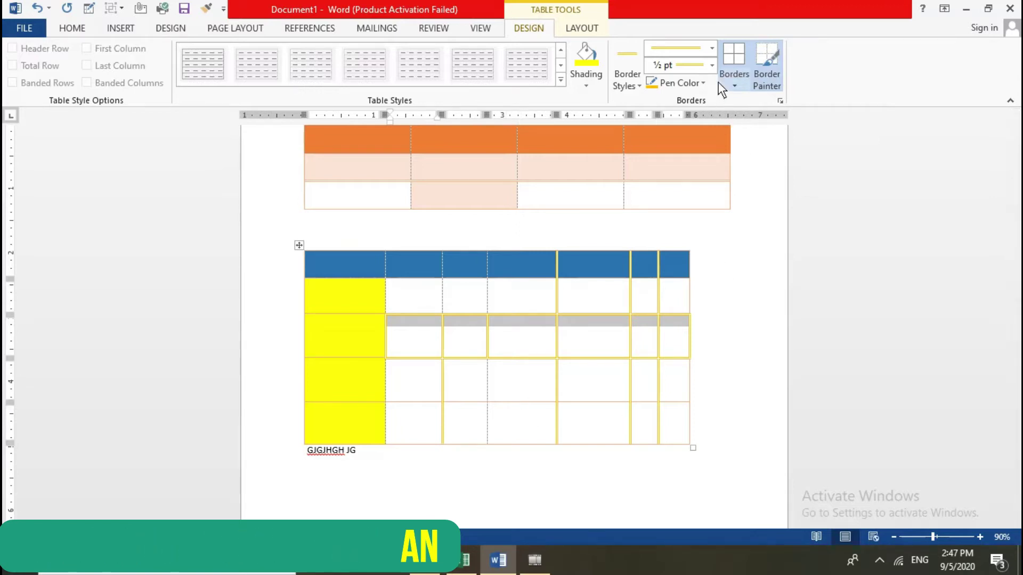
{"action": "key", "text": "Escape"}
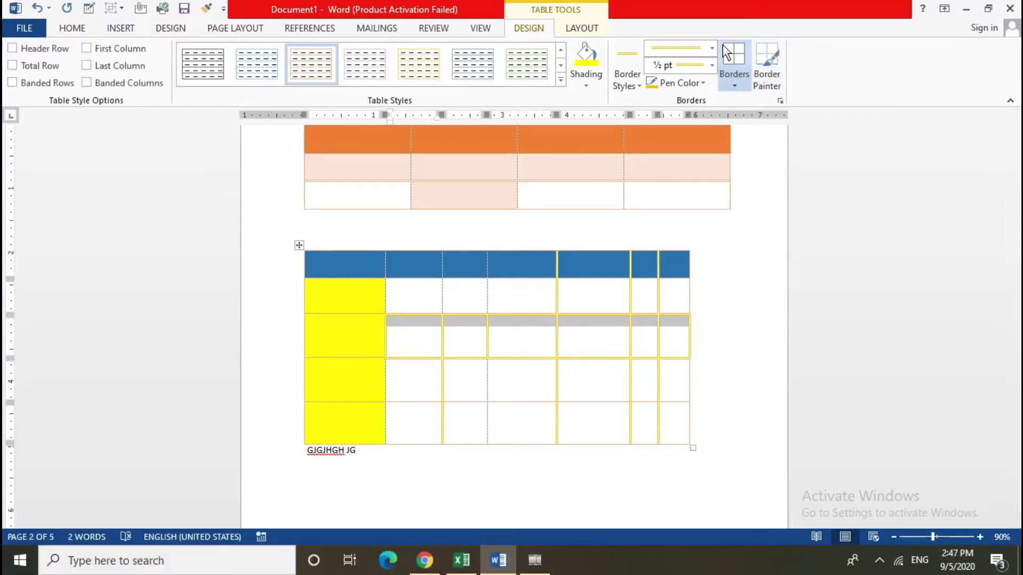
- Set the border pen to a thick double line style, 6 pt weight, red colour
{"action": "left_click", "coordinate": [715, 50]}
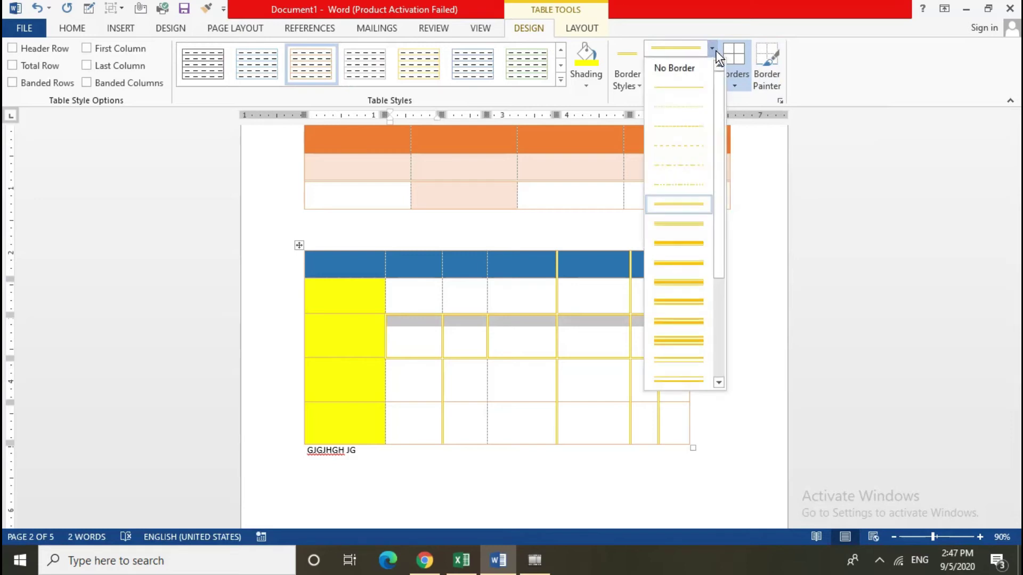
{"action": "left_click", "coordinate": [692, 301]}
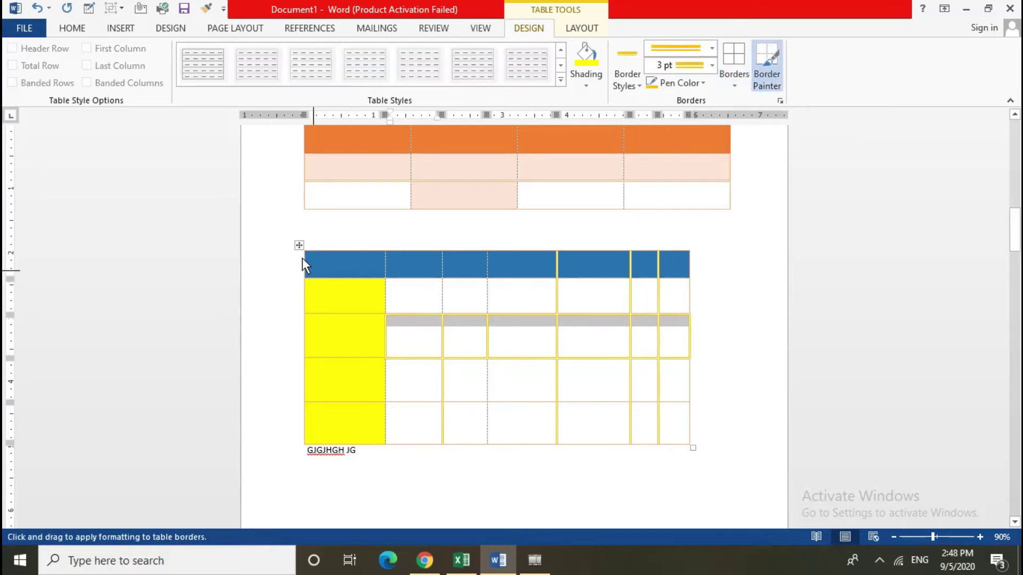
{"action": "left_click", "coordinate": [769, 72]}
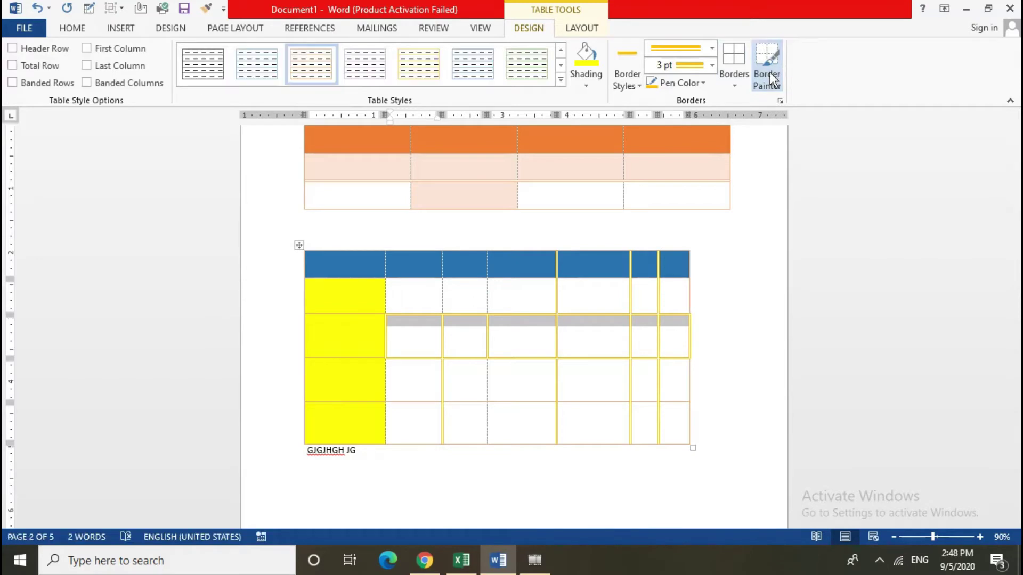
{"action": "left_click", "coordinate": [712, 65]}
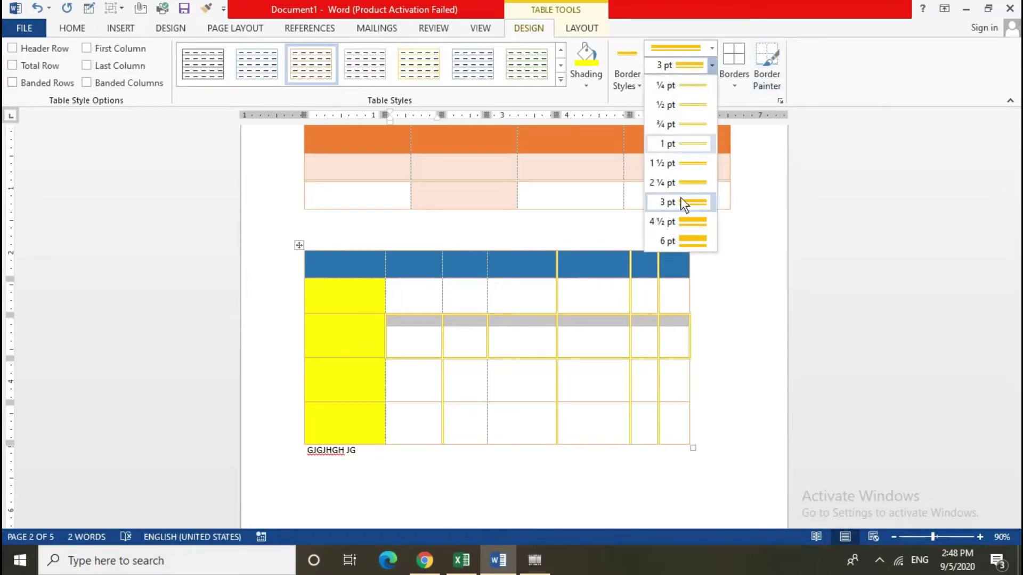
{"action": "left_click", "coordinate": [686, 244]}
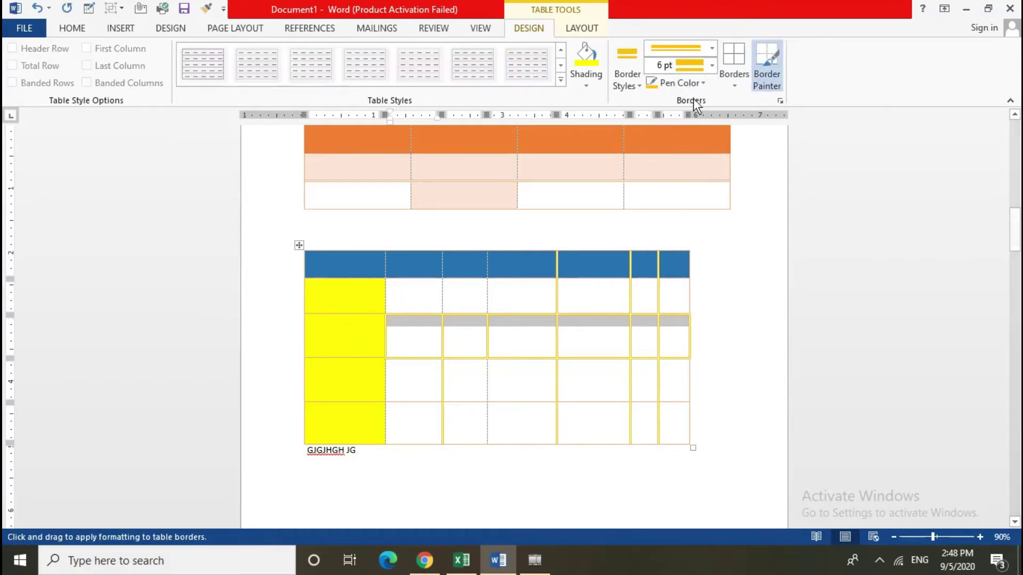
{"action": "left_click", "coordinate": [695, 82]}
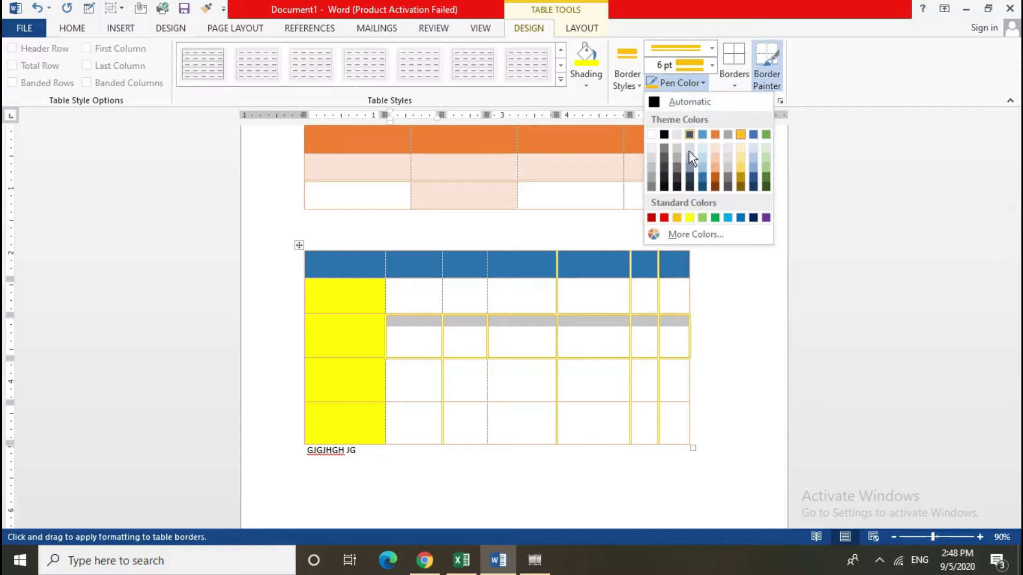
{"action": "left_click", "coordinate": [664, 217]}
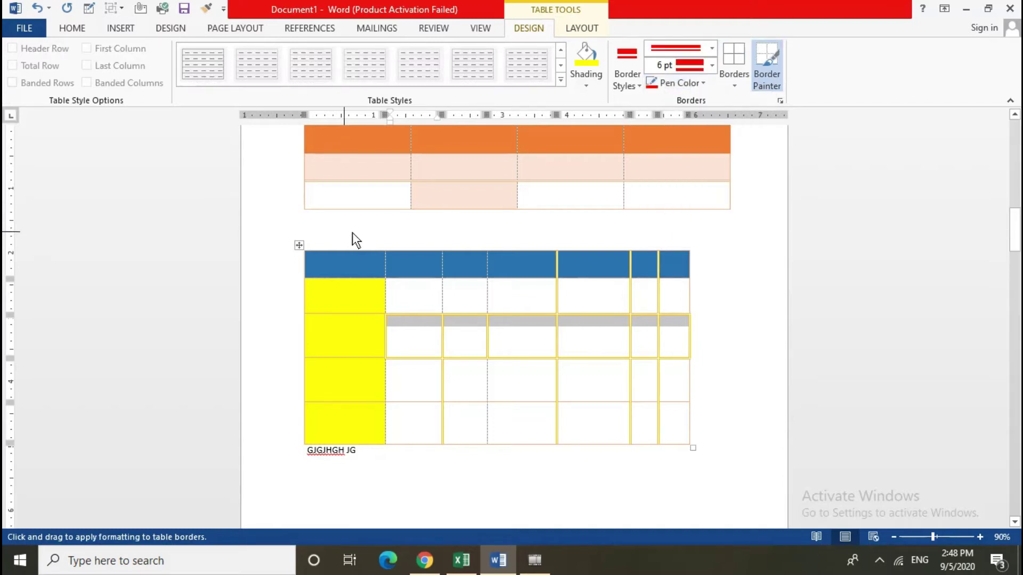
{"action": "left_click", "coordinate": [761, 90]}
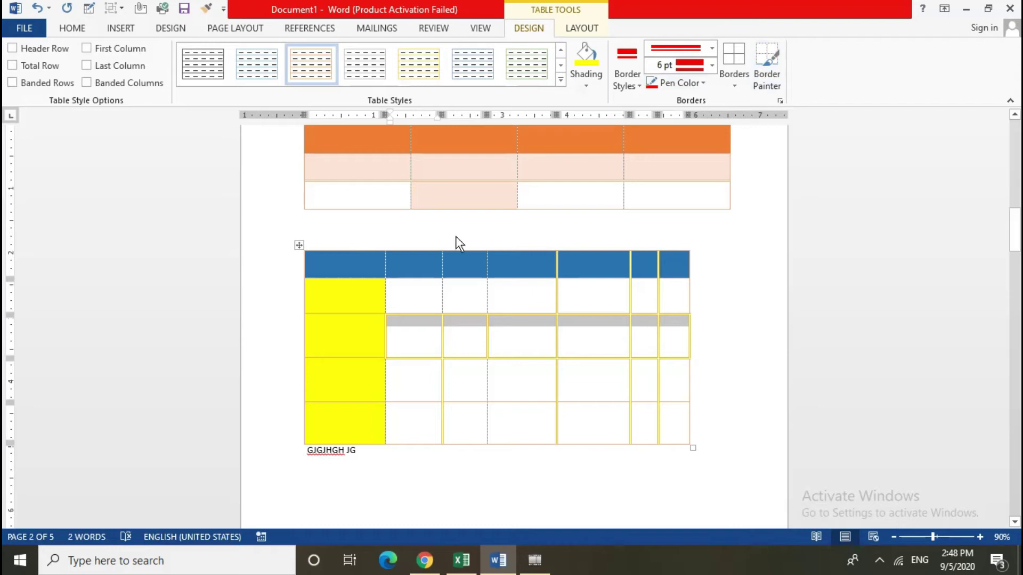
- Frame the whole lower table with the thick red 6 pt outside border
{"action": "left_click", "coordinate": [299, 244]}
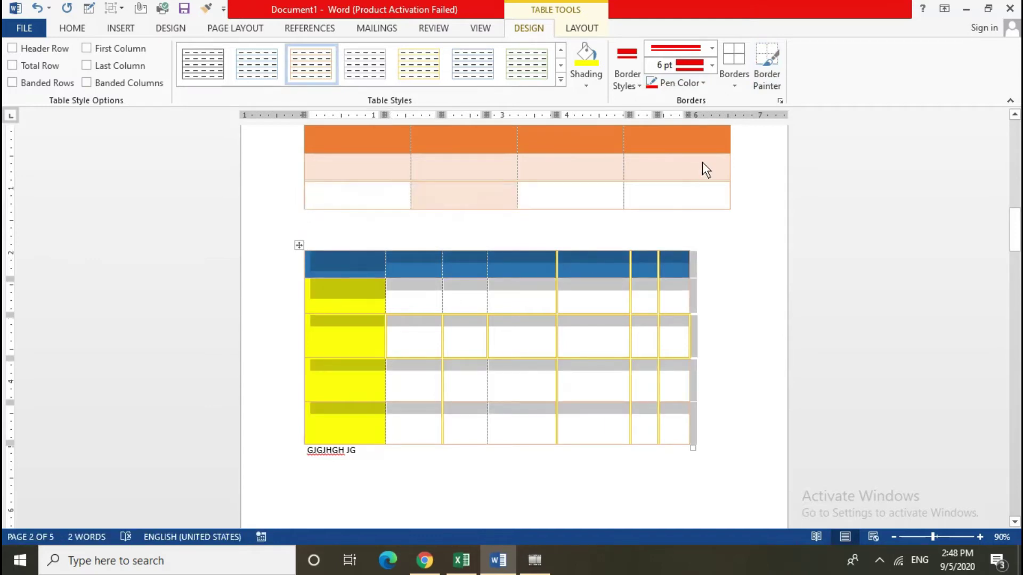
{"action": "left_click", "coordinate": [737, 81]}
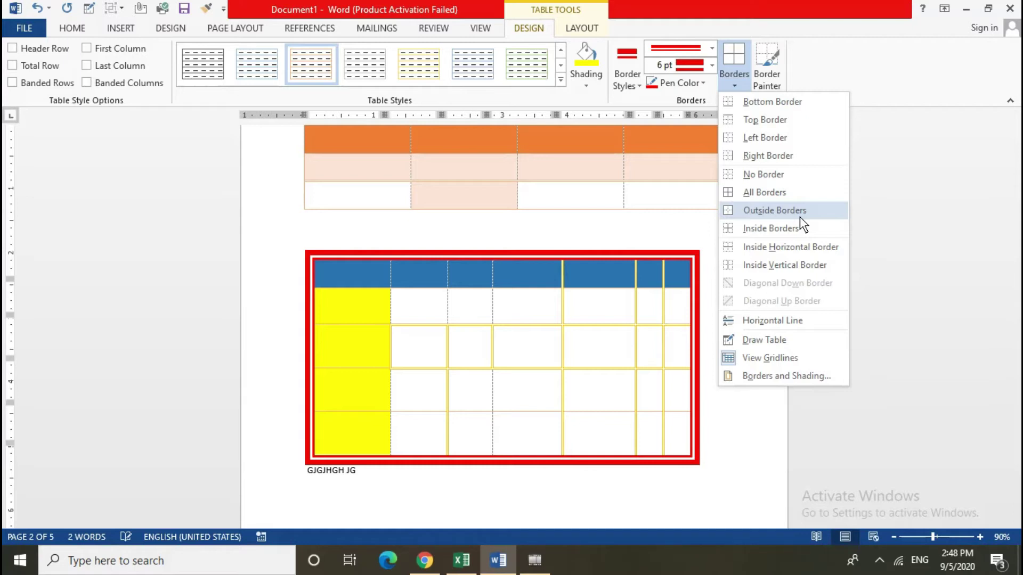
{"action": "left_click", "coordinate": [800, 216]}
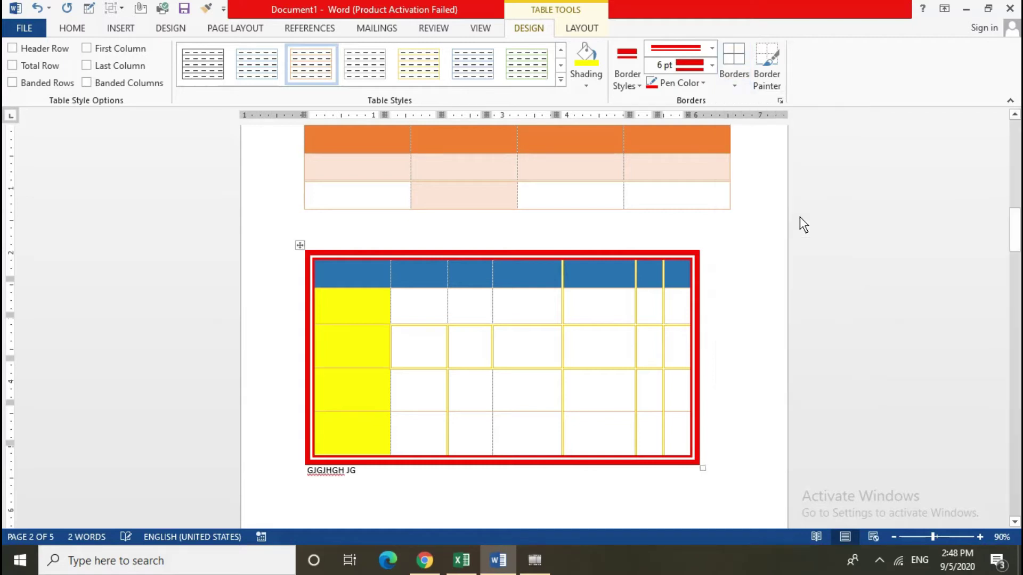
{"action": "left_click", "coordinate": [594, 356]}
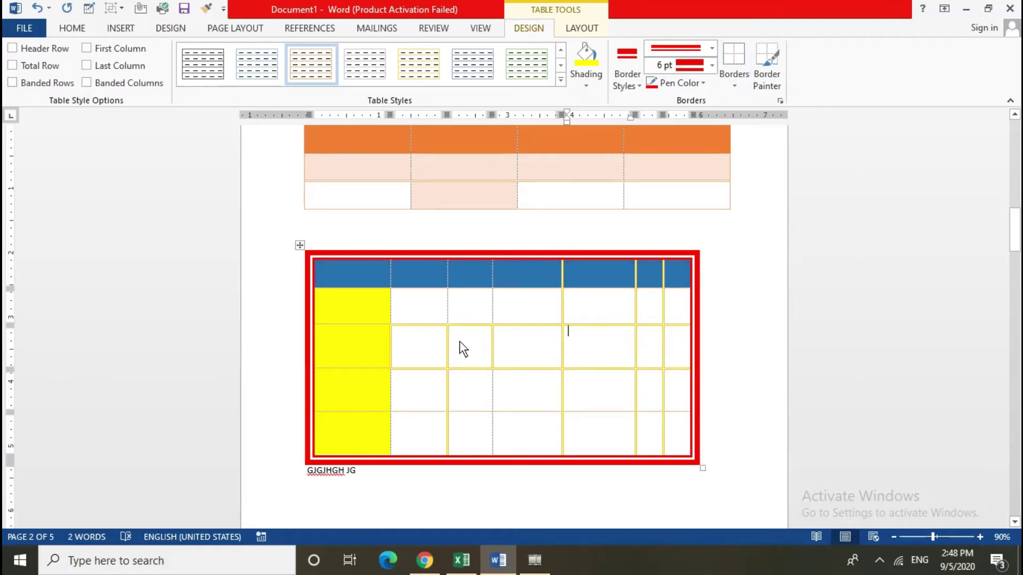
- Remove the borders from two cells in the lower table's third row
{"action": "mouse_move", "coordinate": [462, 339]}
{"action": "left_mouse_down"}
{"action": "mouse_move", "coordinate": [503, 347]}
{"action": "mouse_move", "coordinate": [519, 364]}
{"action": "left_mouse_up"}
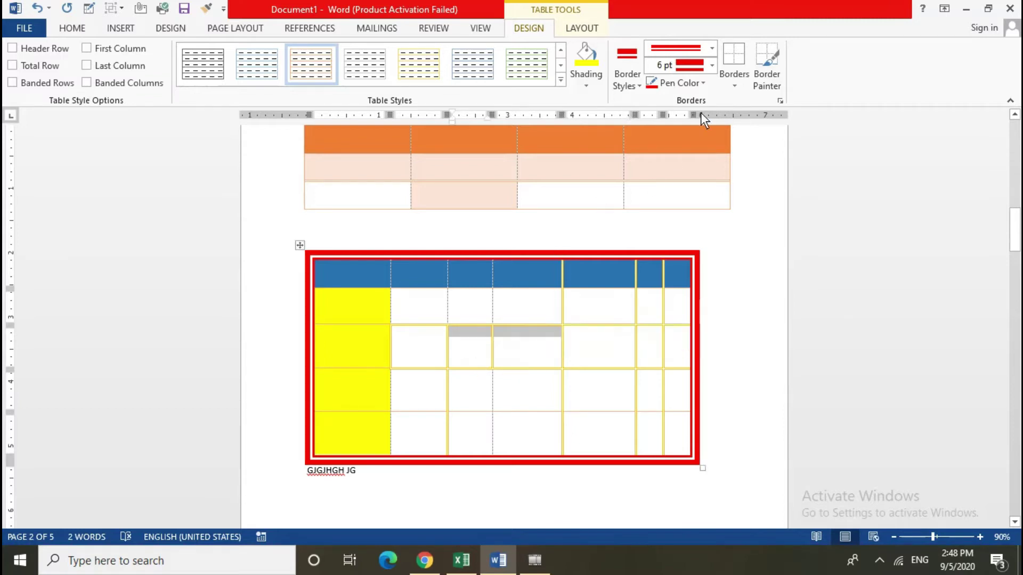
{"action": "left_click", "coordinate": [713, 67]}
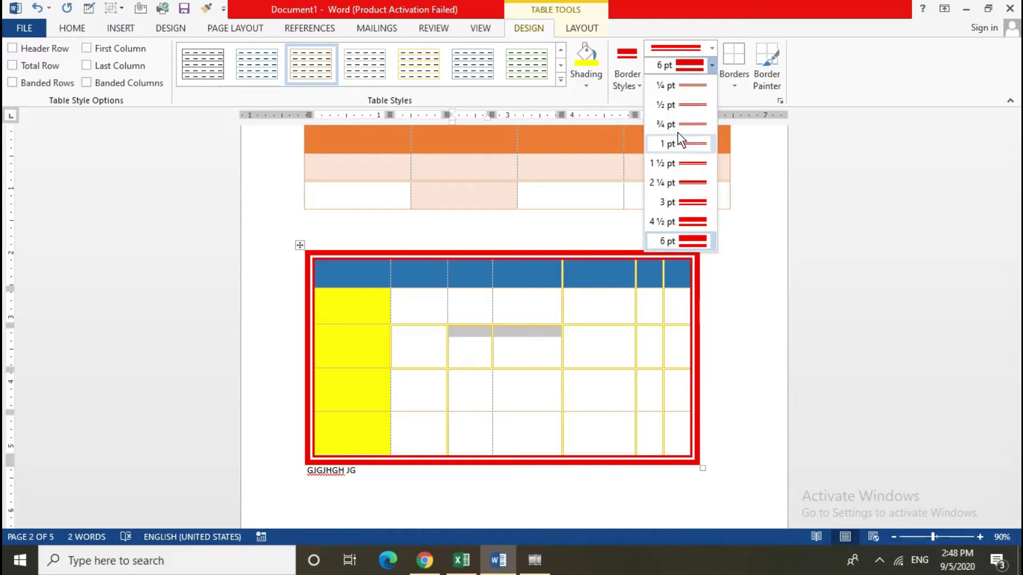
{"action": "left_click", "coordinate": [712, 66]}
{"action": "left_click", "coordinate": [735, 86]}
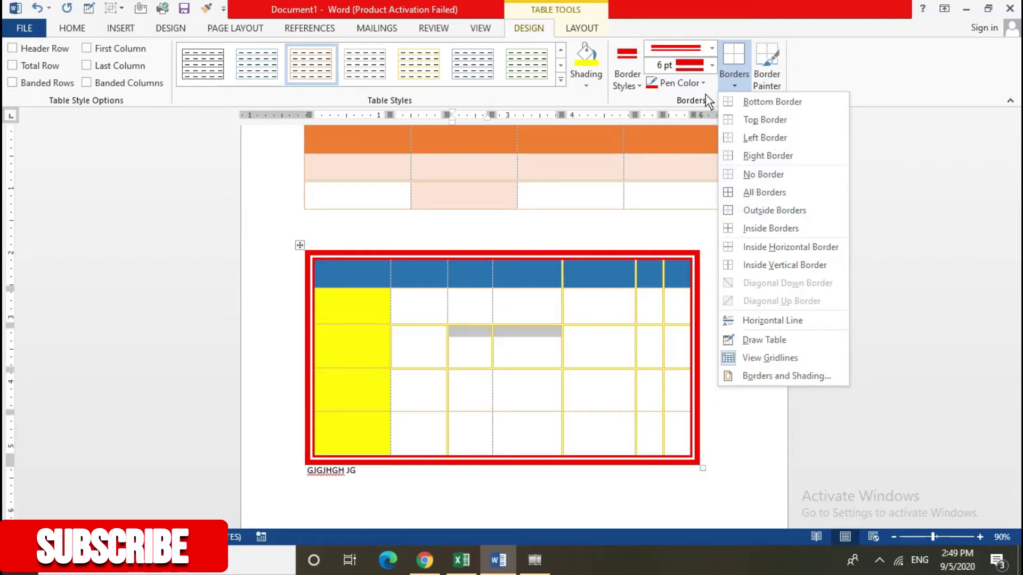
{"action": "left_click", "coordinate": [768, 180]}
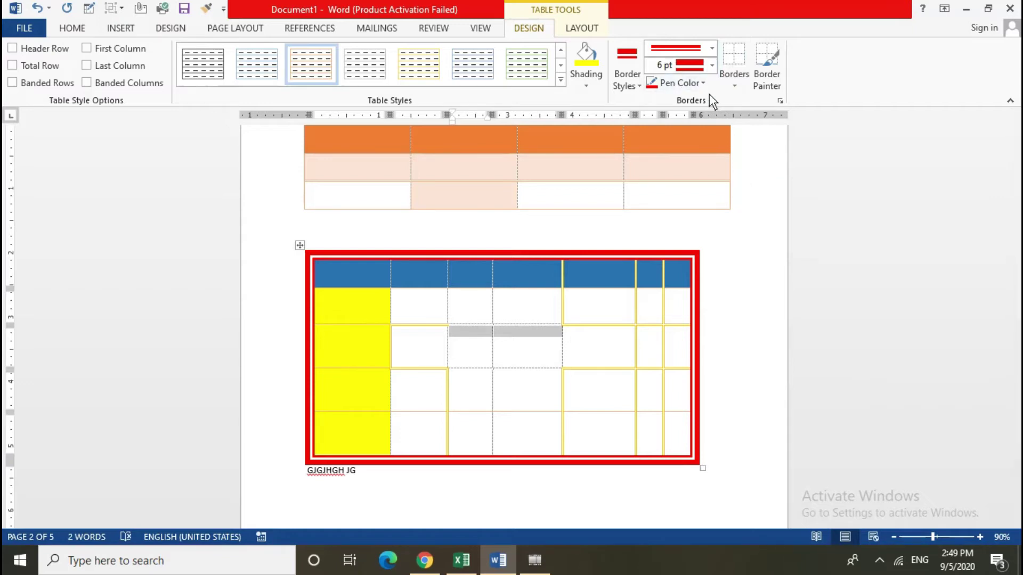
{"action": "left_click", "coordinate": [737, 89]}
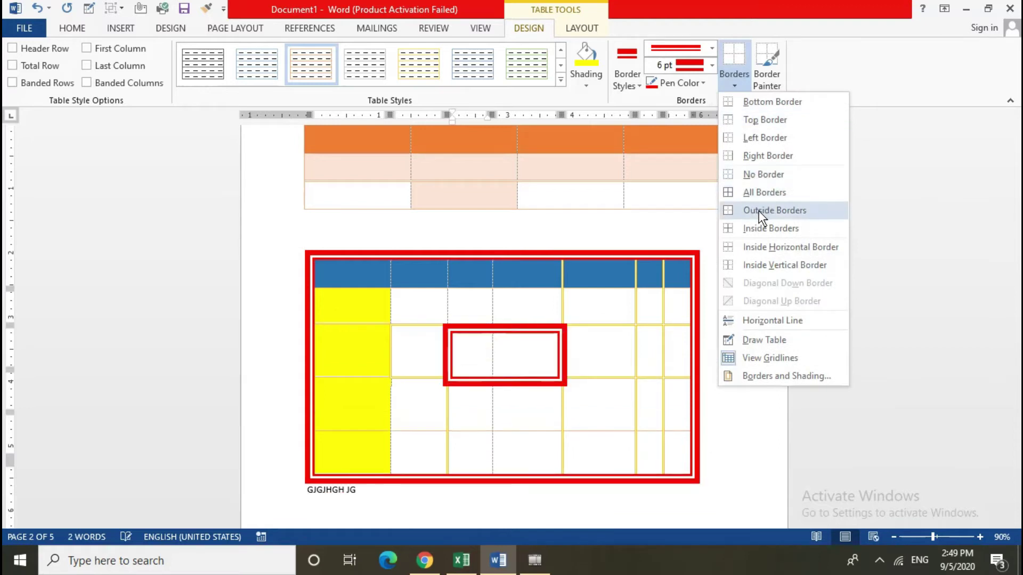
{"action": "left_click", "coordinate": [757, 248]}
{"action": "left_click", "coordinate": [522, 397]}
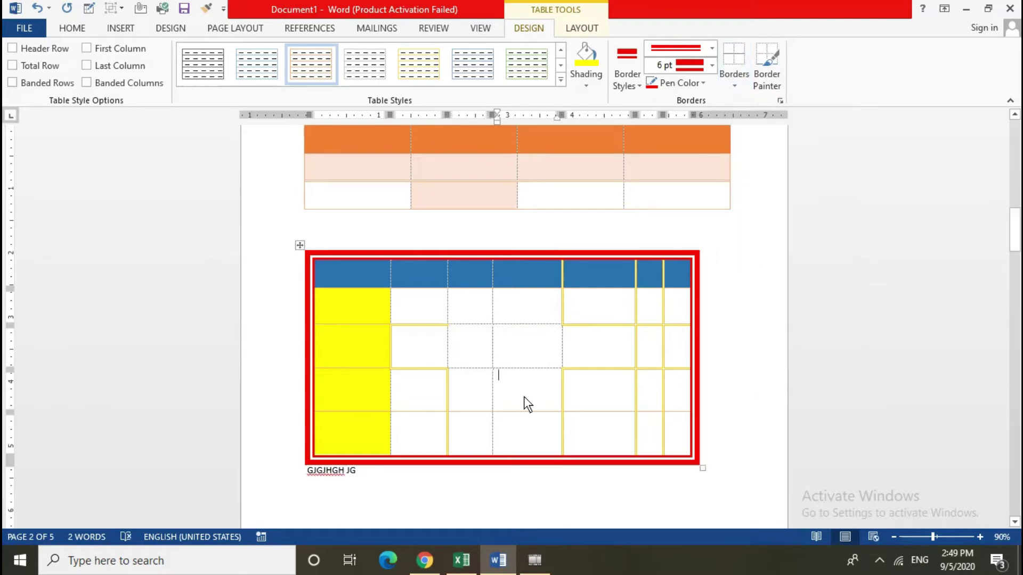
{"action": "left_click_drag", "start_coordinate": [433, 310], "coordinate": [532, 351]}
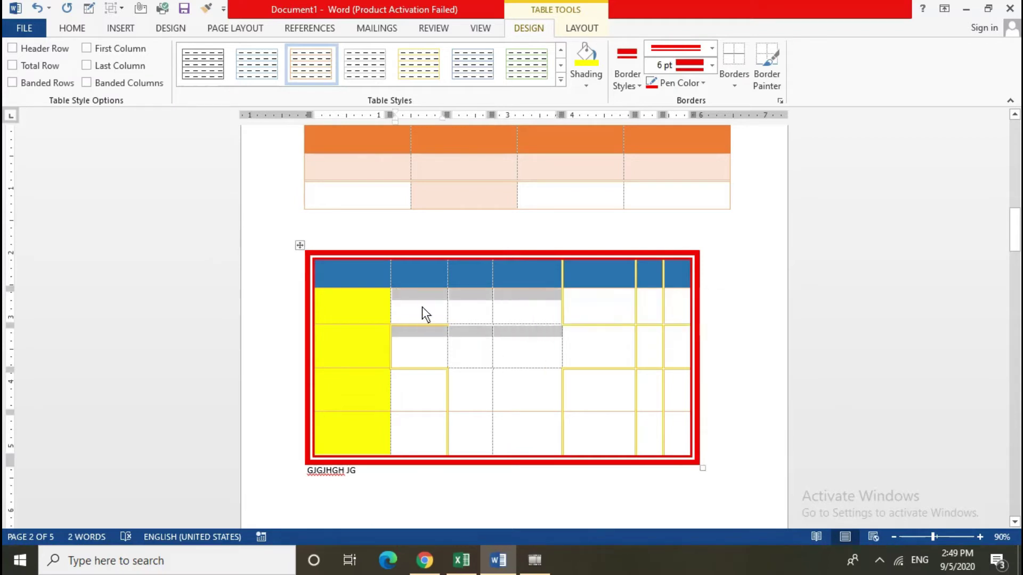
{"action": "left_click", "coordinate": [498, 362]}
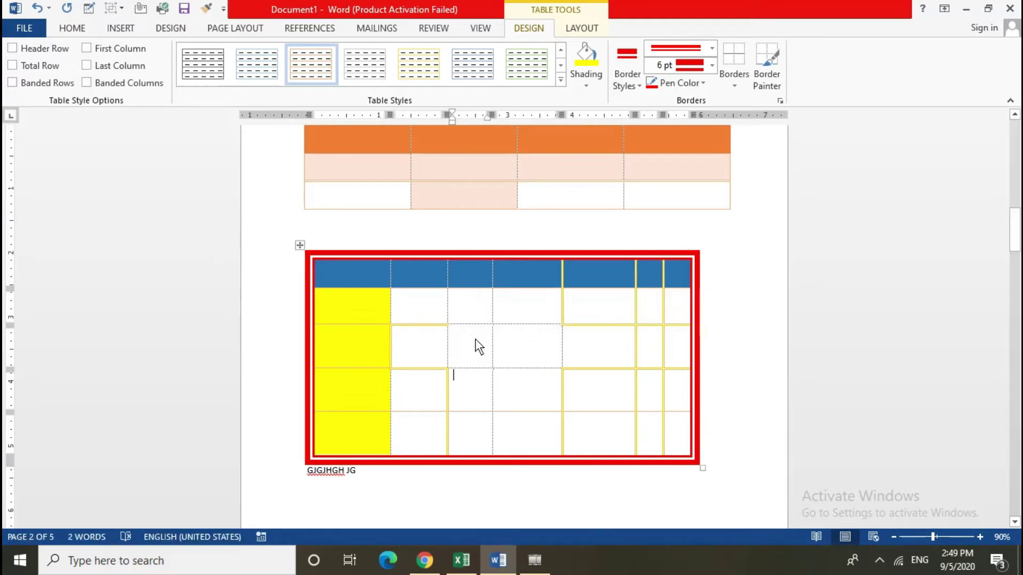
{"action": "left_click_drag", "start_coordinate": [463, 294], "coordinate": [521, 395]}
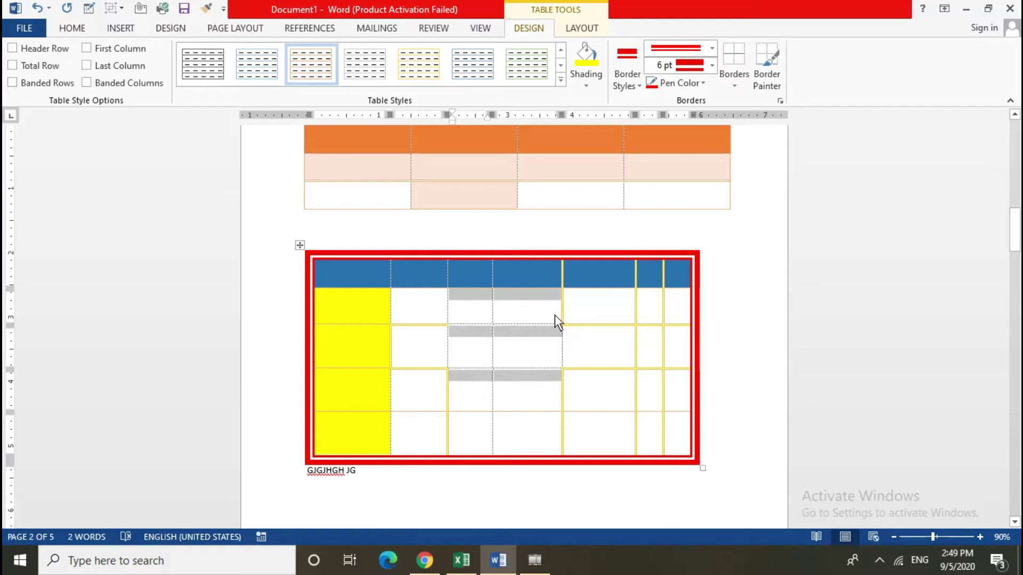
{"action": "left_click", "coordinate": [733, 84]}
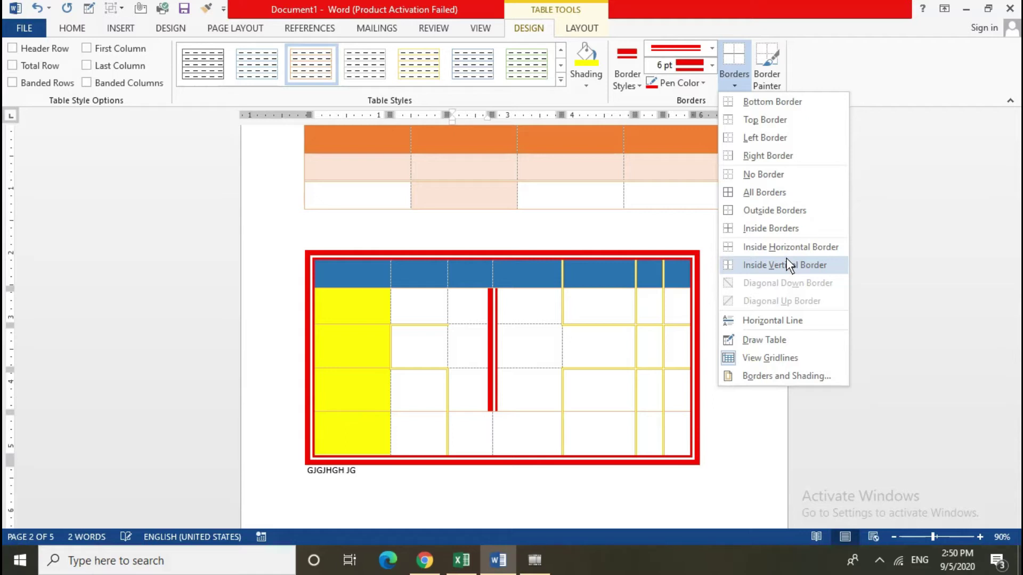
{"action": "left_click", "coordinate": [786, 265]}
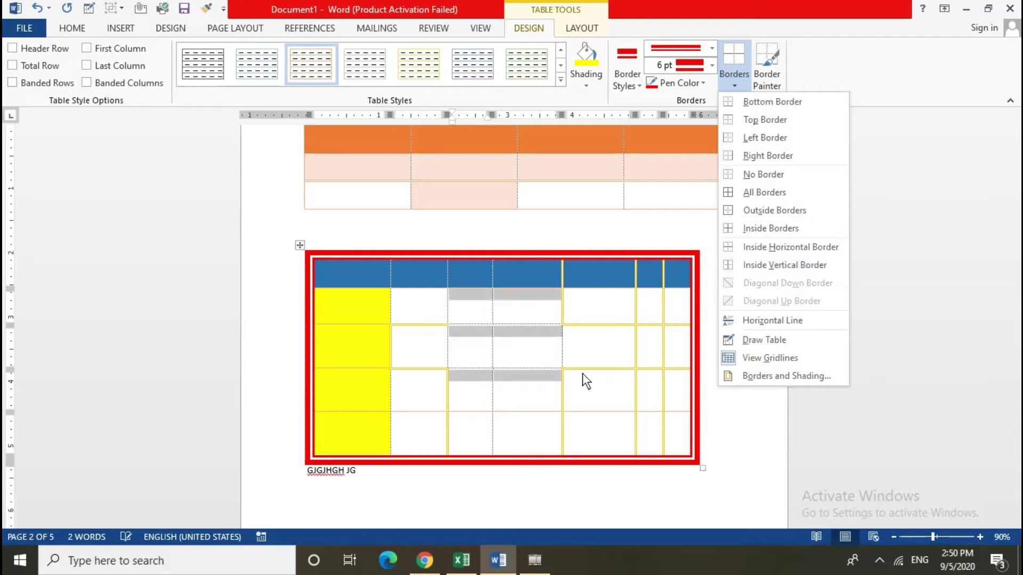
{"action": "left_click", "coordinate": [521, 314]}
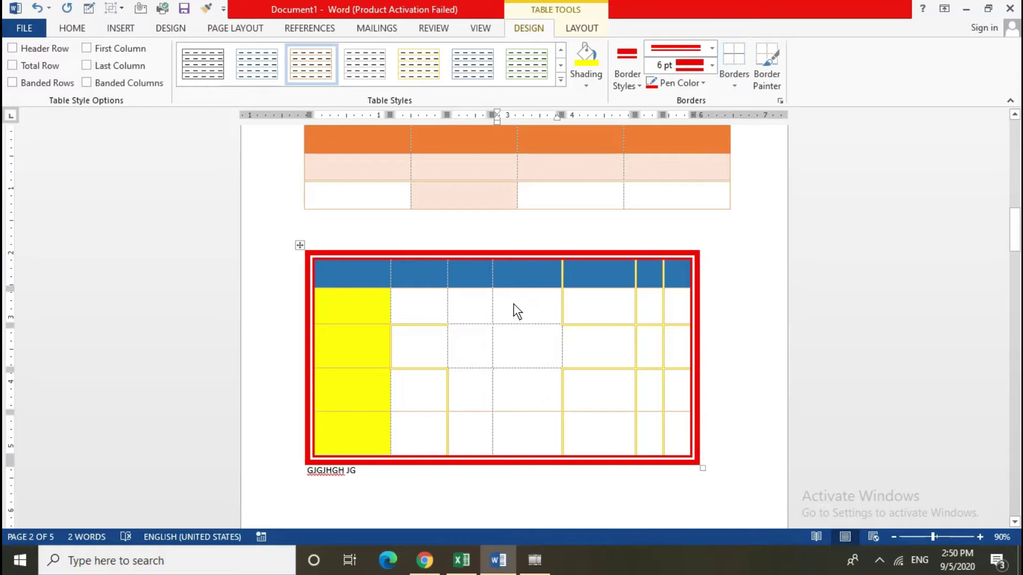
{"action": "scroll", "coordinate": [525, 298], "scroll_direction": "up", "scroll_amount": 3}
{"action": "scroll", "coordinate": [521, 299], "scroll_direction": "down", "scroll_amount": 3}
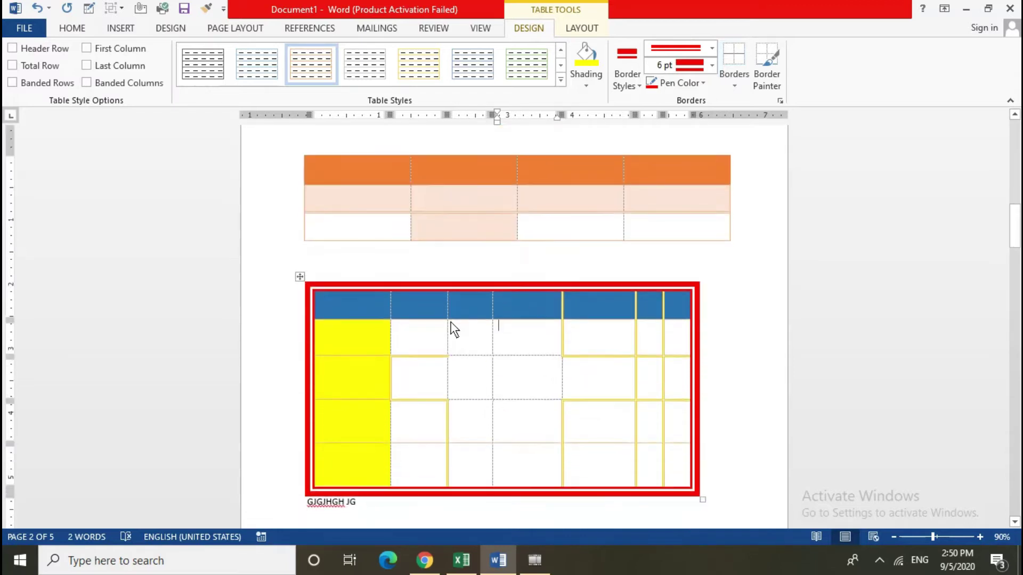
- Insert a horizontal line into the lower table cell and type LKJLKJLK below it
{"action": "left_click", "coordinate": [511, 384]}
{"action": "left_click", "coordinate": [735, 87]}
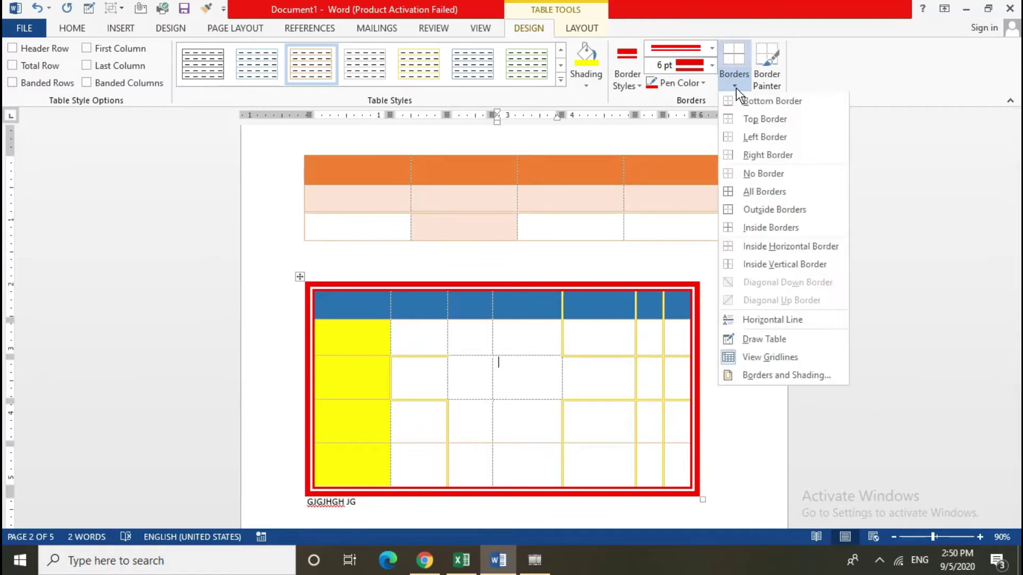
{"action": "left_click", "coordinate": [763, 319]}
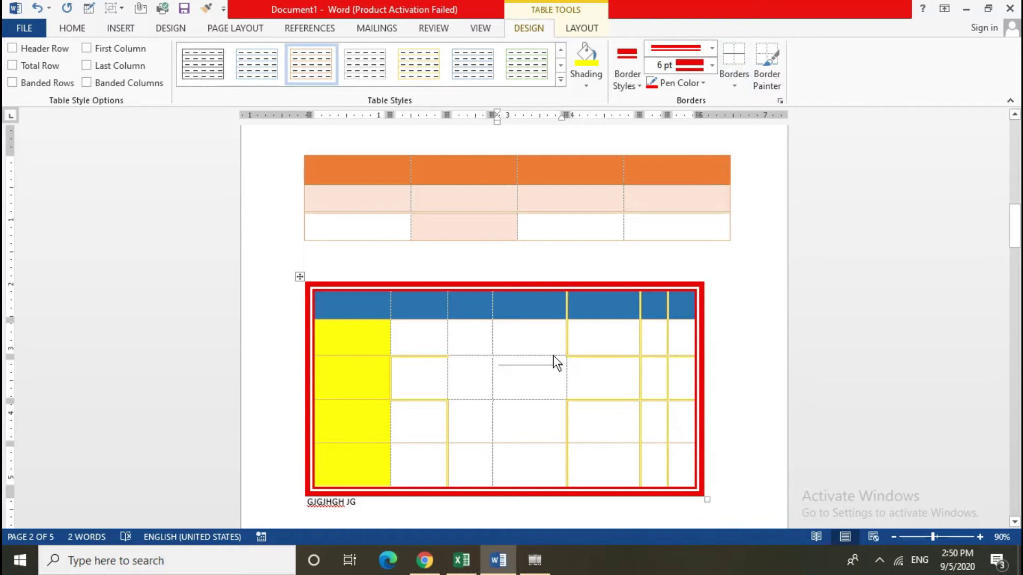
{"action": "left_click", "coordinate": [531, 364]}
{"action": "left_click", "coordinate": [539, 369]}
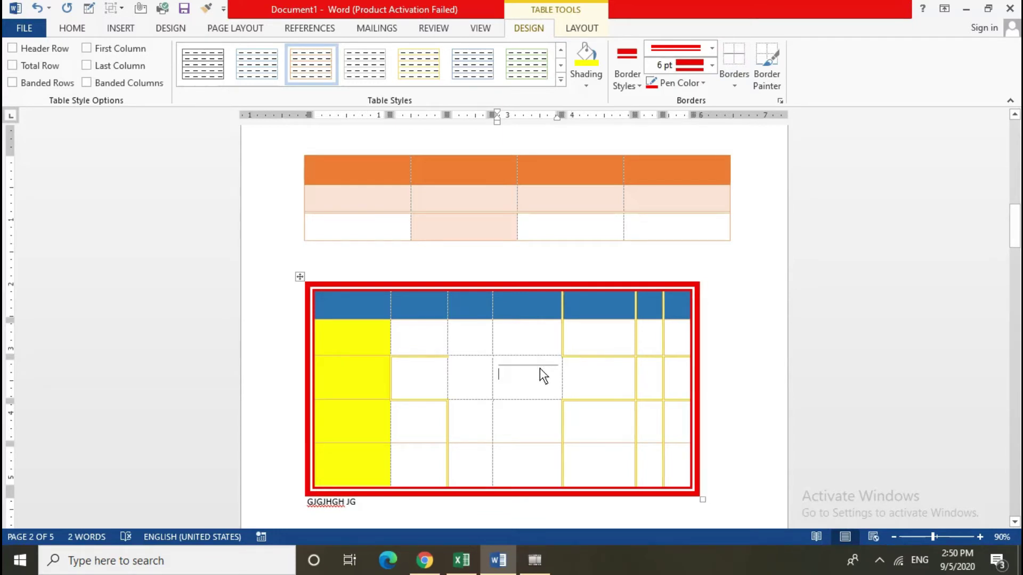
{"action": "type", "text": "LKJLKJLK"}
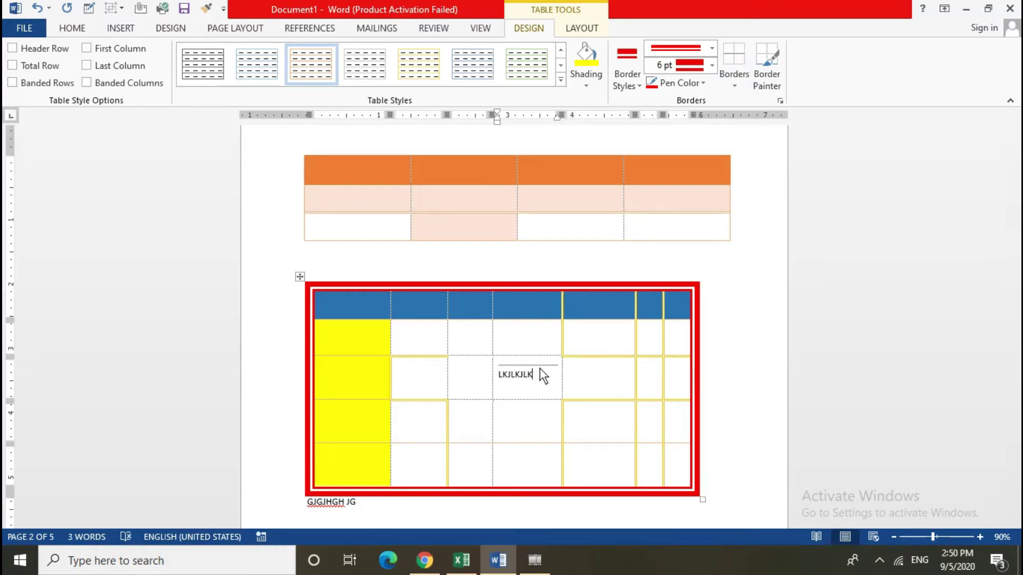
- Add NM,N,N above, move the line below LKJLKJLK, and type JJKHK HKHJKH beneath it
{"action": "key", "text": "Up"}
{"action": "type", "text": "NM,N,N"}
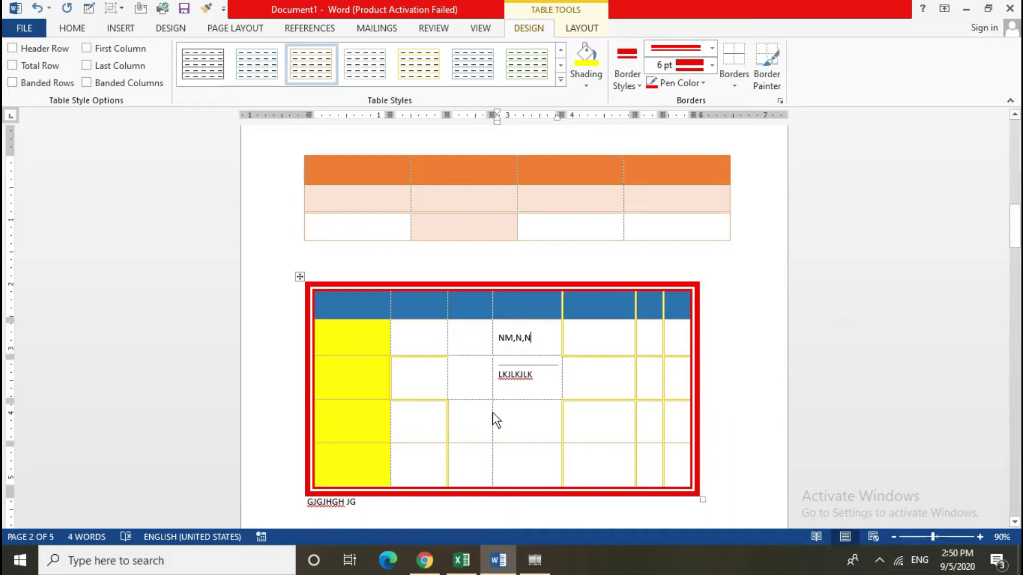
{"action": "left_click", "coordinate": [535, 366]}
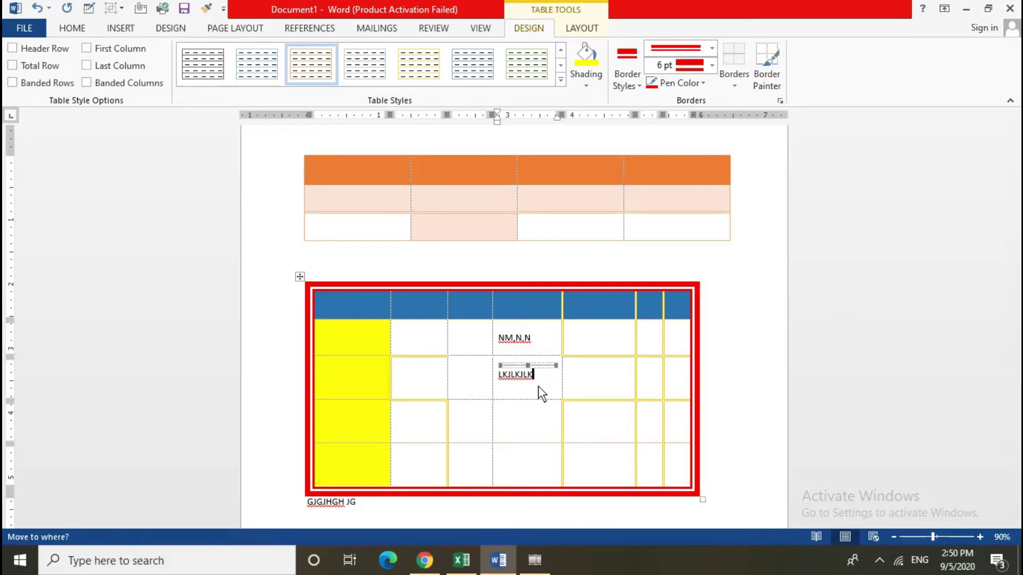
{"action": "left_click_drag", "start_coordinate": [538, 366], "coordinate": [538, 386]}
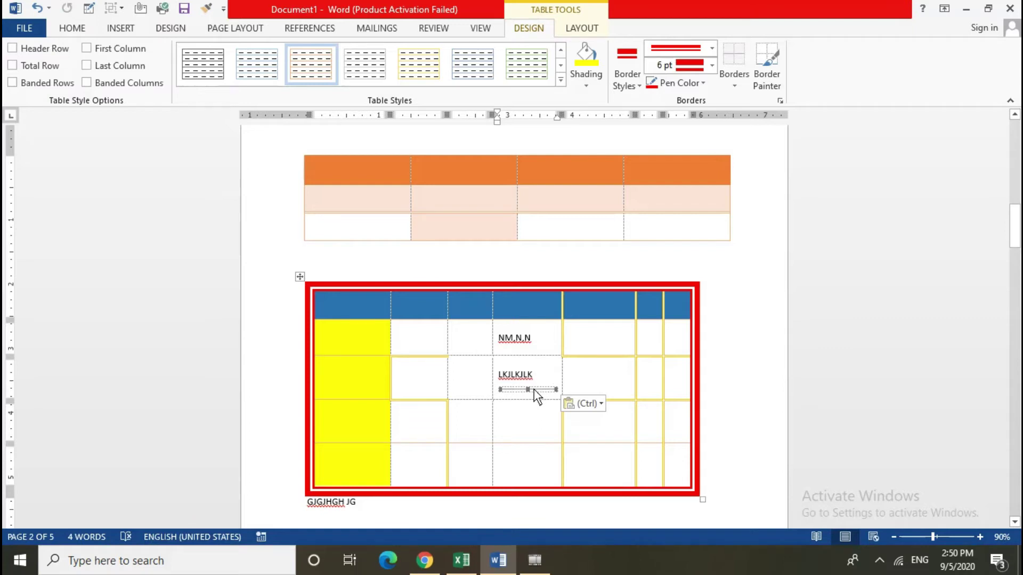
{"action": "key", "text": "Escape"}
{"action": "key", "text": "Return"}
{"action": "type", "text": "JJKHK HKHJKH"}
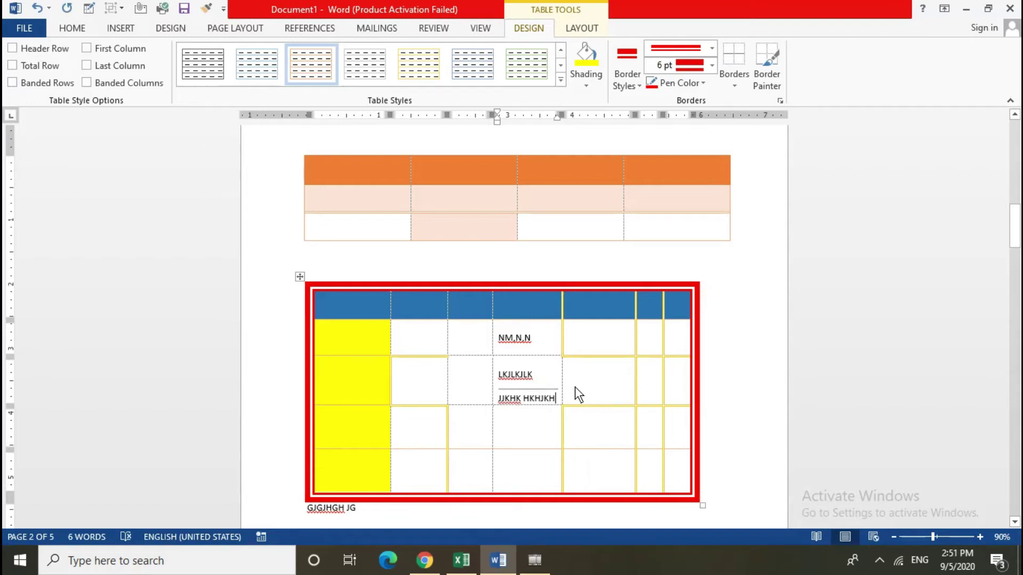
- Look through the Borders list and the Insert > Table menu without changing anything
{"action": "left_click", "coordinate": [746, 81]}
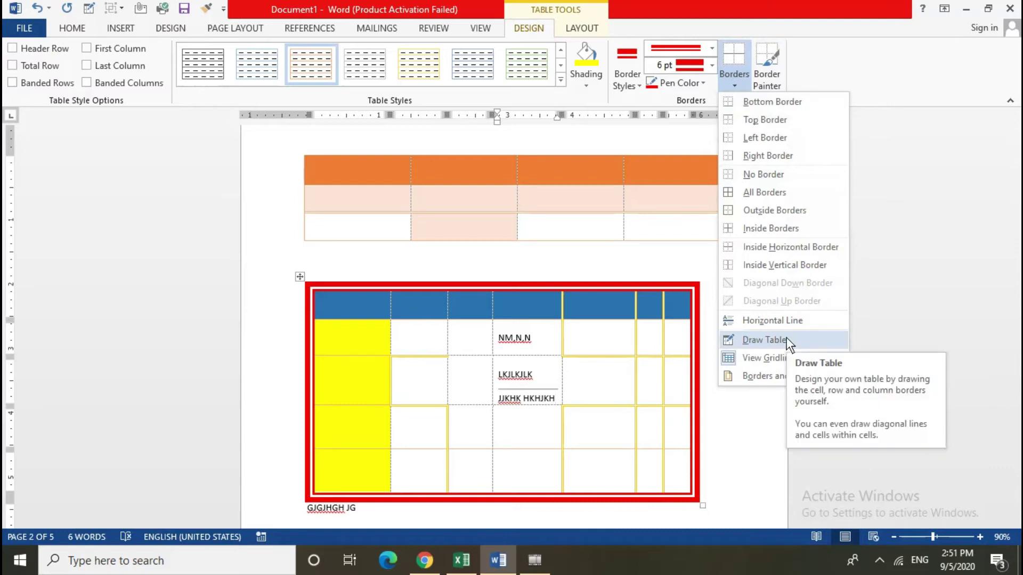
{"action": "left_click", "coordinate": [107, 31]}
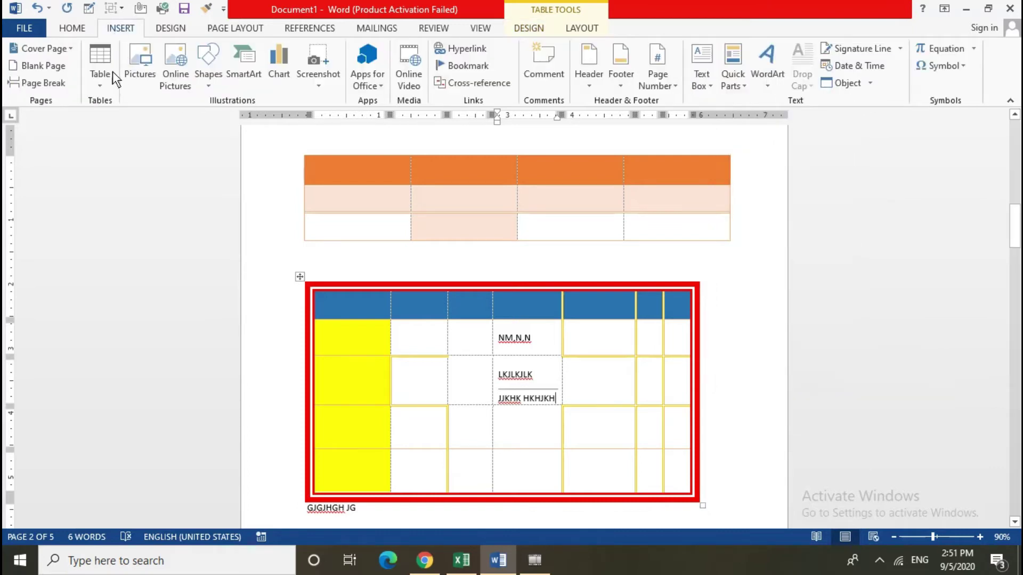
{"action": "left_click", "coordinate": [105, 83]}
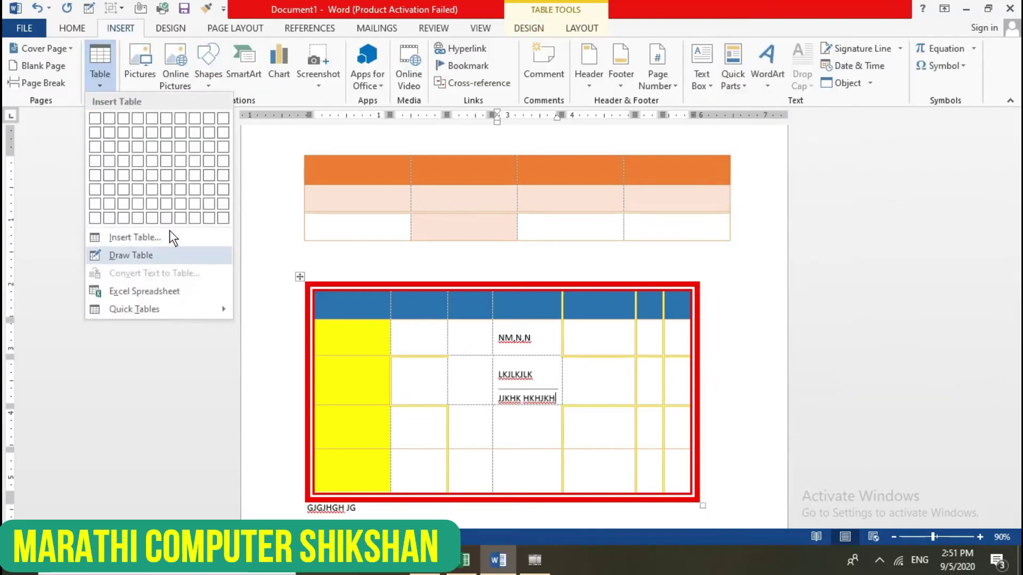
{"action": "left_click", "coordinate": [544, 30]}
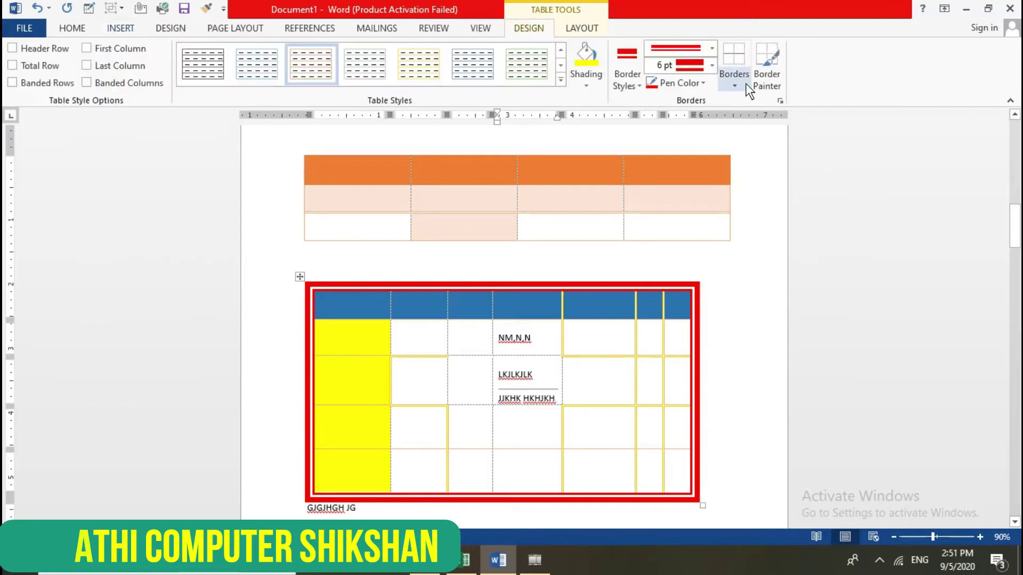
{"action": "left_click", "coordinate": [746, 83]}
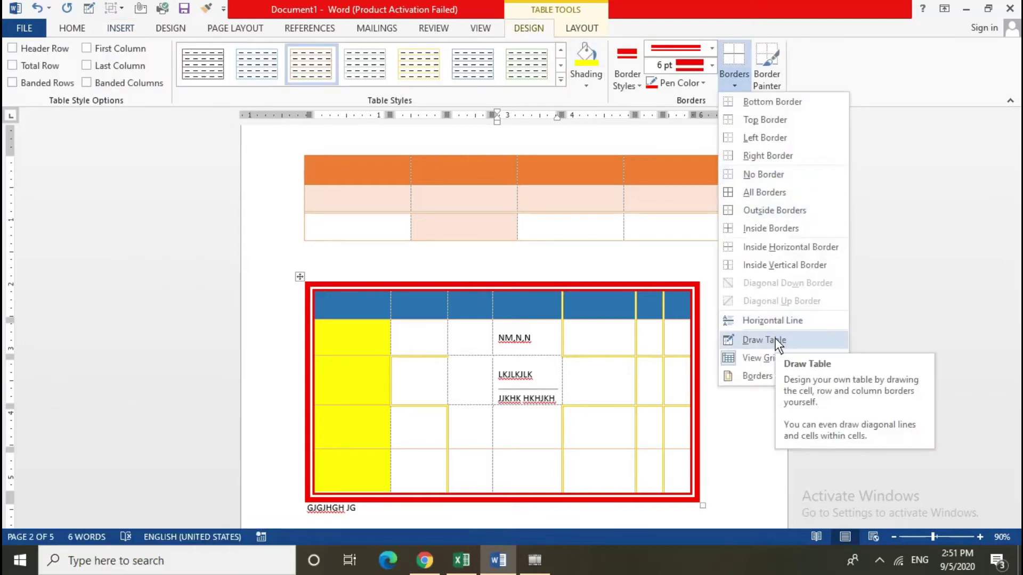
{"action": "left_click", "coordinate": [532, 262]}
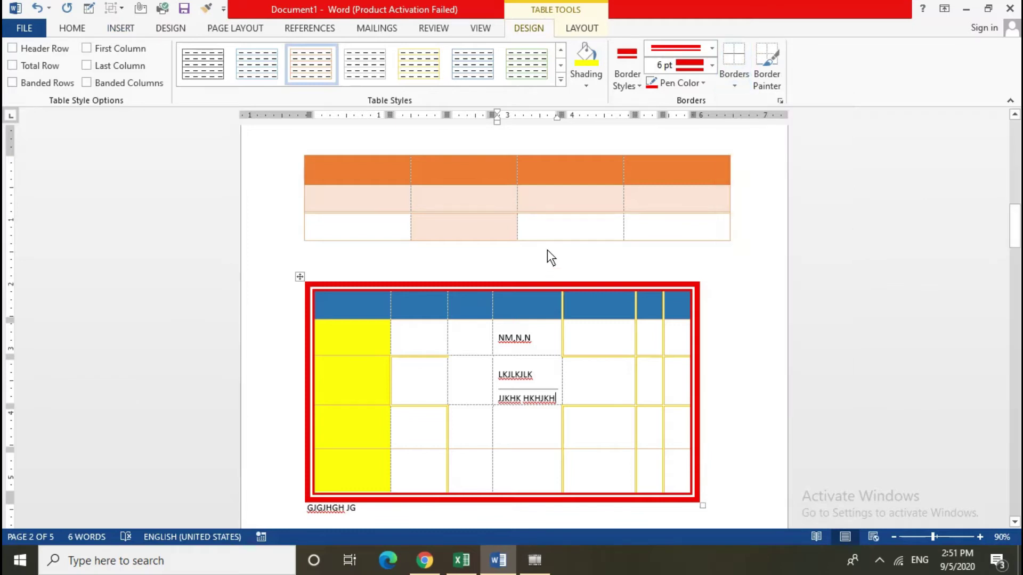
- Scroll up to the plain three-column, four-row table on page 1
{"action": "scroll", "coordinate": [548, 250], "scroll_direction": "up", "scroll_amount": 5}
{"action": "scroll", "coordinate": [549, 237], "scroll_direction": "up", "scroll_amount": 3}
{"action": "scroll", "coordinate": [549, 237], "scroll_direction": "up", "scroll_amount": 3}
{"action": "scroll", "coordinate": [550, 237], "scroll_direction": "up", "scroll_amount": 1}
{"action": "scroll", "coordinate": [549, 237], "scroll_direction": "up", "scroll_amount": 2}
{"action": "scroll", "coordinate": [547, 233], "scroll_direction": "up", "scroll_amount": 2}
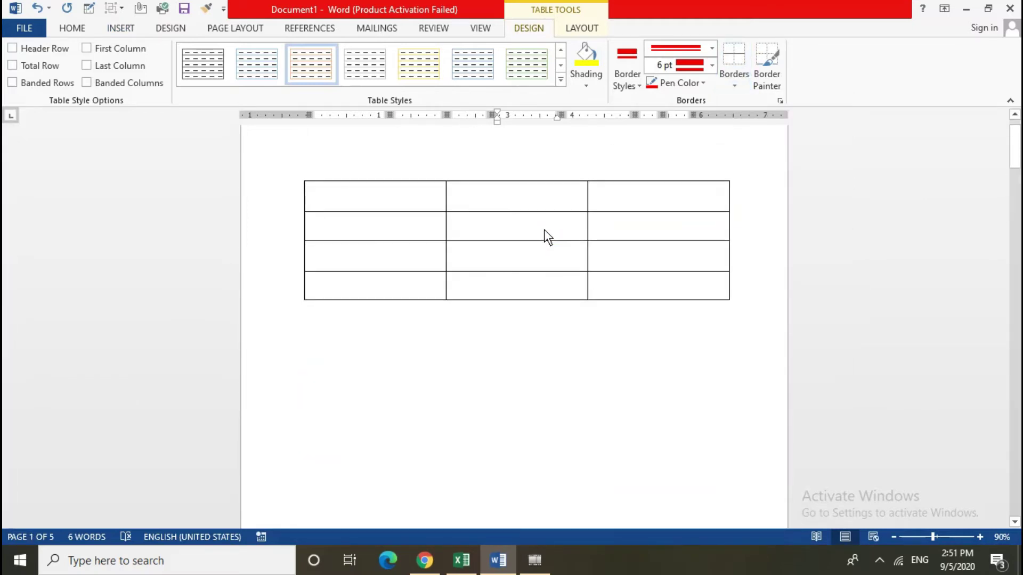
- Select the whole first-page table and apply No Border to it
{"action": "left_click", "coordinate": [545, 233]}
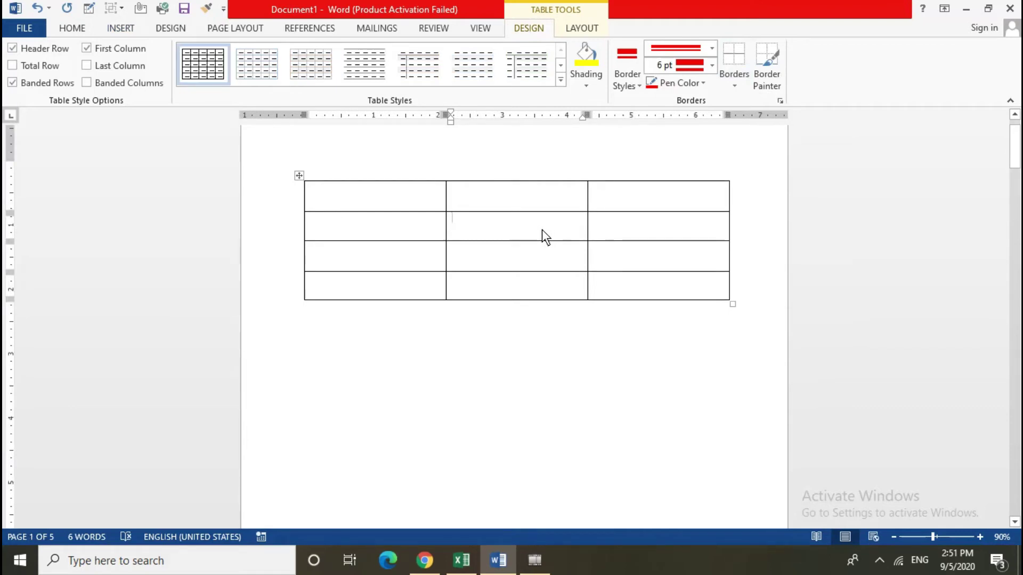
{"action": "left_click", "coordinate": [740, 86]}
{"action": "left_click", "coordinate": [299, 176]}
{"action": "left_click", "coordinate": [299, 175]}
{"action": "left_click", "coordinate": [733, 87]}
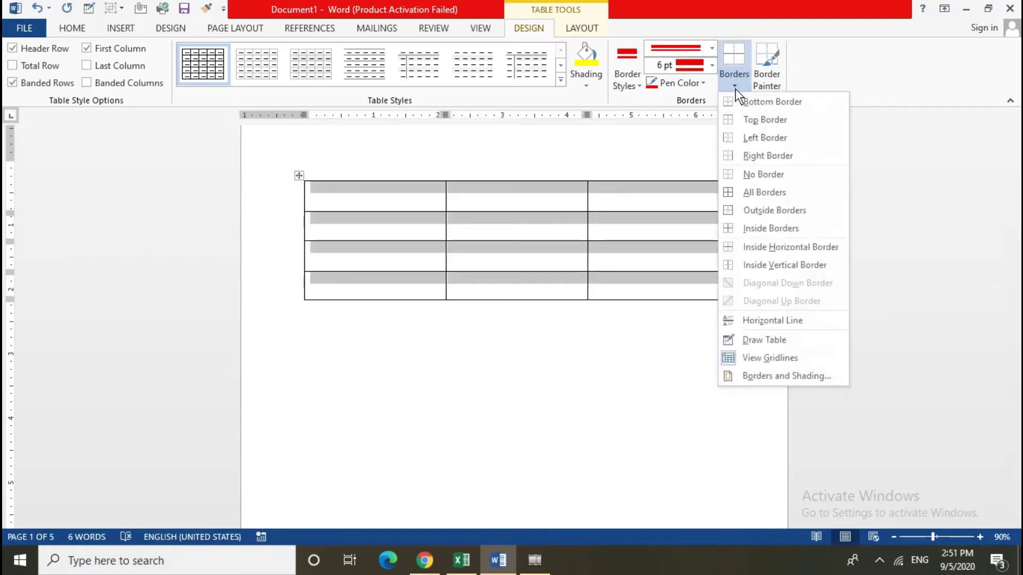
{"action": "left_click", "coordinate": [757, 177]}
{"action": "left_click", "coordinate": [716, 302]}
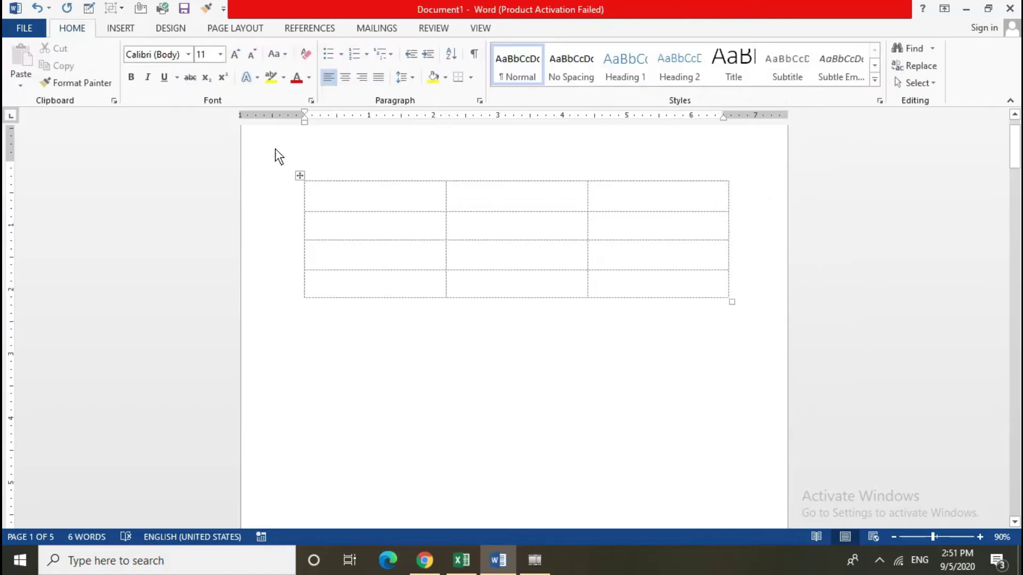
- Check the borderless table in File > Print preview and return to the document
{"action": "left_click", "coordinate": [38, 28]}
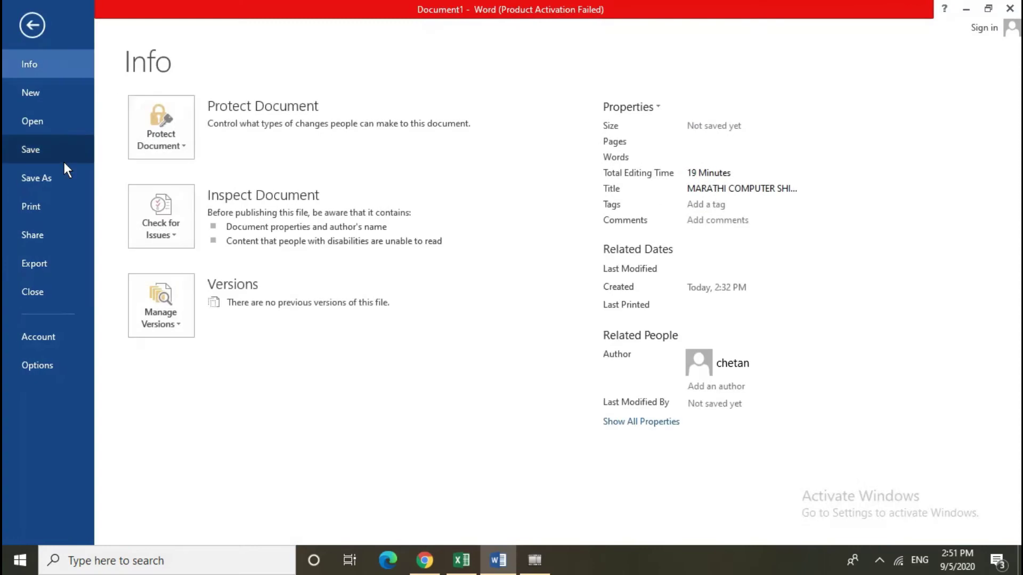
{"action": "left_click", "coordinate": [67, 208]}
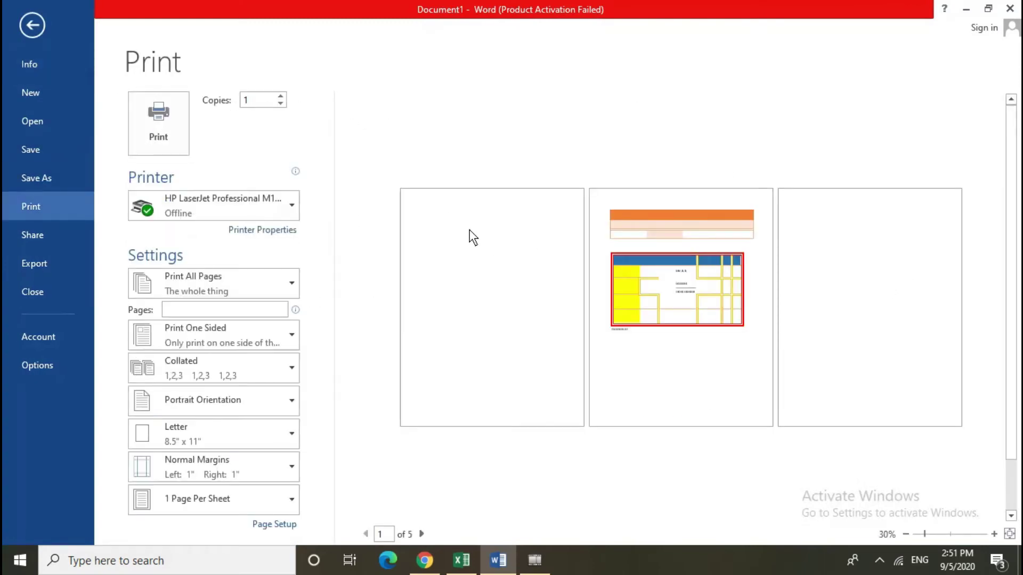
{"action": "left_click", "coordinate": [39, 30]}
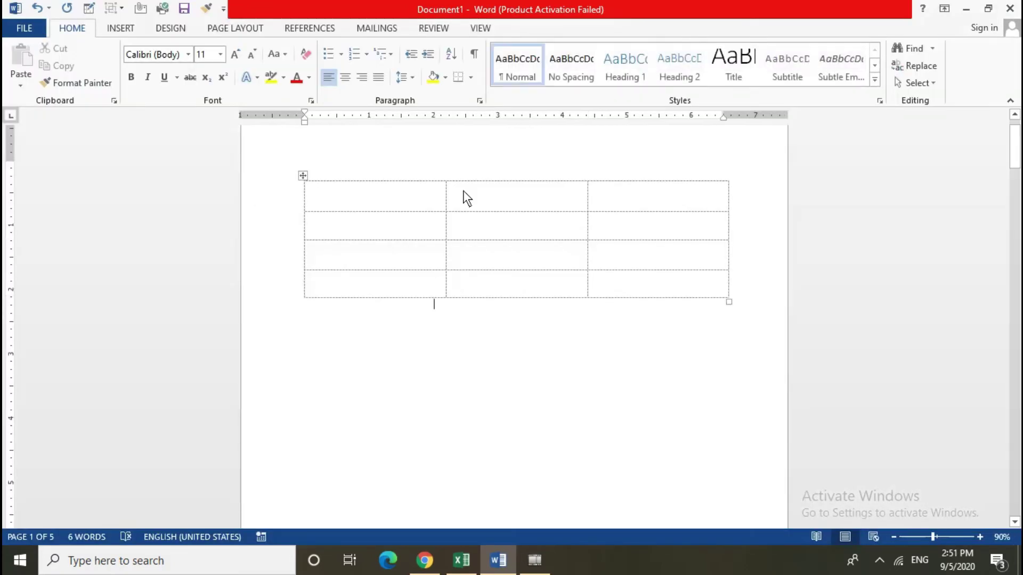
- Apply All Borders with the red 6 pt pen to the selected table rows
{"action": "mouse_move", "coordinate": [401, 198]}
{"action": "left_mouse_down"}
{"action": "mouse_move", "coordinate": [625, 248]}
{"action": "mouse_move", "coordinate": [631, 292]}
{"action": "left_mouse_up"}
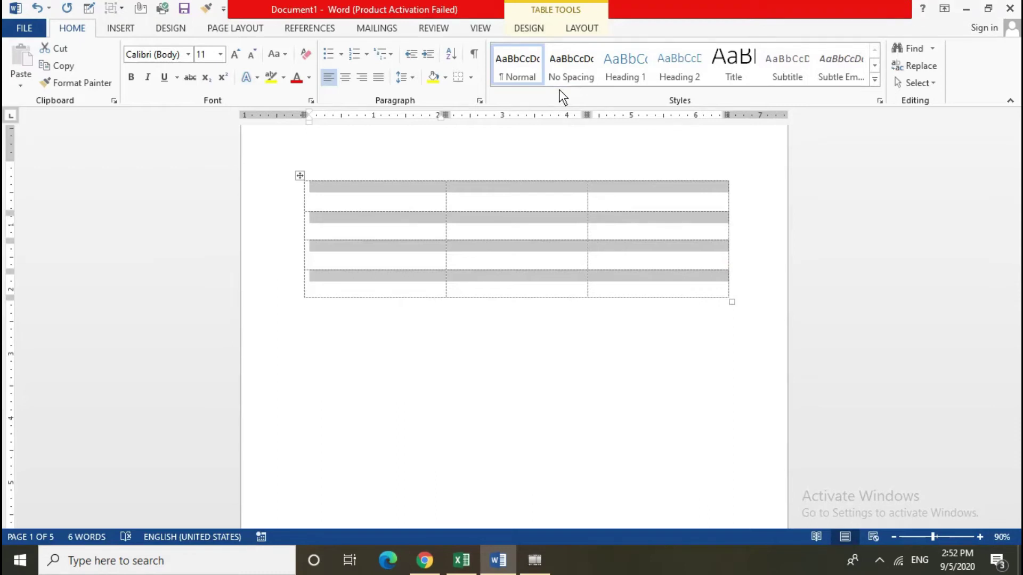
{"action": "left_click", "coordinate": [539, 28]}
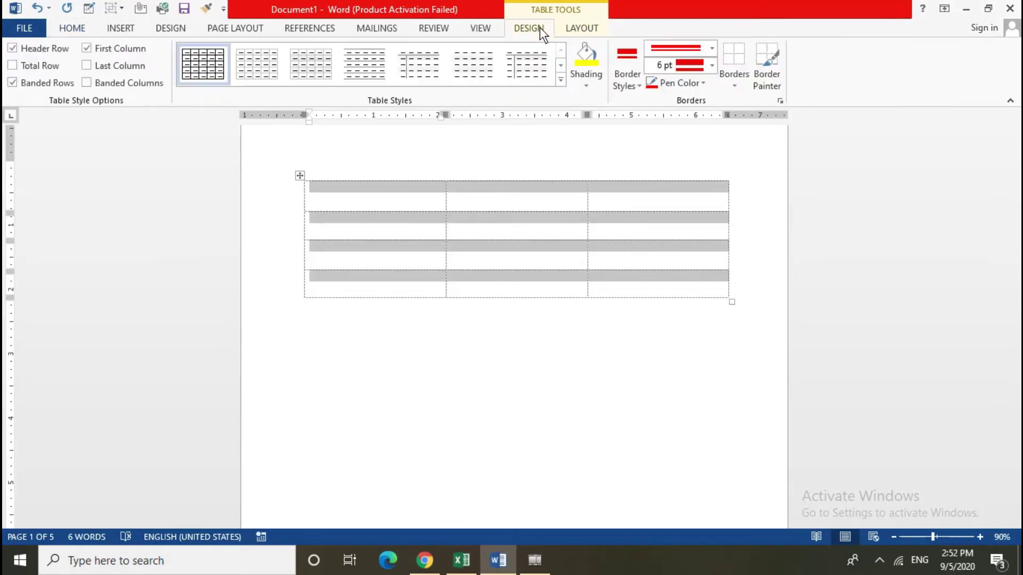
{"action": "left_click", "coordinate": [740, 87]}
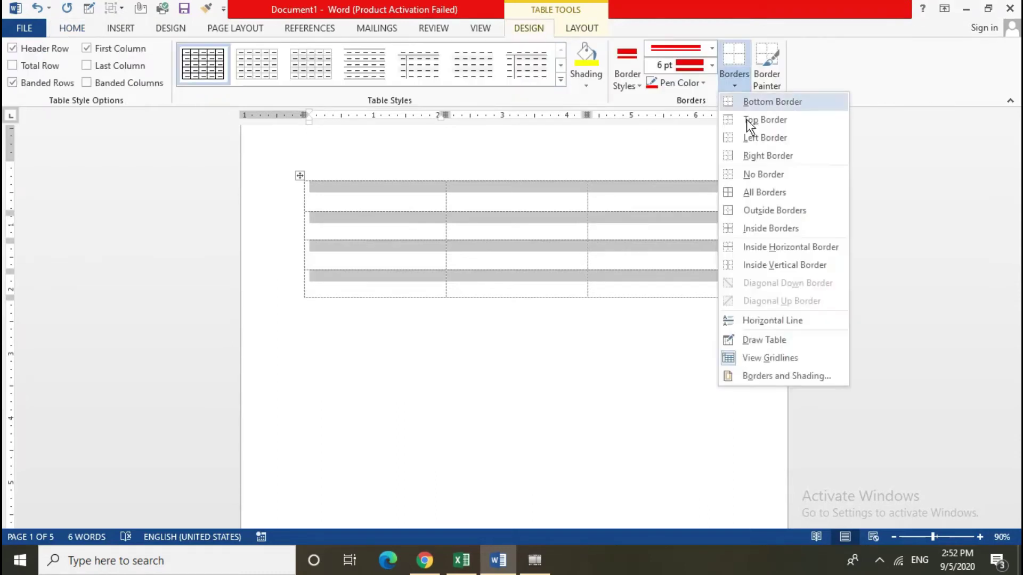
{"action": "left_click", "coordinate": [769, 192]}
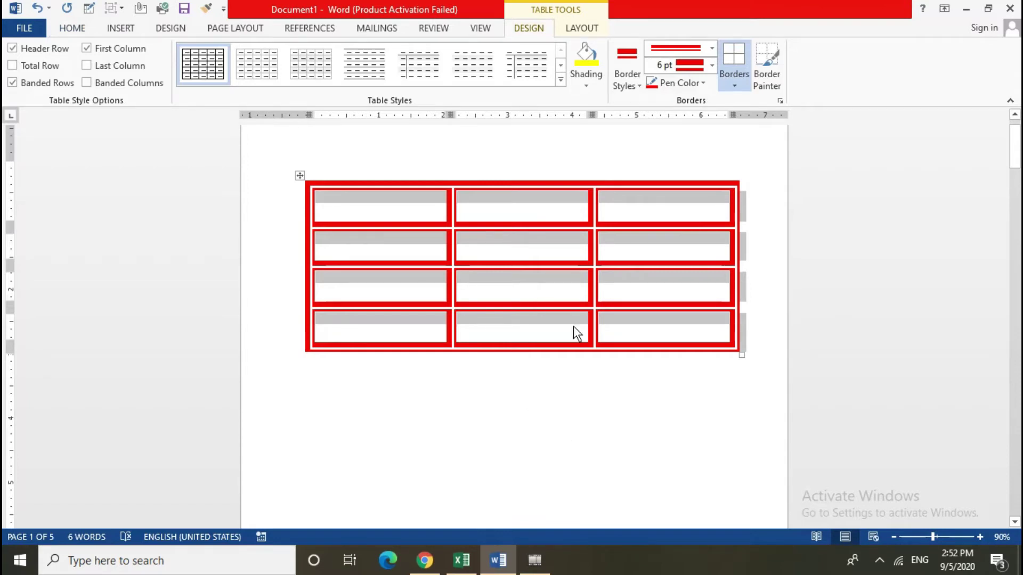
{"action": "left_click", "coordinate": [641, 148]}
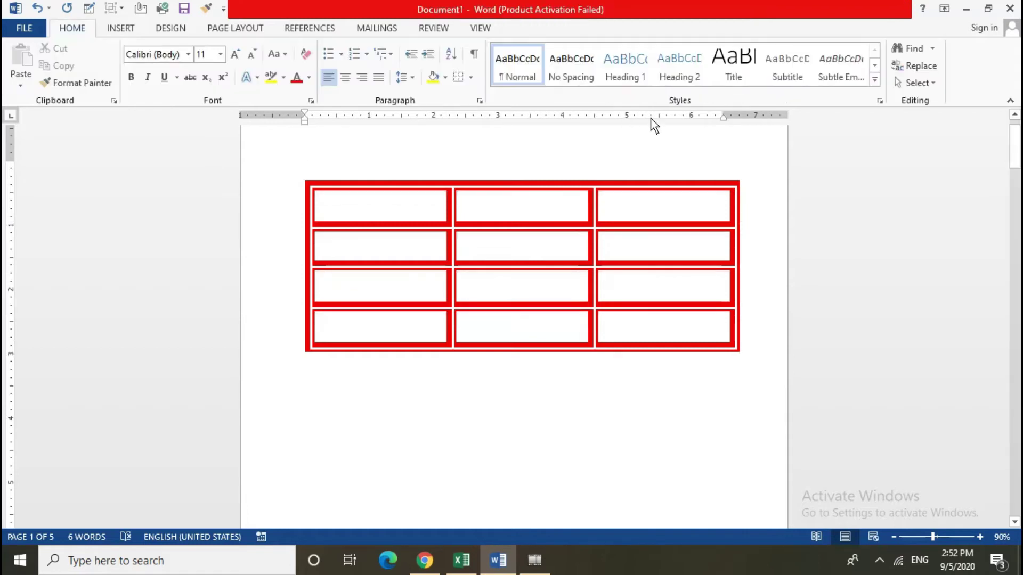
{"action": "left_click", "coordinate": [494, 239]}
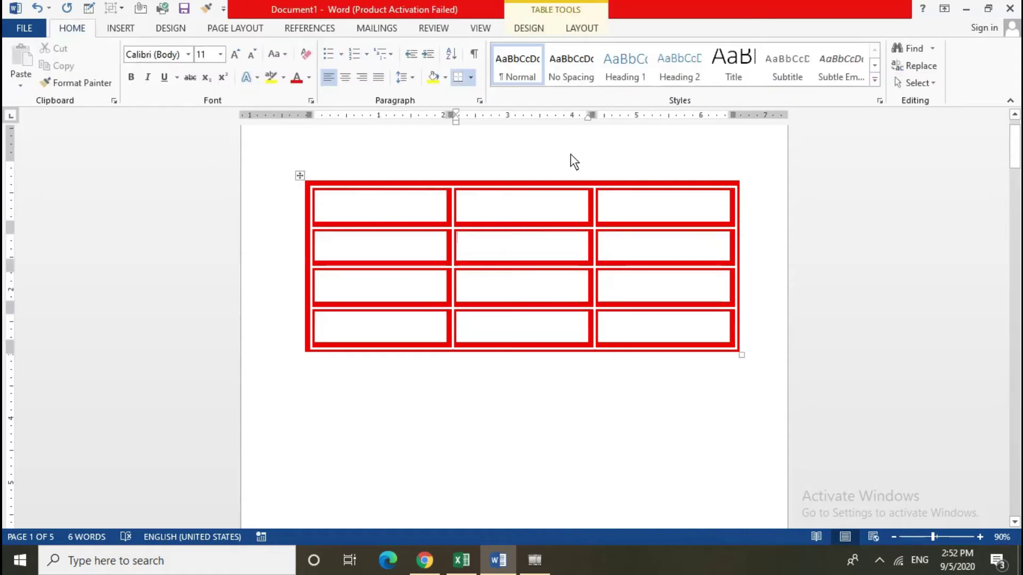
- Choose a single solid 1½ pt border style and repaint the table's right outer edge
{"action": "left_click", "coordinate": [538, 30]}
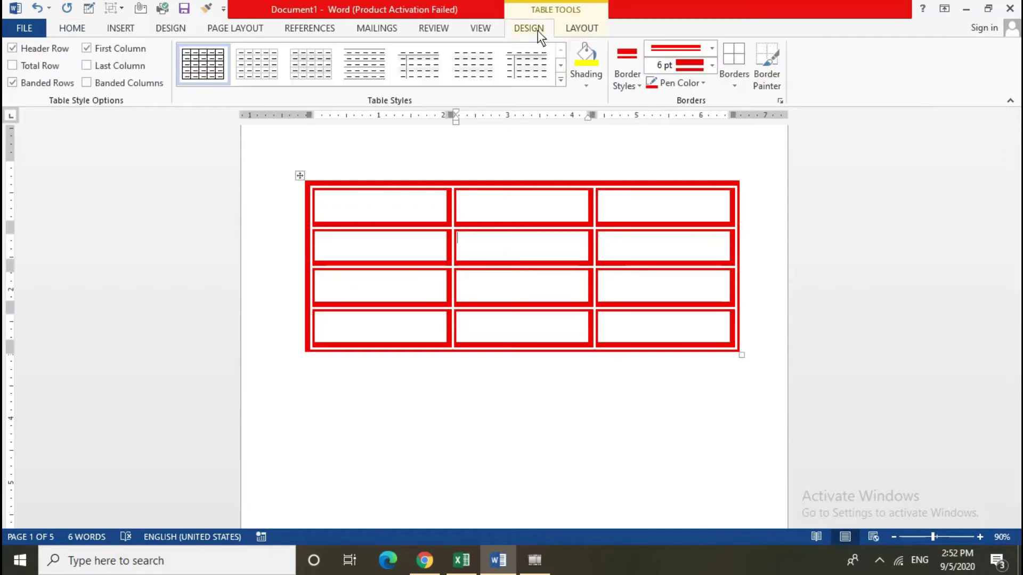
{"action": "left_click", "coordinate": [625, 83]}
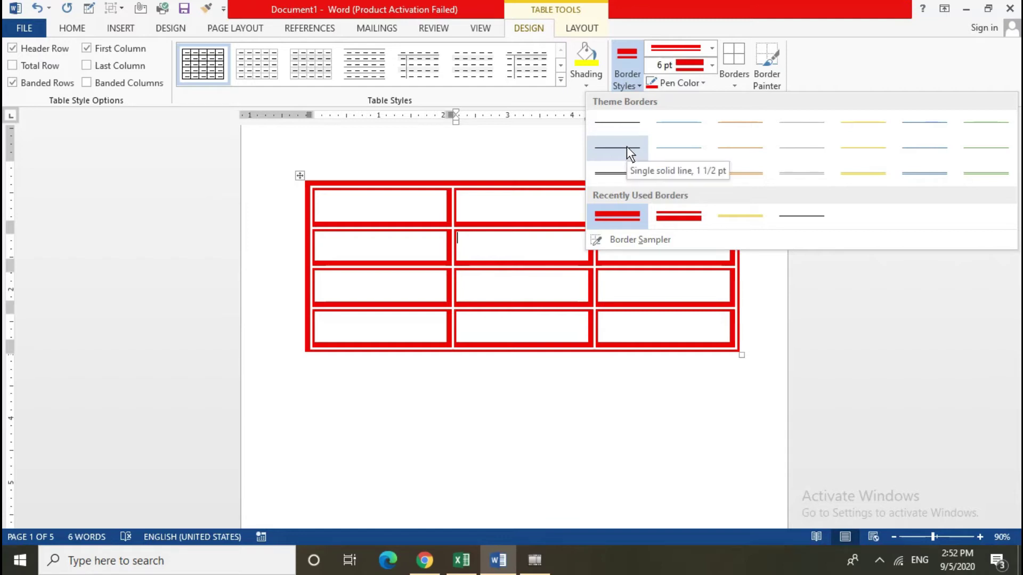
{"action": "left_click", "coordinate": [628, 149]}
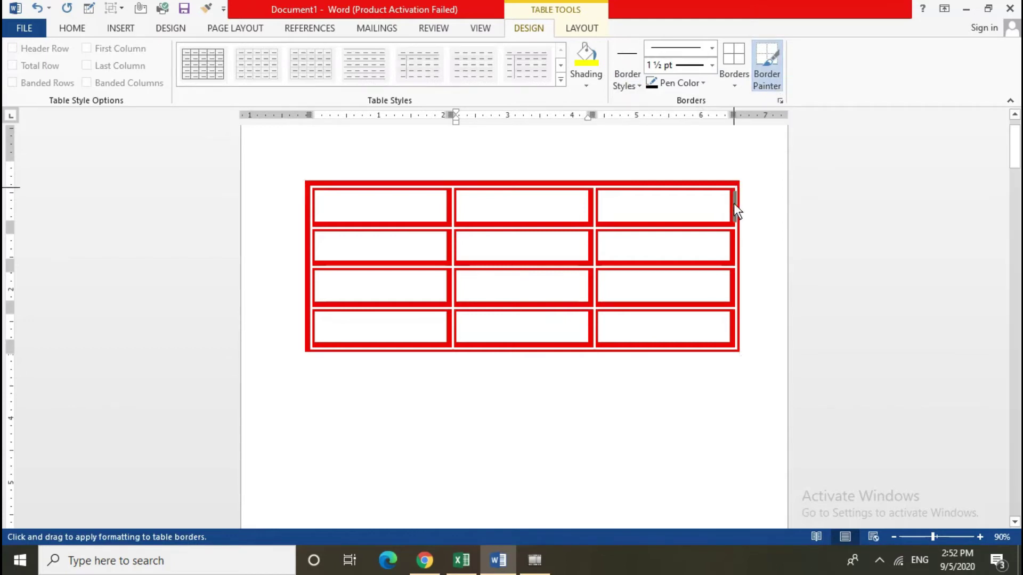
{"action": "left_click", "coordinate": [746, 340]}
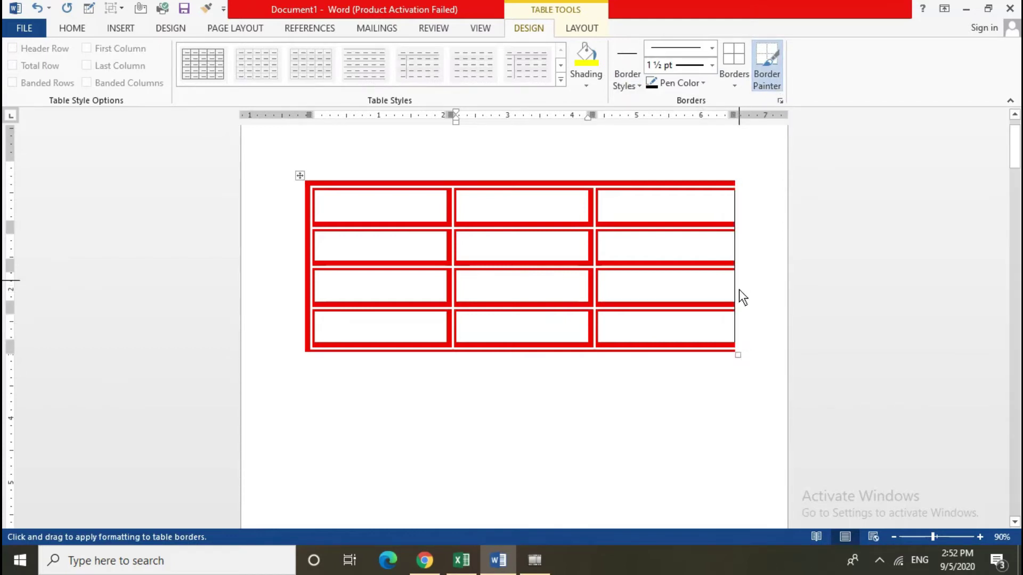
{"action": "left_click", "coordinate": [768, 70]}
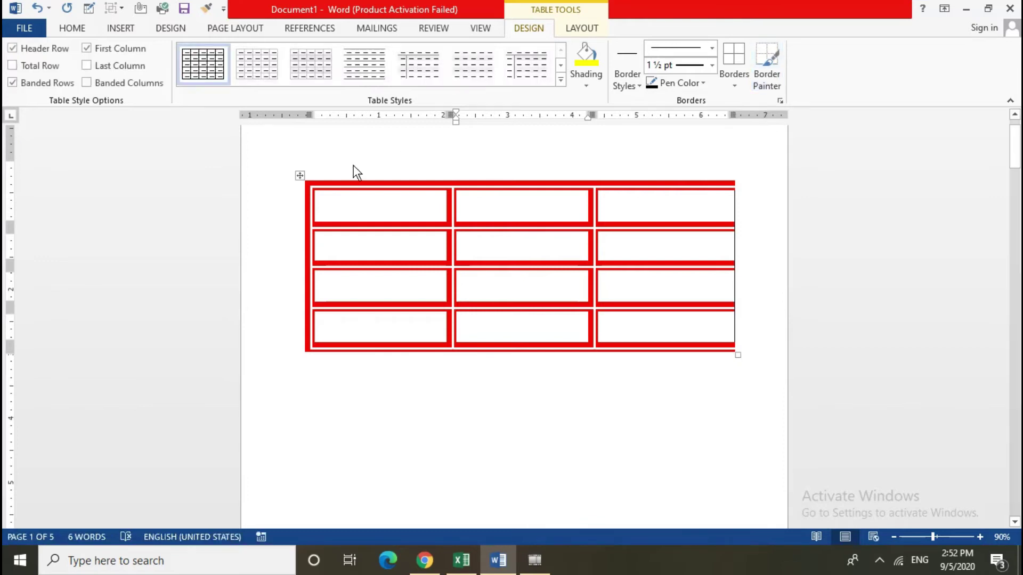
- Apply thin black inside borders to the first three table rows
{"action": "mouse_move", "coordinate": [349, 206]}
{"action": "left_mouse_down"}
{"action": "mouse_move", "coordinate": [538, 254]}
{"action": "mouse_move", "coordinate": [652, 320]}
{"action": "left_mouse_up"}
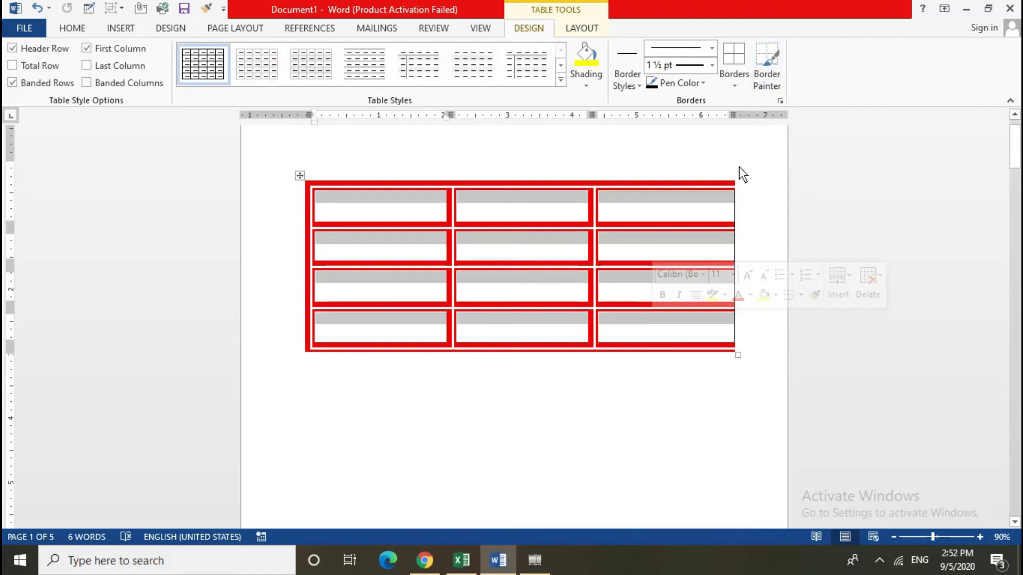
{"action": "left_click", "coordinate": [742, 89]}
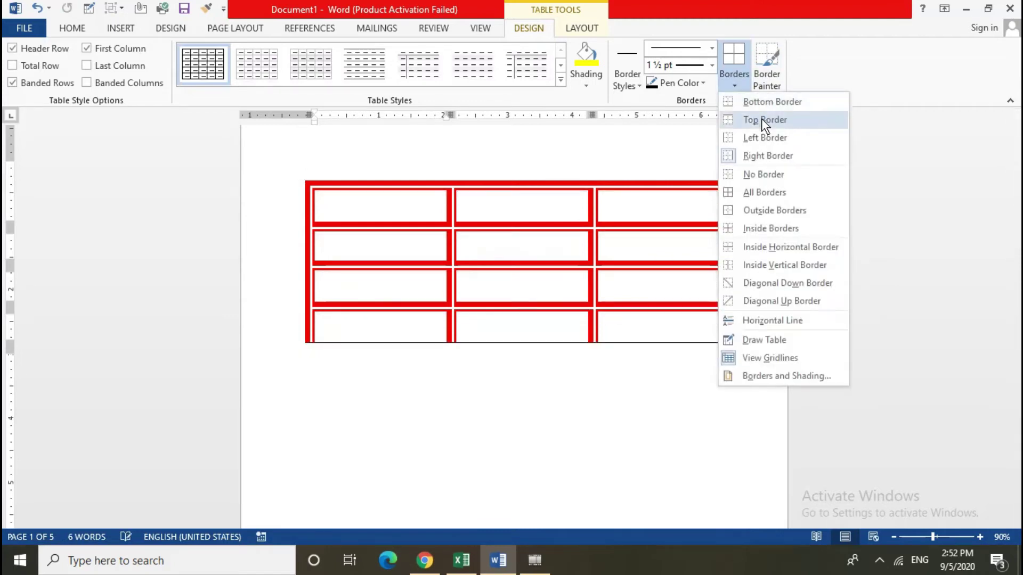
{"action": "left_click", "coordinate": [766, 227]}
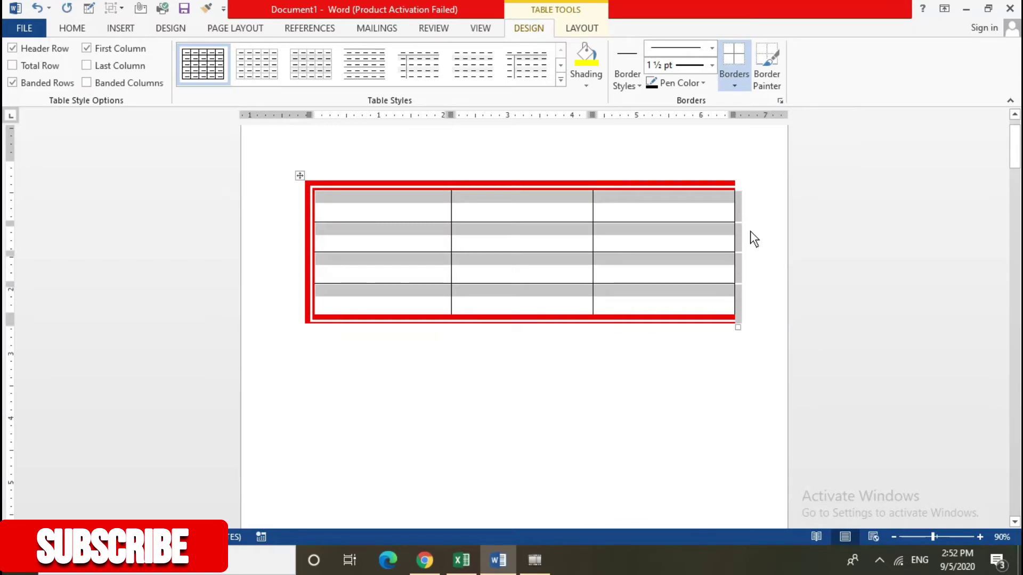
{"action": "left_click", "coordinate": [759, 230]}
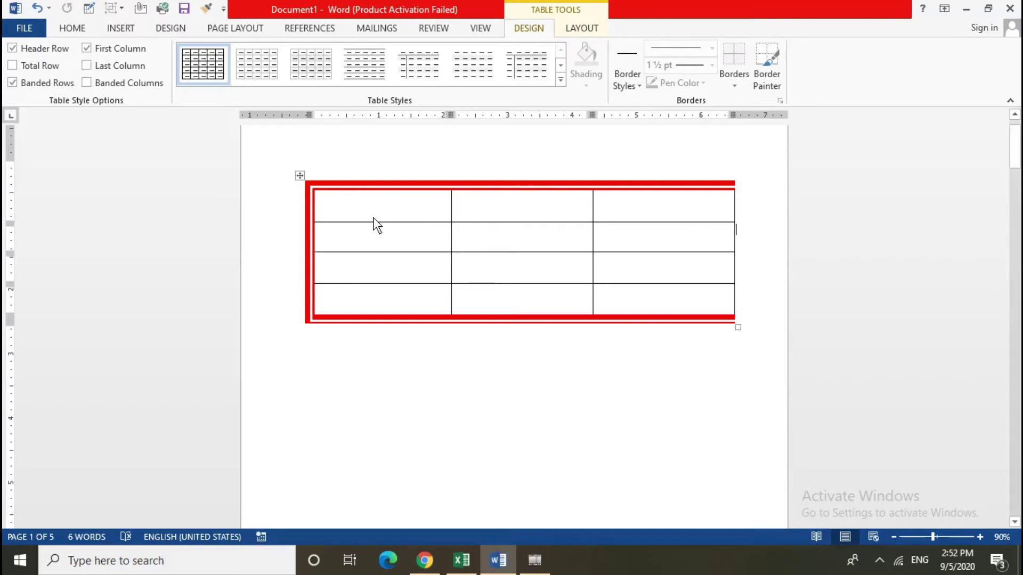
- Select the whole table and apply All Borders with a ½ pt black style
{"action": "left_click_drag", "start_coordinate": [374, 220], "coordinate": [635, 294]}
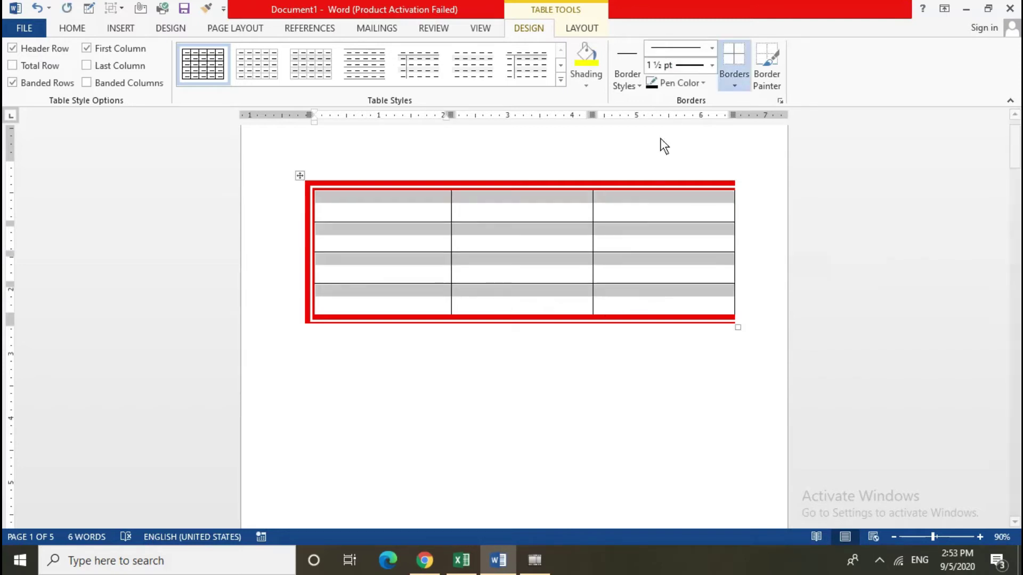
{"action": "left_click", "coordinate": [630, 82]}
{"action": "left_click", "coordinate": [623, 118]}
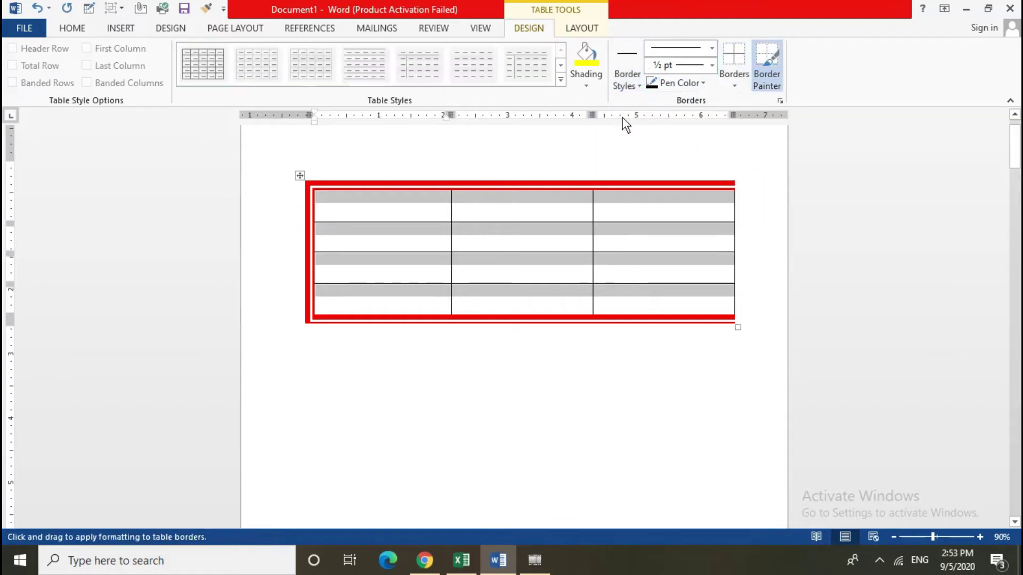
{"action": "left_click", "coordinate": [731, 90]}
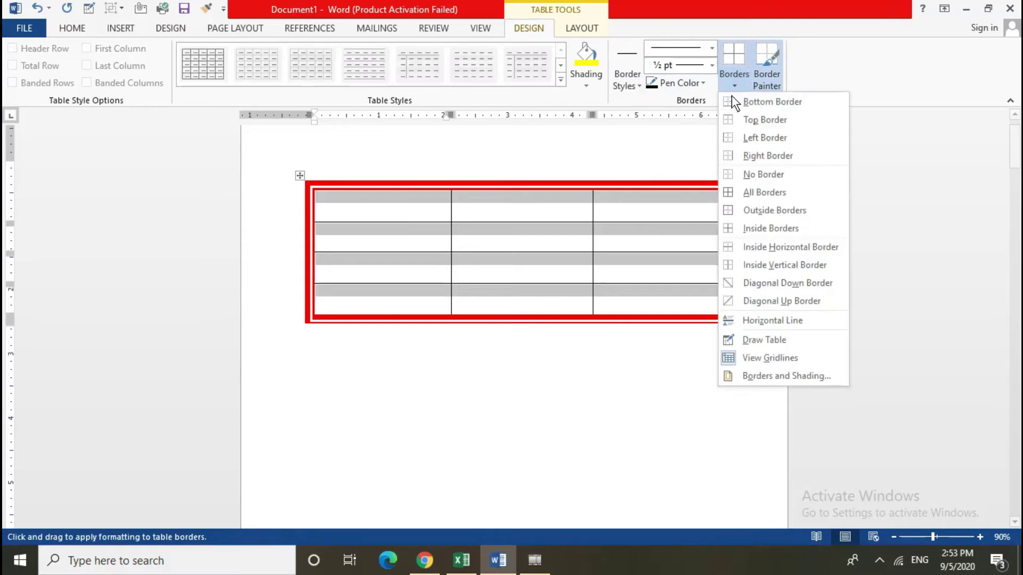
{"action": "left_click", "coordinate": [761, 192]}
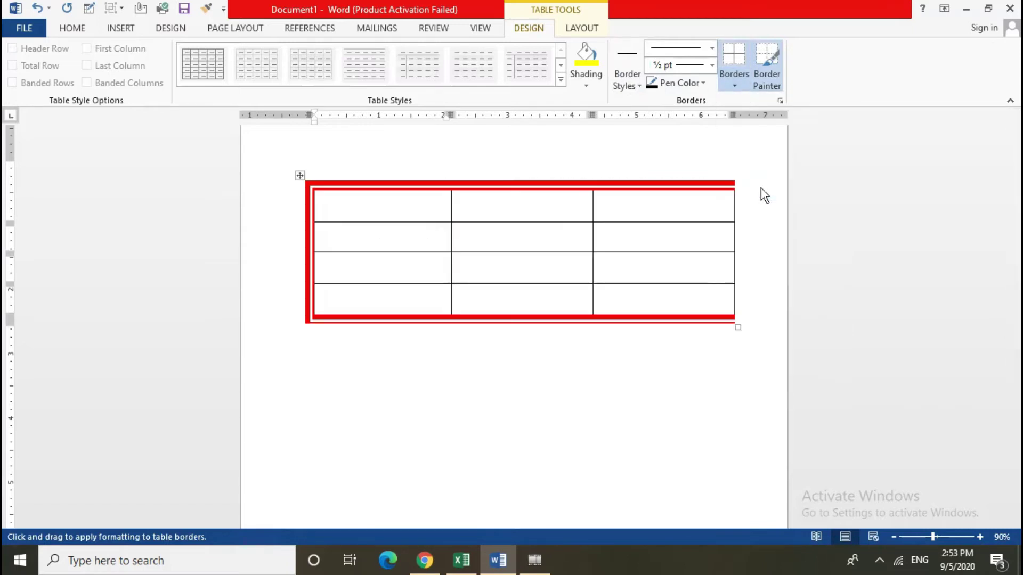
{"action": "left_click", "coordinate": [612, 320]}
- Browse the border placement and line style lists from the bottom-right cell, leaving them unchanged
{"action": "left_click", "coordinate": [641, 288]}
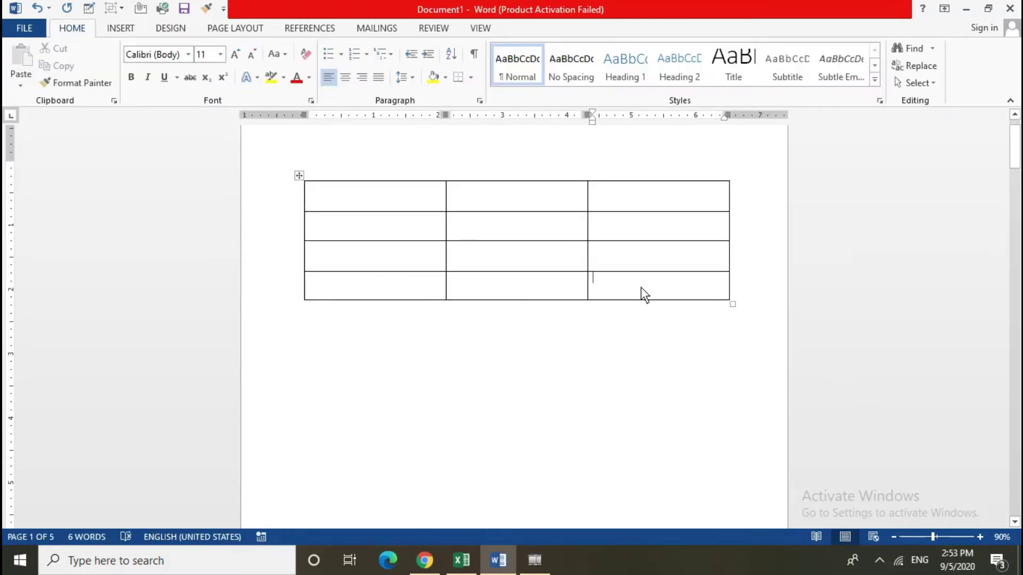
{"action": "left_click", "coordinate": [735, 88]}
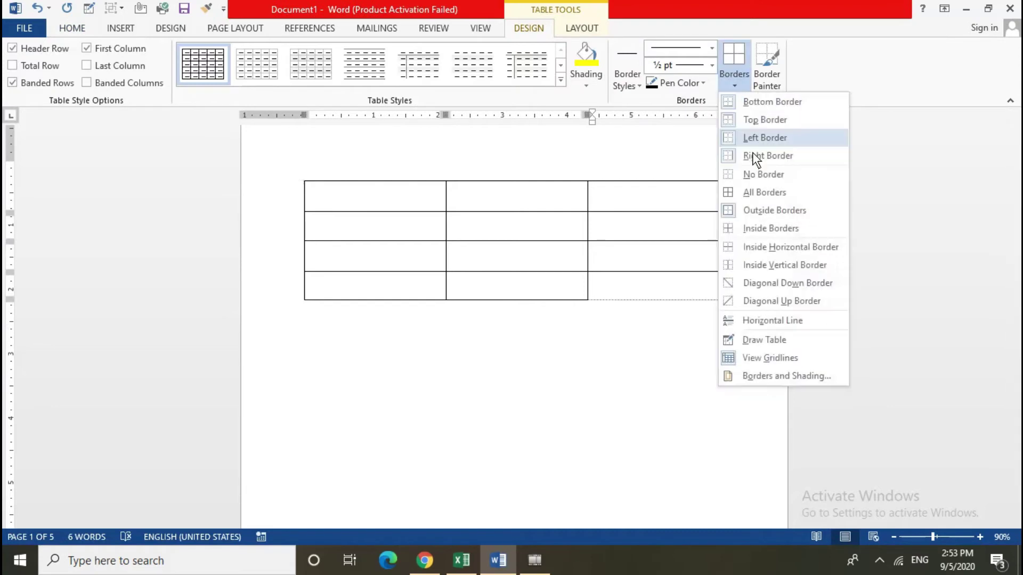
{"action": "left_click", "coordinate": [657, 193]}
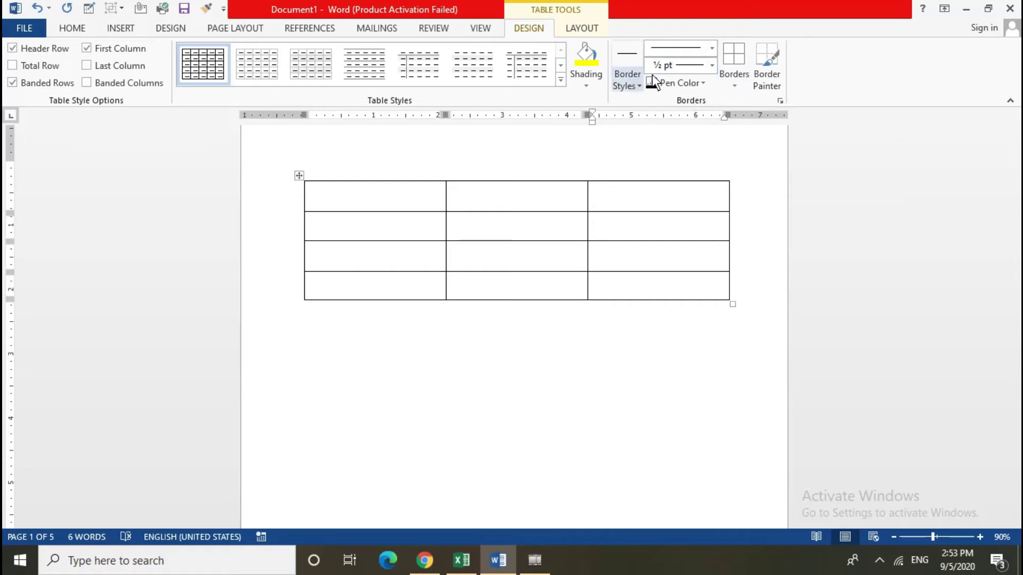
{"action": "left_click", "coordinate": [712, 48]}
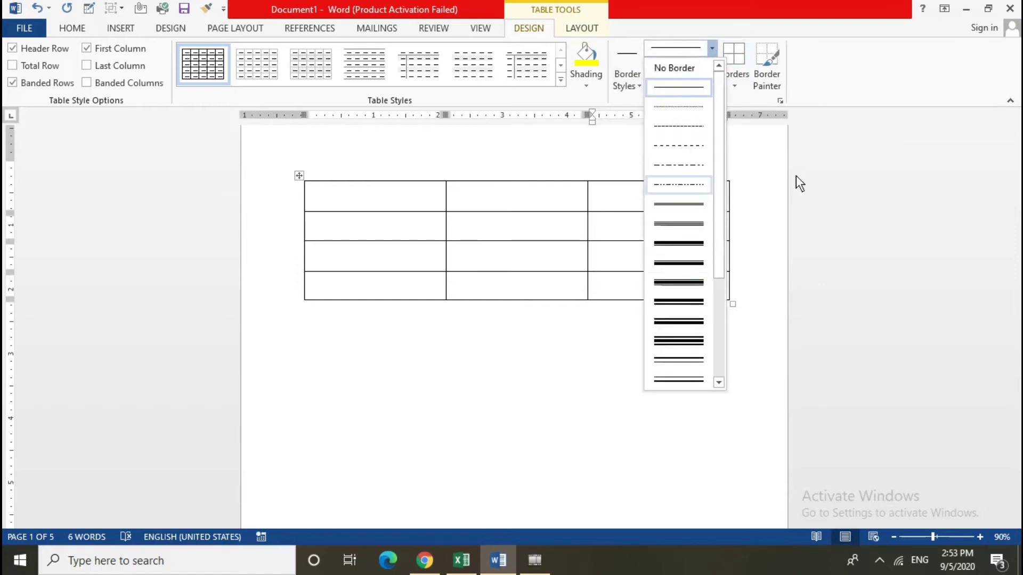
{"action": "scroll", "coordinate": [701, 208], "scroll_direction": "down", "scroll_amount": 3}
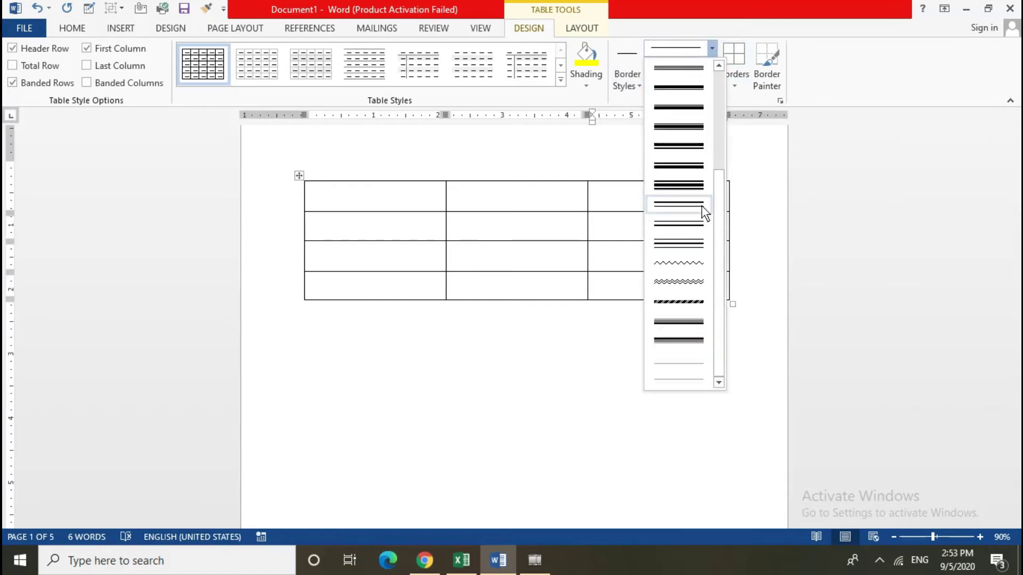
{"action": "left_click", "coordinate": [769, 187]}
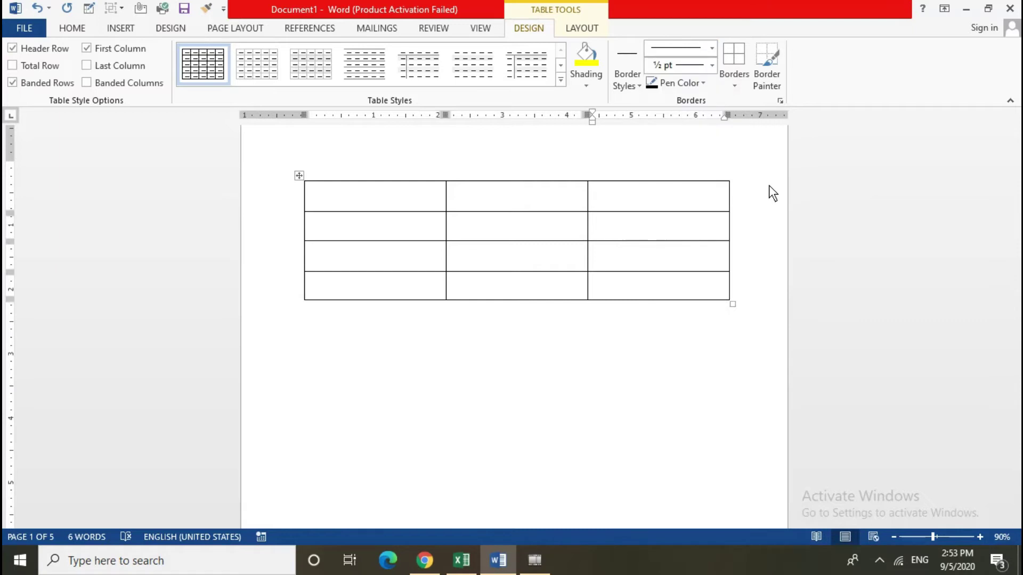
- Set the pen to 6 pt red and paint the table's right outer edge with it
{"action": "left_click", "coordinate": [712, 65]}
{"action": "left_click", "coordinate": [697, 240]}
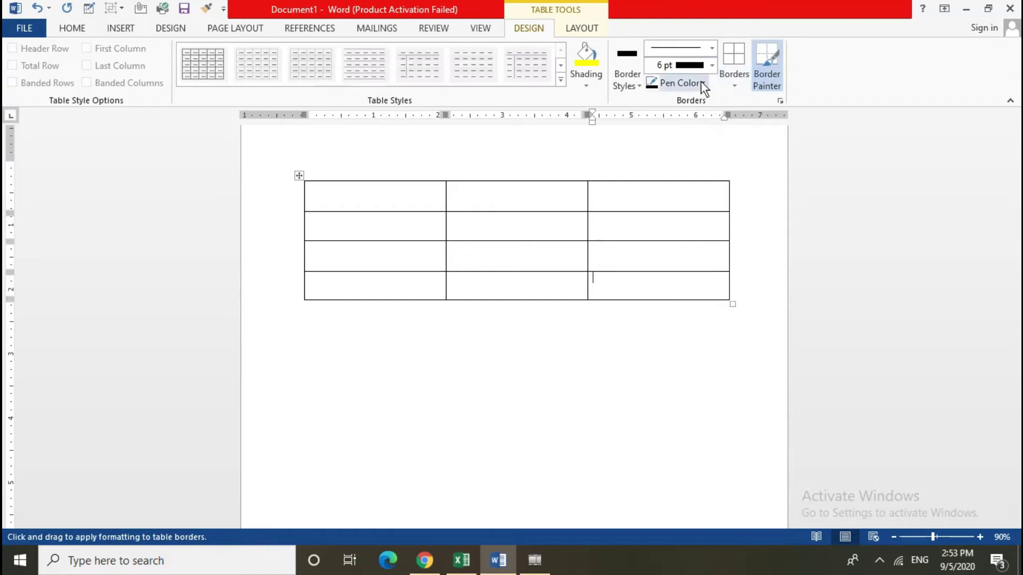
{"action": "left_click", "coordinate": [701, 83]}
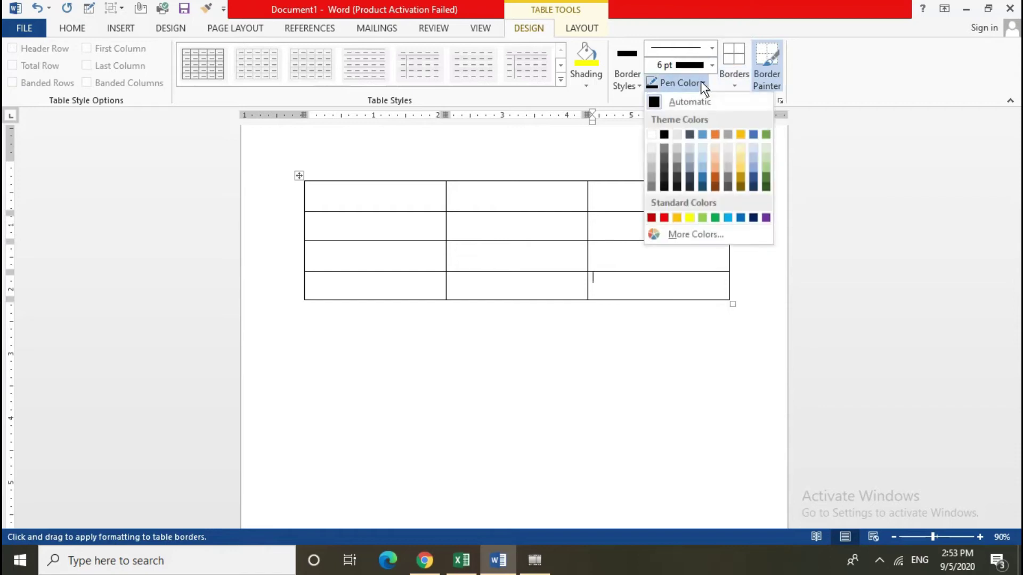
{"action": "left_click", "coordinate": [658, 217]}
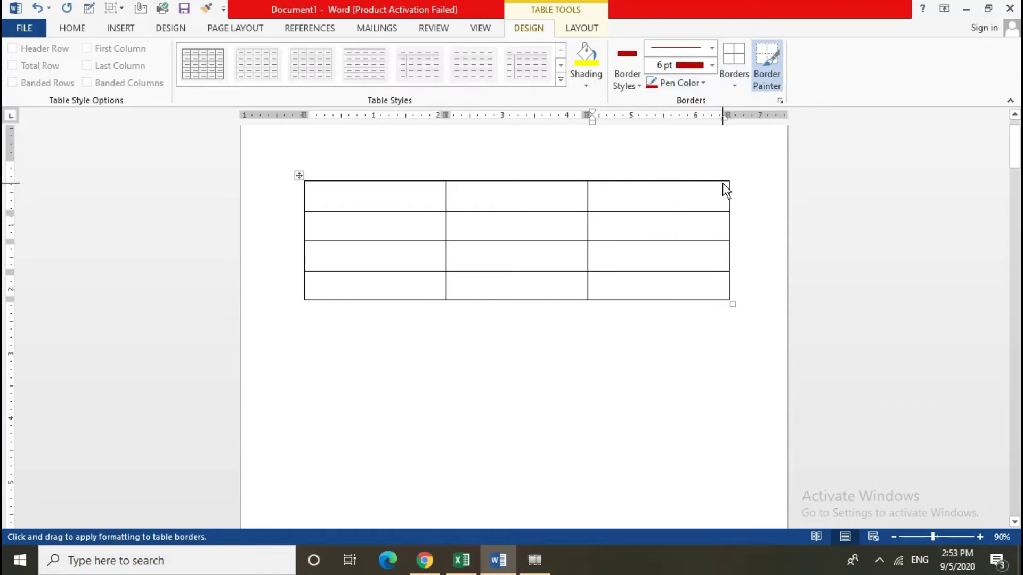
{"action": "left_click_drag", "start_coordinate": [726, 182], "coordinate": [740, 306]}
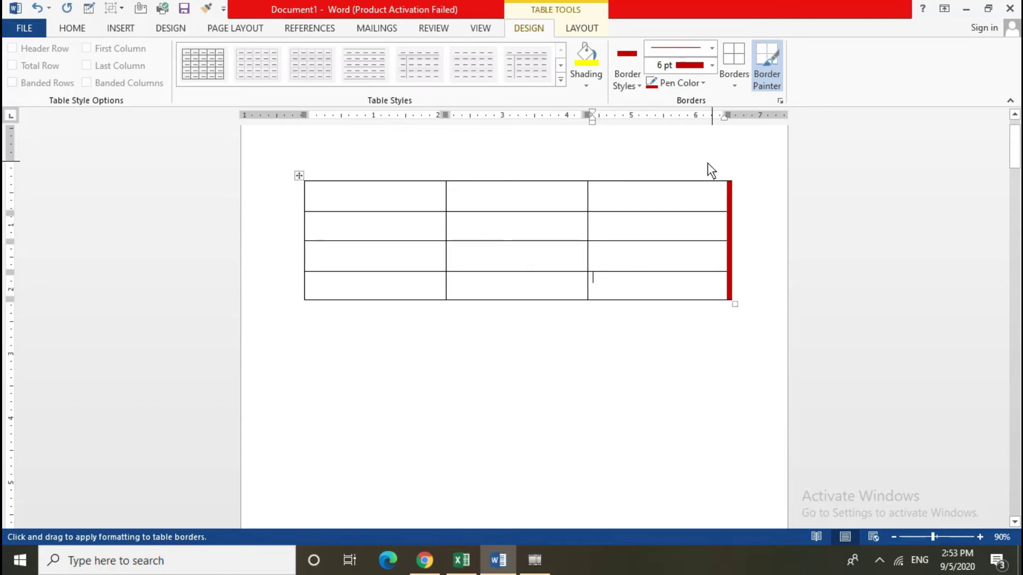
{"action": "left_click", "coordinate": [770, 83]}
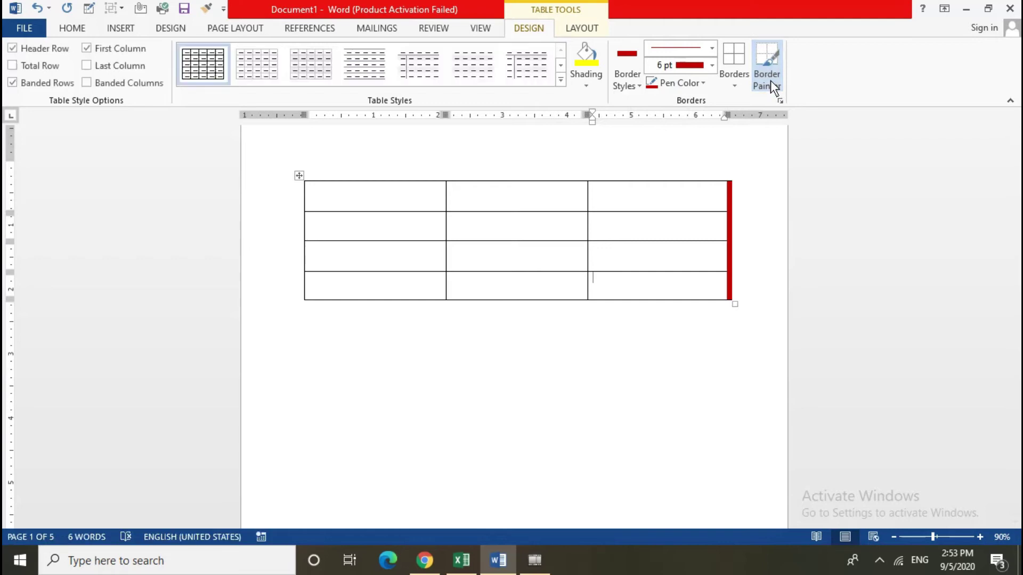
{"action": "mouse_move", "coordinate": [421, 217]}
{"action": "left_mouse_down"}
{"action": "mouse_move", "coordinate": [512, 235]}
{"action": "mouse_move", "coordinate": [629, 278]}
{"action": "left_mouse_up"}
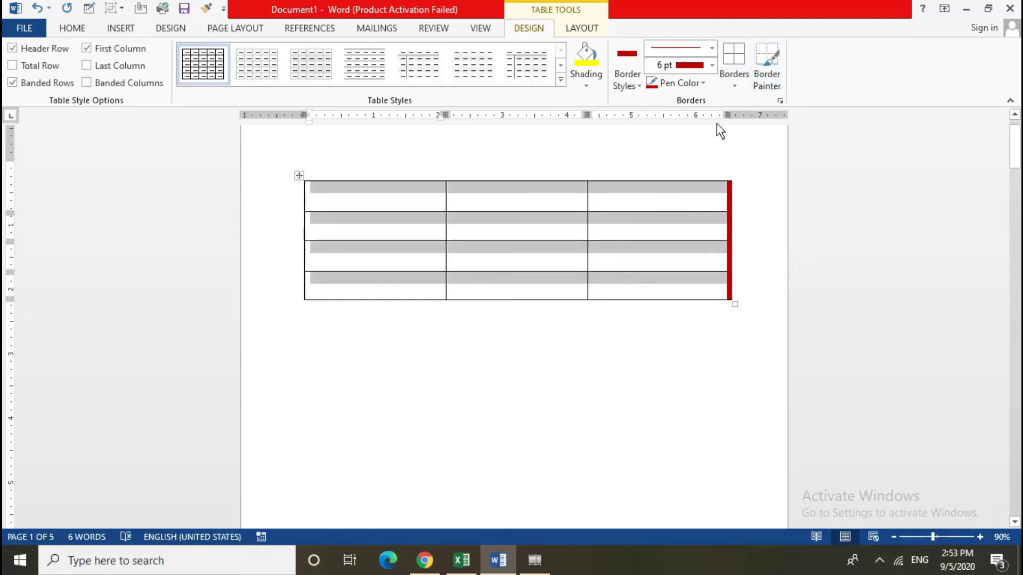
- Apply All Borders so every table line becomes thick red 6 pt
{"action": "left_click", "coordinate": [741, 82]}
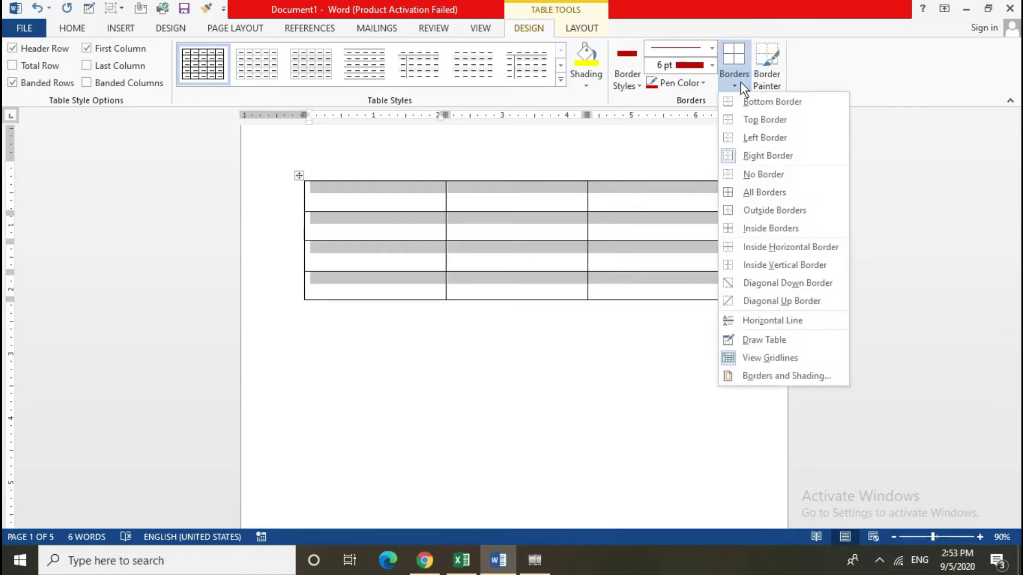
{"action": "left_click", "coordinate": [769, 195]}
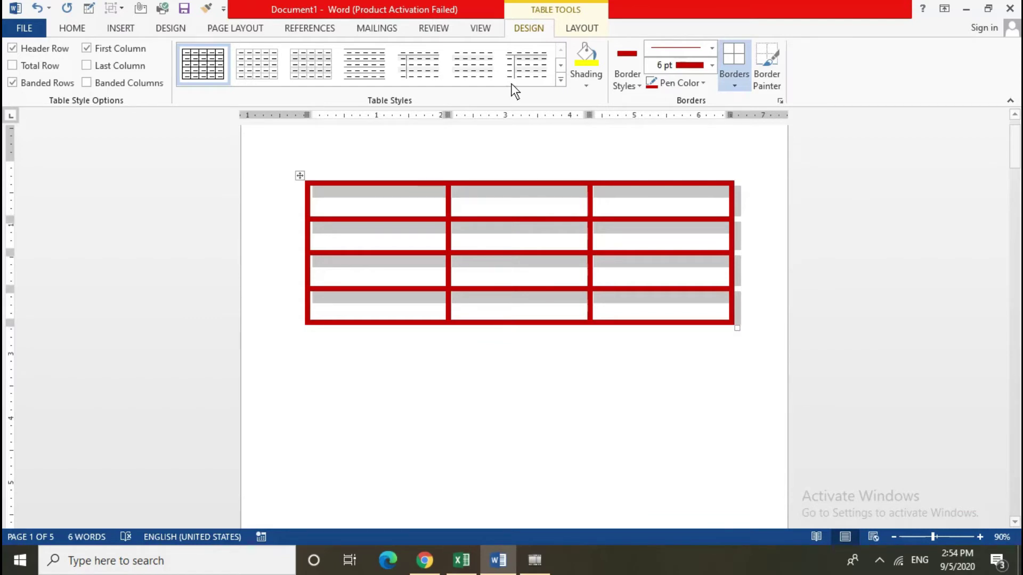
{"action": "left_click", "coordinate": [568, 402]}
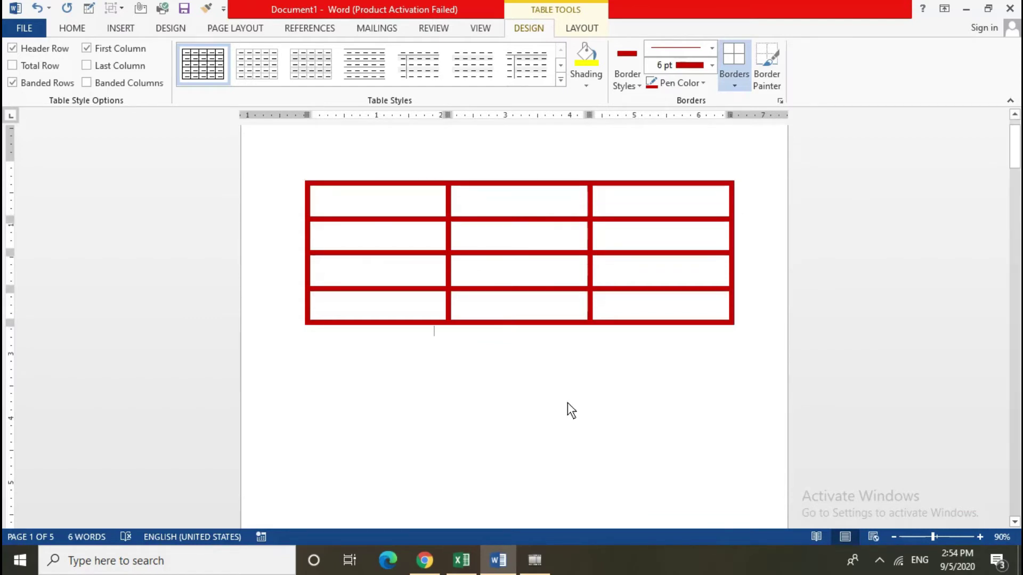
{"action": "left_click", "coordinate": [544, 317]}
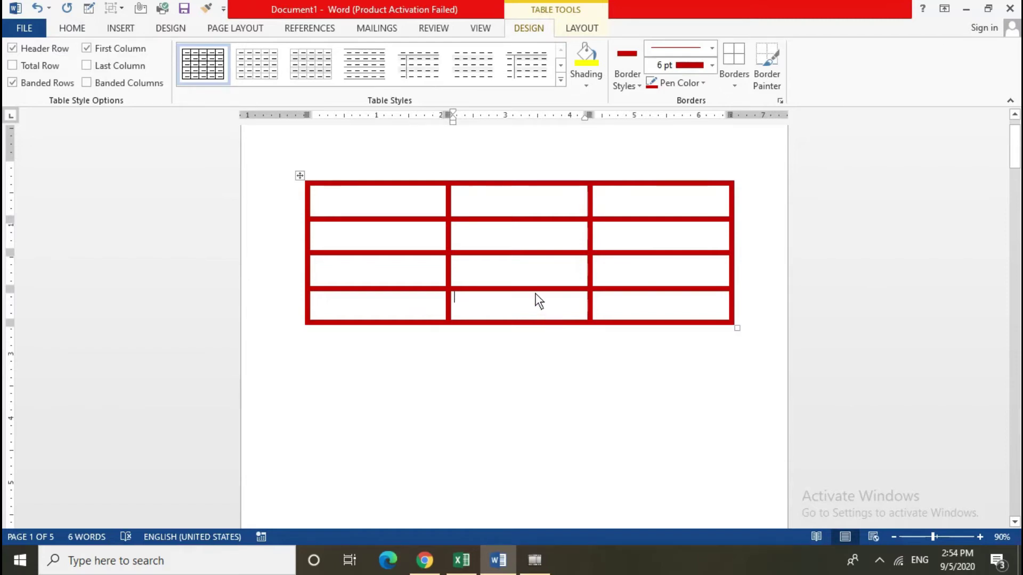
- On Table Tools Layout, drag-select table cells, the first column and the first row
{"action": "left_click", "coordinate": [579, 28]}
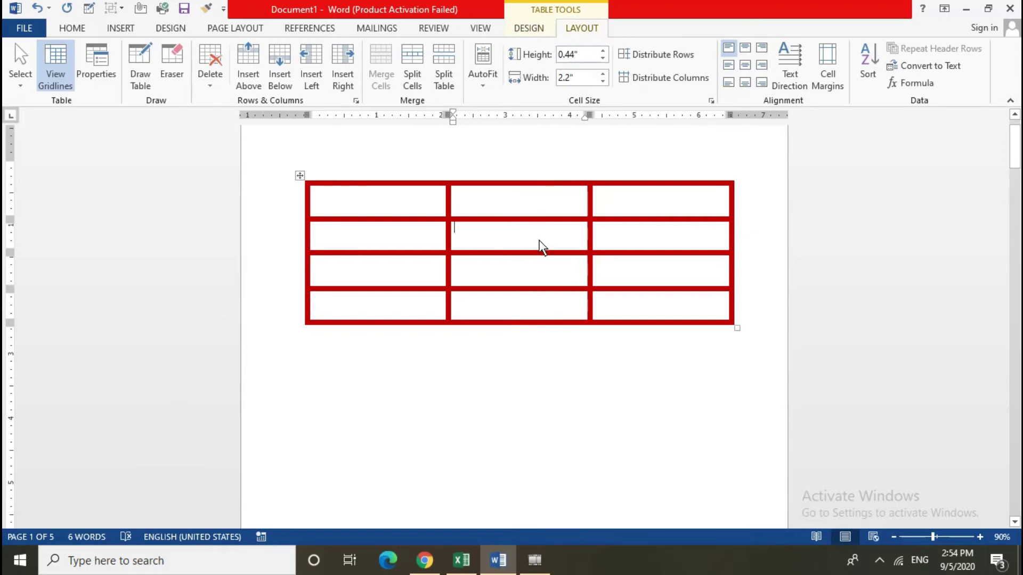
{"action": "left_click_drag", "start_coordinate": [377, 208], "coordinate": [391, 332]}
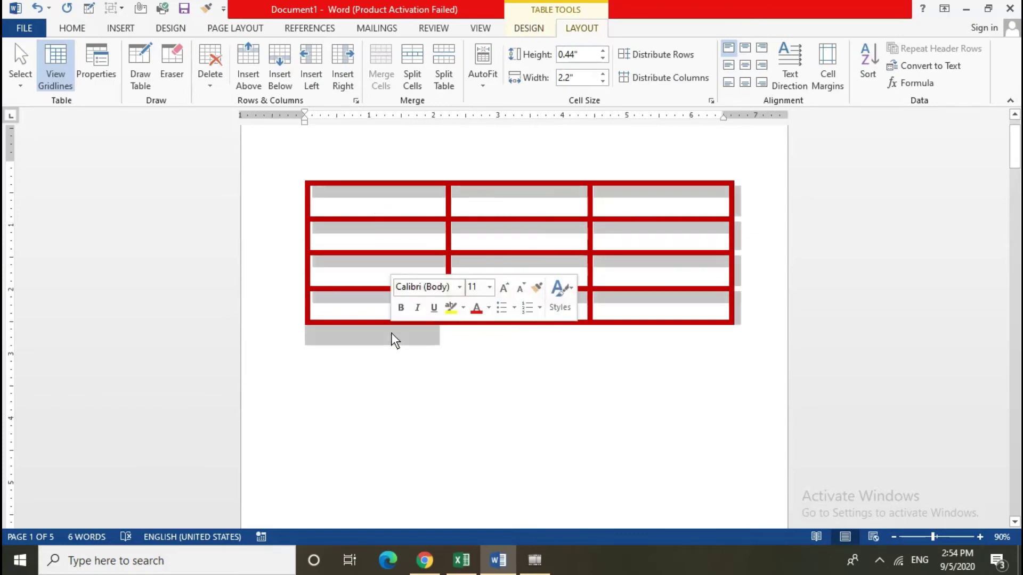
{"action": "left_click", "coordinate": [516, 386]}
{"action": "left_click_drag", "start_coordinate": [389, 240], "coordinate": [388, 299]}
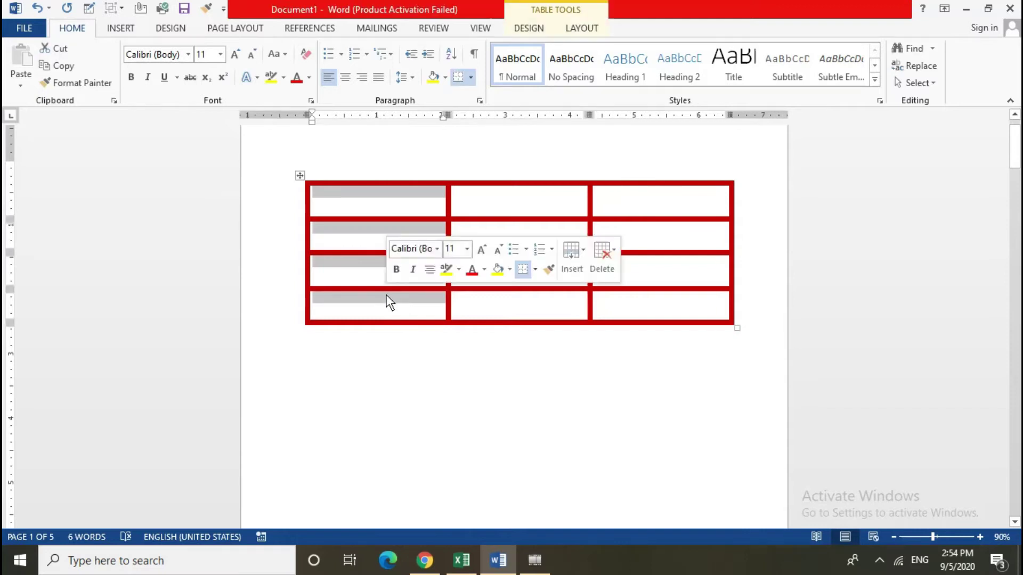
{"action": "left_click_drag", "start_coordinate": [404, 215], "coordinate": [614, 212]}
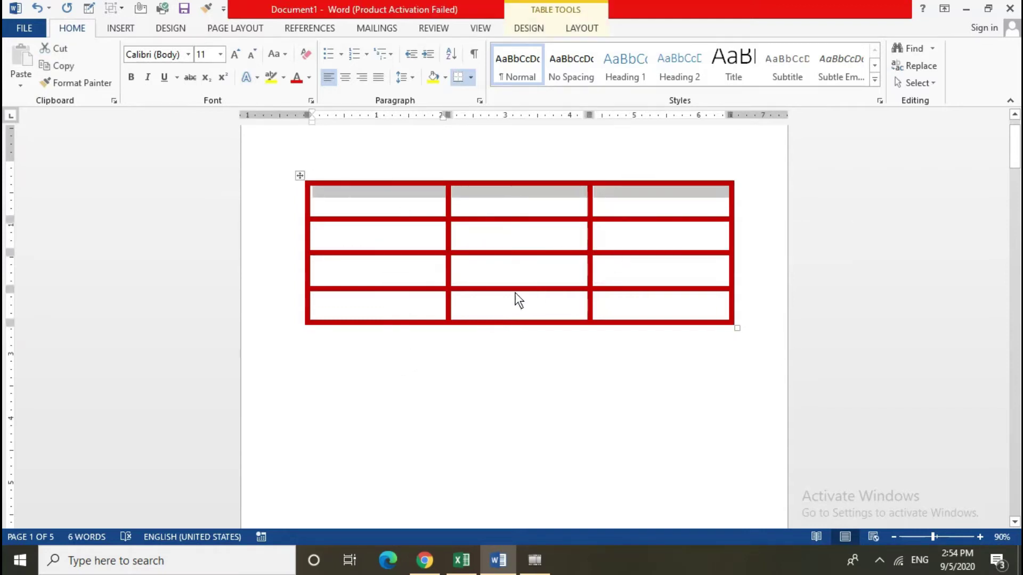
{"action": "left_click", "coordinate": [392, 273]}
{"action": "left_click_drag", "start_coordinate": [382, 211], "coordinate": [371, 301]}
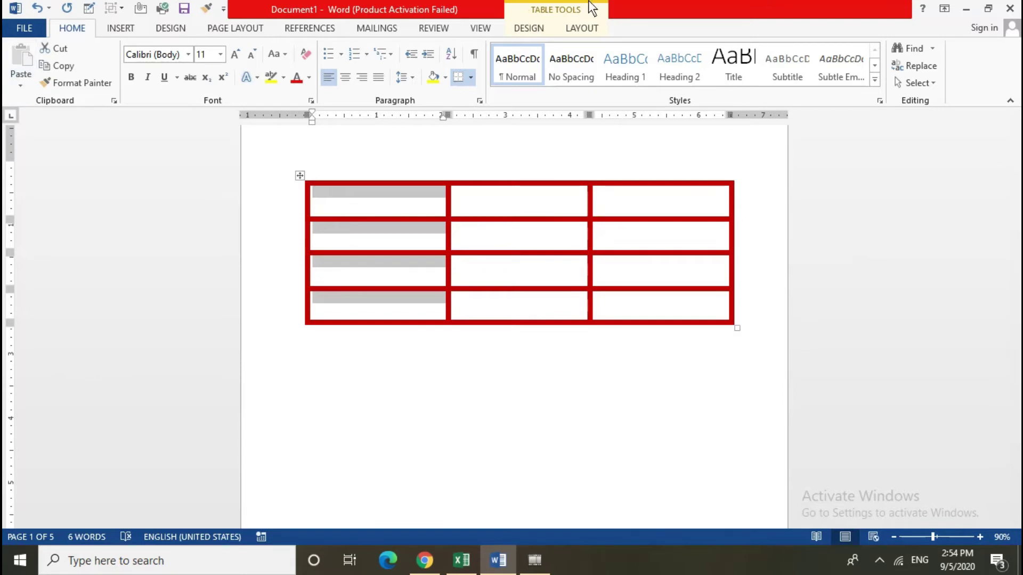
{"action": "left_click", "coordinate": [581, 28]}
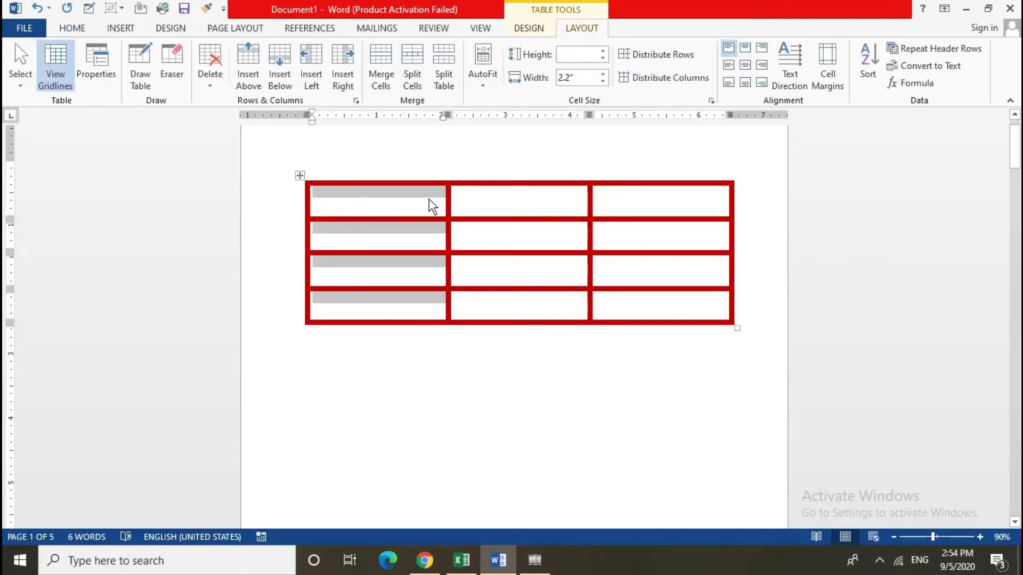
{"action": "left_click", "coordinate": [459, 207]}
{"action": "left_click", "coordinate": [405, 213]}
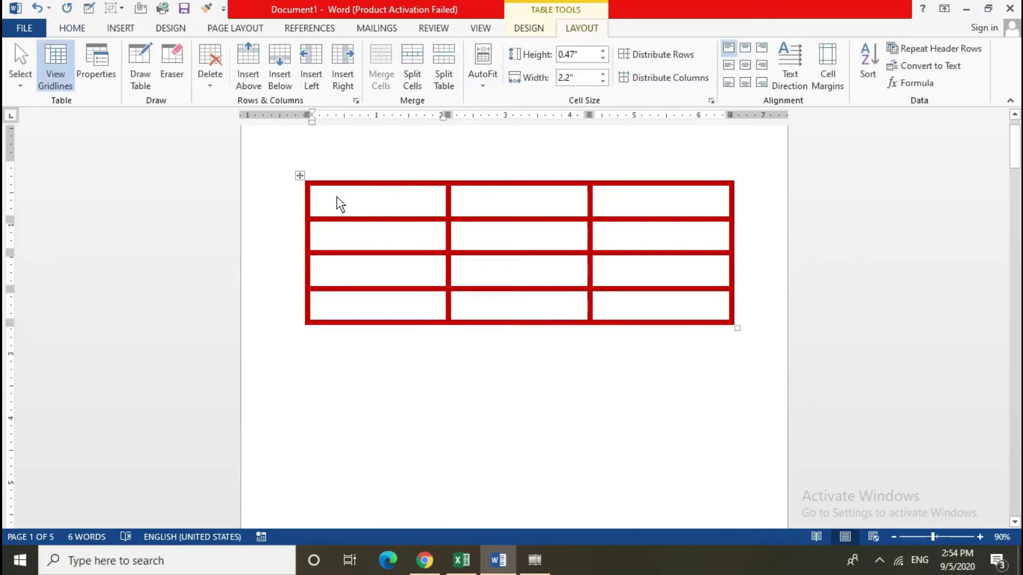
- Use the Select menu to select the first cell, the first column, then the second row
{"action": "left_click", "coordinate": [21, 85]}
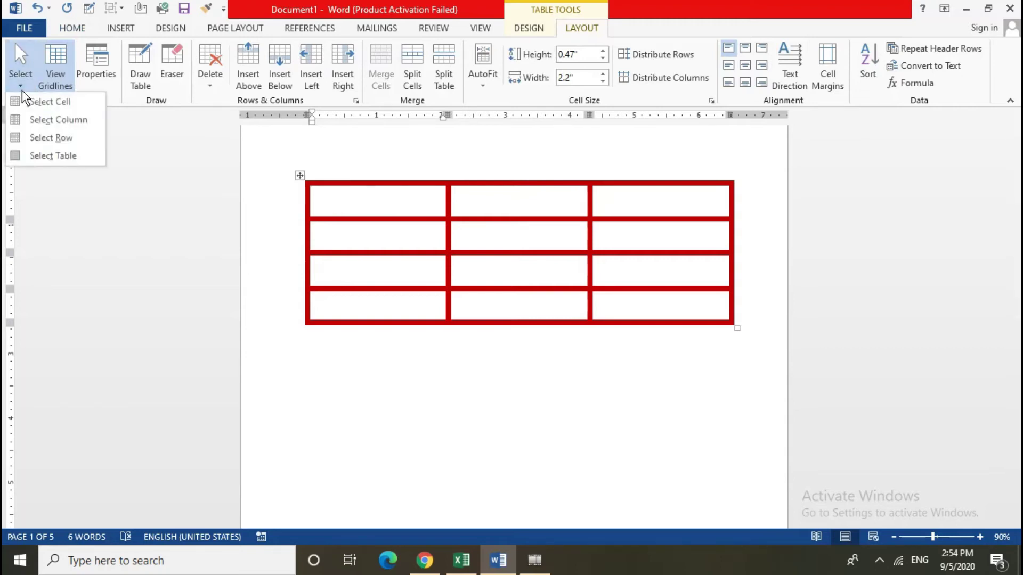
{"action": "left_click", "coordinate": [50, 102]}
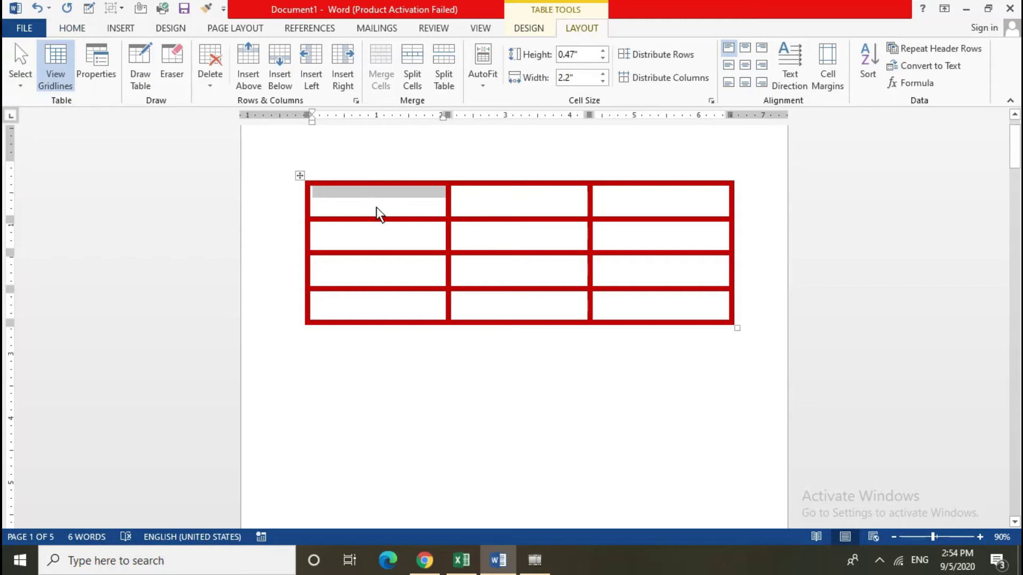
{"action": "left_click", "coordinate": [20, 80]}
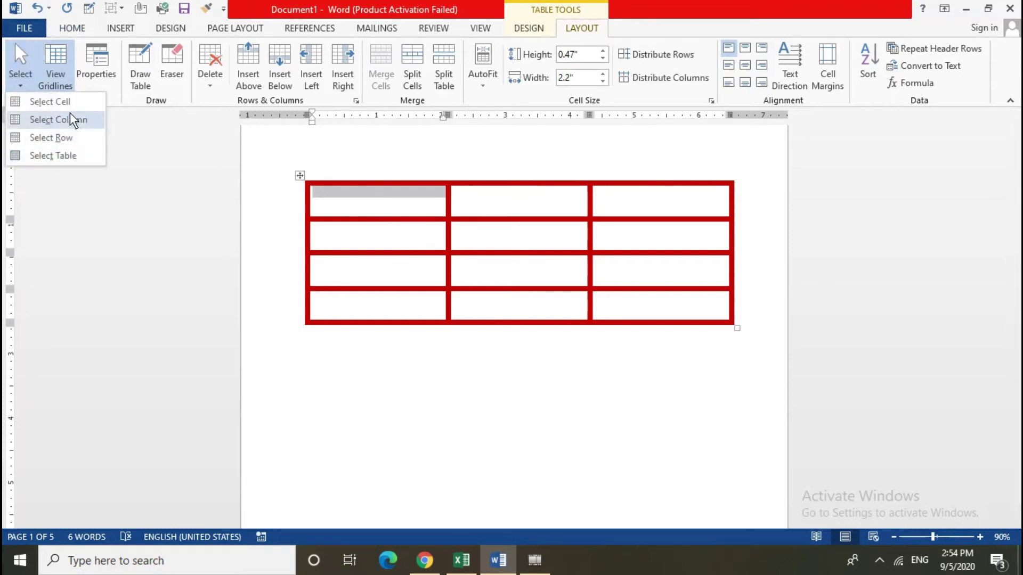
{"action": "left_click", "coordinate": [58, 120]}
{"action": "left_click", "coordinate": [432, 240]}
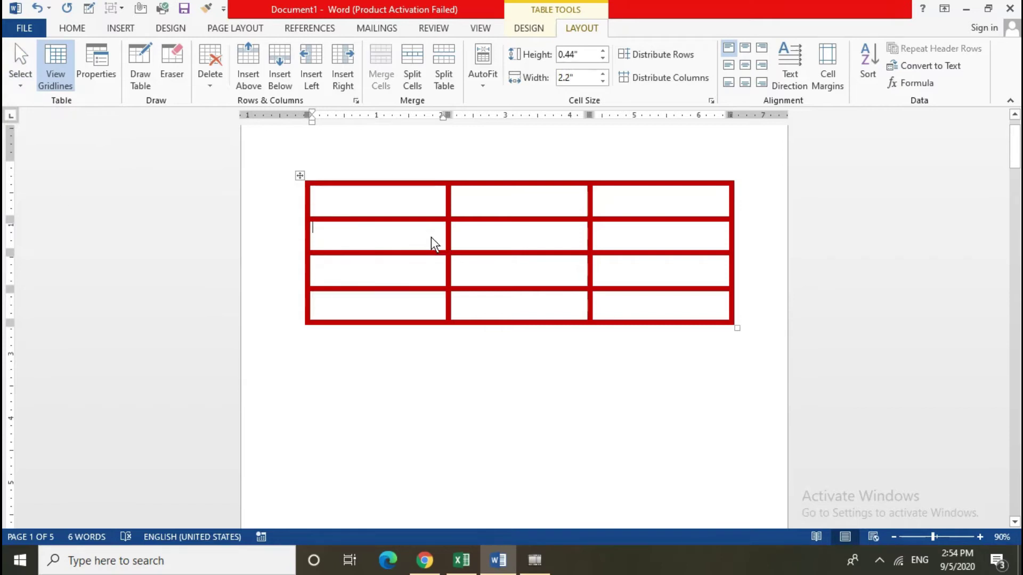
{"action": "left_click", "coordinate": [21, 77]}
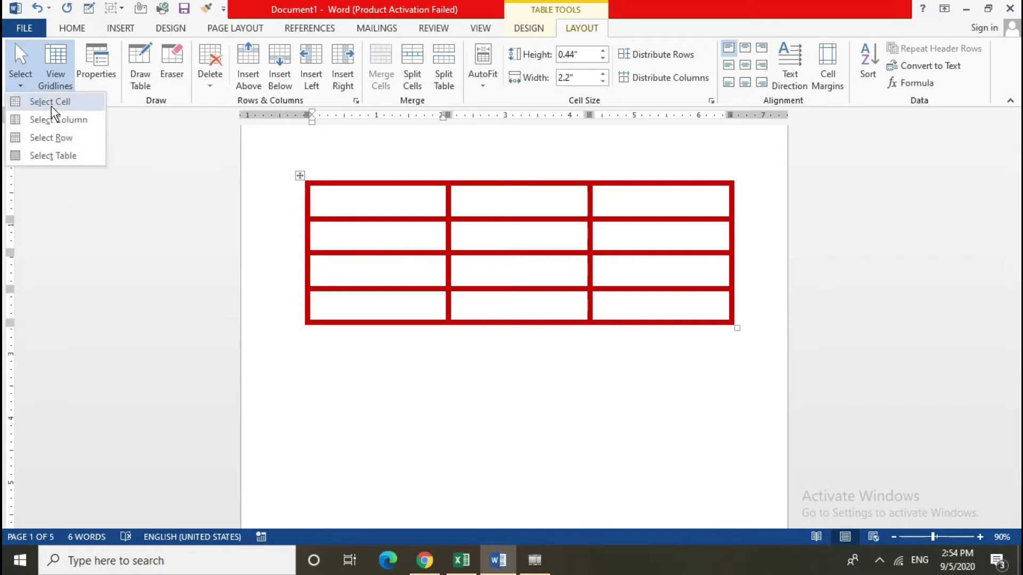
{"action": "left_click", "coordinate": [65, 138]}
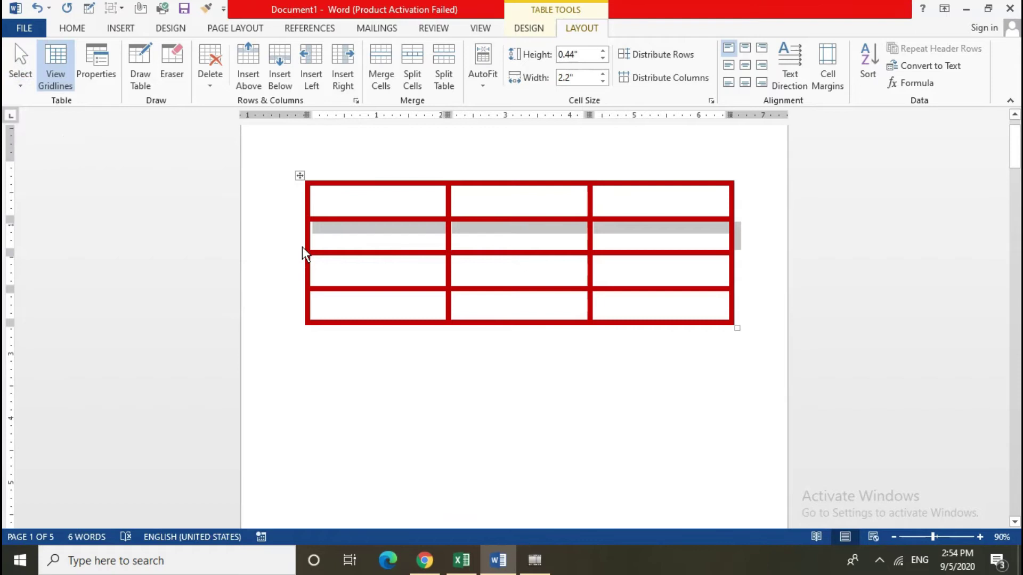
- Select the whole table, remove it with Delete > Delete Table, then undo the deletion
{"action": "left_click", "coordinate": [300, 176]}
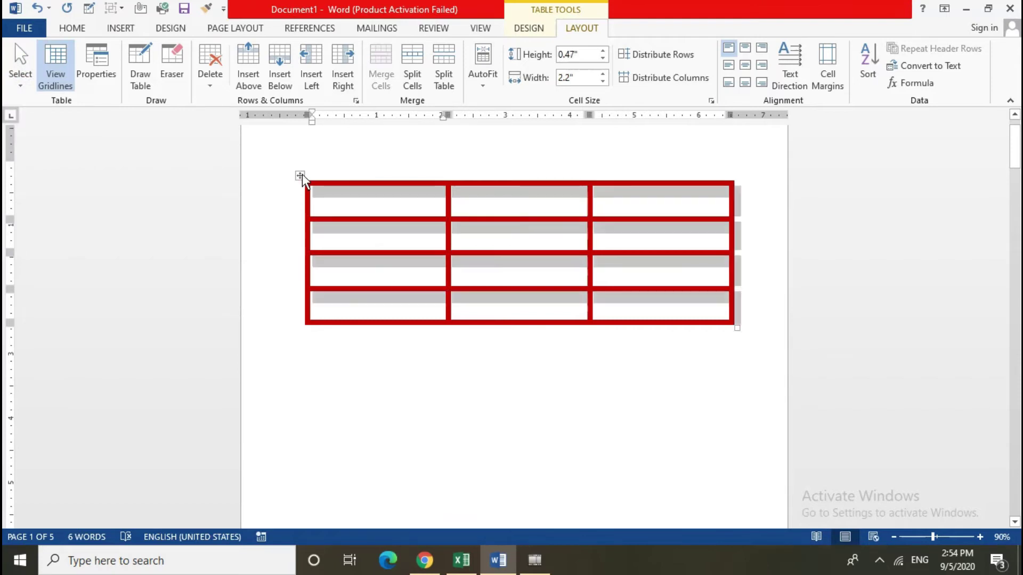
{"action": "left_click", "coordinate": [377, 248]}
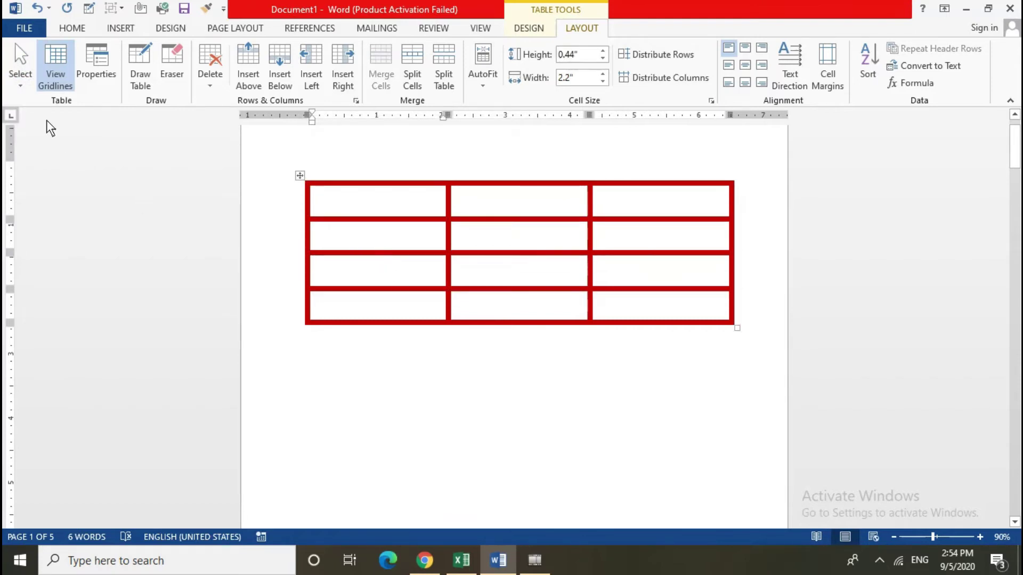
{"action": "left_click", "coordinate": [21, 85]}
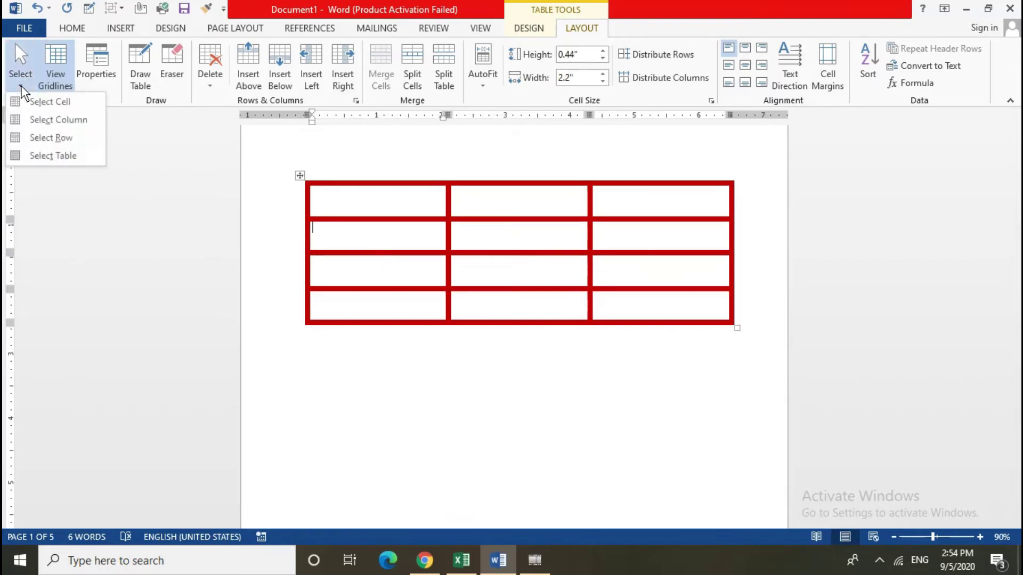
{"action": "left_click", "coordinate": [52, 156]}
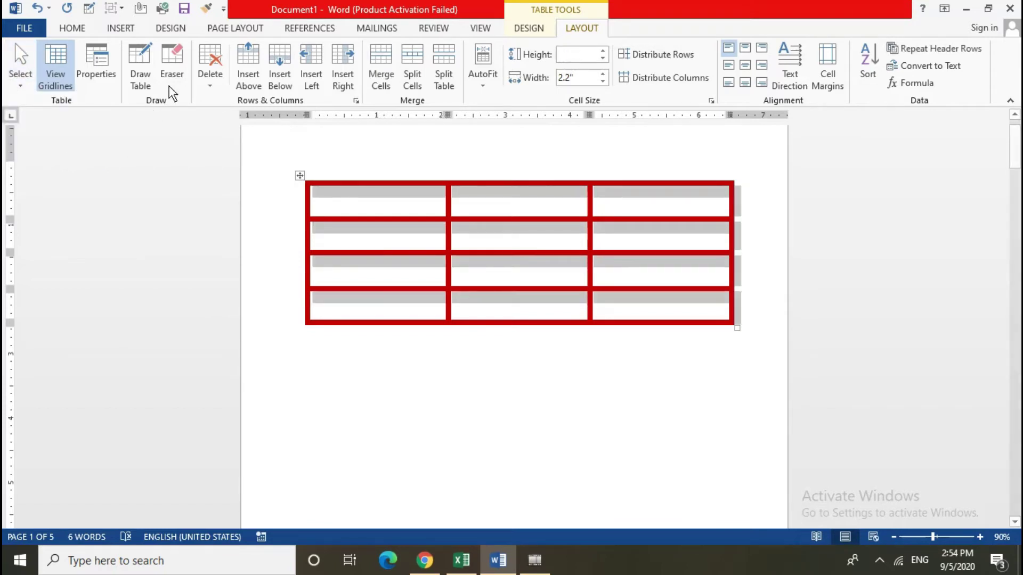
{"action": "left_click", "coordinate": [207, 69]}
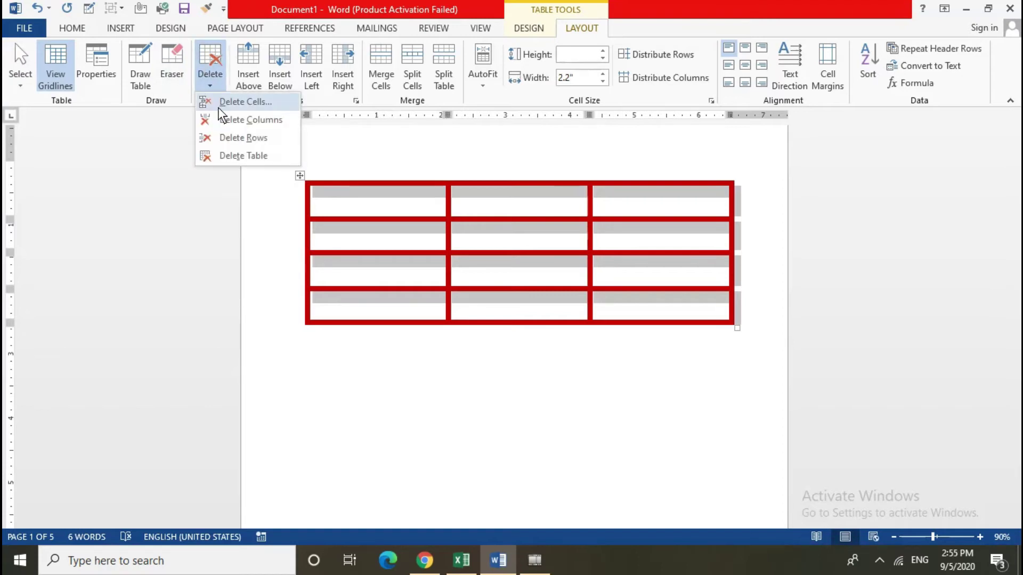
{"action": "left_click", "coordinate": [223, 159]}
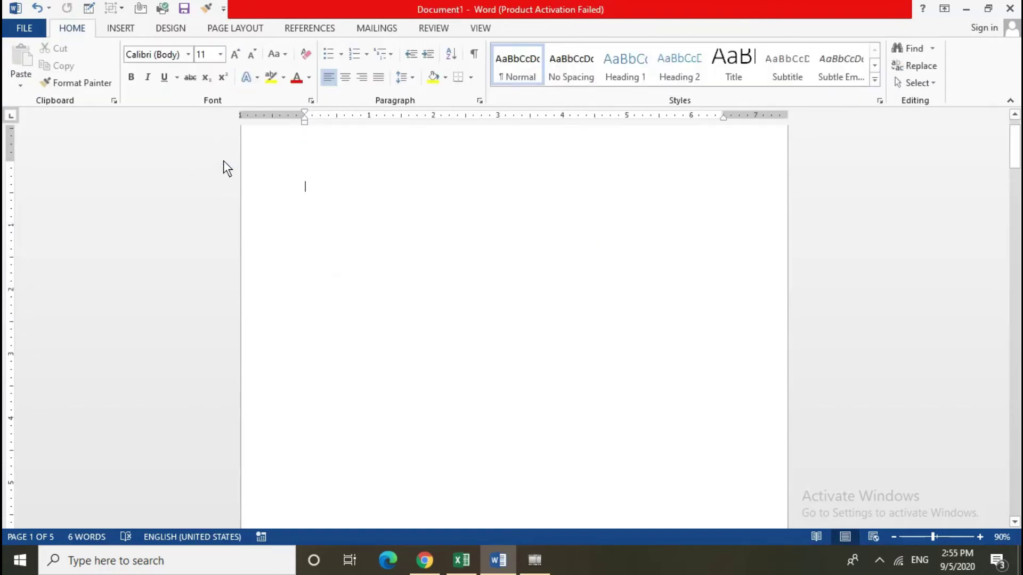
{"action": "left_click", "coordinate": [36, 7]}
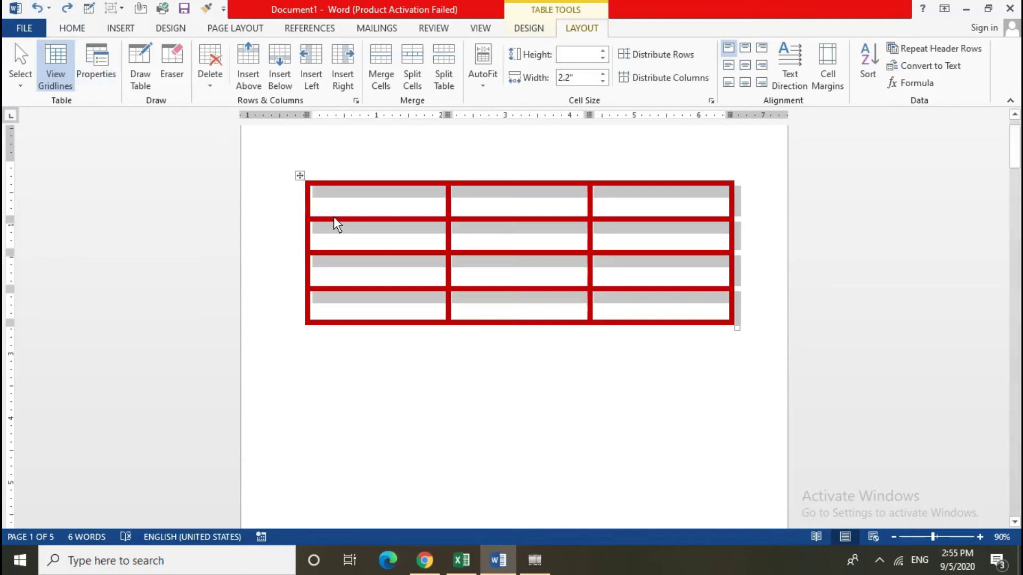
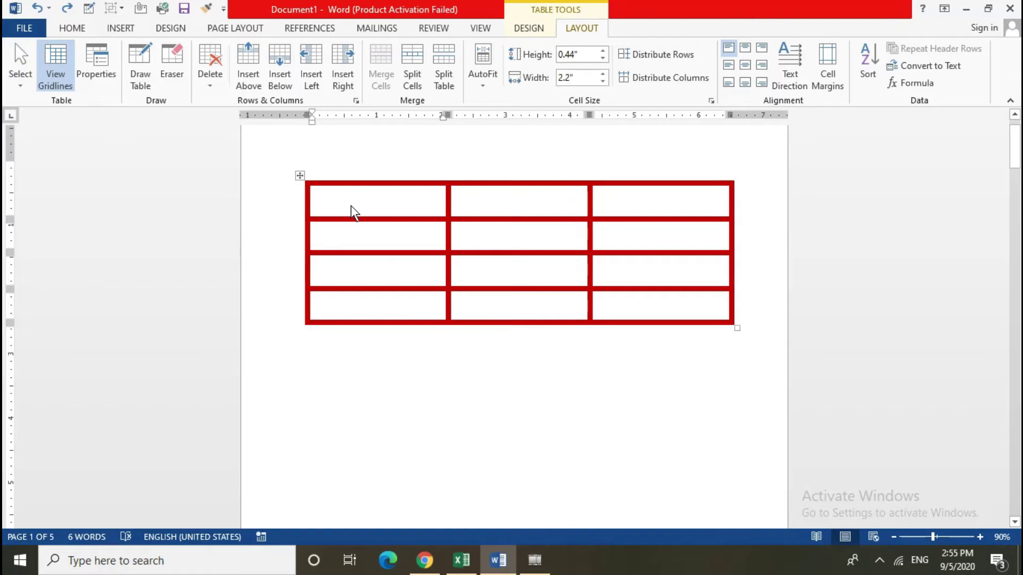
- Apply No Border to the top-left six cells (rows 1–3, columns 1–2), leaving the red borders elsewhere
{"action": "scroll", "coordinate": [352, 212], "scroll_direction": "up", "scroll_amount": 2}
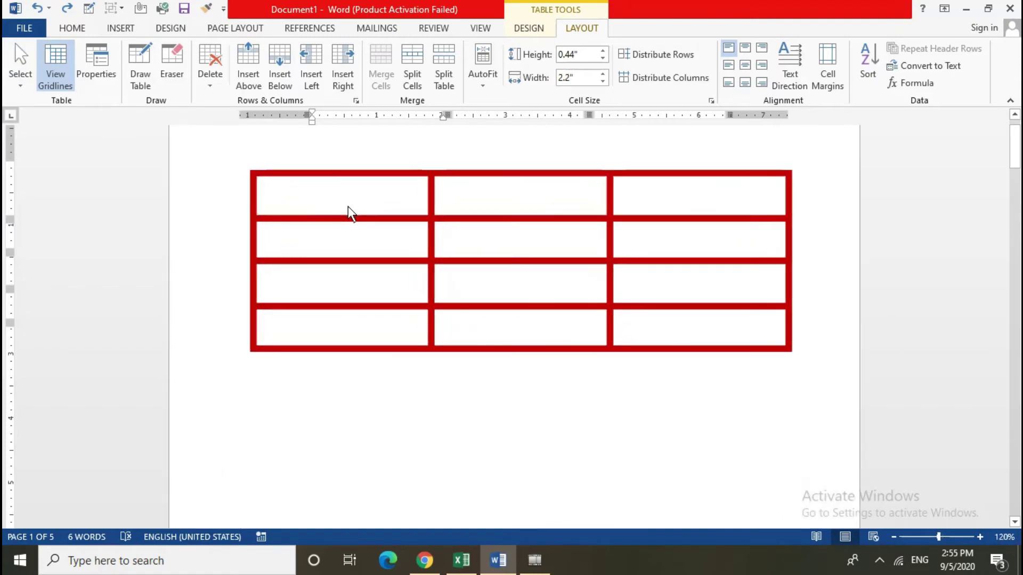
{"action": "scroll", "coordinate": [351, 212], "scroll_direction": "up", "scroll_amount": 2}
{"action": "scroll", "coordinate": [352, 212], "scroll_direction": "up", "scroll_amount": 1}
{"action": "scroll", "coordinate": [352, 212], "scroll_direction": "up", "scroll_amount": 1}
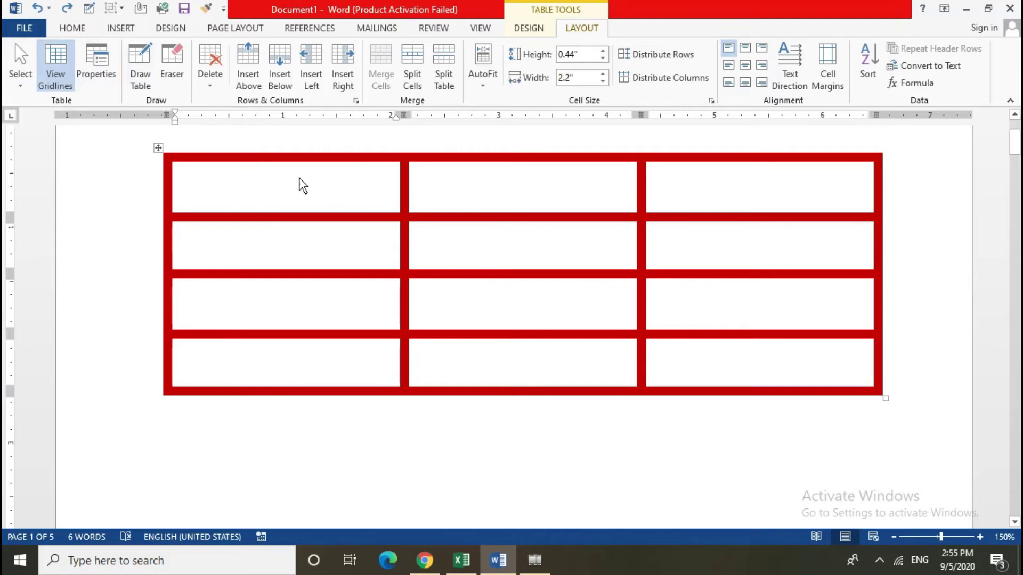
{"action": "left_click_drag", "start_coordinate": [311, 190], "coordinate": [558, 297]}
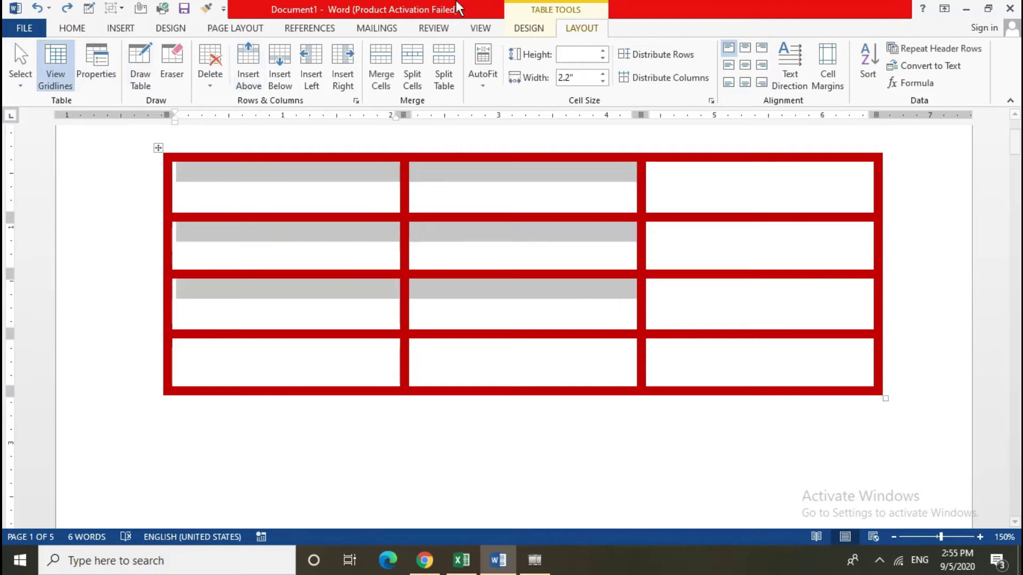
{"action": "left_click", "coordinate": [530, 30]}
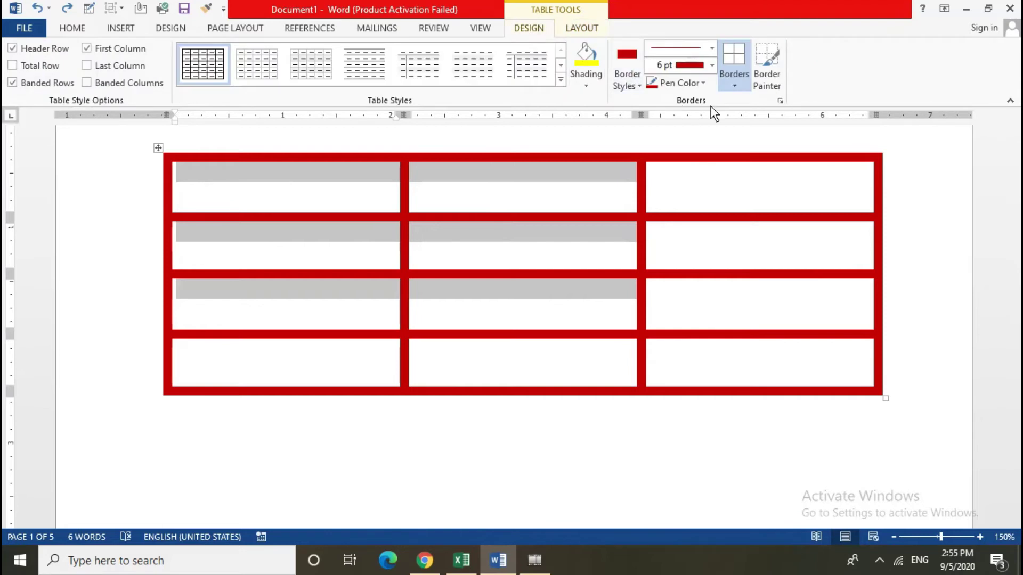
{"action": "left_click", "coordinate": [733, 81]}
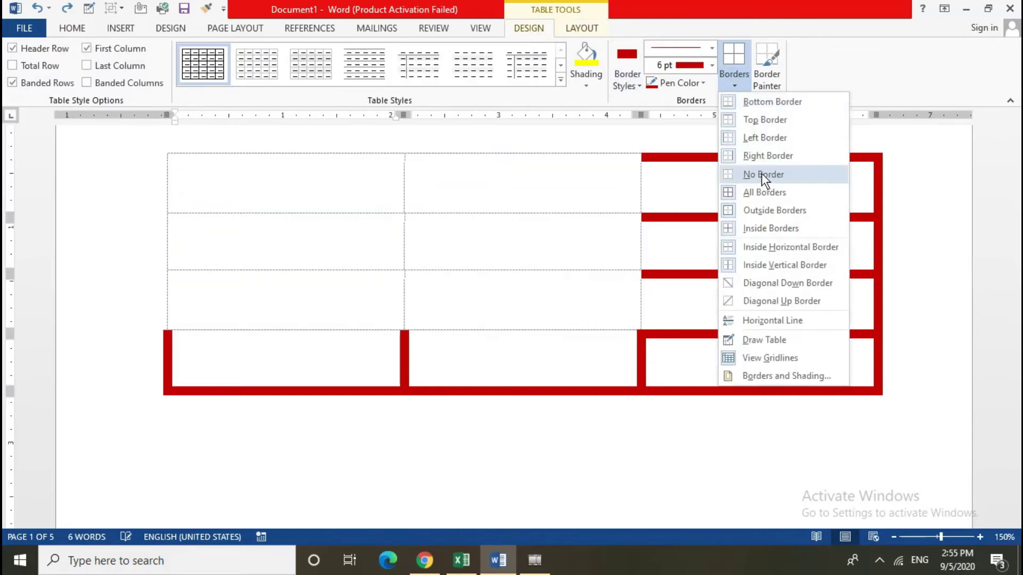
{"action": "left_click", "coordinate": [761, 174]}
{"action": "left_click", "coordinate": [554, 361]}
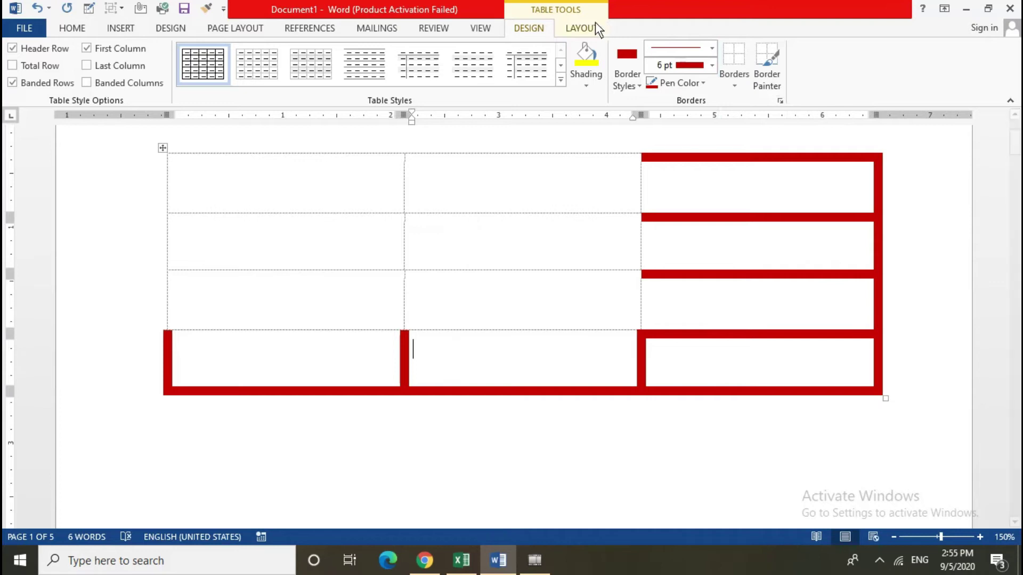
{"action": "left_click", "coordinate": [583, 30]}
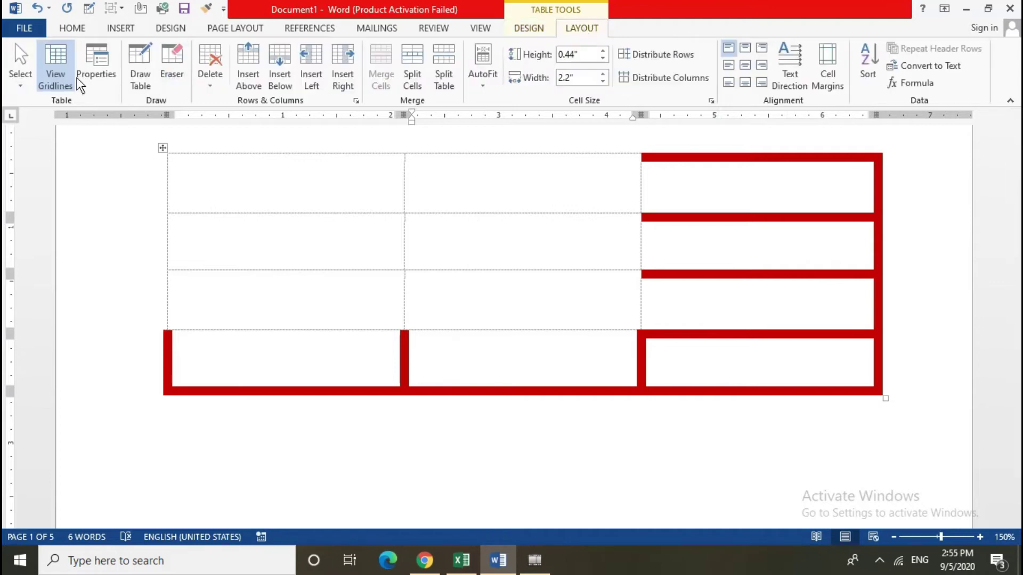
{"action": "left_click", "coordinate": [56, 80]}
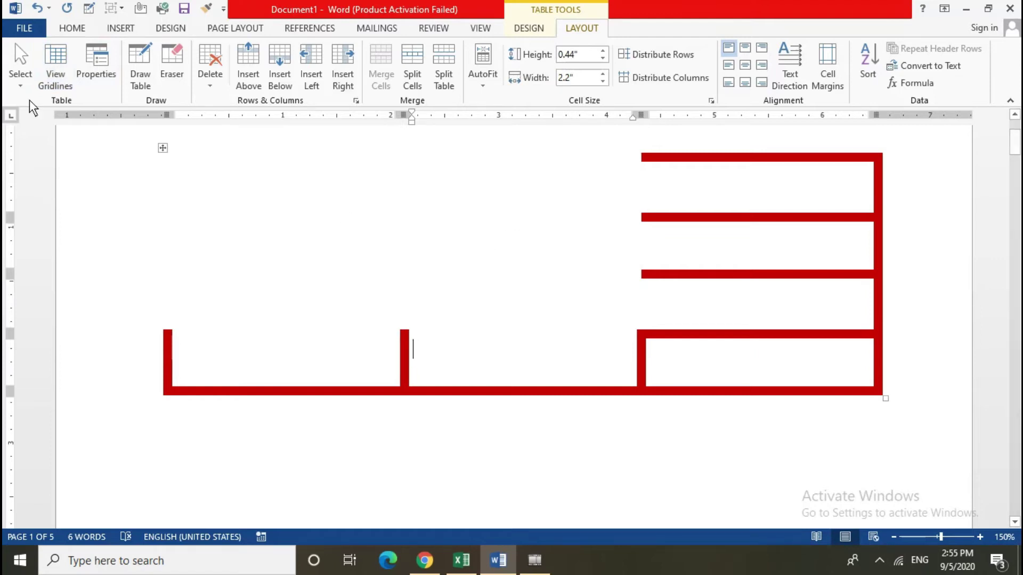
{"action": "left_click", "coordinate": [68, 82]}
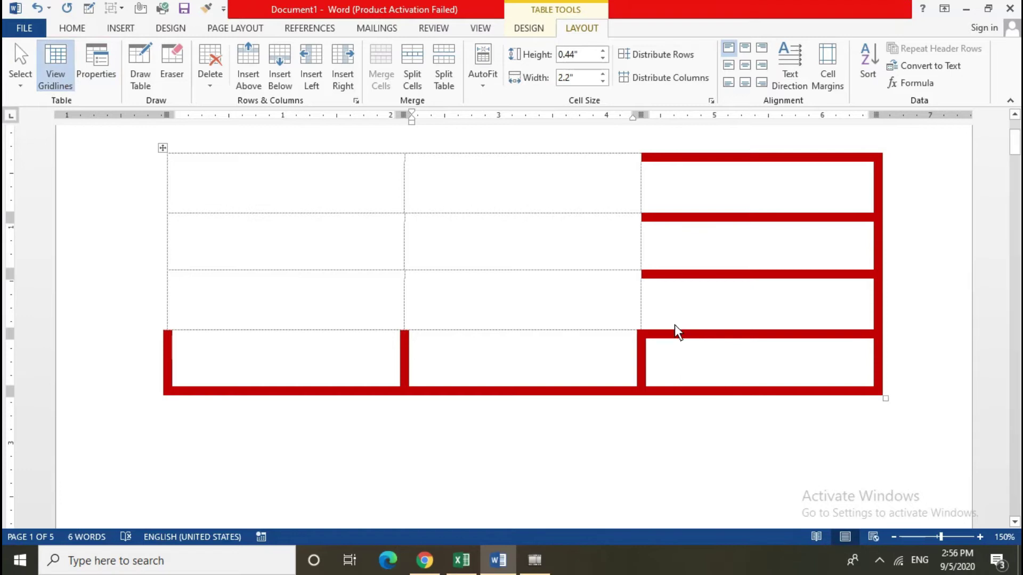
{"action": "left_click", "coordinate": [700, 256]}
{"action": "left_click", "coordinate": [96, 67]}
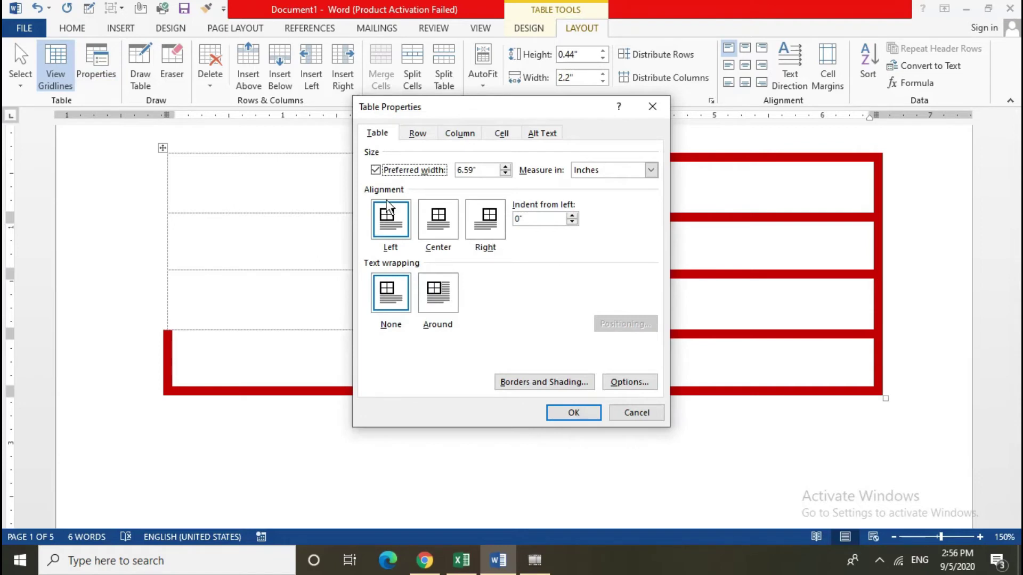
{"action": "left_click", "coordinate": [636, 413]}
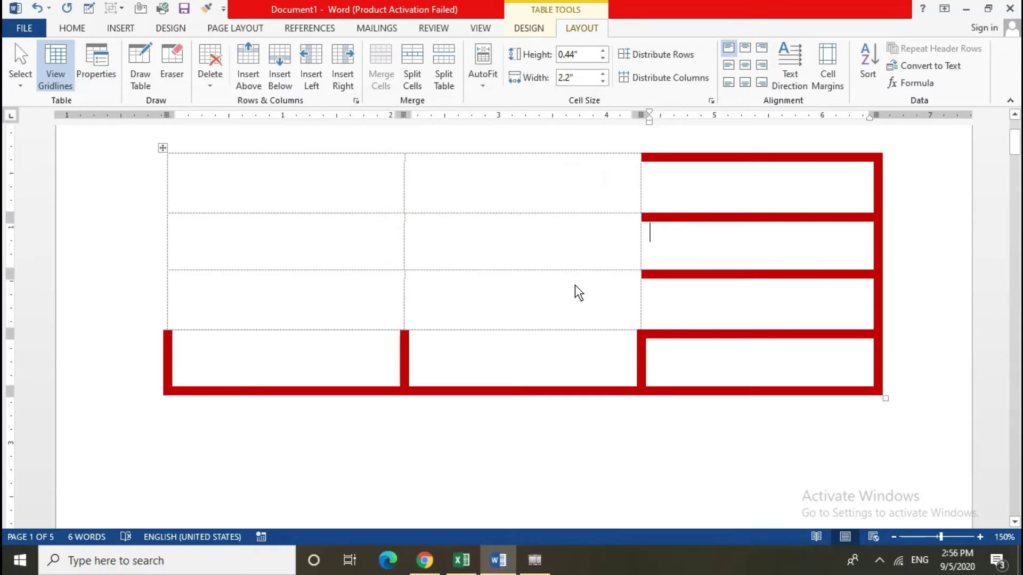
{"action": "scroll", "coordinate": [576, 290], "scroll_direction": "down", "scroll_amount": 5}
{"action": "scroll", "coordinate": [554, 290], "scroll_direction": "down", "scroll_amount": 5}
{"action": "scroll", "coordinate": [554, 290], "scroll_direction": "down", "scroll_amount": 3}
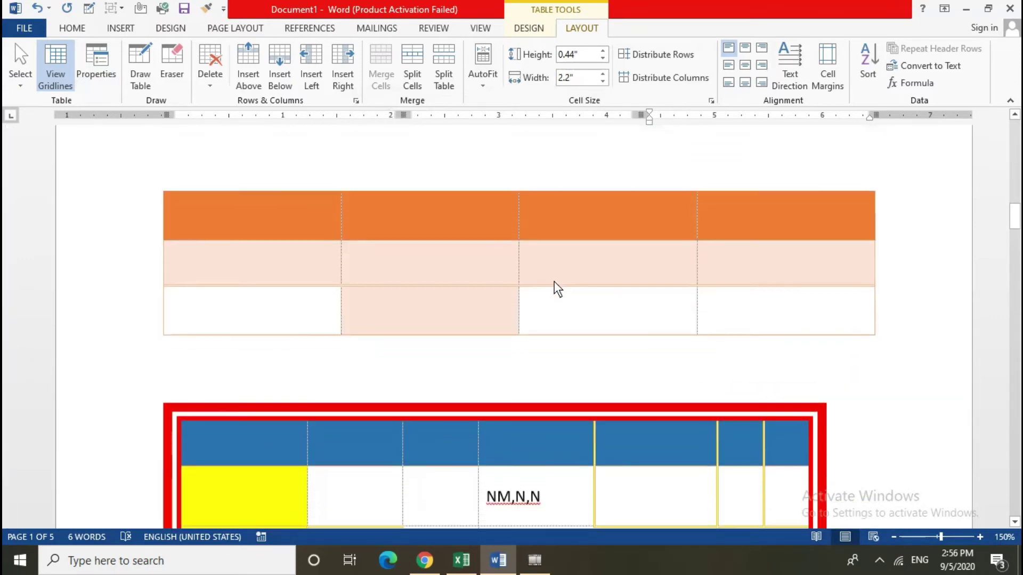
{"action": "scroll", "coordinate": [586, 304], "scroll_direction": "down", "scroll_amount": 4}
{"action": "scroll", "coordinate": [589, 312], "scroll_direction": "down", "scroll_amount": 4}
{"action": "scroll", "coordinate": [589, 311], "scroll_direction": "down", "scroll_amount": 3}
{"action": "scroll", "coordinate": [589, 306], "scroll_direction": "up", "scroll_amount": 6}
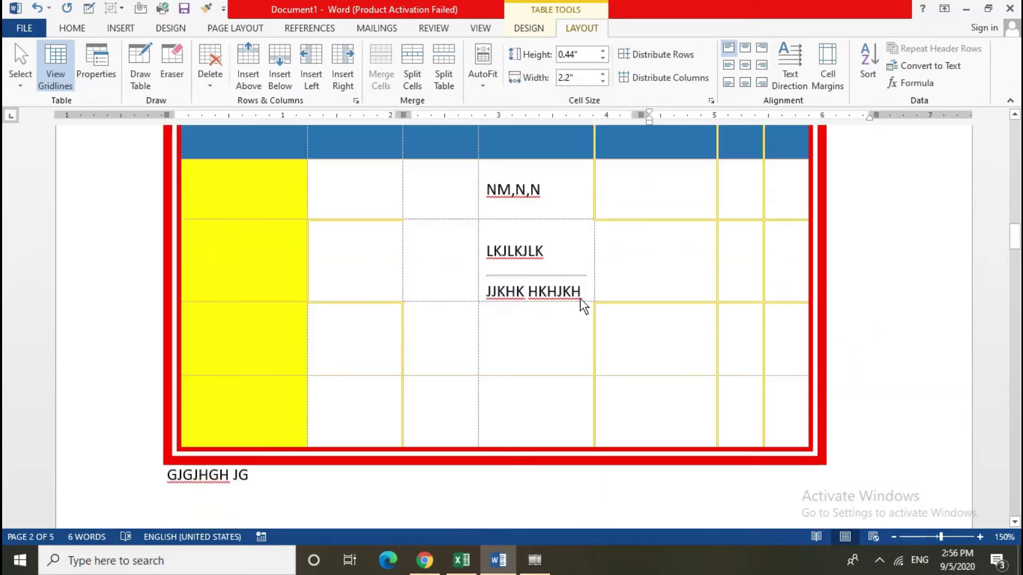
{"action": "scroll", "coordinate": [586, 305], "scroll_direction": "up", "scroll_amount": 3}
{"action": "scroll", "coordinate": [730, 289], "scroll_direction": "up", "scroll_amount": 2}
{"action": "scroll", "coordinate": [646, 283], "scroll_direction": "up", "scroll_amount": 4}
{"action": "scroll", "coordinate": [549, 251], "scroll_direction": "up", "scroll_amount": 5}
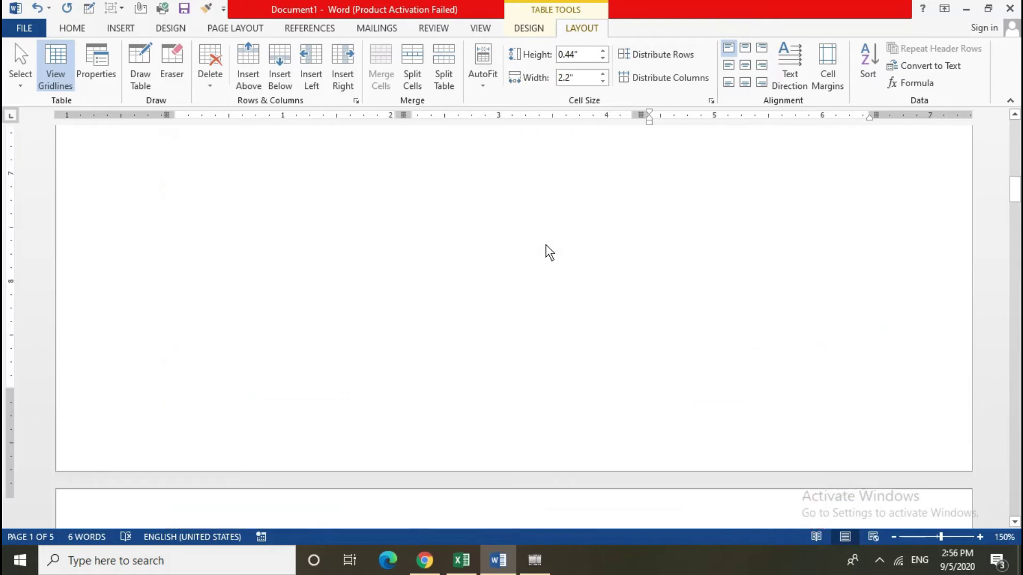
{"action": "scroll", "coordinate": [548, 250], "scroll_direction": "up", "scroll_amount": 3}
{"action": "scroll", "coordinate": [549, 251], "scroll_direction": "down", "scroll_amount": 3}
{"action": "scroll", "coordinate": [546, 251], "scroll_direction": "up", "scroll_amount": 3}
{"action": "scroll", "coordinate": [532, 267], "scroll_direction": "down", "scroll_amount": 2}
{"action": "scroll", "coordinate": [426, 229], "scroll_direction": "down", "scroll_amount": 1}
{"action": "scroll", "coordinate": [344, 175], "scroll_direction": "up", "scroll_amount": 1}
{"action": "left_click_drag", "start_coordinate": [347, 209], "coordinate": [675, 365]}
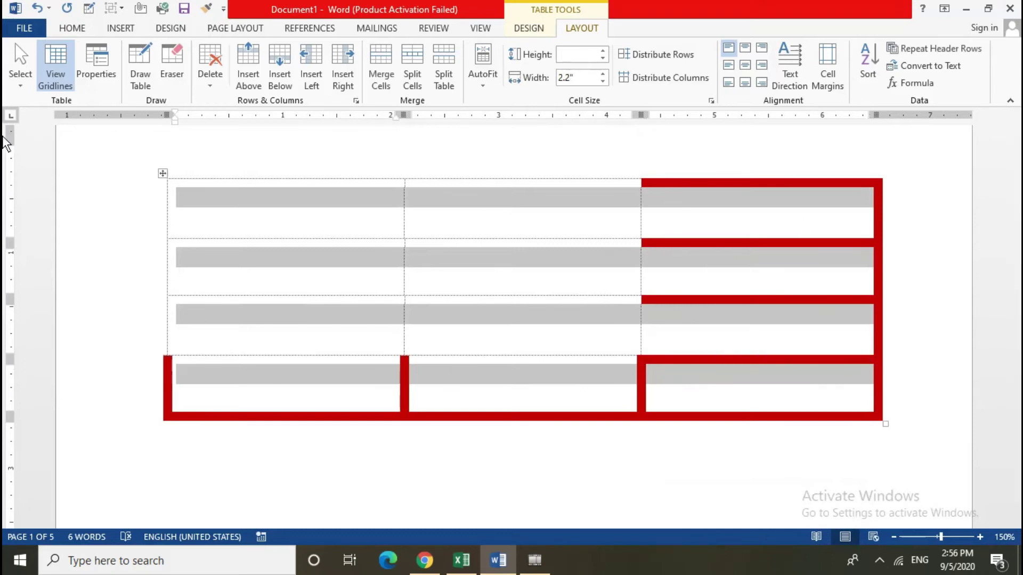
- Apply a thin black border style to every cell with All Borders
{"action": "left_click", "coordinate": [529, 27]}
{"action": "left_click", "coordinate": [743, 88]}
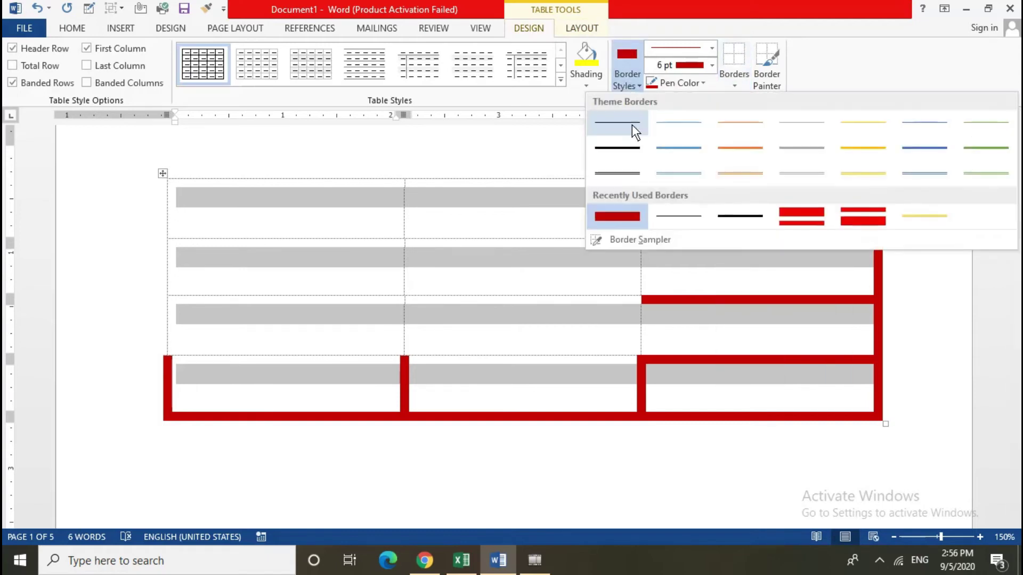
{"action": "left_click", "coordinate": [632, 124]}
{"action": "left_click", "coordinate": [733, 85]}
{"action": "left_click", "coordinate": [761, 194]}
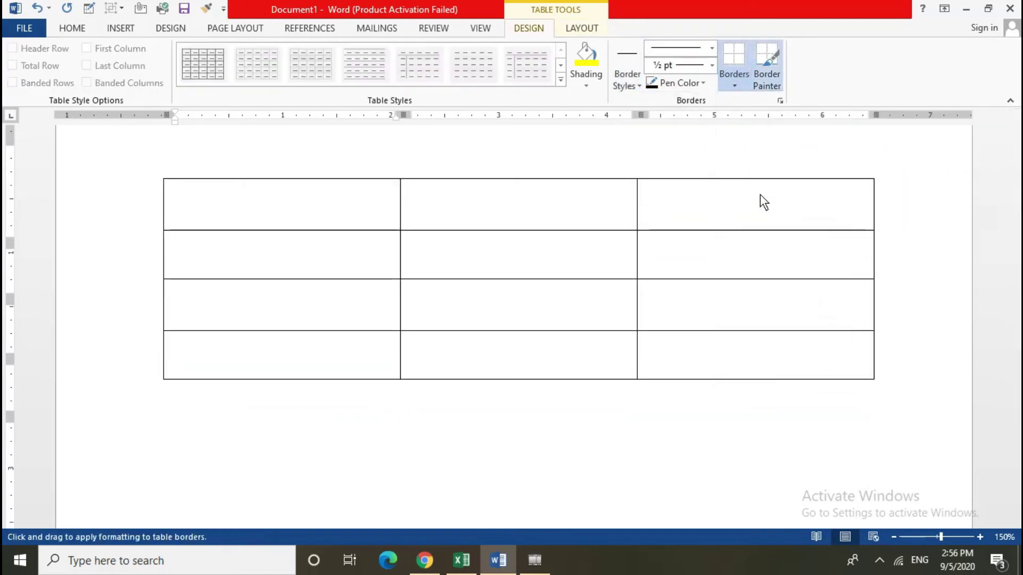
{"action": "left_click", "coordinate": [762, 345]}
- Shrink the table to about a third of its width and move it lower on the page
{"action": "left_click_drag", "start_coordinate": [878, 389], "coordinate": [471, 405]}
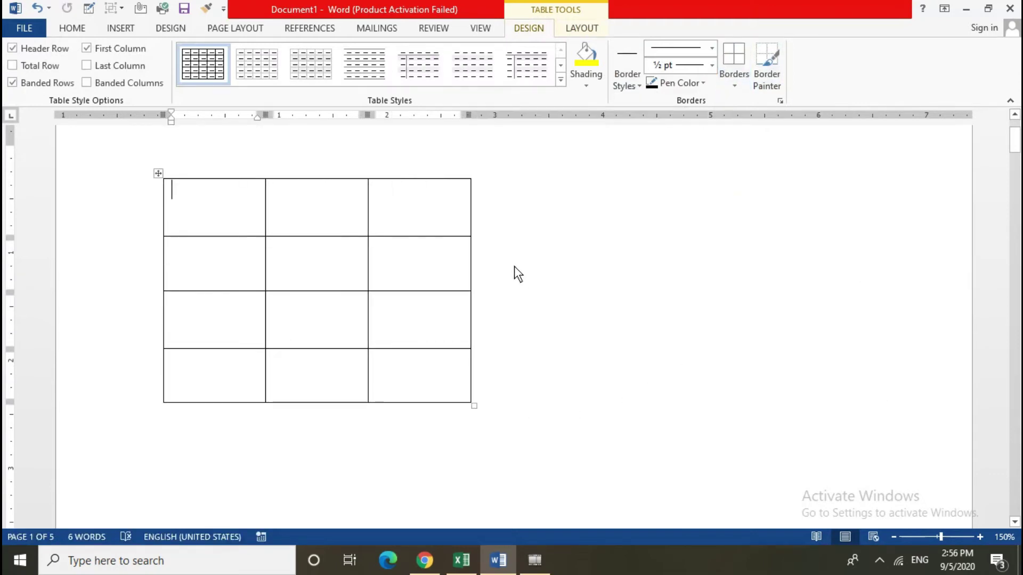
{"action": "left_click_drag", "start_coordinate": [158, 174], "coordinate": [157, 242]}
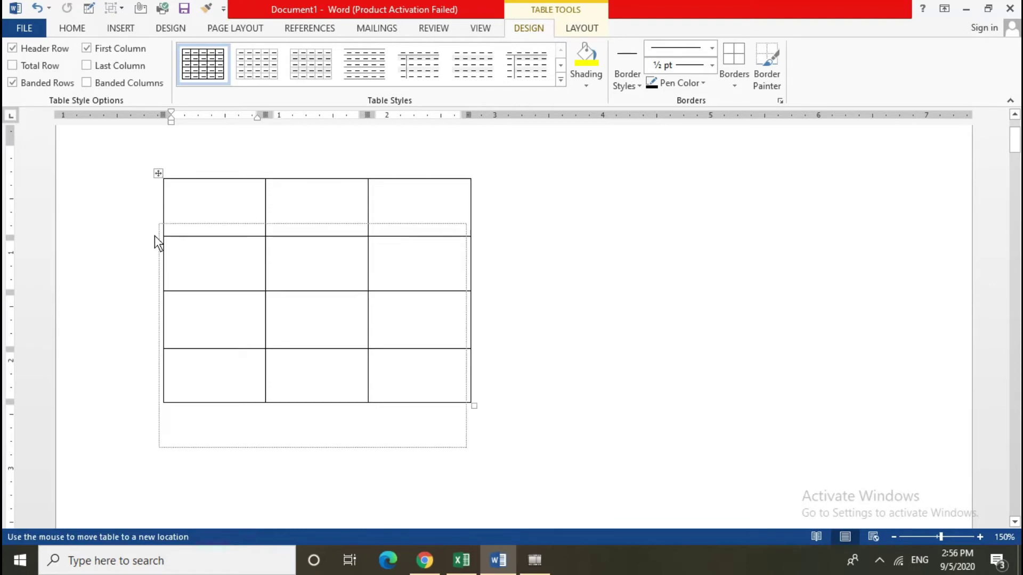
{"action": "left_click", "coordinate": [239, 218]}
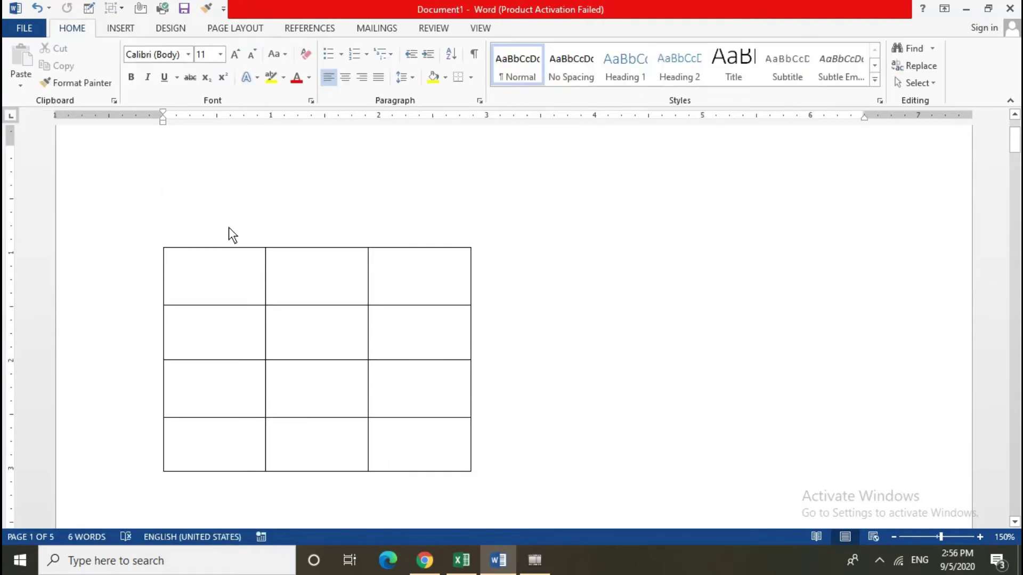
- Type the filler line 'JJGHJG JGJHGJJGGJGFHF HDGHFHFUTGUKH KGJG' and paste copies beside and below the table
{"action": "type", "text": "JJGHJG JGJHGJJGGJGFHF HDGHFHF"}
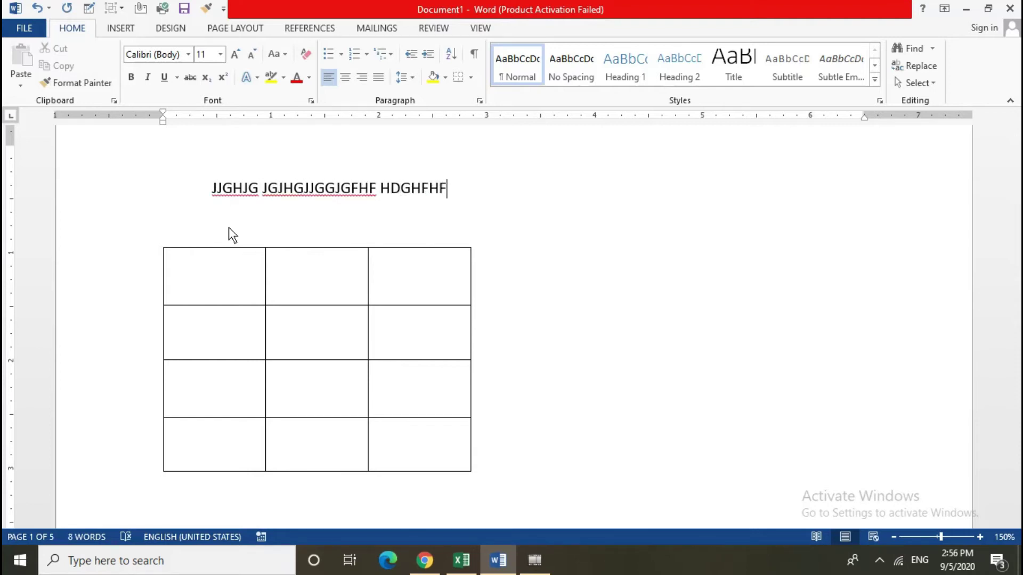
{"action": "type", "text": "UTGUKH KGJG"}
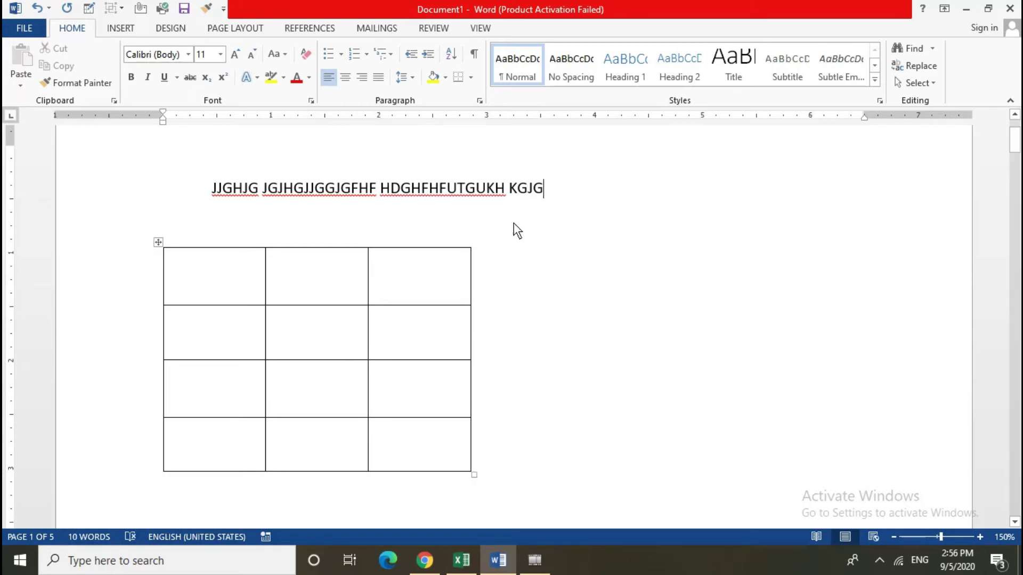
{"action": "left_click_drag", "start_coordinate": [545, 192], "coordinate": [143, 188]}
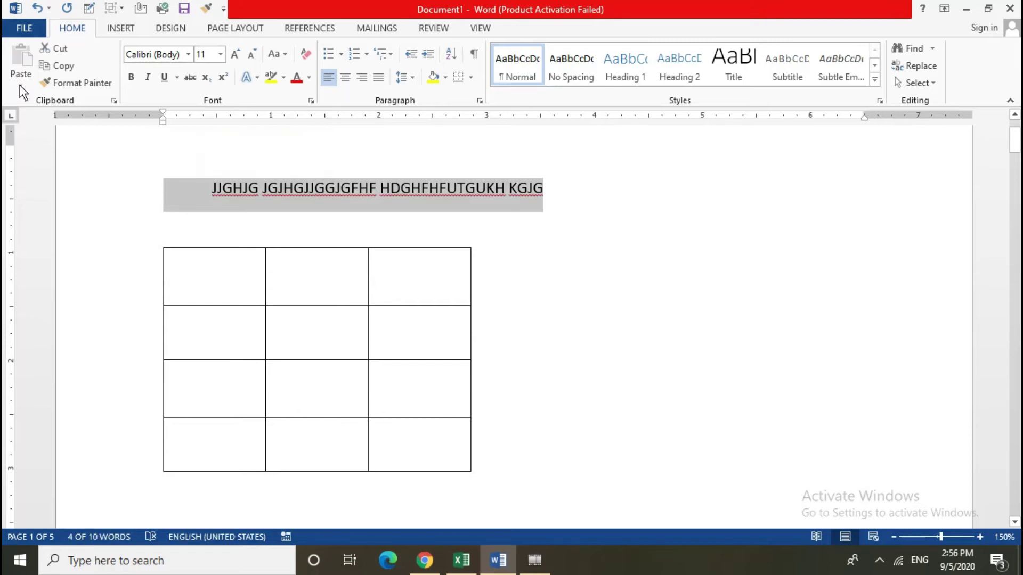
{"action": "left_click", "coordinate": [23, 54]}
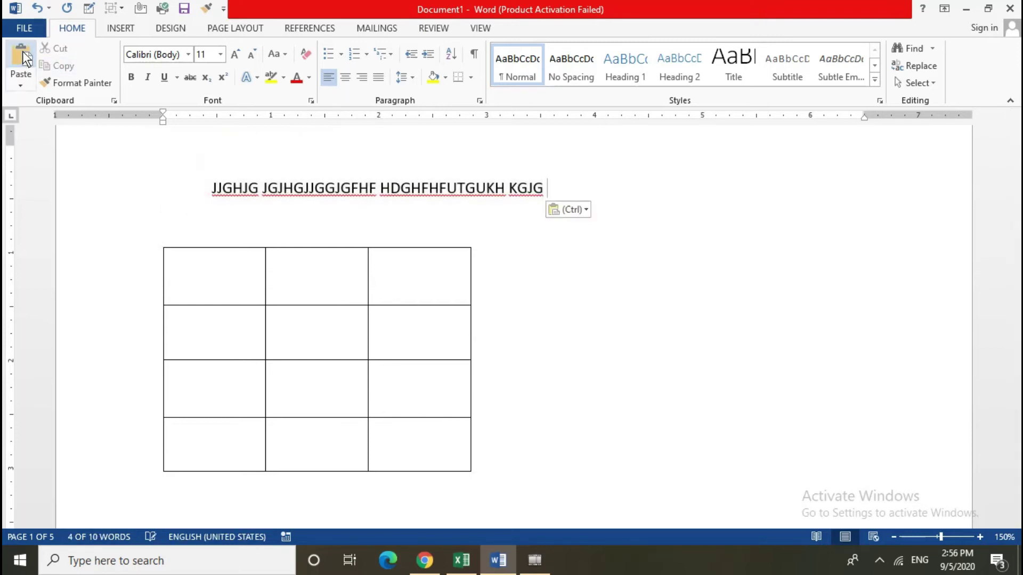
{"action": "left_click", "coordinate": [23, 54]}
{"action": "left_click", "coordinate": [23, 54]}
{"action": "left_click", "coordinate": [24, 54]}
{"action": "left_click", "coordinate": [23, 54]}
{"action": "left_click", "coordinate": [23, 53]}
{"action": "left_click", "coordinate": [24, 54]}
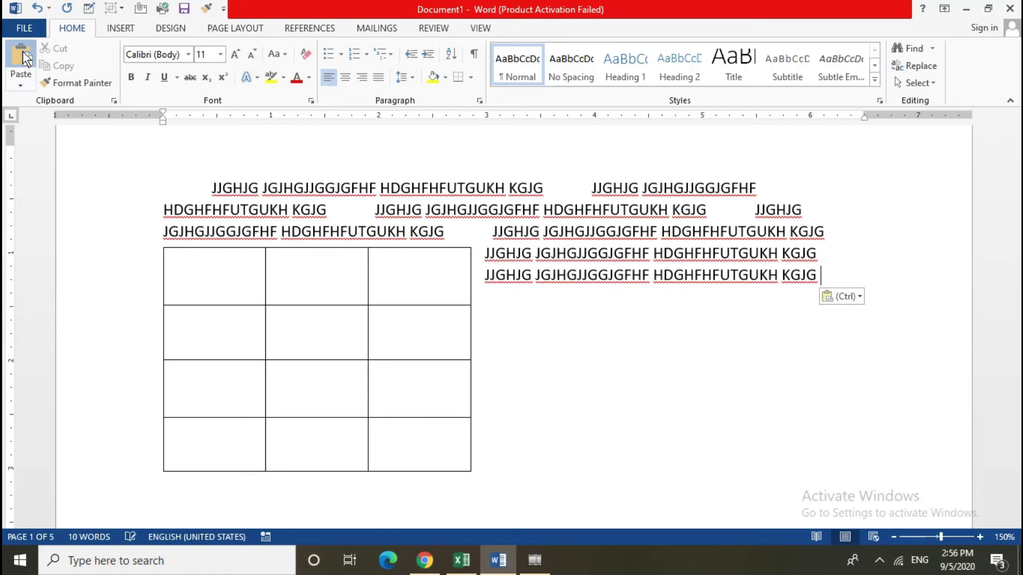
{"action": "left_click", "coordinate": [23, 54]}
{"action": "left_click", "coordinate": [23, 54]}
{"action": "left_click", "coordinate": [23, 54]}
{"action": "left_click", "coordinate": [23, 54]}
{"action": "left_click", "coordinate": [23, 54]}
{"action": "left_click", "coordinate": [24, 54]}
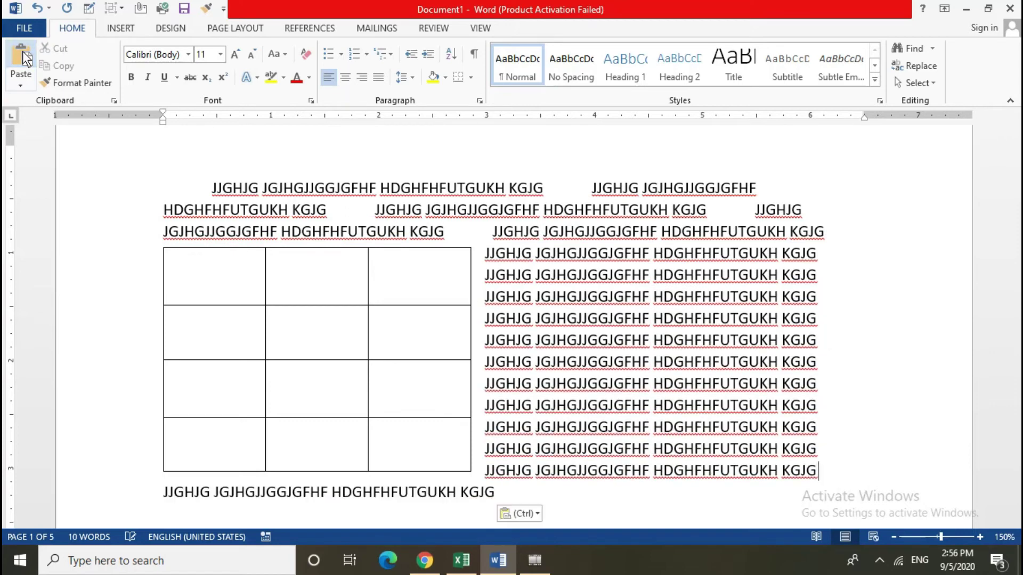
{"action": "left_click", "coordinate": [24, 55]}
{"action": "left_click", "coordinate": [24, 55]}
{"action": "left_click", "coordinate": [24, 55]}
{"action": "left_click", "coordinate": [24, 55]}
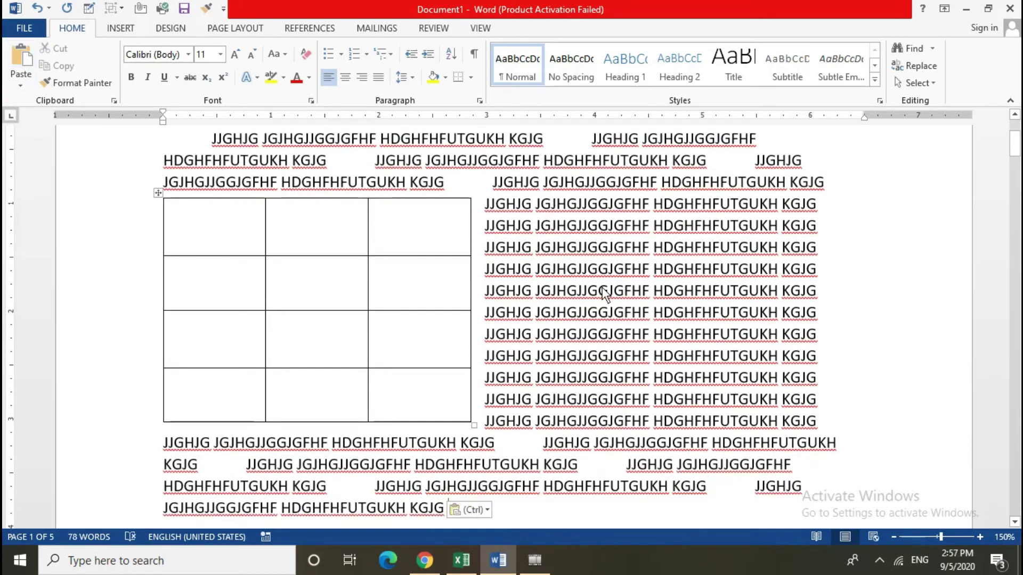
- Insert spaces to split long filler words beside the table and just below it
{"action": "left_click", "coordinate": [567, 247]}
{"action": "left_click", "coordinate": [577, 226]}
{"action": "left_click", "coordinate": [587, 204]}
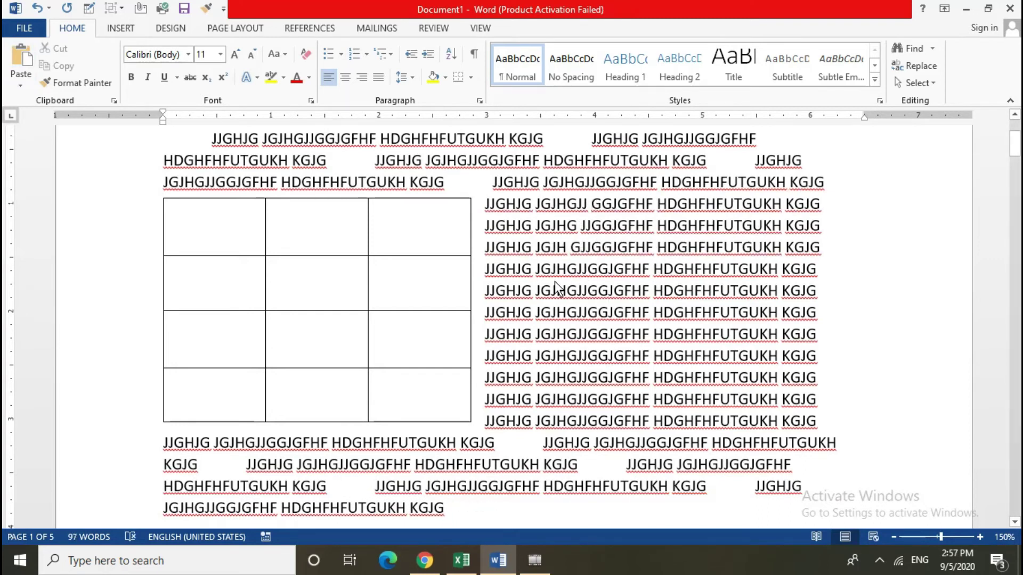
{"action": "left_click", "coordinate": [579, 356]}
{"action": "left_click", "coordinate": [599, 312]}
{"action": "left_click", "coordinate": [591, 421]}
{"action": "left_click", "coordinate": [589, 399]}
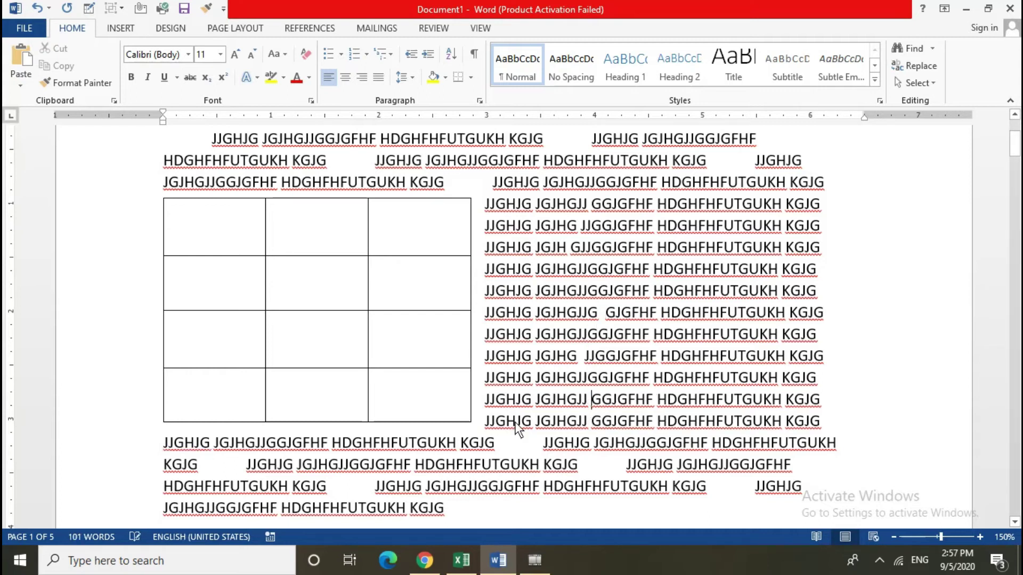
{"action": "left_click", "coordinate": [401, 443]}
{"action": "left_click", "coordinate": [267, 442]}
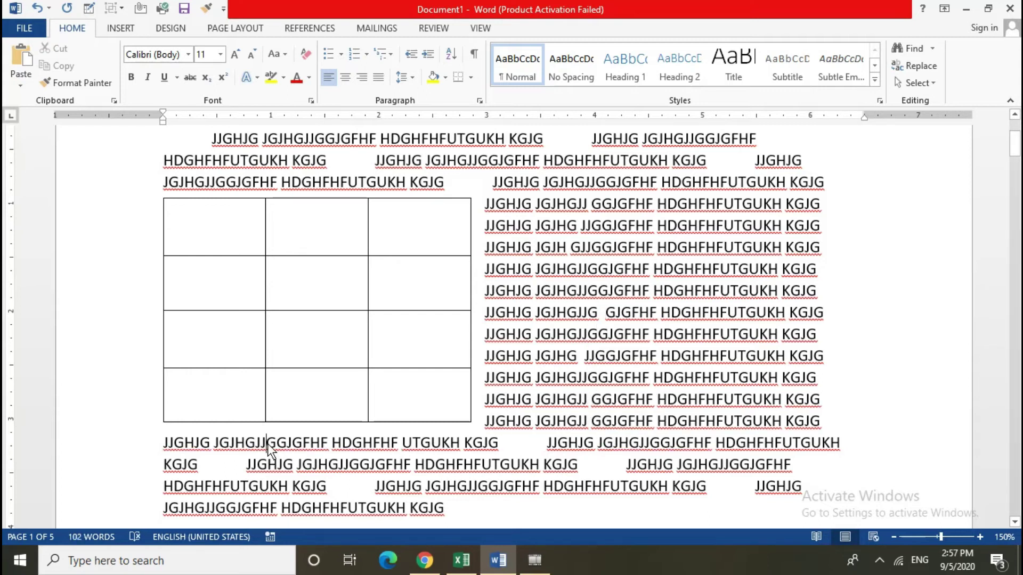
{"action": "left_click", "coordinate": [329, 465]}
- Split more long filler words below and beside the table, bringing the word count to 112
{"action": "left_click", "coordinate": [457, 487]}
{"action": "left_click", "coordinate": [301, 486]}
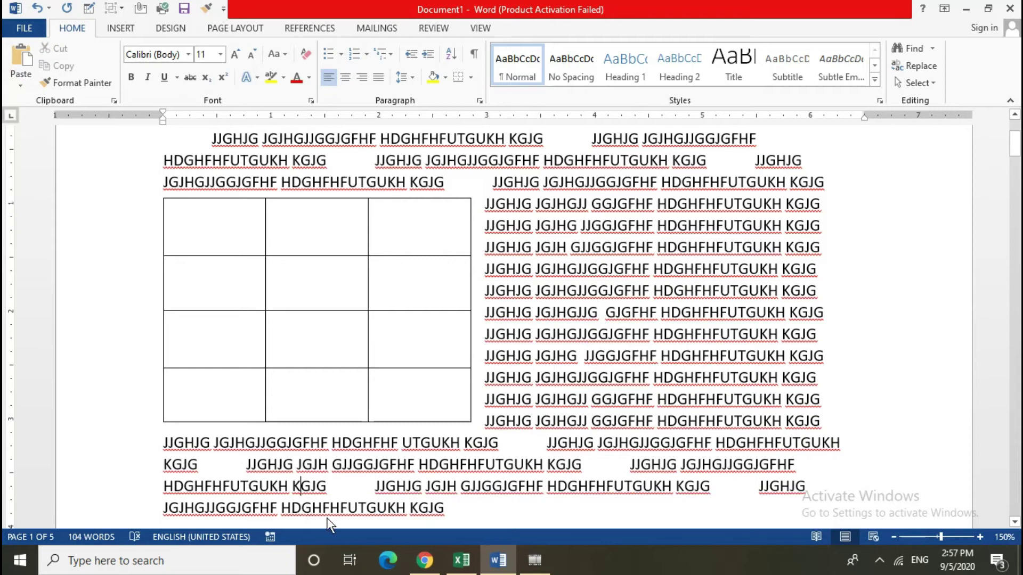
{"action": "left_click", "coordinate": [243, 508]}
{"action": "left_click", "coordinate": [666, 269]}
{"action": "left_click", "coordinate": [682, 248]}
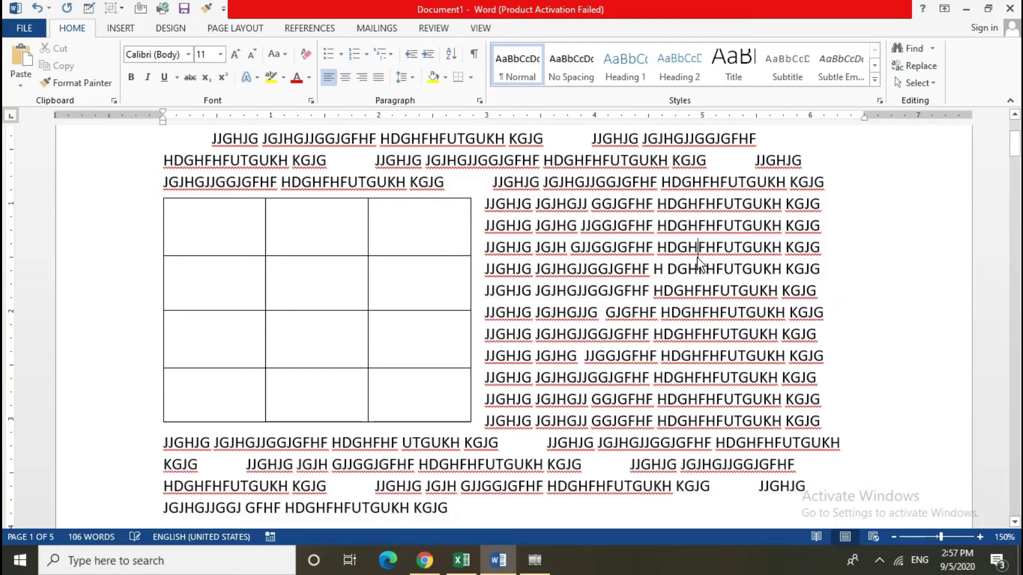
{"action": "left_click", "coordinate": [731, 204]}
{"action": "left_click", "coordinate": [710, 182]}
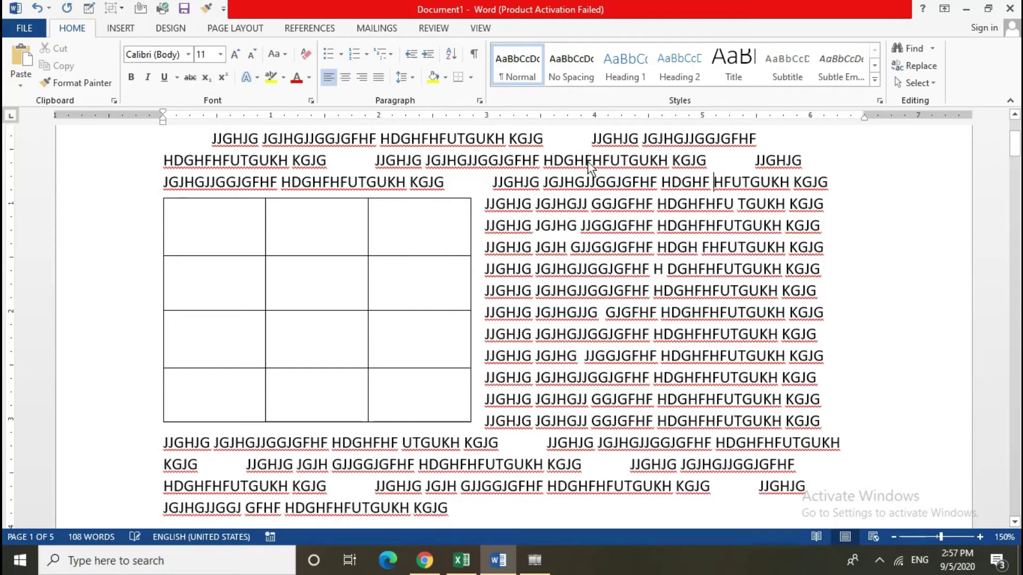
{"action": "left_click", "coordinate": [478, 161]}
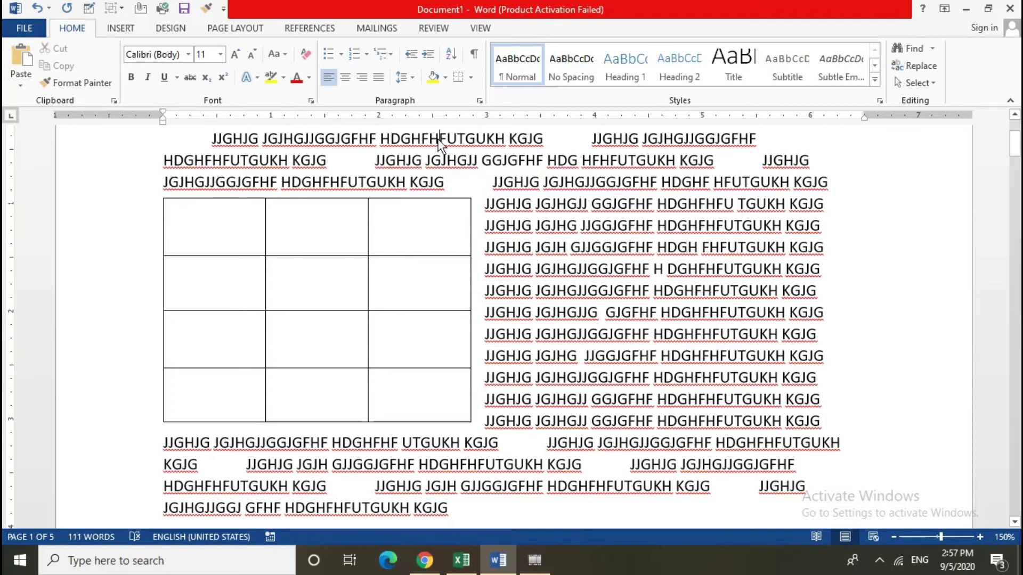
{"action": "left_click", "coordinate": [291, 160]}
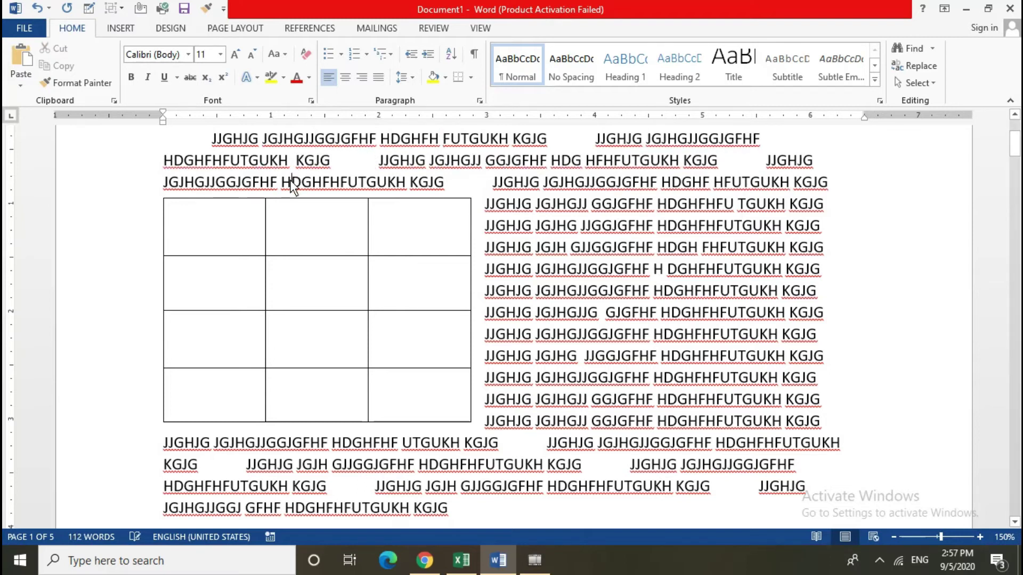
{"action": "left_click", "coordinate": [405, 244]}
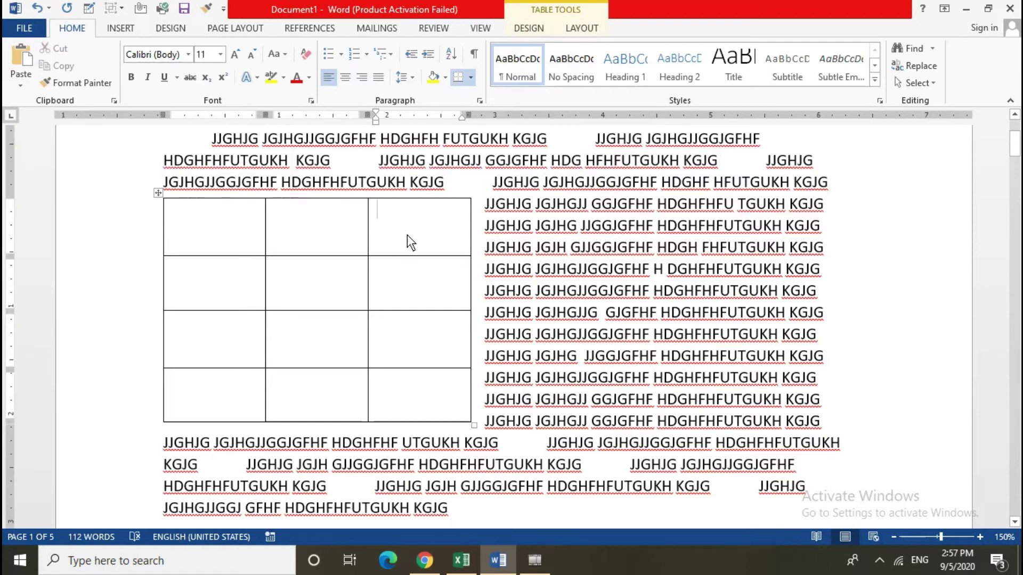
- In Table Properties, center the table, then change its alignment to Right
{"action": "left_click", "coordinate": [564, 30]}
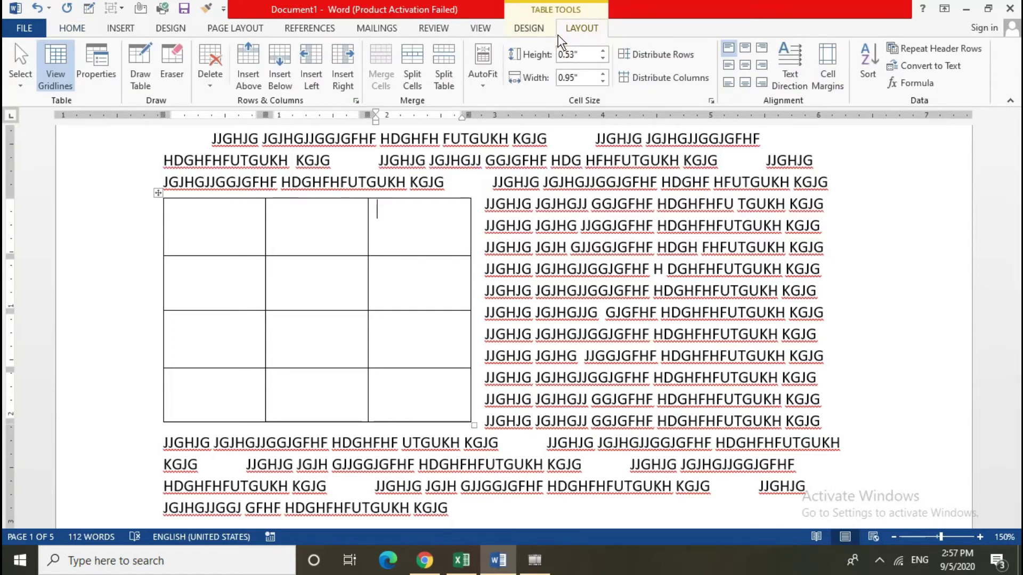
{"action": "left_click", "coordinate": [97, 70]}
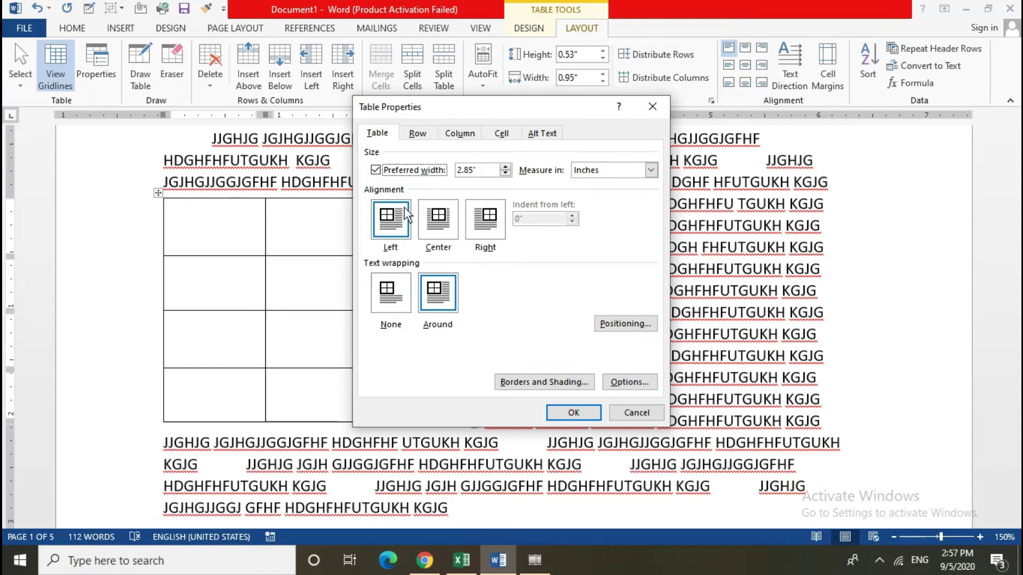
{"action": "left_click", "coordinate": [441, 222]}
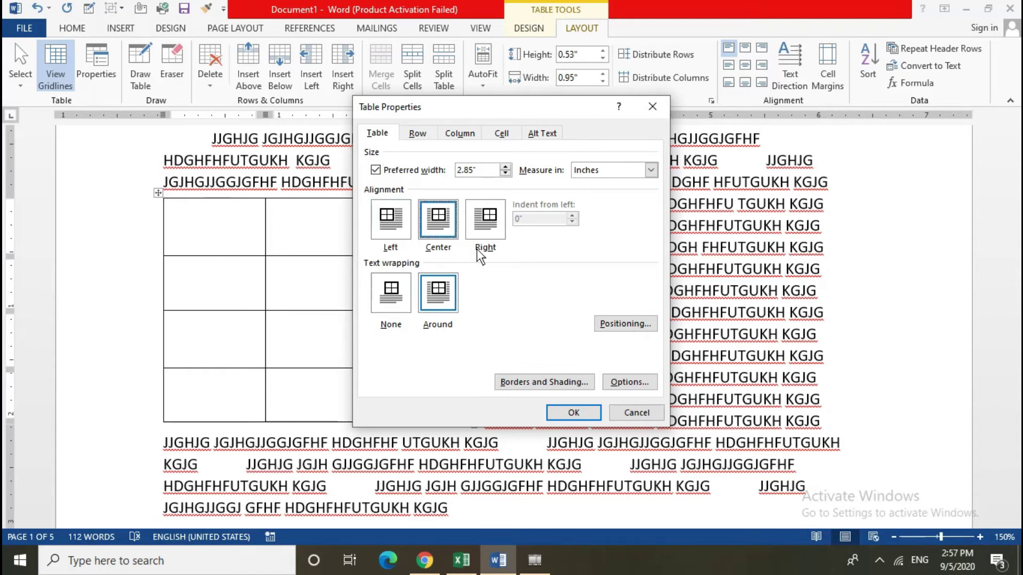
{"action": "left_click", "coordinate": [561, 415]}
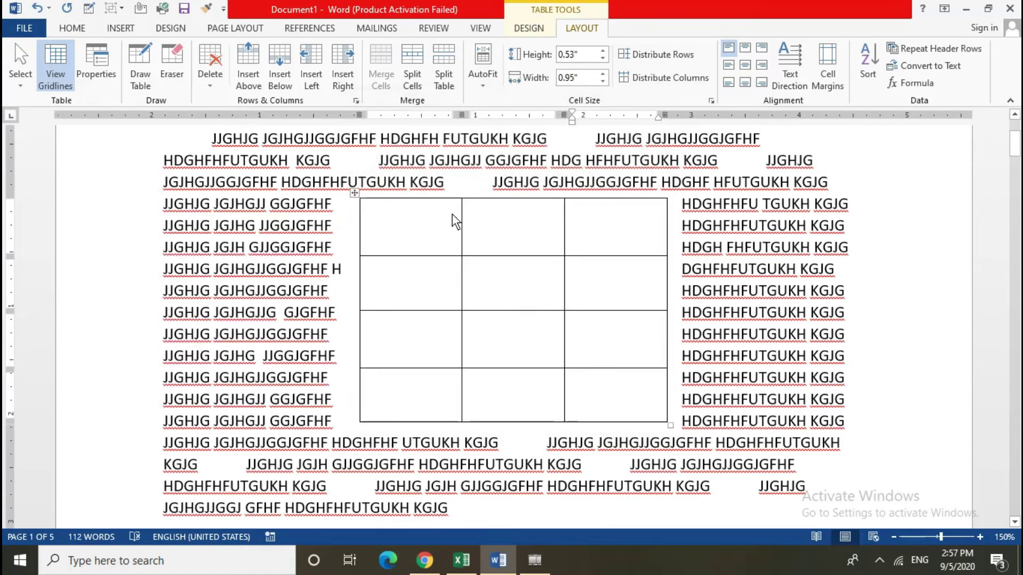
{"action": "left_click", "coordinate": [105, 74]}
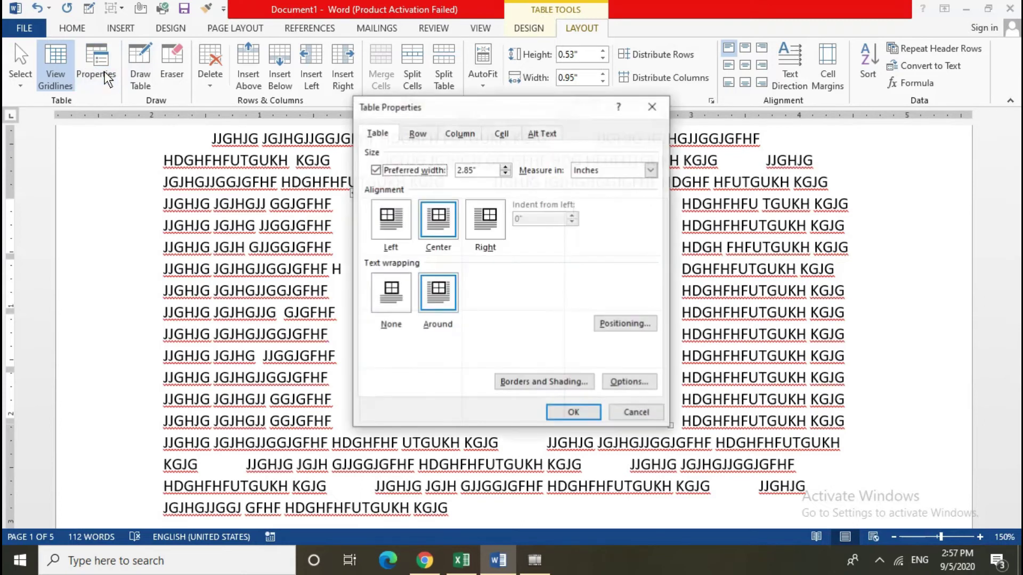
{"action": "left_click", "coordinate": [485, 218]}
{"action": "left_click", "coordinate": [568, 414]}
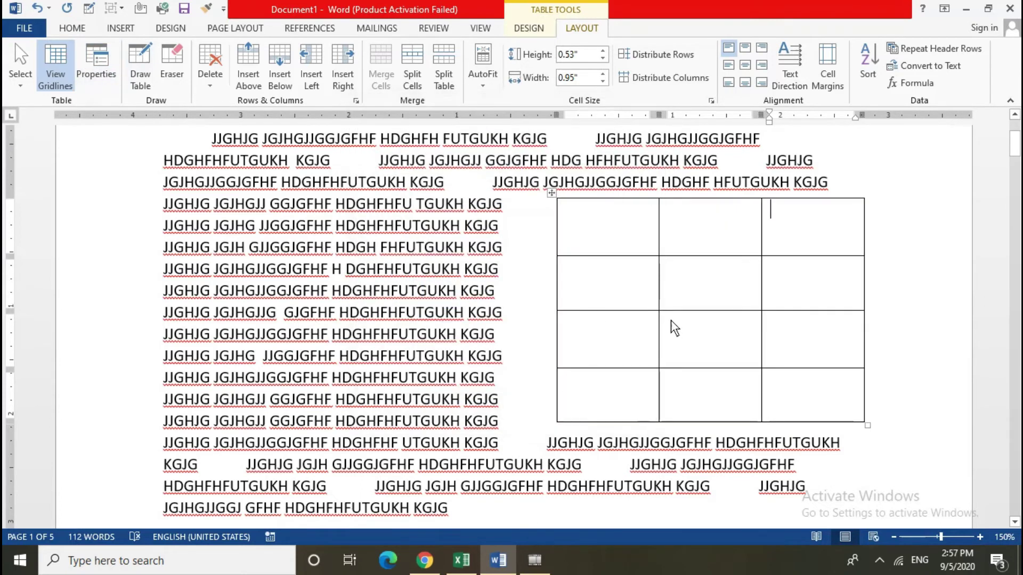
- Set the table's text wrapping to None, then back to Around
{"action": "left_click", "coordinate": [110, 86]}
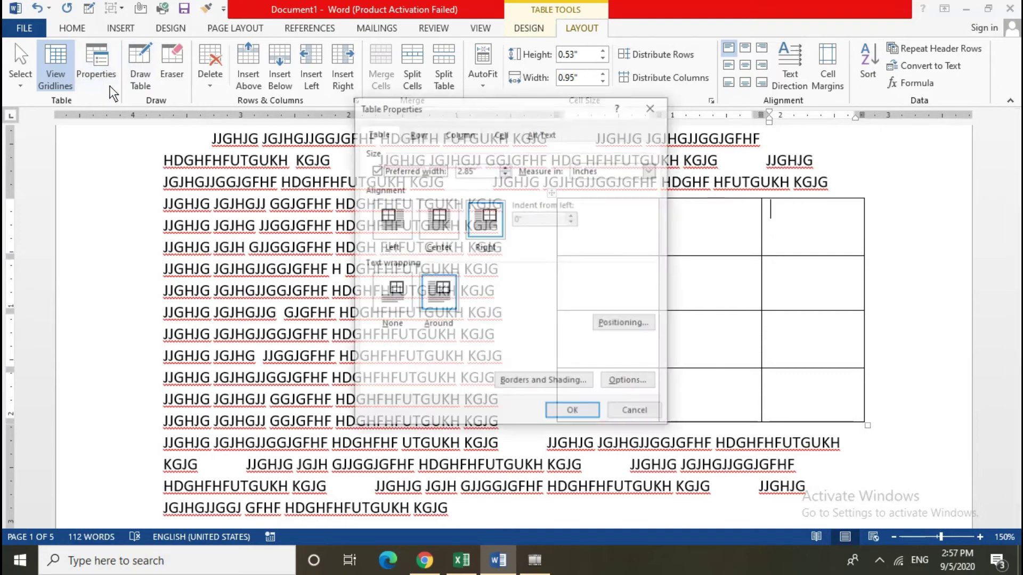
{"action": "left_click", "coordinate": [392, 292]}
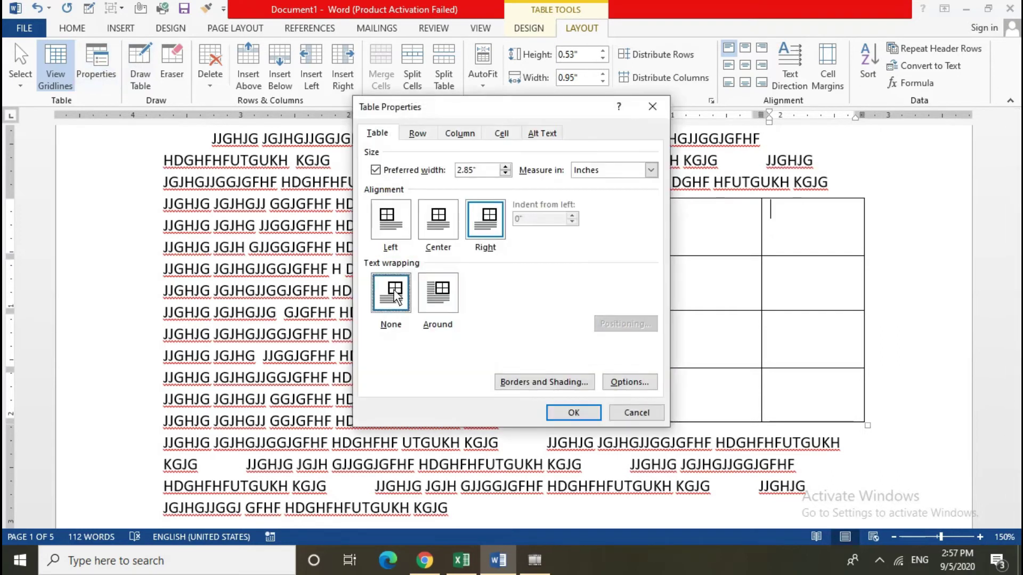
{"action": "left_click", "coordinate": [562, 415]}
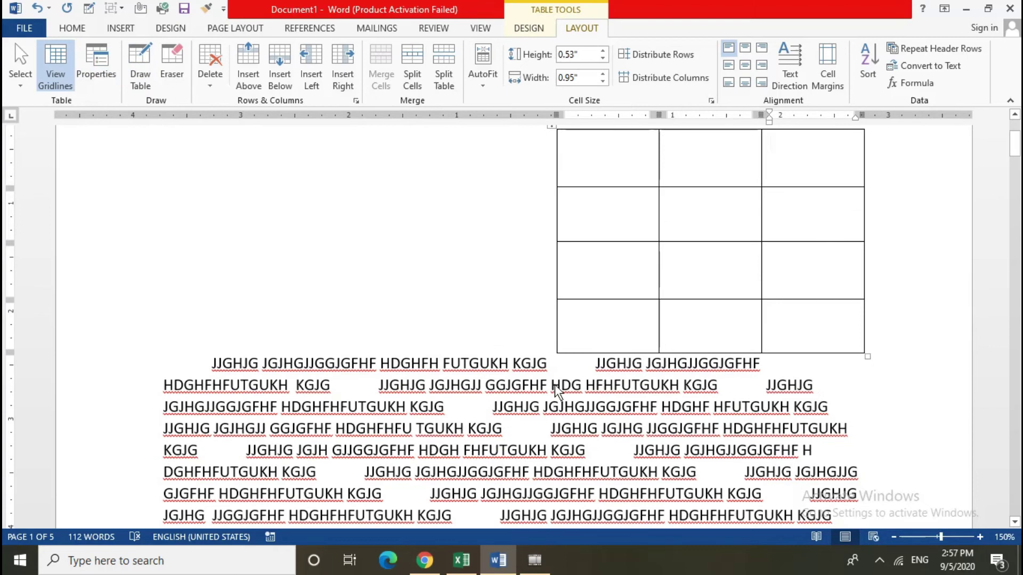
{"action": "left_click", "coordinate": [589, 273]}
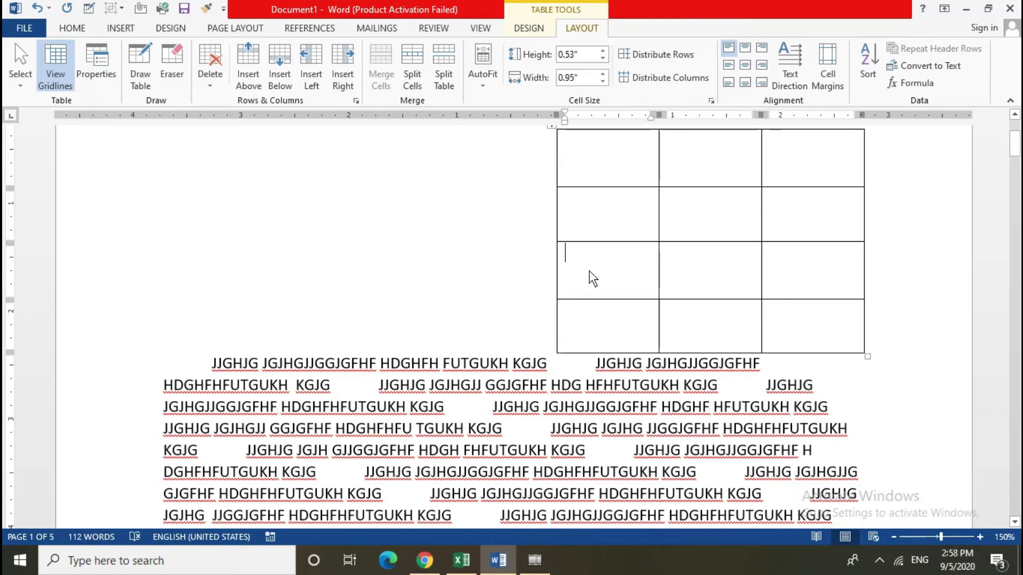
{"action": "left_click", "coordinate": [96, 80]}
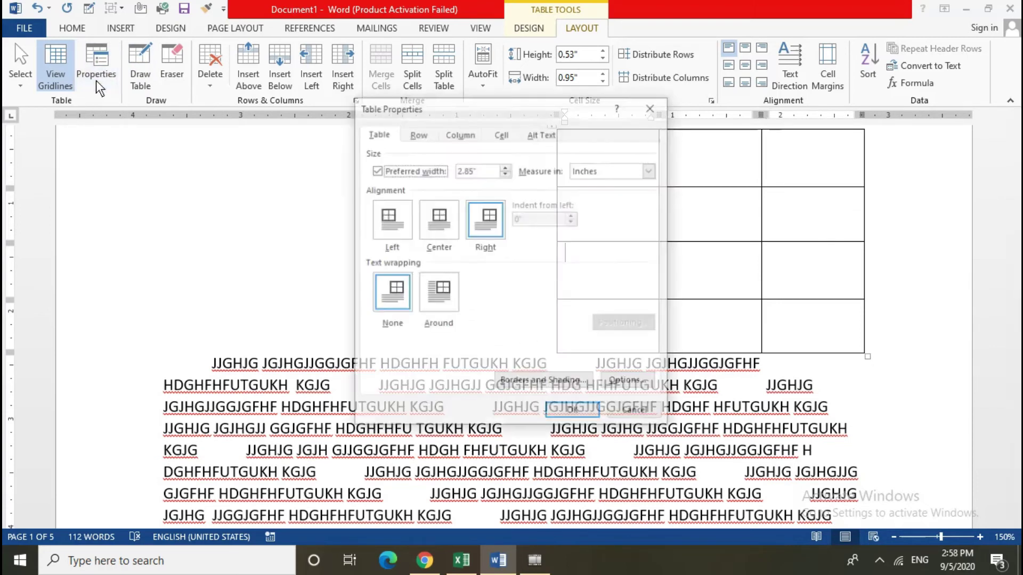
{"action": "left_click", "coordinate": [430, 285]}
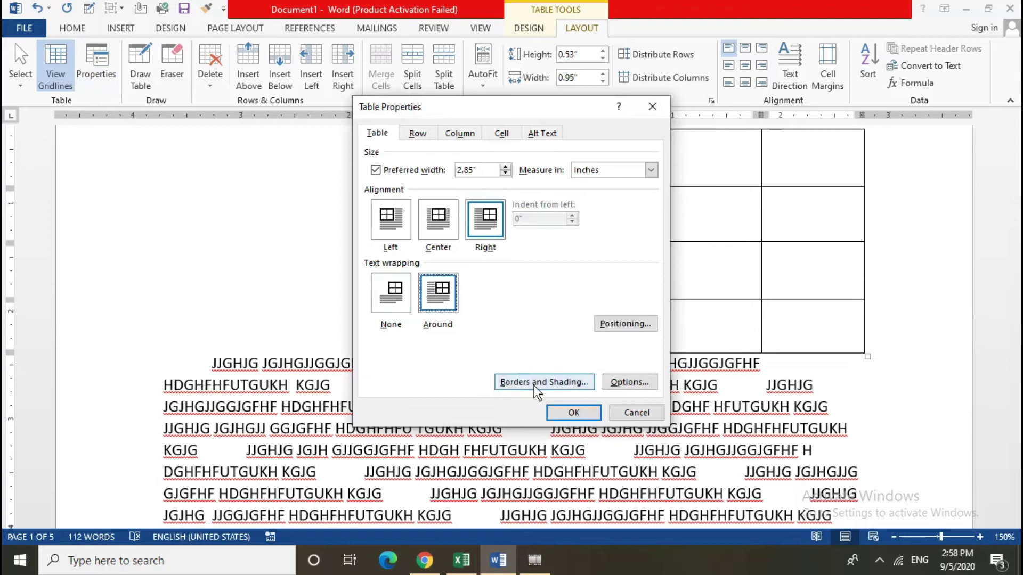
{"action": "left_click", "coordinate": [556, 411]}
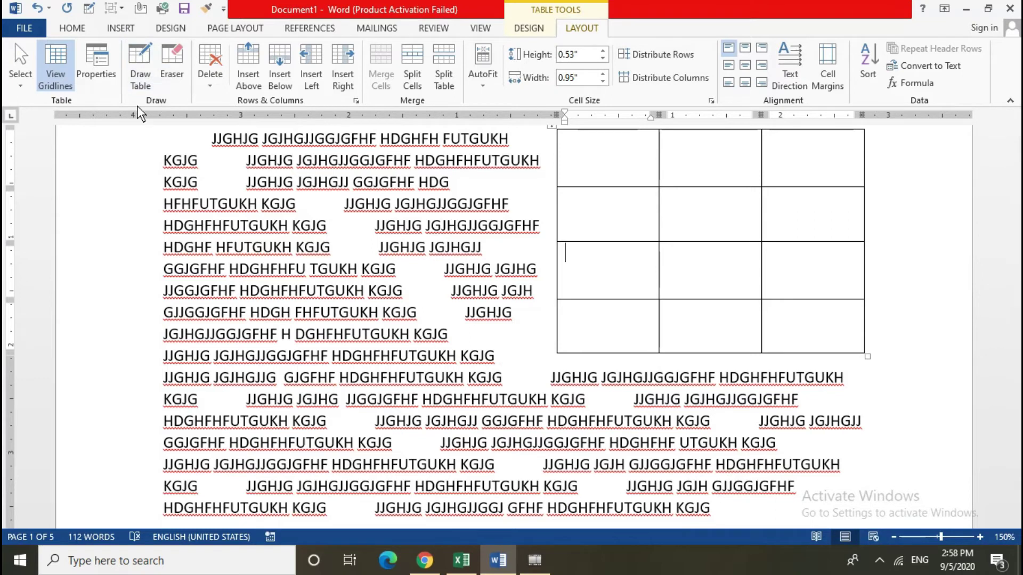
- Set the table's preferred width to 4.8 inches in Table Properties
{"action": "left_click", "coordinate": [96, 67]}
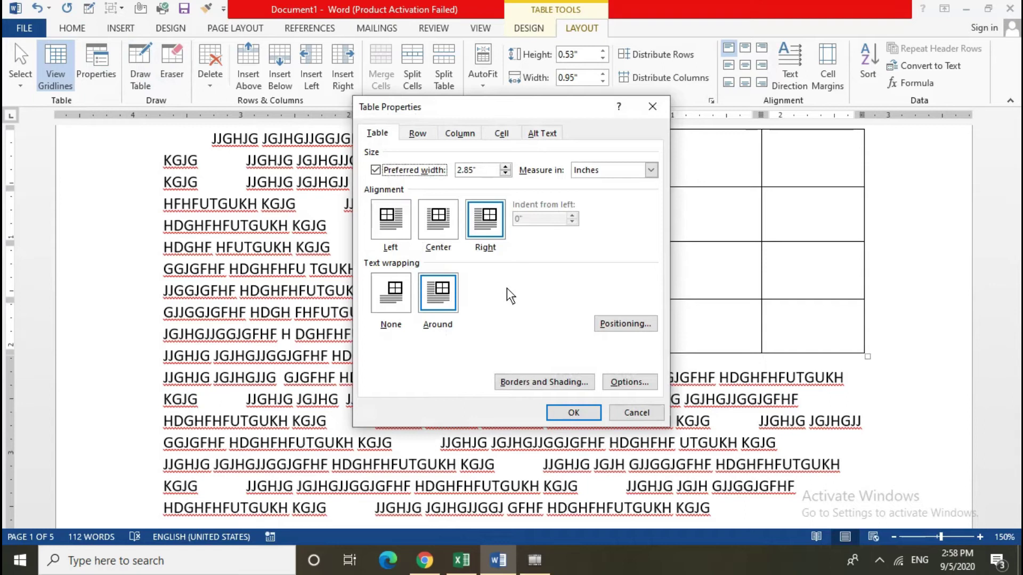
{"action": "left_click", "coordinate": [505, 167]}
{"action": "left_click", "coordinate": [504, 167]}
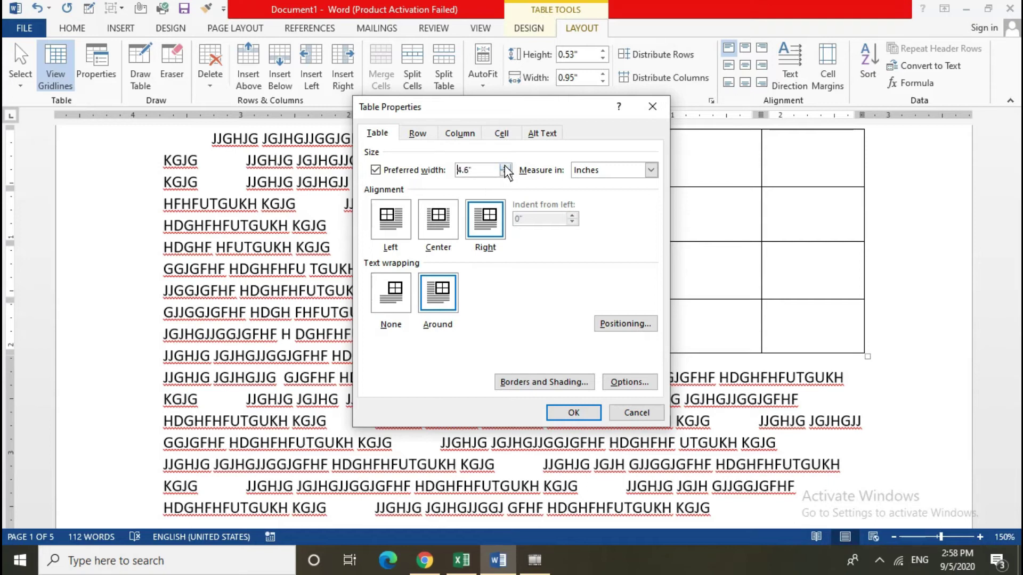
{"action": "left_click", "coordinate": [584, 414]}
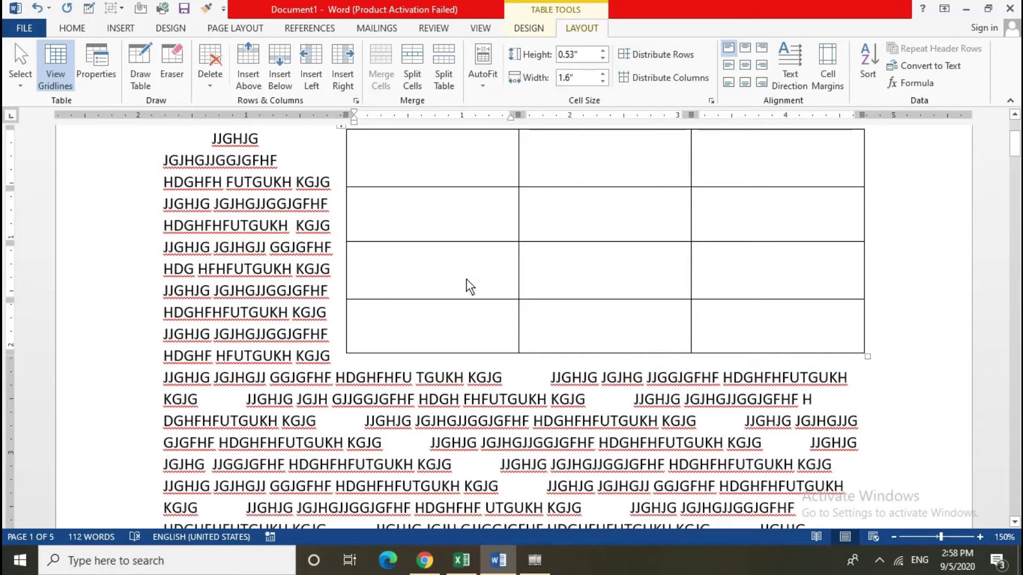
- Change the preferred width to 1 inch, then to 3 inches
{"action": "left_click", "coordinate": [96, 67]}
{"action": "key", "text": "Tab"}
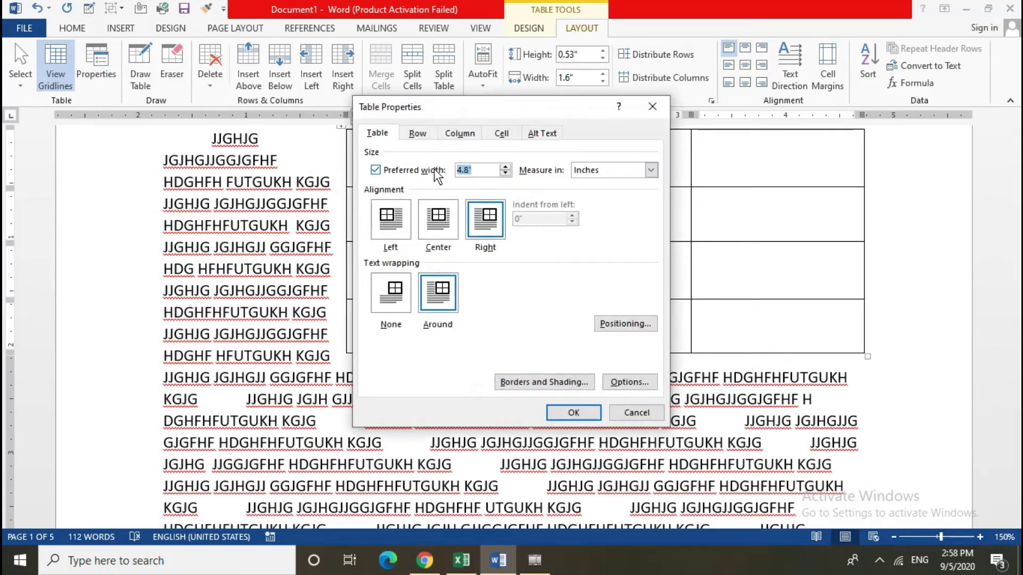
{"action": "left_click", "coordinate": [564, 416]}
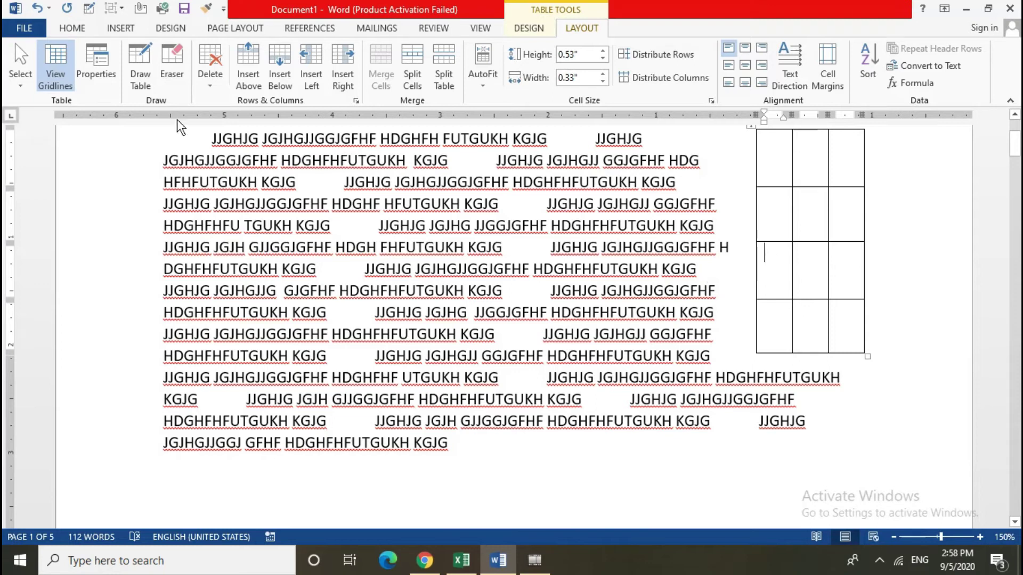
{"action": "left_click", "coordinate": [111, 79]}
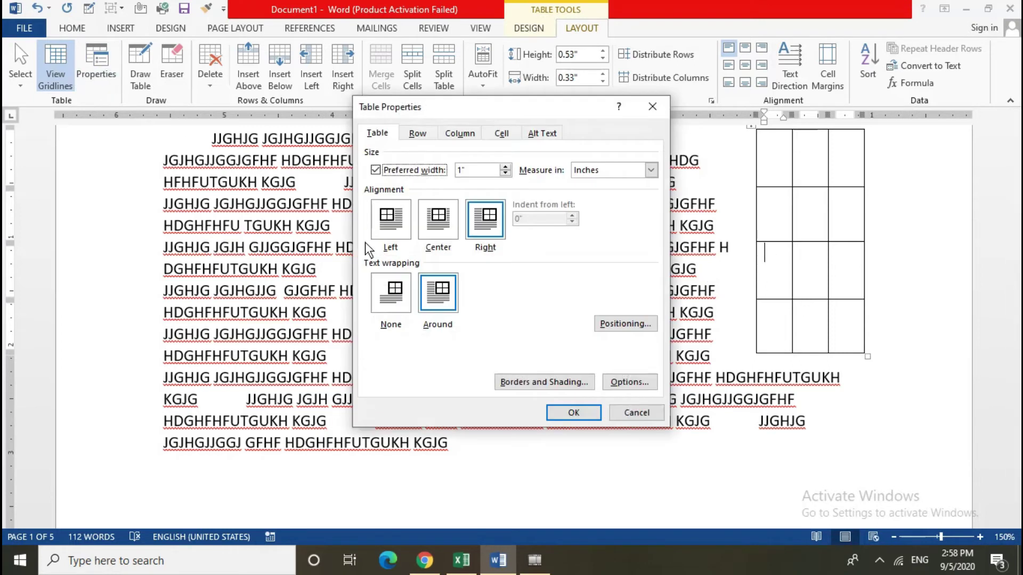
{"action": "key", "text": "Tab"}
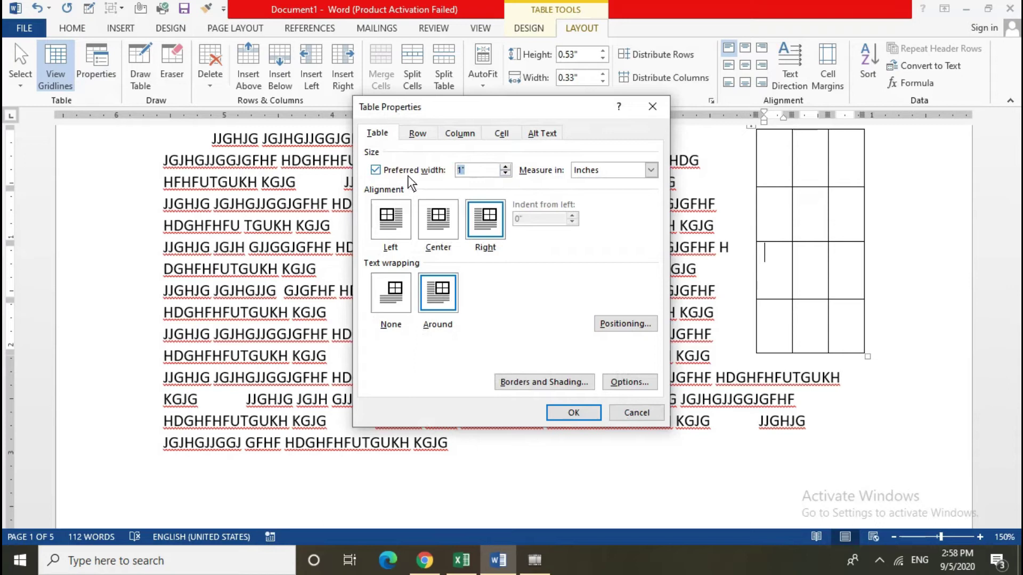
{"action": "type", "text": "3"}
{"action": "key", "text": "Return"}
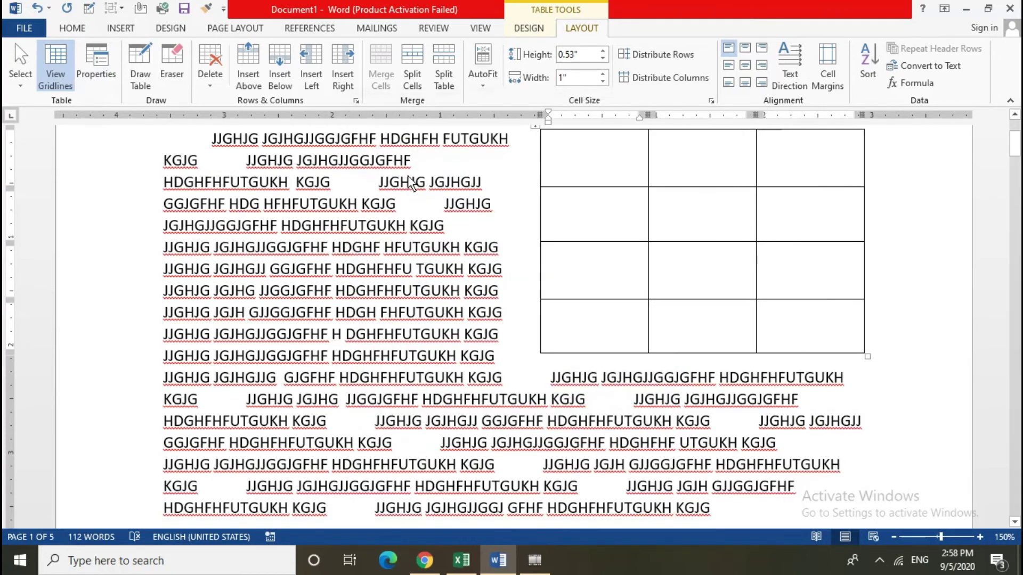
{"action": "left_click", "coordinate": [118, 83]}
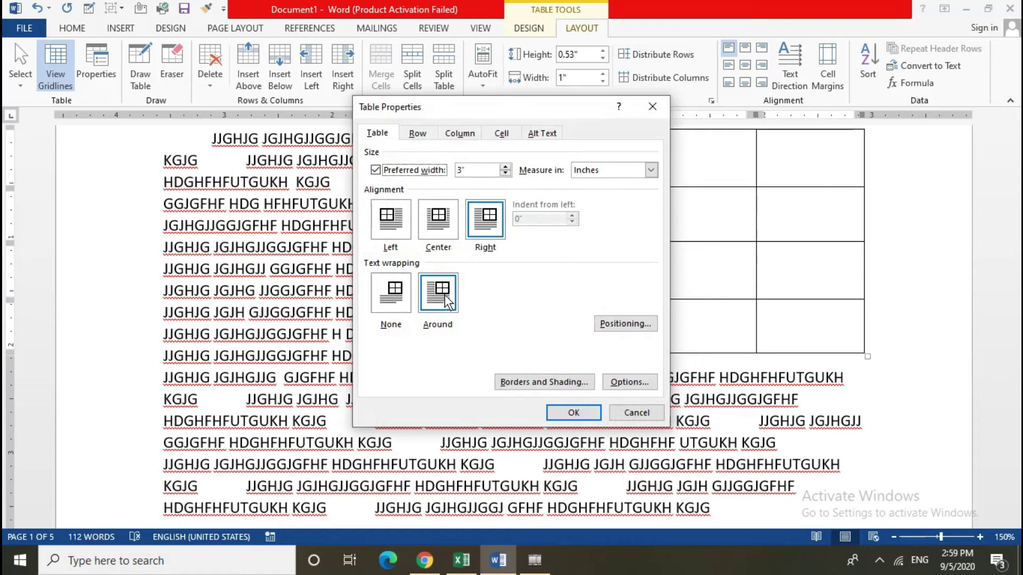
- Remove the inside horizontal borders in Borders and Shading and hide the table gridlines
{"action": "left_click", "coordinate": [524, 391]}
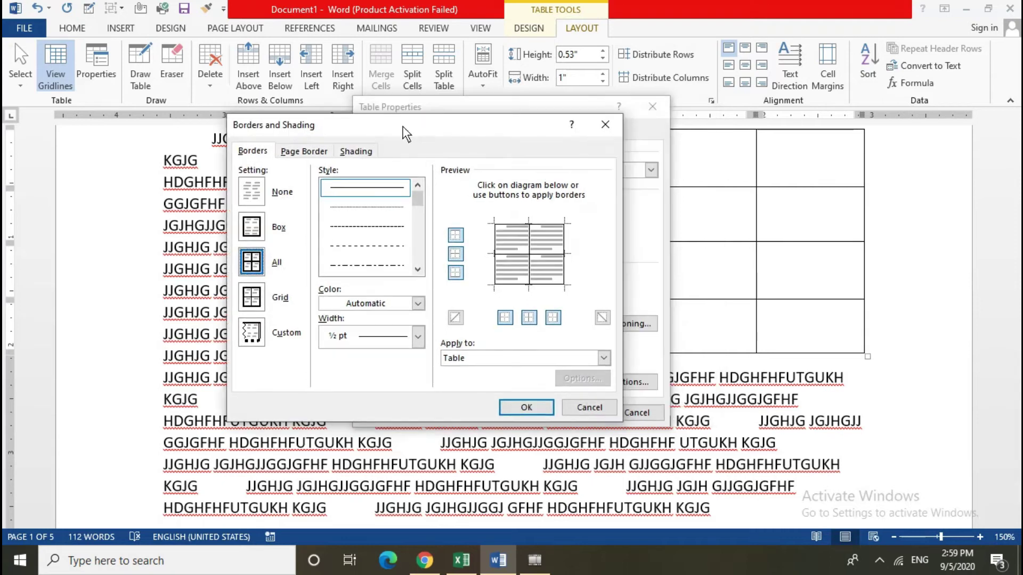
{"action": "left_click_drag", "start_coordinate": [512, 124], "coordinate": [319, 155]}
{"action": "left_click", "coordinate": [410, 281]}
{"action": "left_click", "coordinate": [419, 432]}
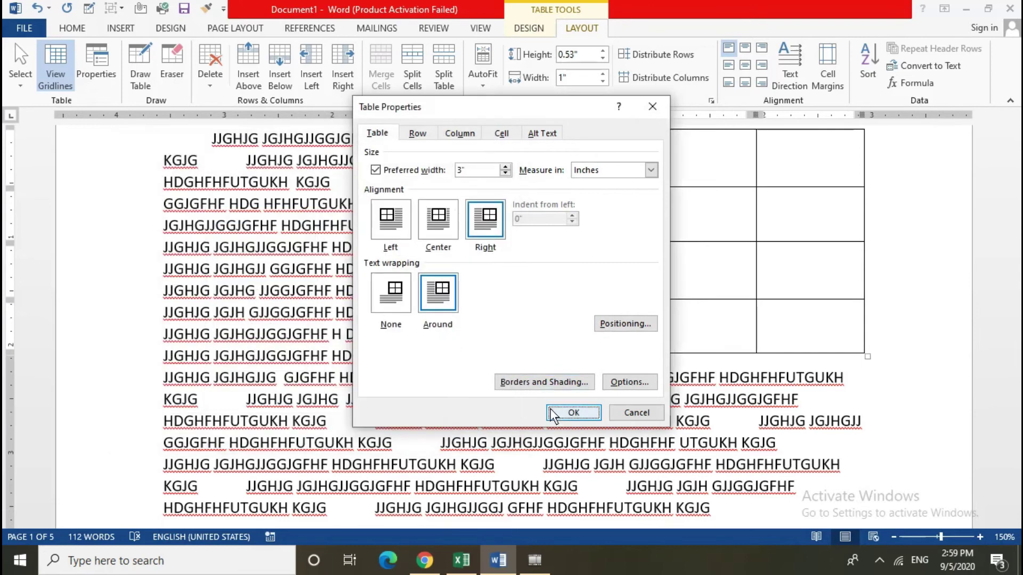
{"action": "left_click", "coordinate": [573, 413]}
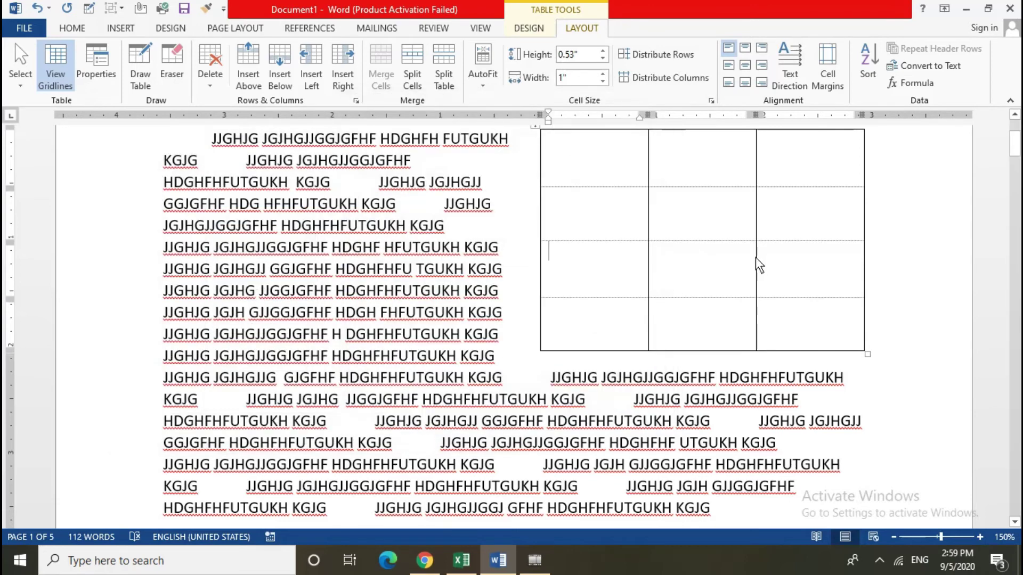
{"action": "left_click", "coordinate": [52, 83]}
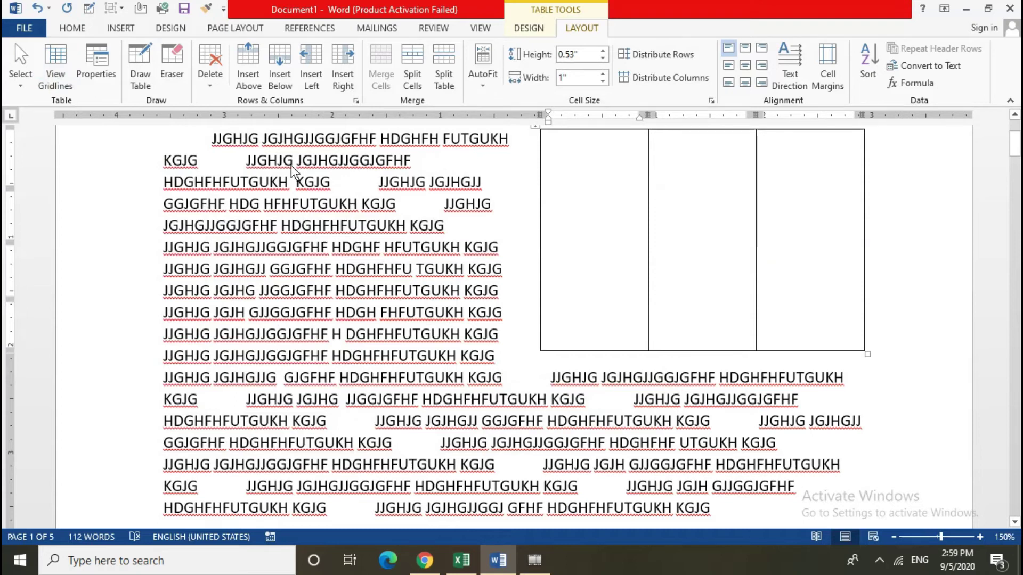
- Add inside horizontal borders between the table rows through Borders and Shading
{"action": "left_click", "coordinate": [96, 75]}
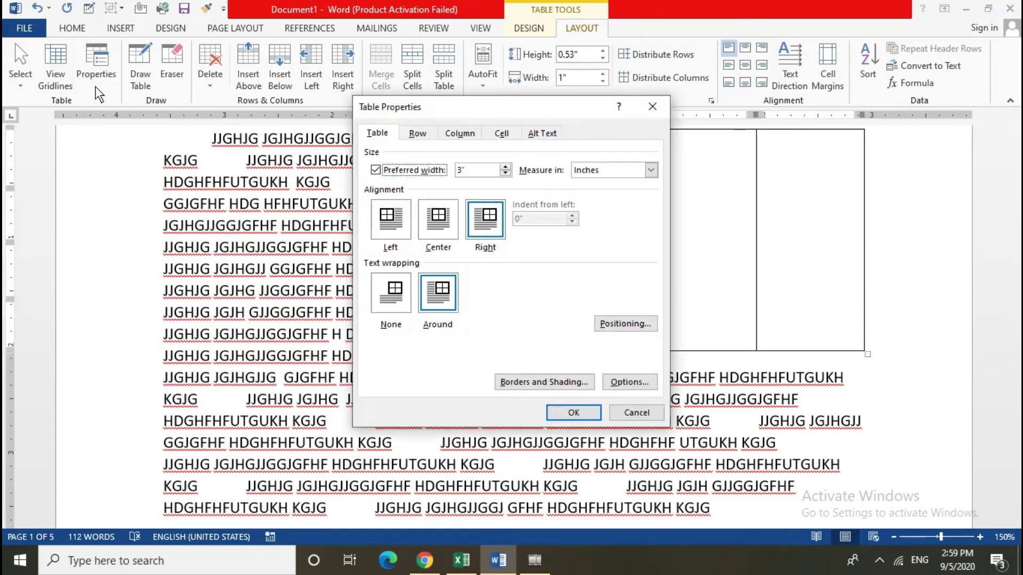
{"action": "left_click", "coordinate": [537, 384]}
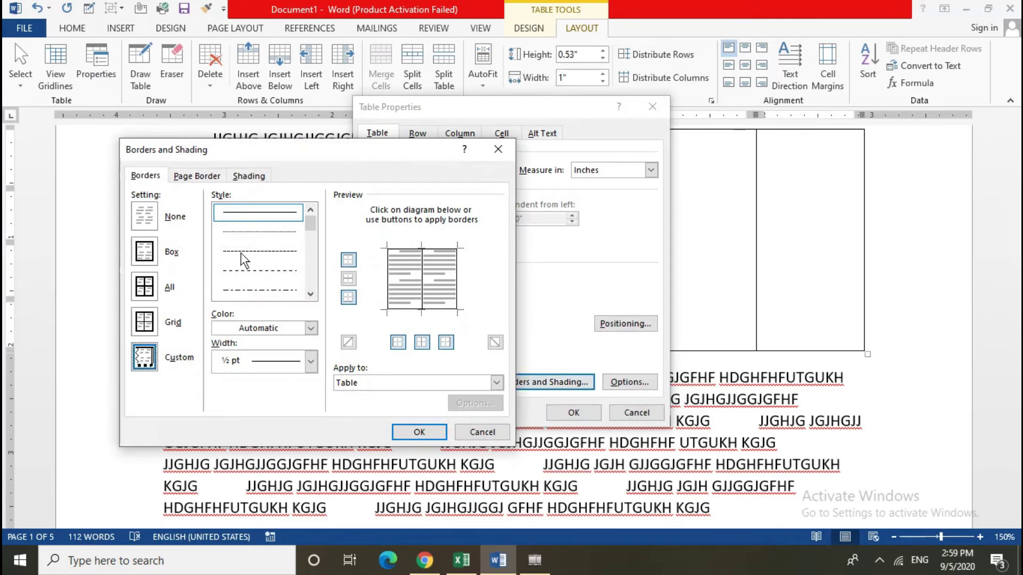
{"action": "left_click", "coordinate": [405, 278]}
{"action": "left_click", "coordinate": [435, 432]}
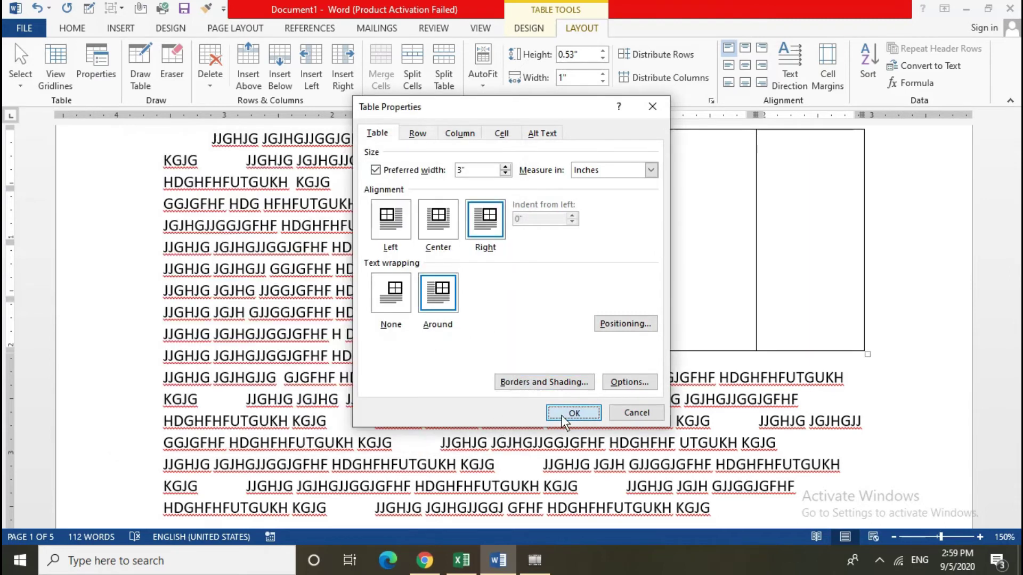
{"action": "left_click", "coordinate": [565, 415]}
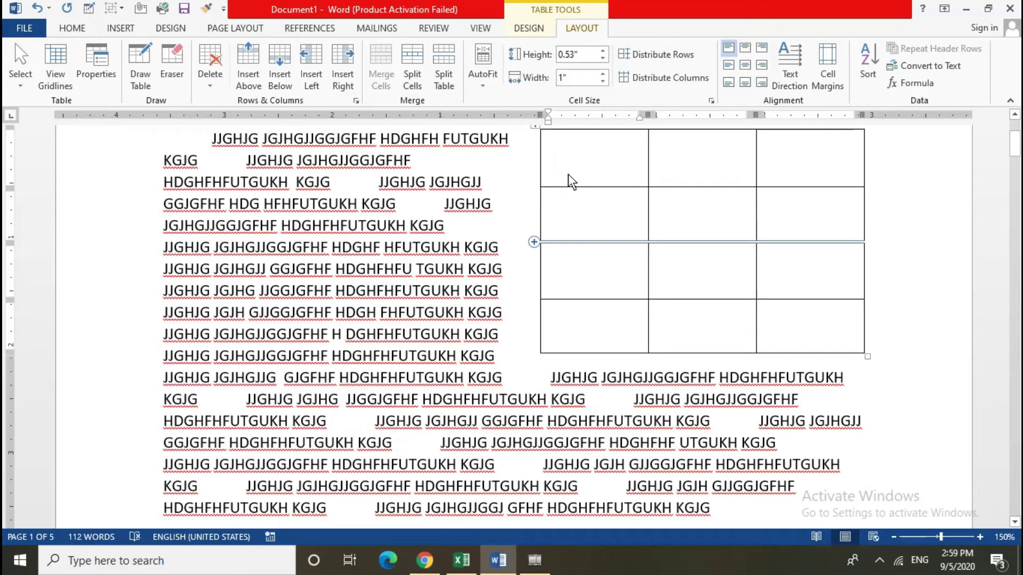
{"action": "left_click", "coordinate": [537, 32]}
{"action": "left_click_drag", "start_coordinate": [584, 143], "coordinate": [802, 338]}
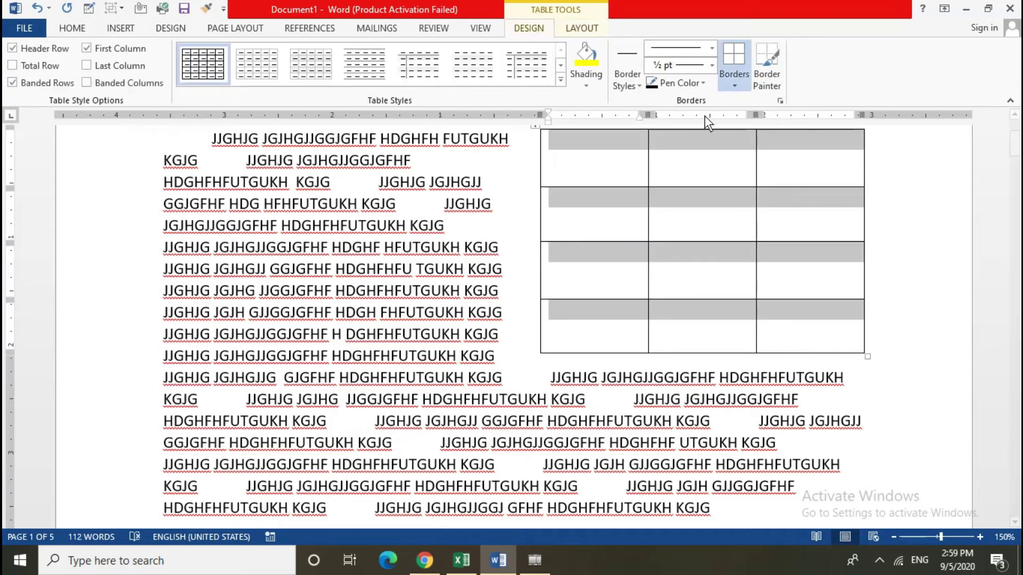
{"action": "left_click", "coordinate": [733, 88]}
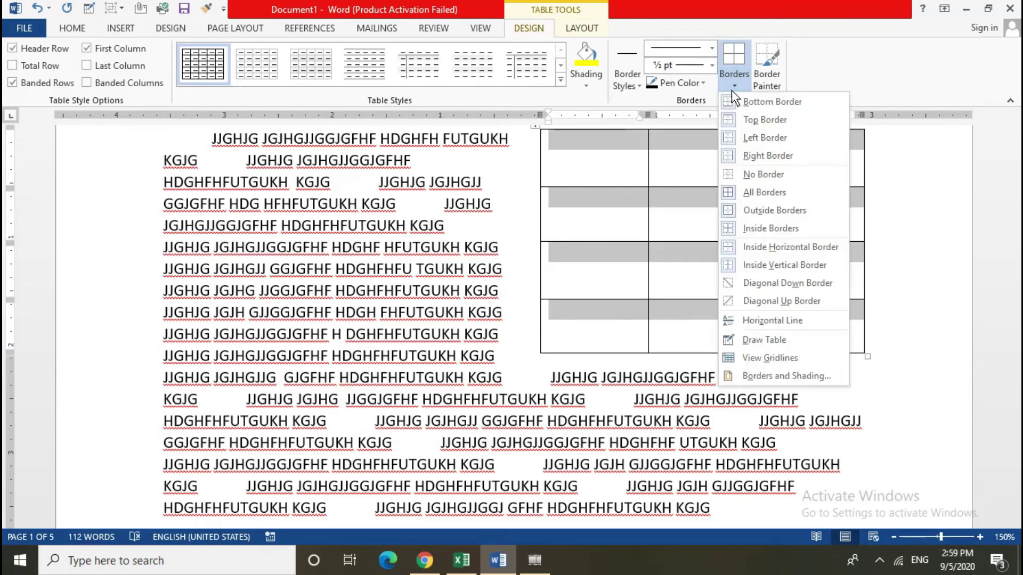
{"action": "left_click", "coordinate": [801, 250]}
{"action": "left_click", "coordinate": [743, 196]}
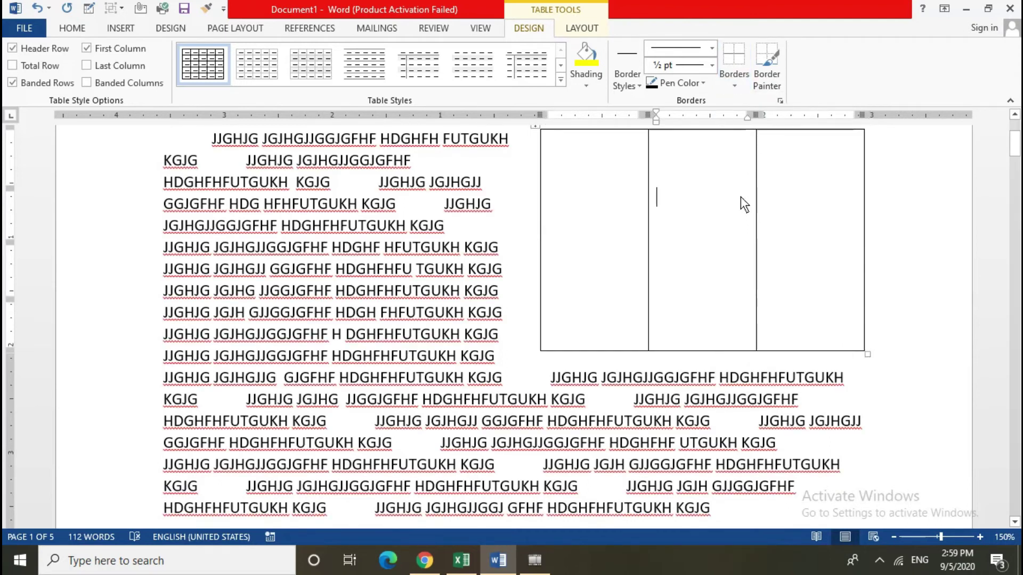
{"action": "left_click", "coordinate": [799, 325]}
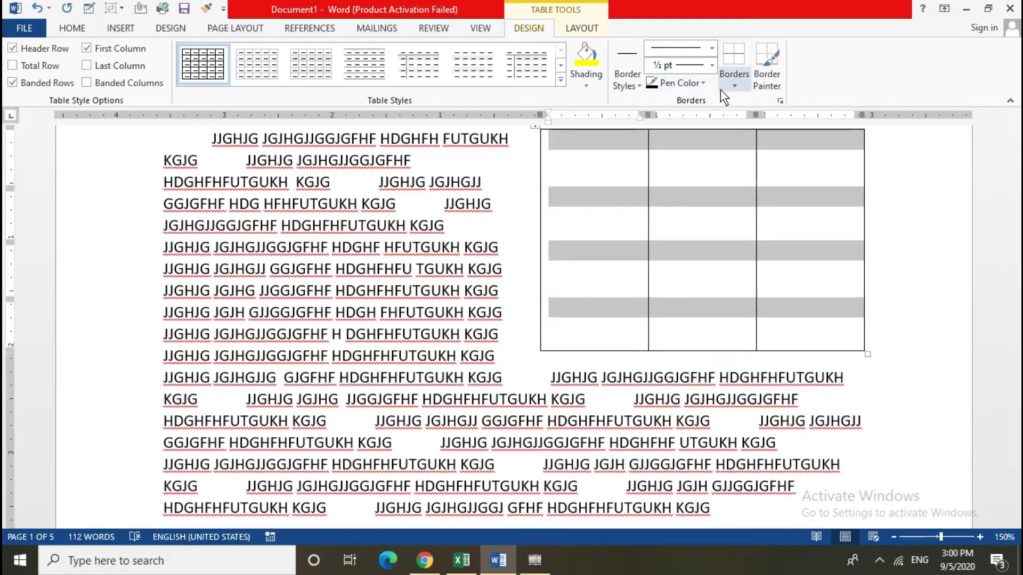
{"action": "left_click", "coordinate": [732, 83]}
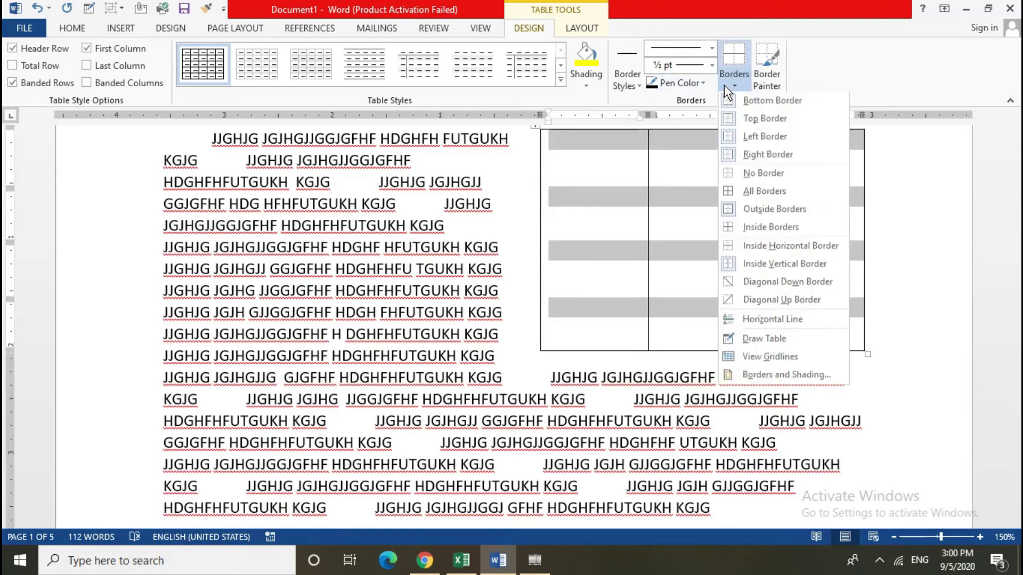
{"action": "left_click", "coordinate": [792, 246]}
{"action": "left_click", "coordinate": [788, 286]}
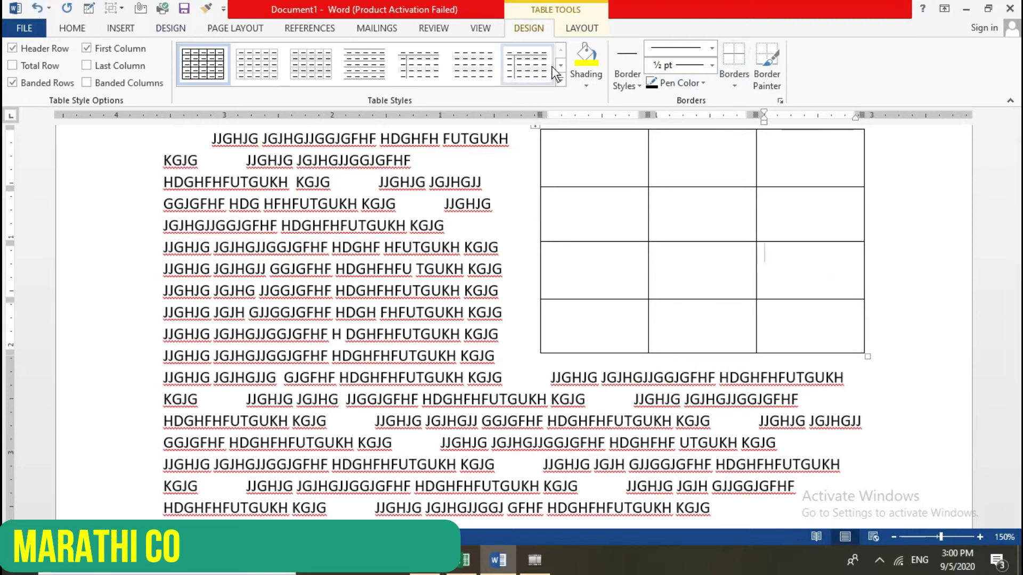
{"action": "left_click", "coordinate": [579, 29]}
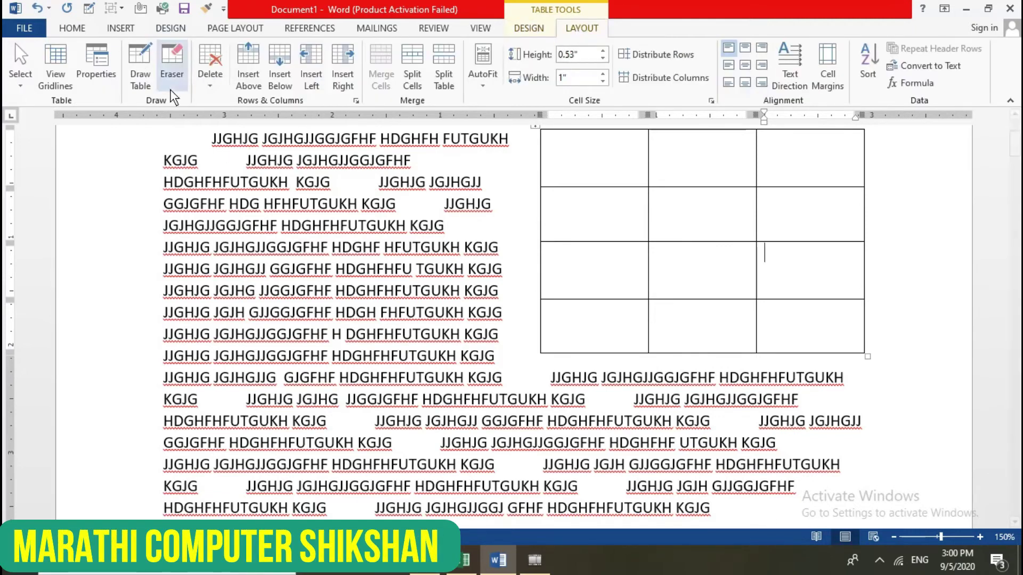
{"action": "left_click", "coordinate": [98, 85]}
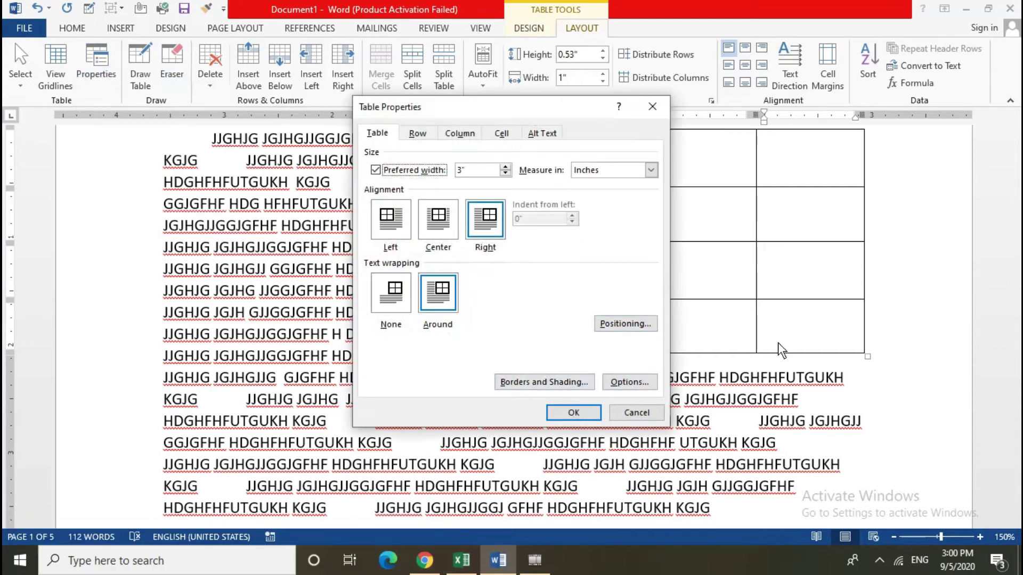
{"action": "left_click", "coordinate": [635, 411]}
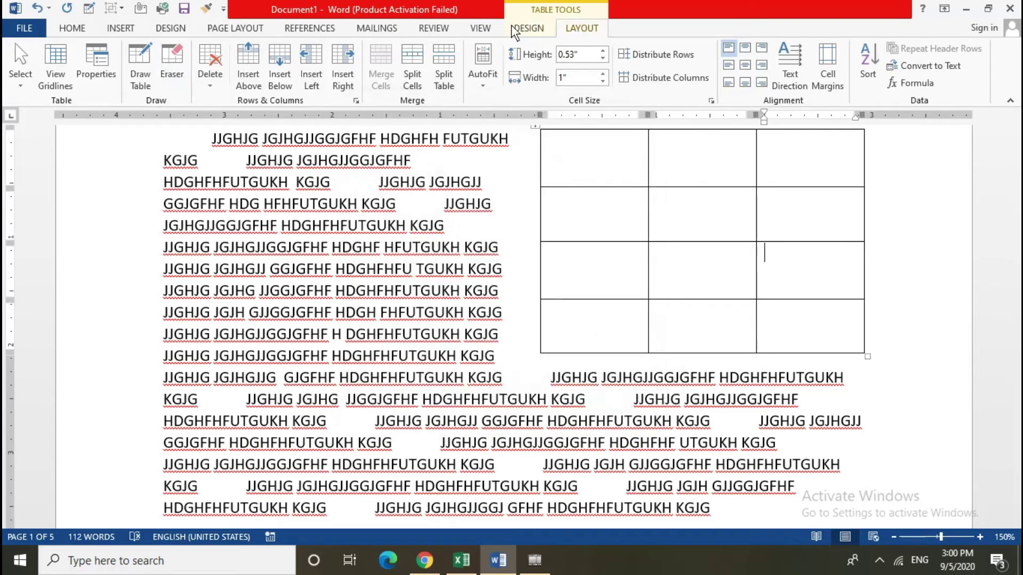
{"action": "left_click", "coordinate": [541, 31]}
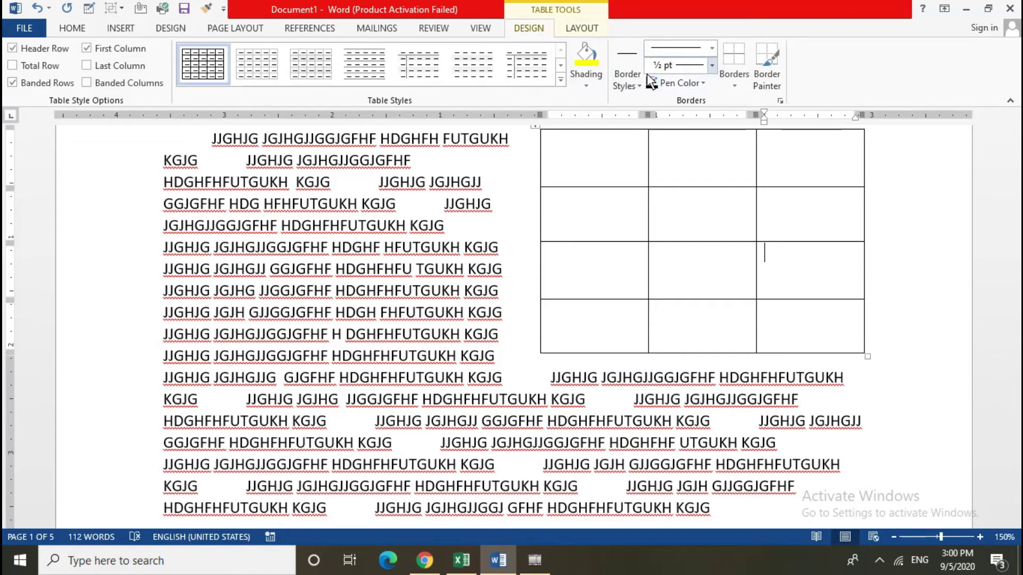
{"action": "left_click", "coordinate": [735, 85]}
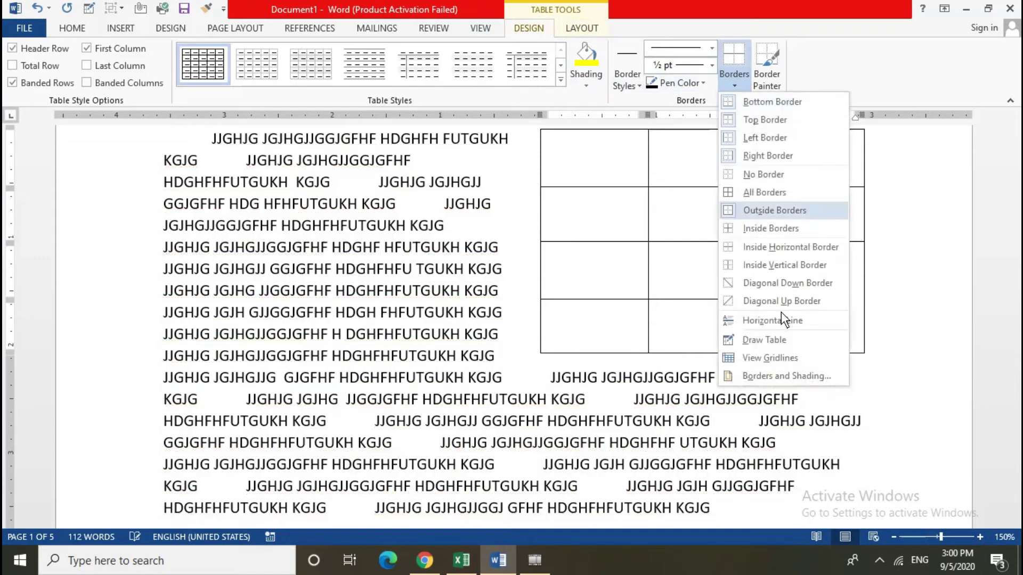
{"action": "left_click", "coordinate": [778, 376]}
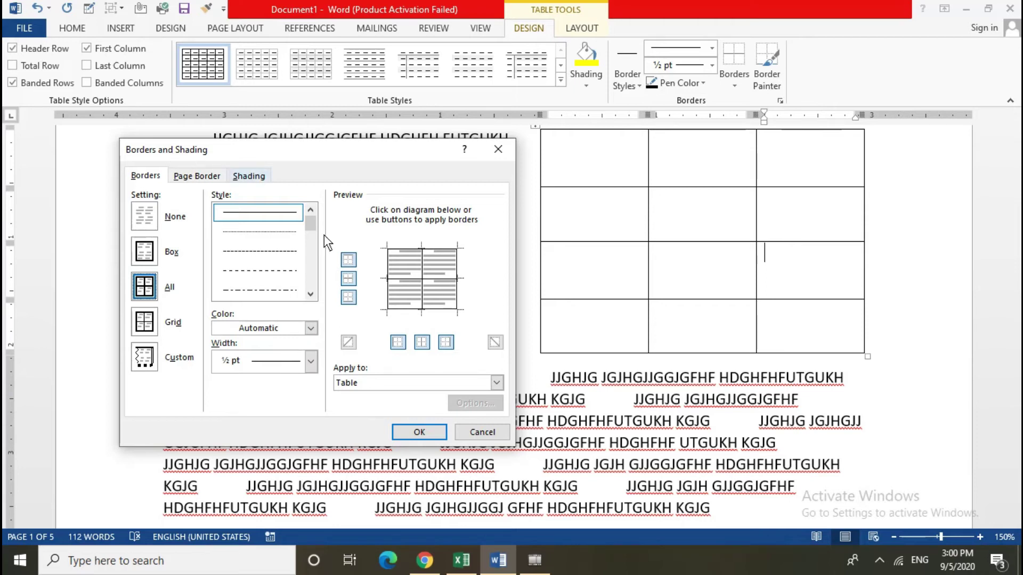
{"action": "left_click", "coordinate": [473, 431]}
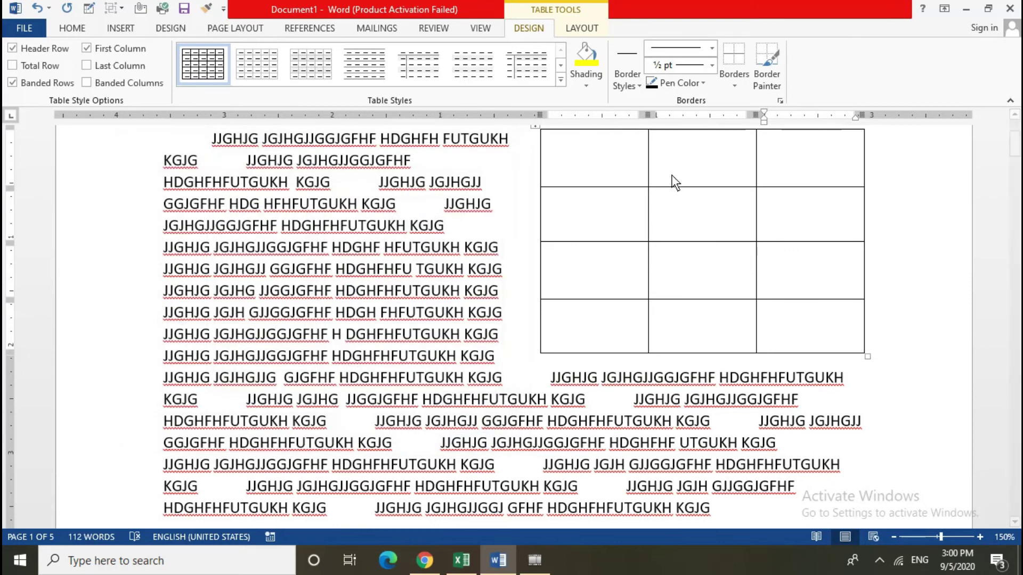
{"action": "left_click", "coordinate": [677, 188]}
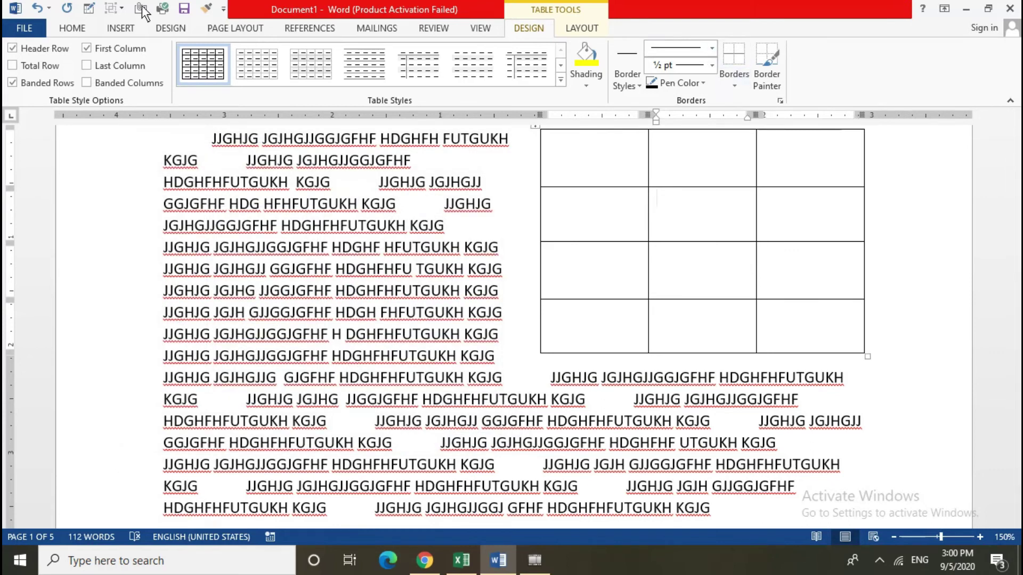
- Draw a small one-cell table within the text using Draw Table
{"action": "left_click", "coordinate": [578, 30]}
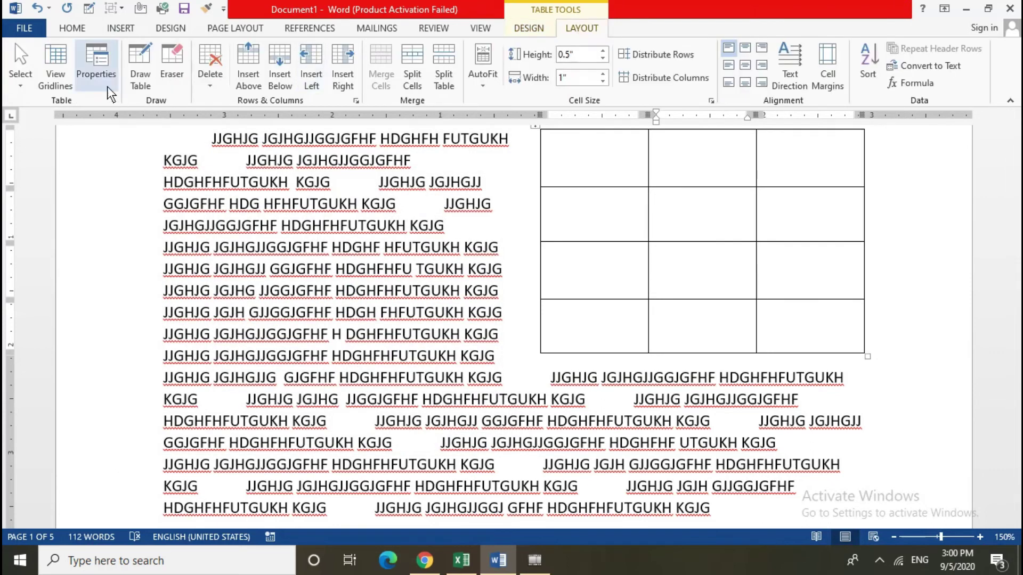
{"action": "left_click", "coordinate": [147, 78]}
{"action": "left_click_drag", "start_coordinate": [265, 261], "coordinate": [376, 365]}
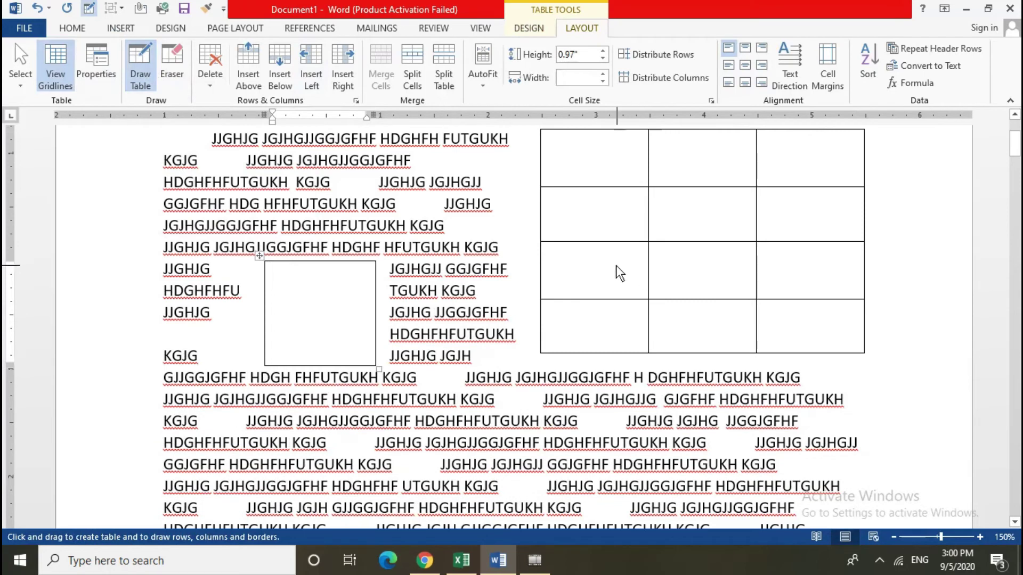
- Erase inner row borders to merge the middle column's lower three cells and each outer column's middle two
{"action": "left_click", "coordinate": [147, 81]}
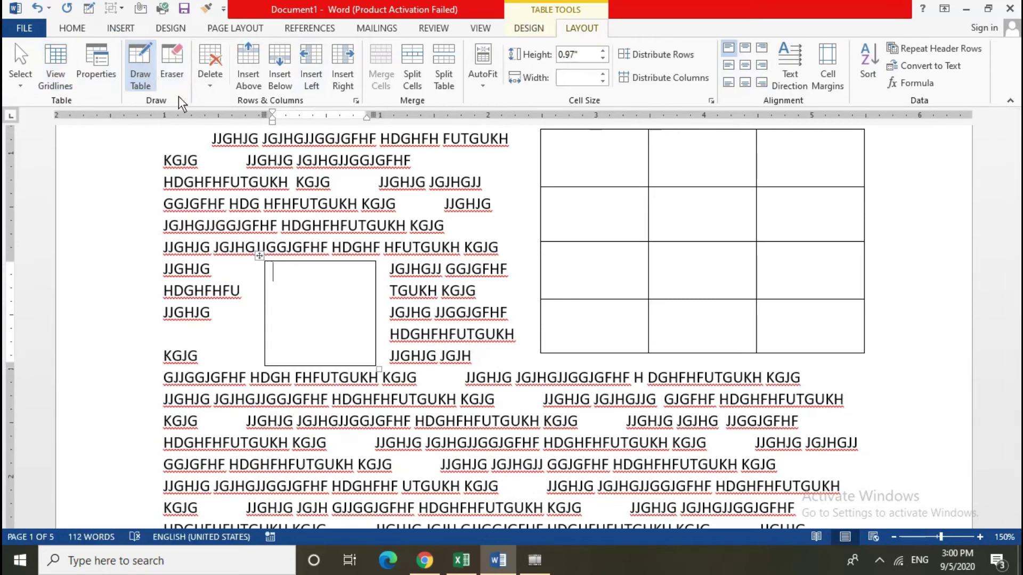
{"action": "left_click", "coordinate": [179, 66]}
{"action": "left_click_drag", "start_coordinate": [376, 291], "coordinate": [319, 343]}
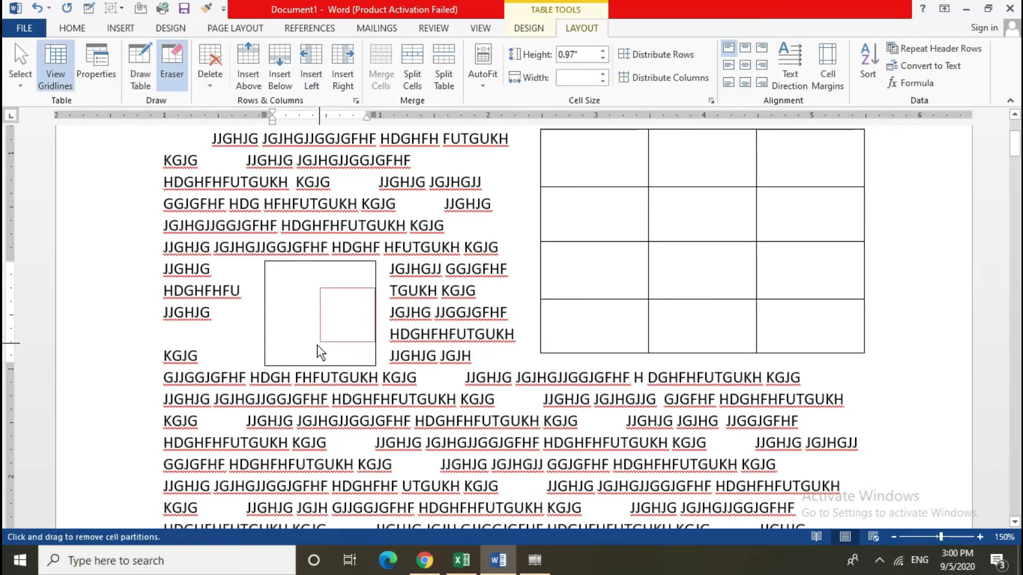
{"action": "left_click_drag", "start_coordinate": [608, 270], "coordinate": [613, 265]}
{"action": "left_click_drag", "start_coordinate": [669, 243], "coordinate": [691, 279]}
{"action": "left_click_drag", "start_coordinate": [716, 317], "coordinate": [705, 273]}
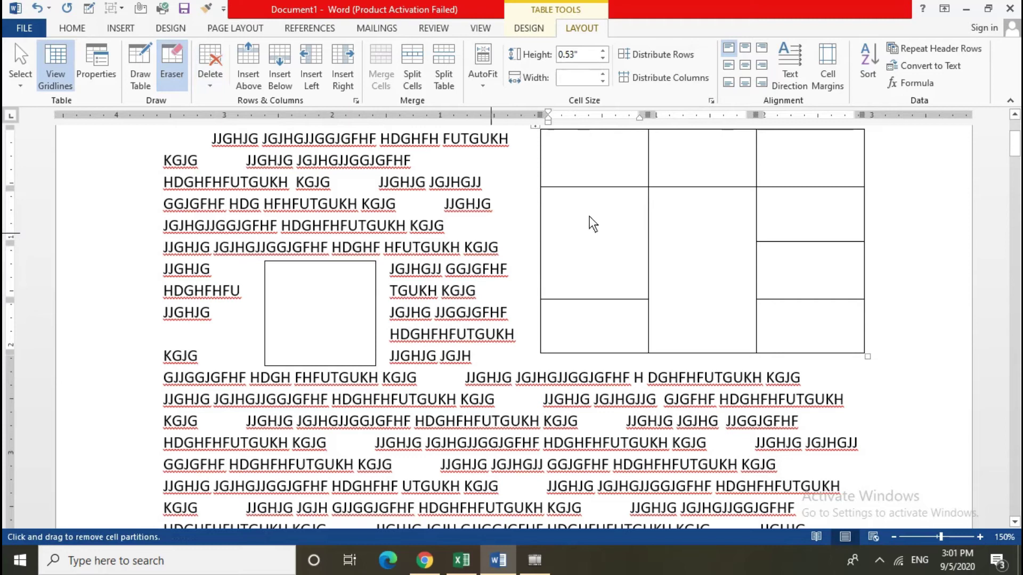
{"action": "left_click_drag", "start_coordinate": [790, 248], "coordinate": [789, 244]}
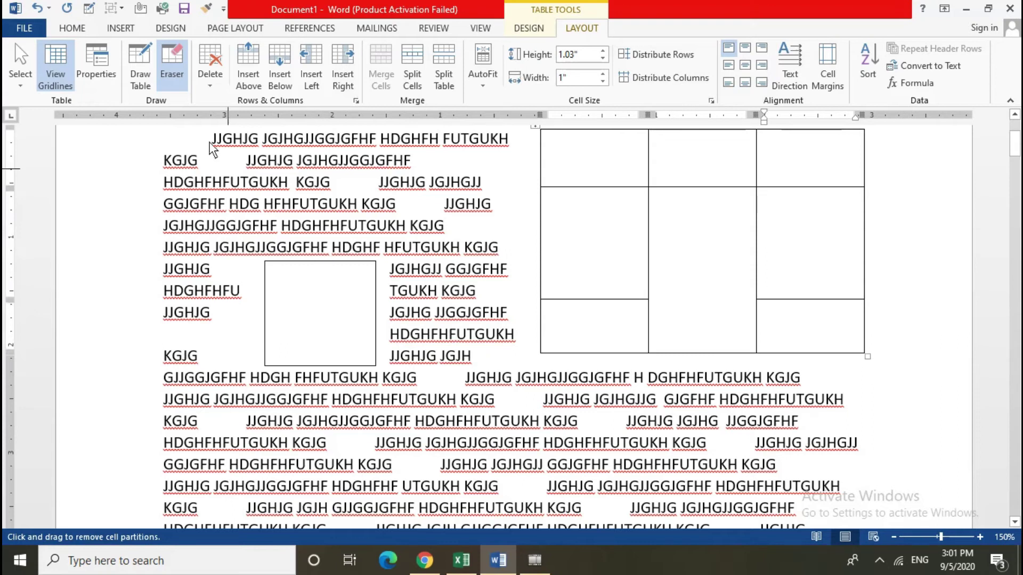
{"action": "left_click", "coordinate": [175, 78]}
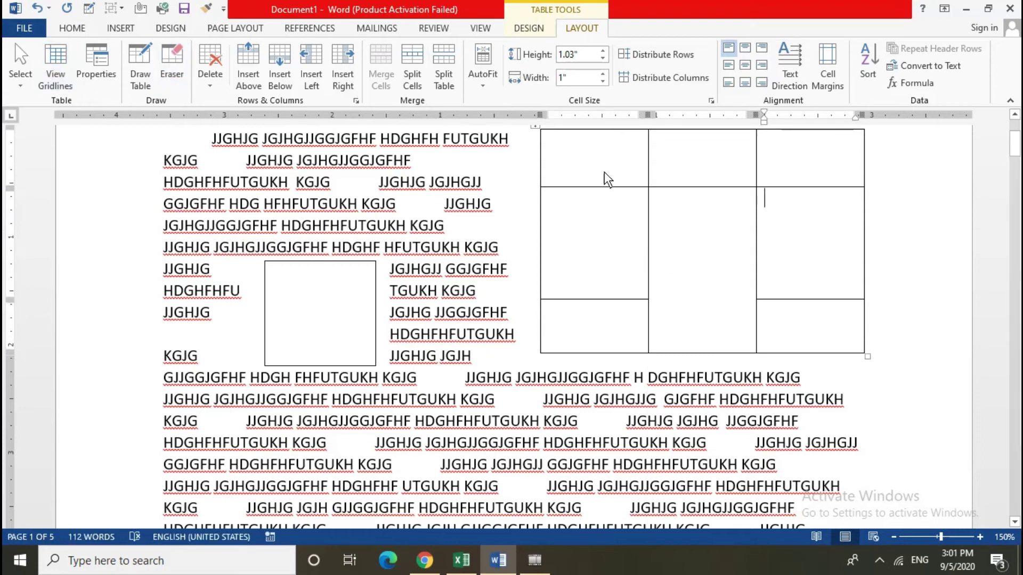
- Delete the table's first column from the bottom-left cell
{"action": "scroll", "coordinate": [619, 249], "scroll_direction": "up", "scroll_amount": 5}
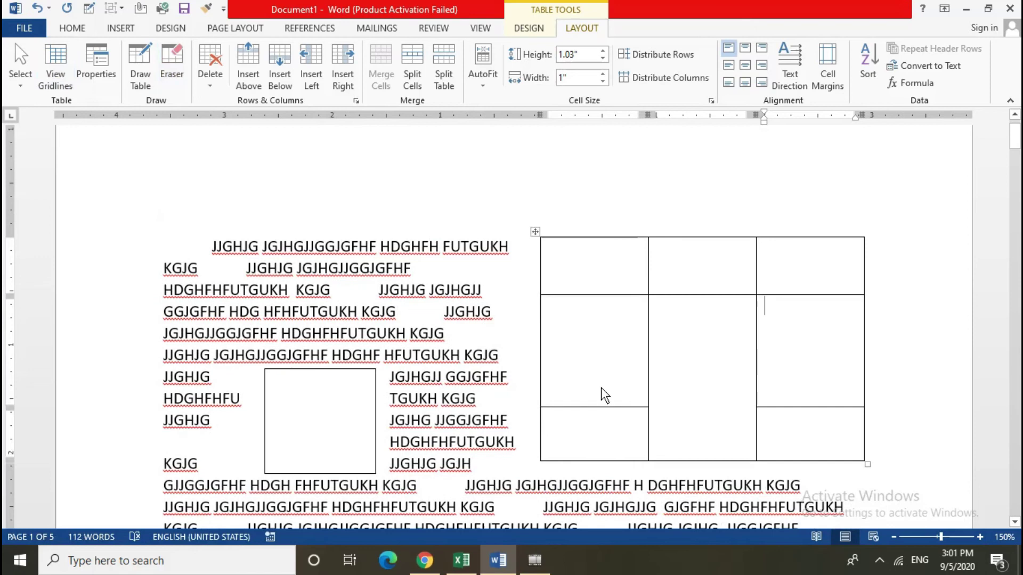
{"action": "left_click", "coordinate": [608, 419]}
{"action": "left_click", "coordinate": [212, 88]}
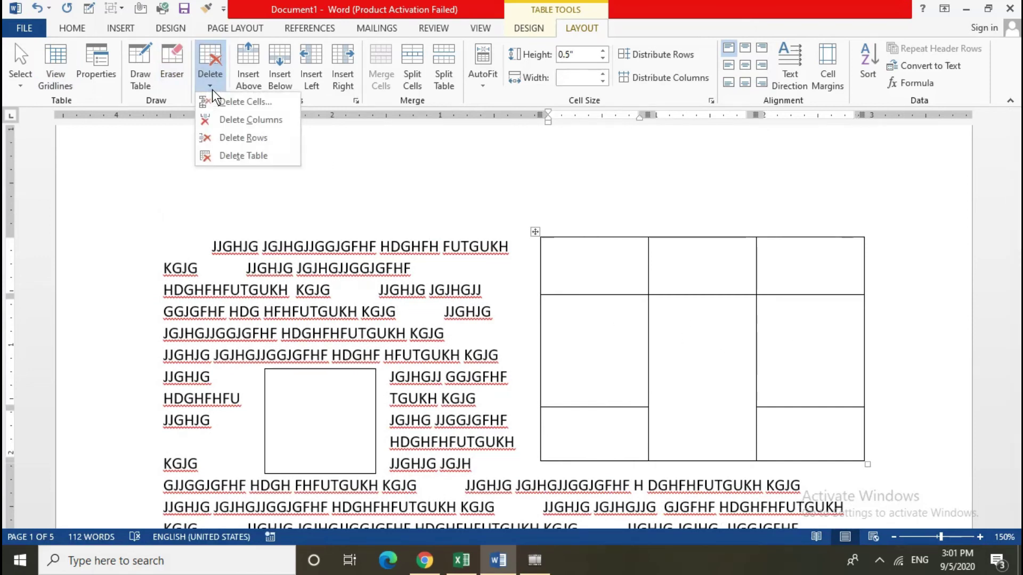
{"action": "left_click", "coordinate": [221, 118]}
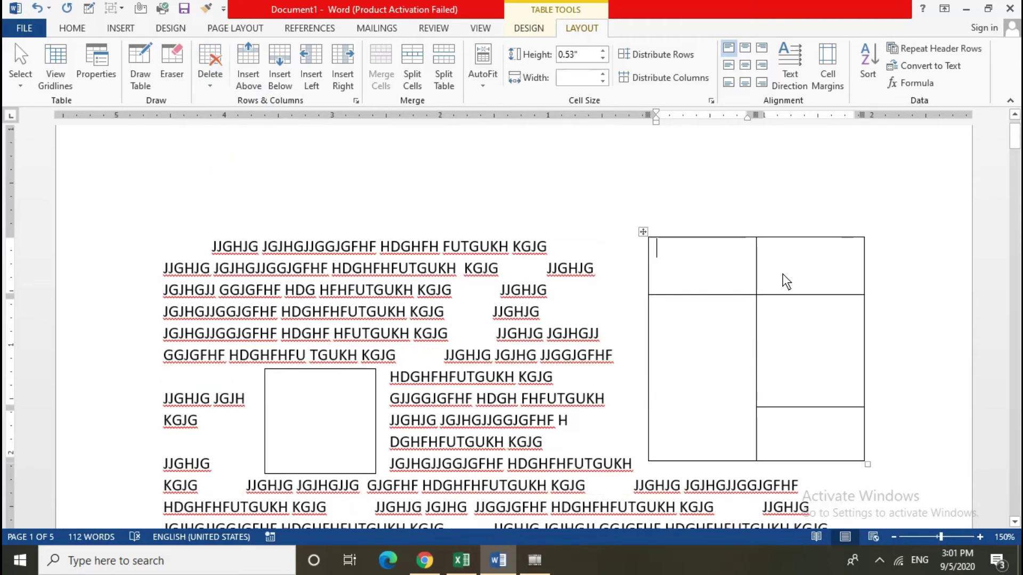
- Delete the top row, then delete the small three-cell table entirely
{"action": "left_click", "coordinate": [841, 262]}
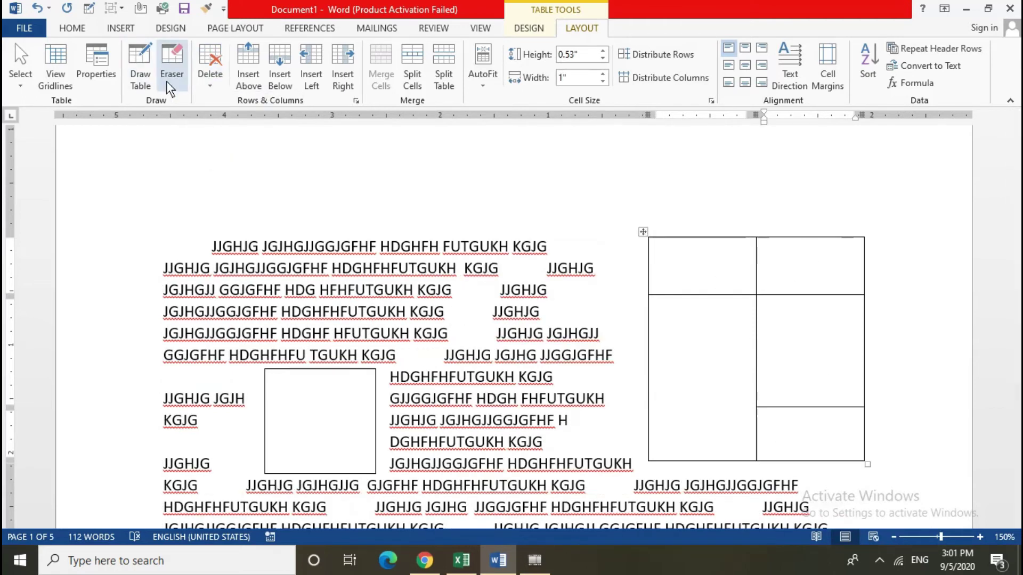
{"action": "left_click", "coordinate": [210, 77]}
{"action": "left_click", "coordinate": [268, 141]}
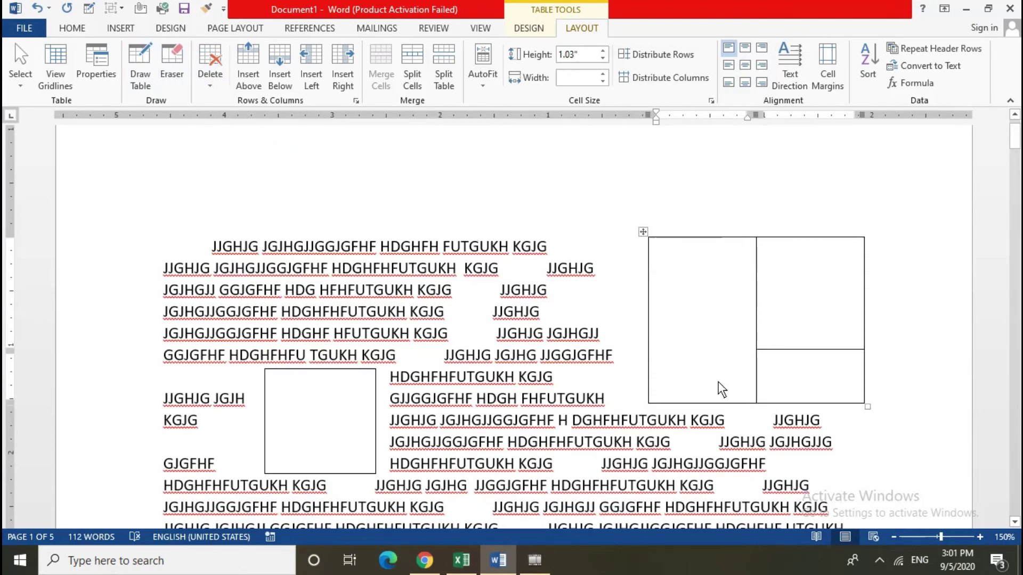
{"action": "left_click", "coordinate": [221, 86]}
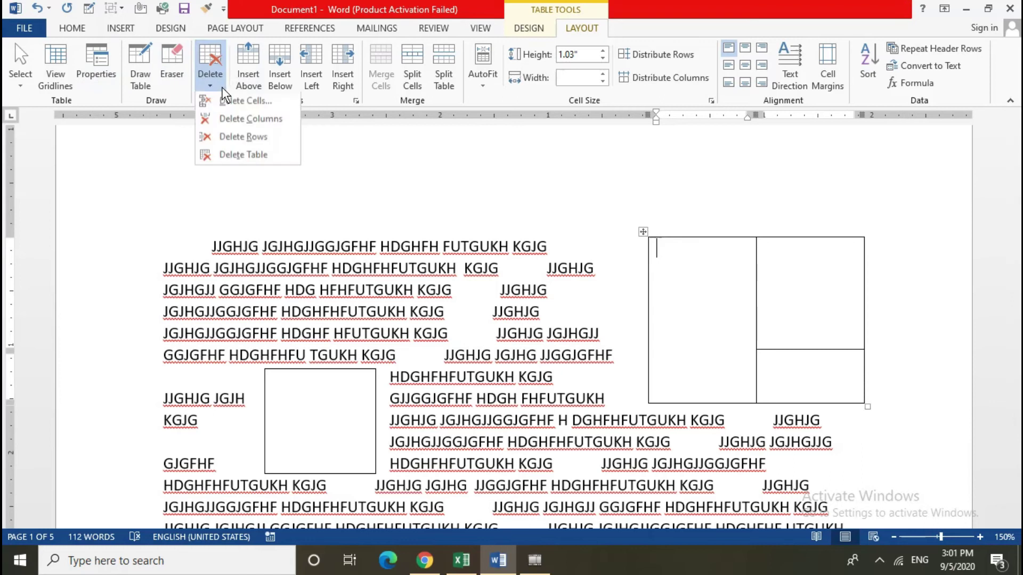
{"action": "left_click", "coordinate": [277, 157]}
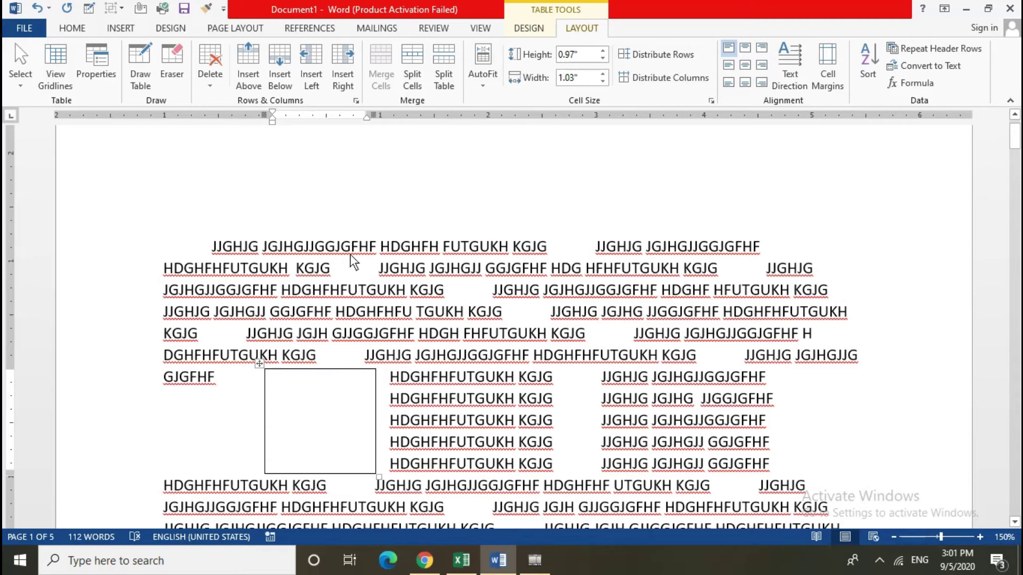
- Insert two rows above the blue header row of the red-bordered table
{"action": "scroll", "coordinate": [373, 267], "scroll_direction": "down", "scroll_amount": 4}
{"action": "scroll", "coordinate": [429, 287], "scroll_direction": "down", "scroll_amount": 4}
{"action": "scroll", "coordinate": [431, 286], "scroll_direction": "down", "scroll_amount": 3}
{"action": "scroll", "coordinate": [431, 286], "scroll_direction": "down", "scroll_amount": 4}
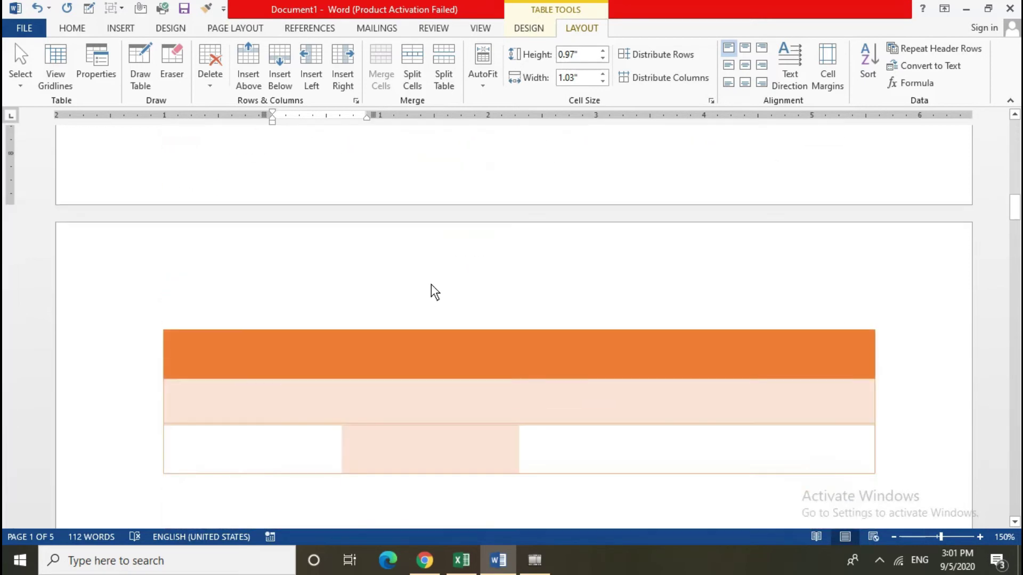
{"action": "scroll", "coordinate": [431, 284], "scroll_direction": "down", "scroll_amount": 2}
{"action": "scroll", "coordinate": [430, 284], "scroll_direction": "down", "scroll_amount": 3}
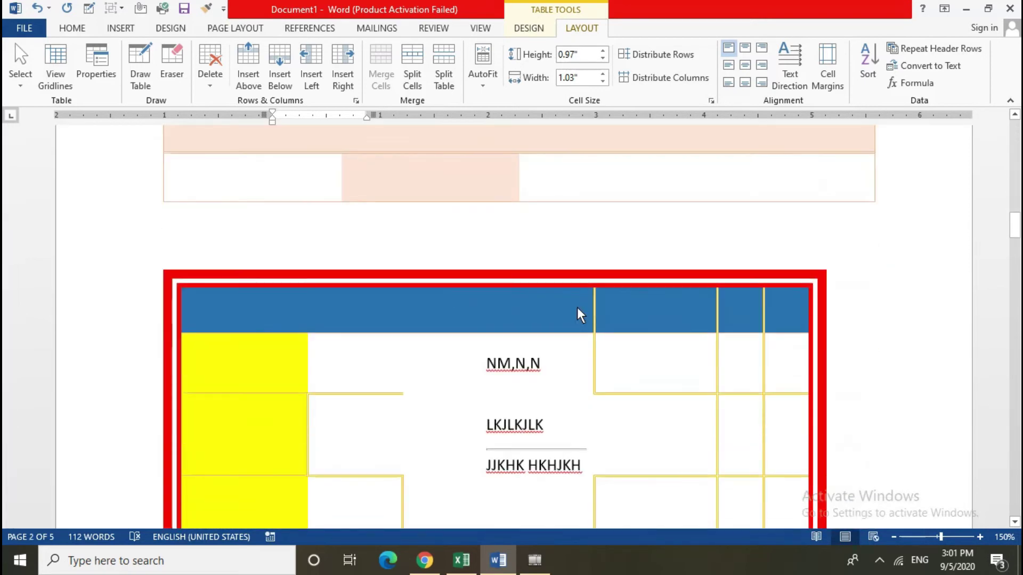
{"action": "left_click", "coordinate": [662, 327]}
{"action": "mouse_move", "coordinate": [478, 273]}
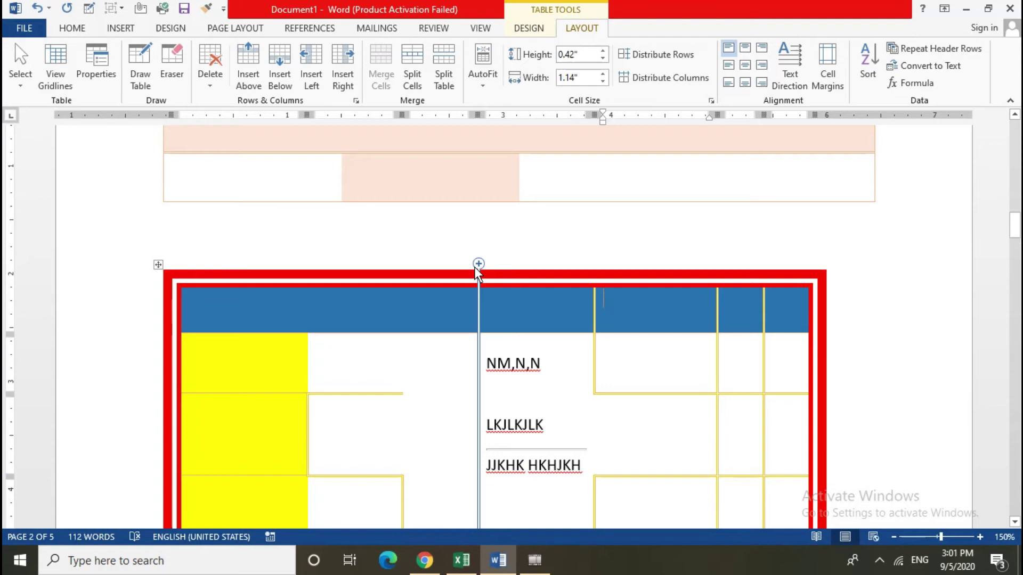
{"action": "left_click", "coordinate": [247, 82]}
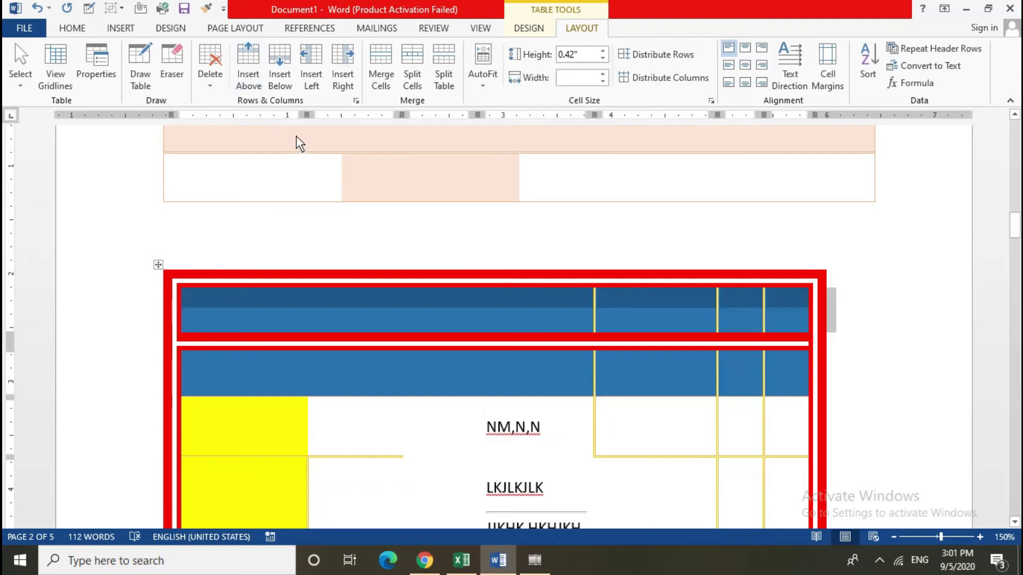
{"action": "left_click", "coordinate": [263, 78]}
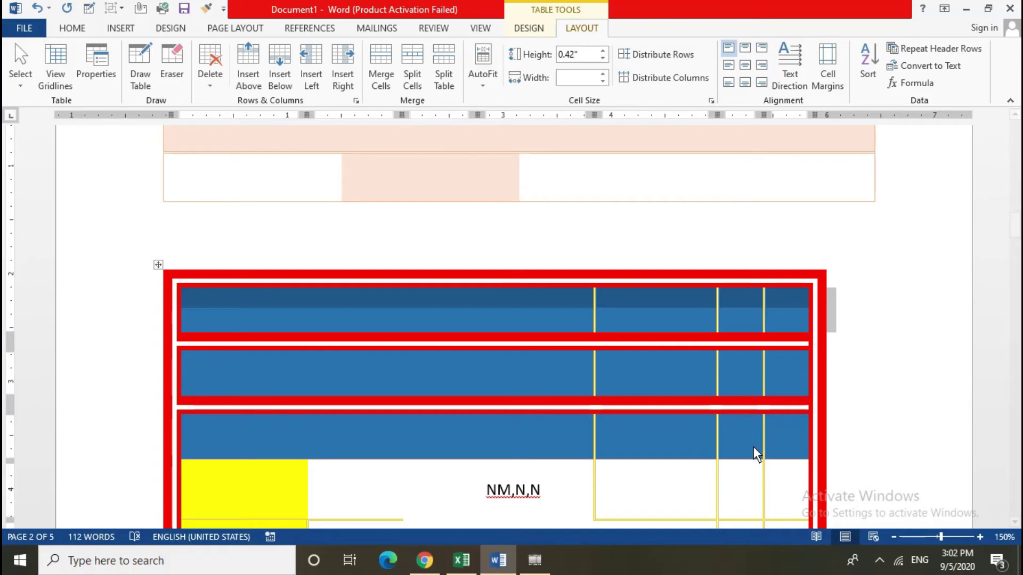
{"action": "scroll", "coordinate": [753, 447], "scroll_direction": "down", "scroll_amount": 2}
{"action": "scroll", "coordinate": [879, 325], "scroll_direction": "down", "scroll_amount": 3}
- Add a new row below the table's bottom row
{"action": "scroll", "coordinate": [650, 382], "scroll_direction": "down", "scroll_amount": 1}
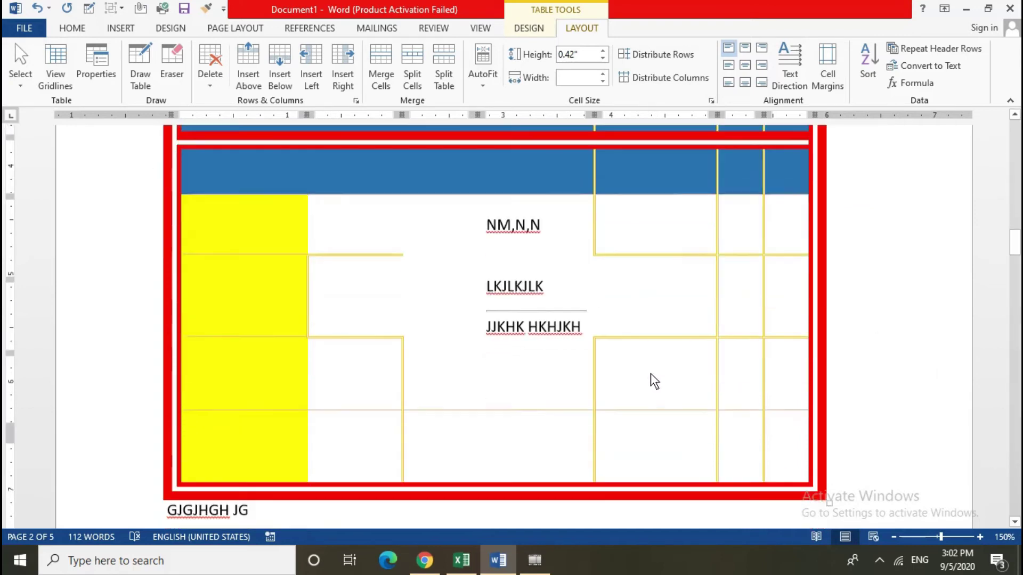
{"action": "scroll", "coordinate": [650, 381], "scroll_direction": "down", "scroll_amount": 4}
{"action": "left_click", "coordinate": [680, 242]}
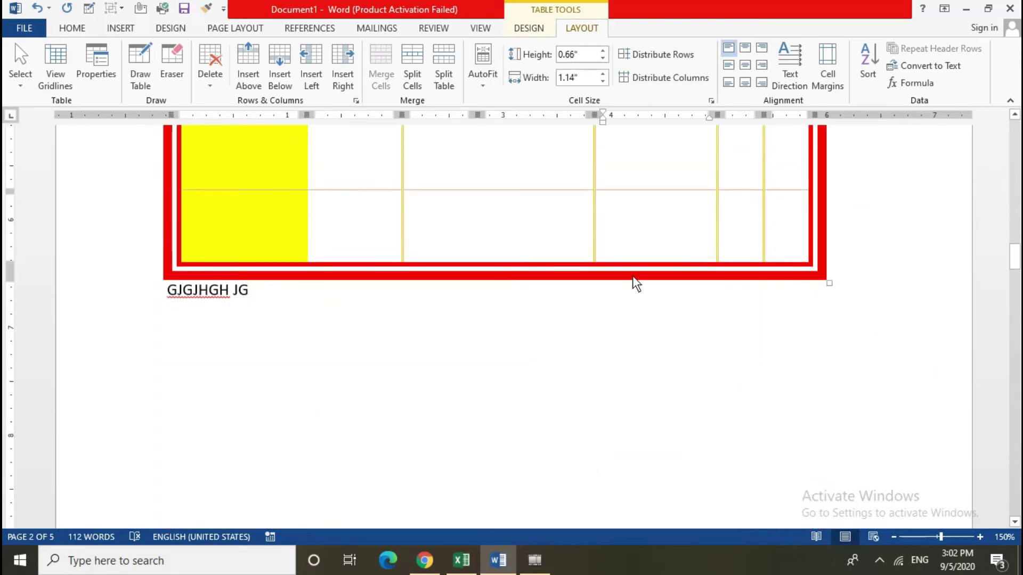
{"action": "left_click", "coordinate": [284, 88]}
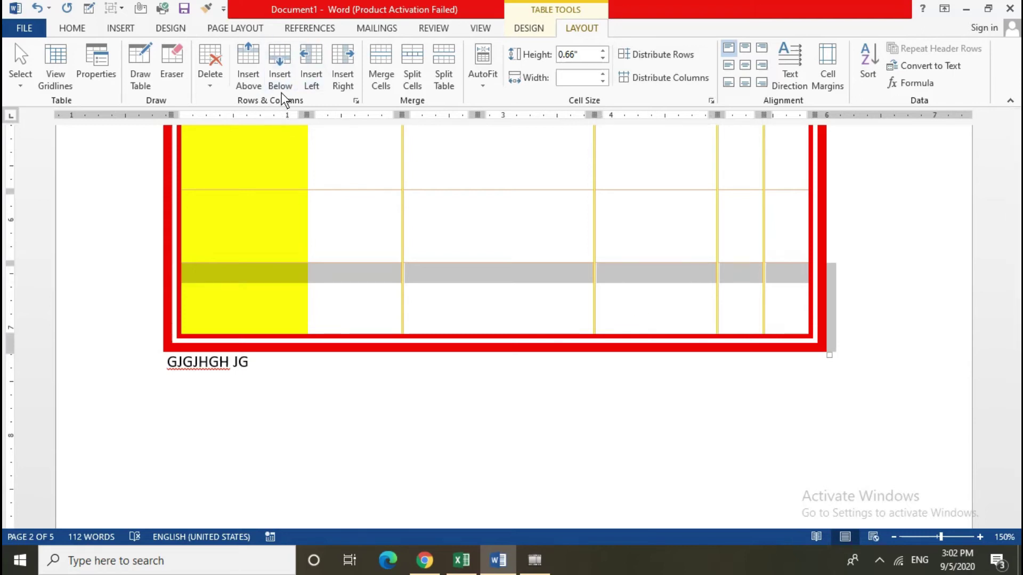
- Insert a new column at the table's left from the top yellow cell
{"action": "scroll", "coordinate": [270, 203], "scroll_direction": "up", "scroll_amount": 3}
{"action": "left_click", "coordinate": [256, 182]}
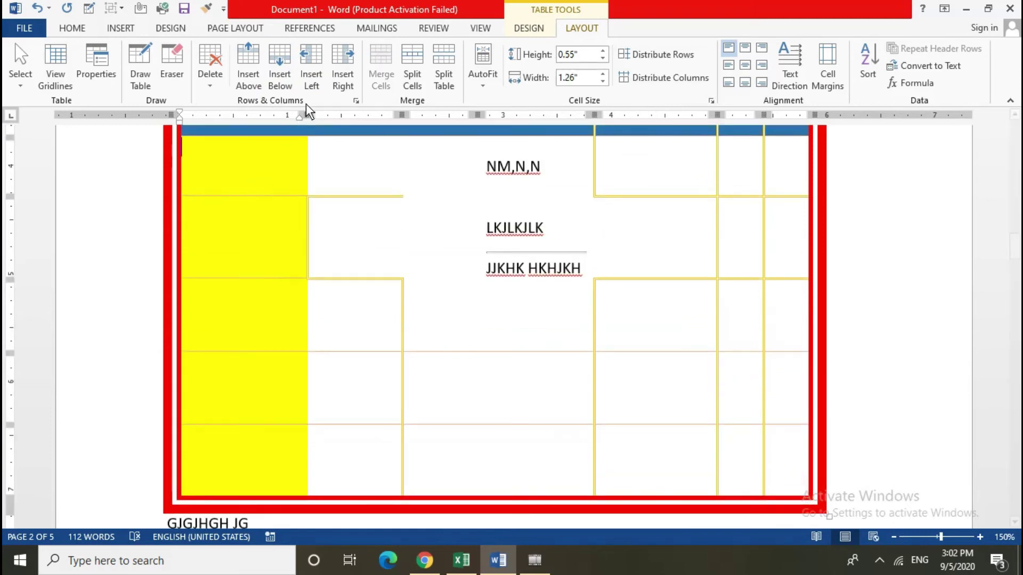
{"action": "left_click", "coordinate": [320, 88]}
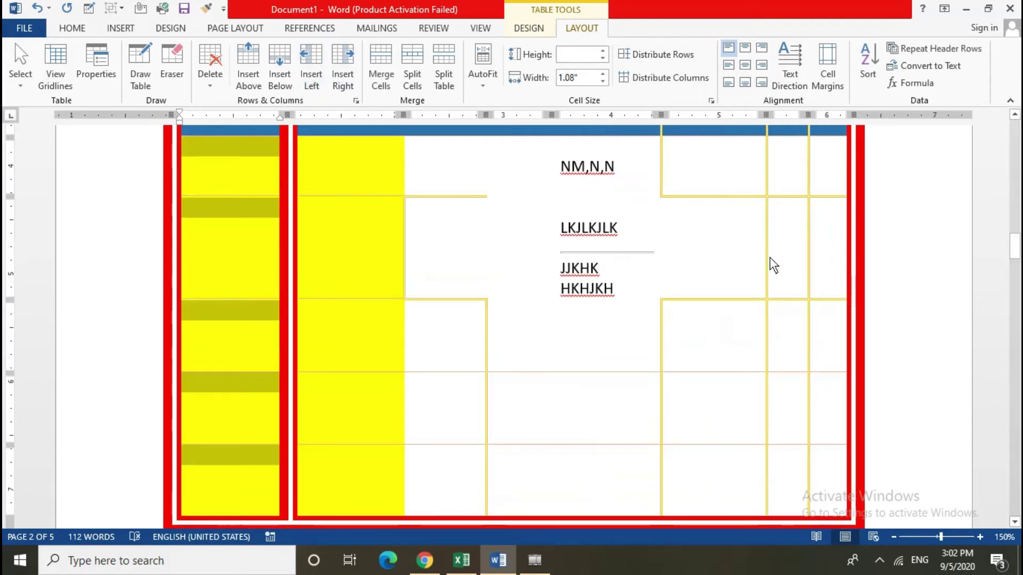
- Insert a new column to the right of the empty cell beside the text
{"action": "left_click", "coordinate": [786, 272]}
{"action": "left_click_drag", "start_coordinate": [590, 308], "coordinate": [552, 321]}
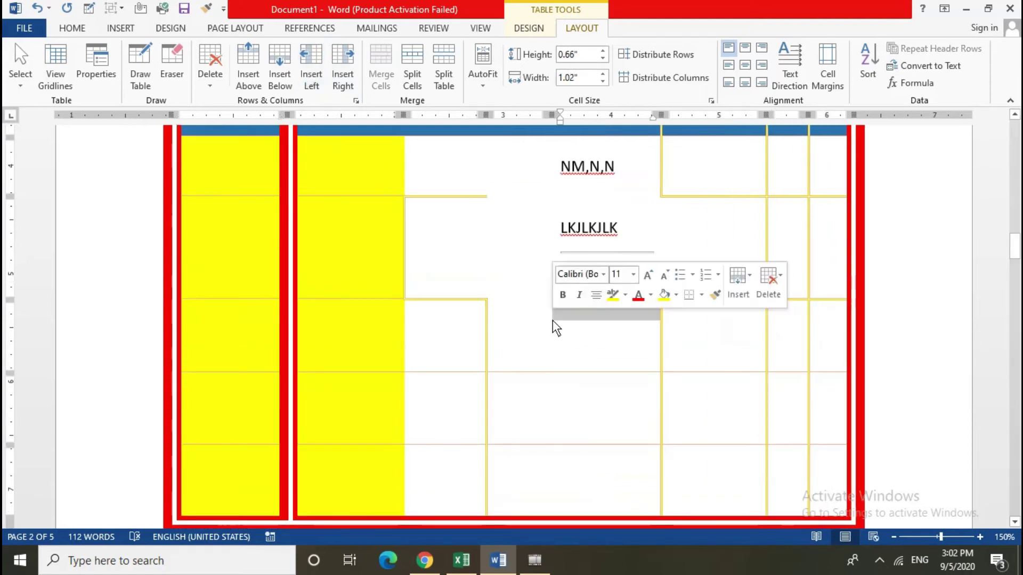
{"action": "left_click", "coordinate": [475, 334]}
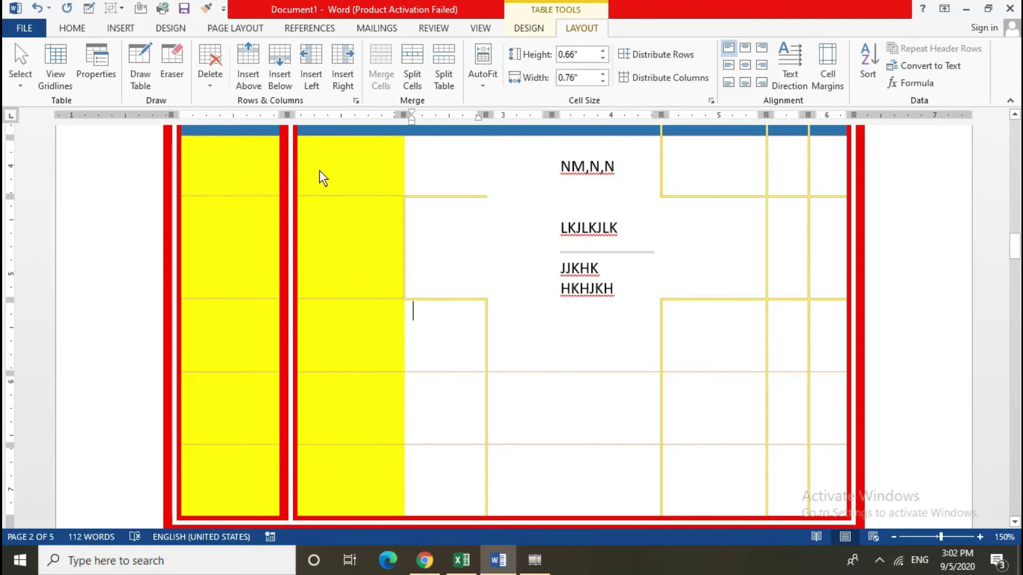
{"action": "left_click", "coordinate": [343, 85]}
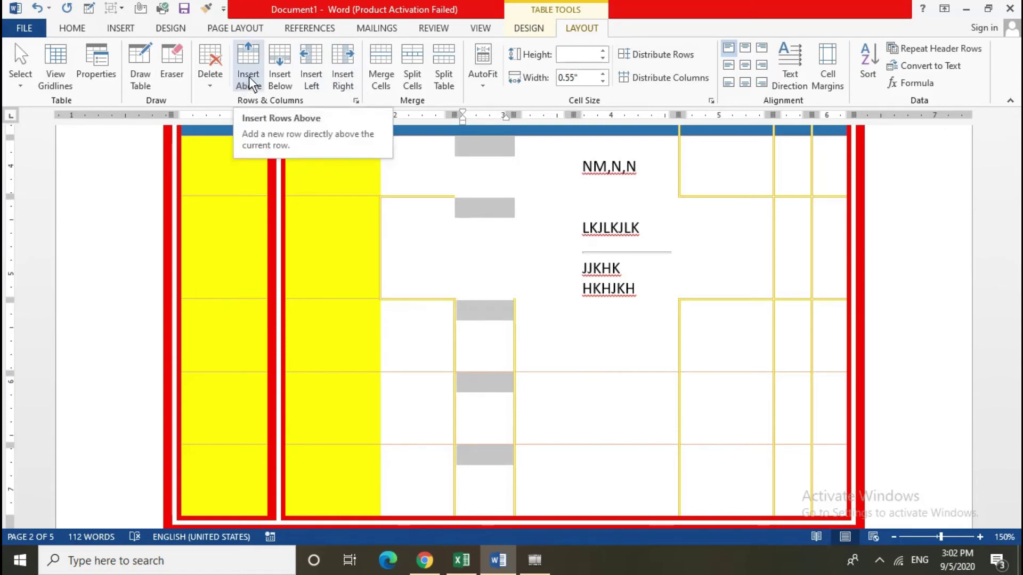
{"action": "left_click", "coordinate": [554, 308]}
{"action": "scroll", "coordinate": [639, 346], "scroll_direction": "up", "scroll_amount": 3}
{"action": "left_click", "coordinate": [633, 368]}
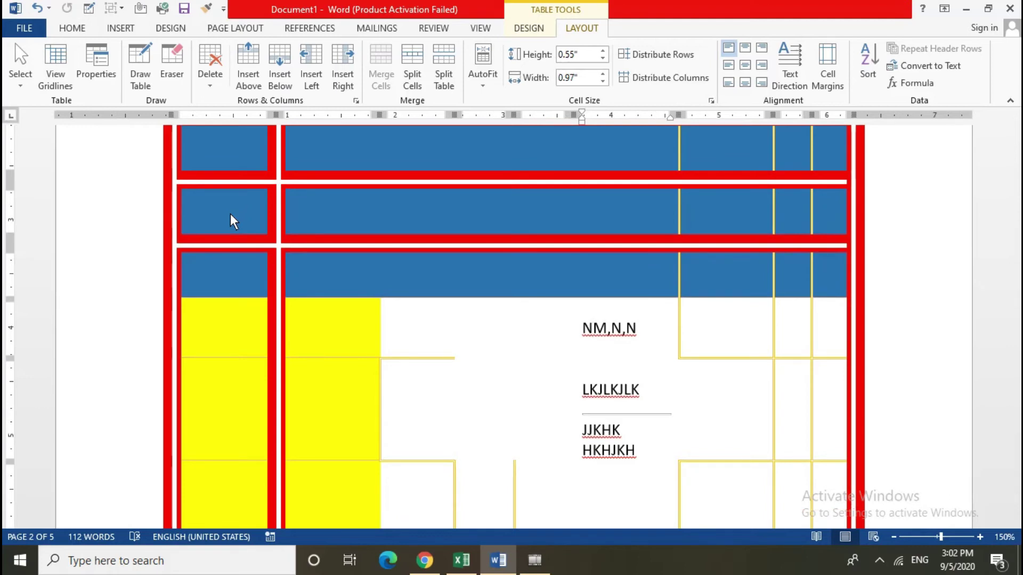
{"action": "left_click", "coordinate": [609, 392]}
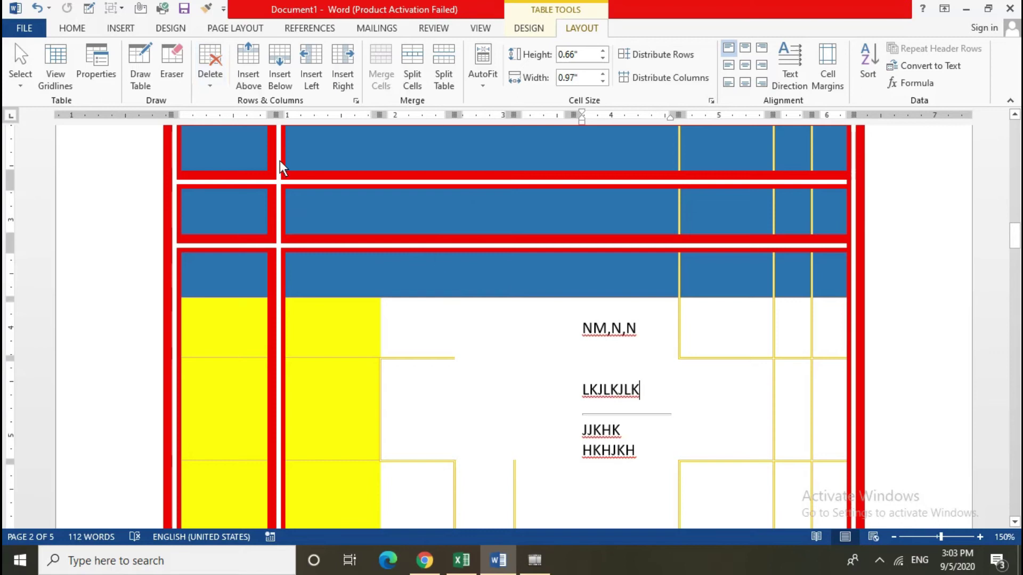
{"action": "scroll", "coordinate": [443, 277], "scroll_direction": "up", "scroll_amount": 3}
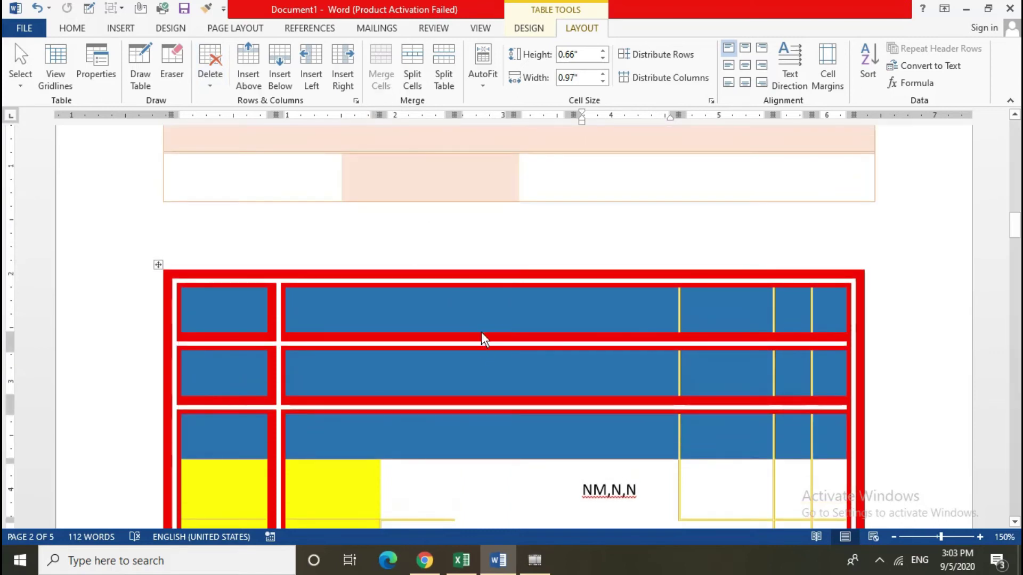
- Undo the last edit and add an empty line after the page 1 text
{"action": "scroll", "coordinate": [481, 331], "scroll_direction": "up", "scroll_amount": 1}
{"action": "scroll", "coordinate": [481, 304], "scroll_direction": "up", "scroll_amount": 5}
{"action": "scroll", "coordinate": [480, 302], "scroll_direction": "up", "scroll_amount": 5}
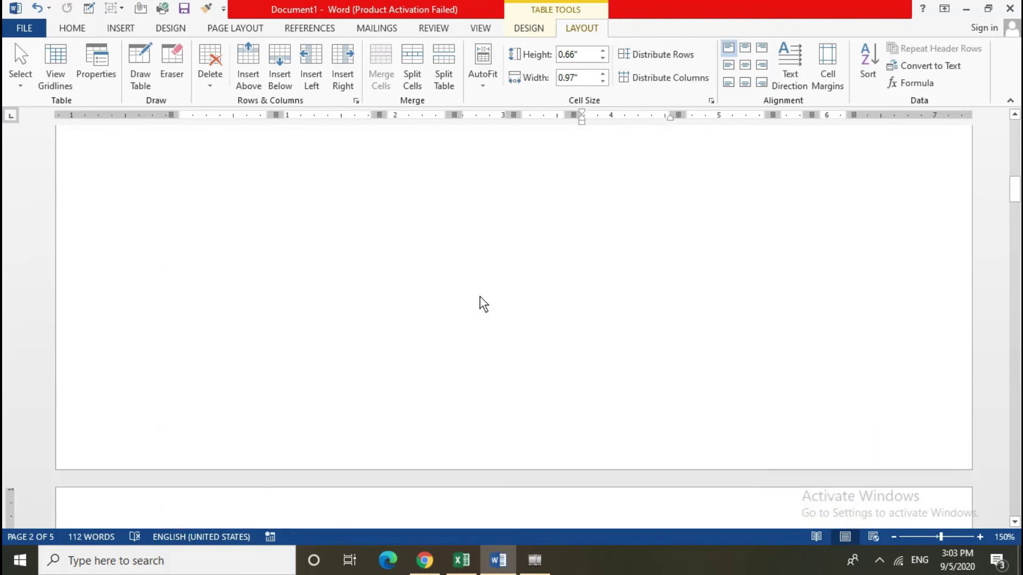
{"action": "left_click", "coordinate": [458, 263]}
{"action": "key", "text": "ctrl+z"}
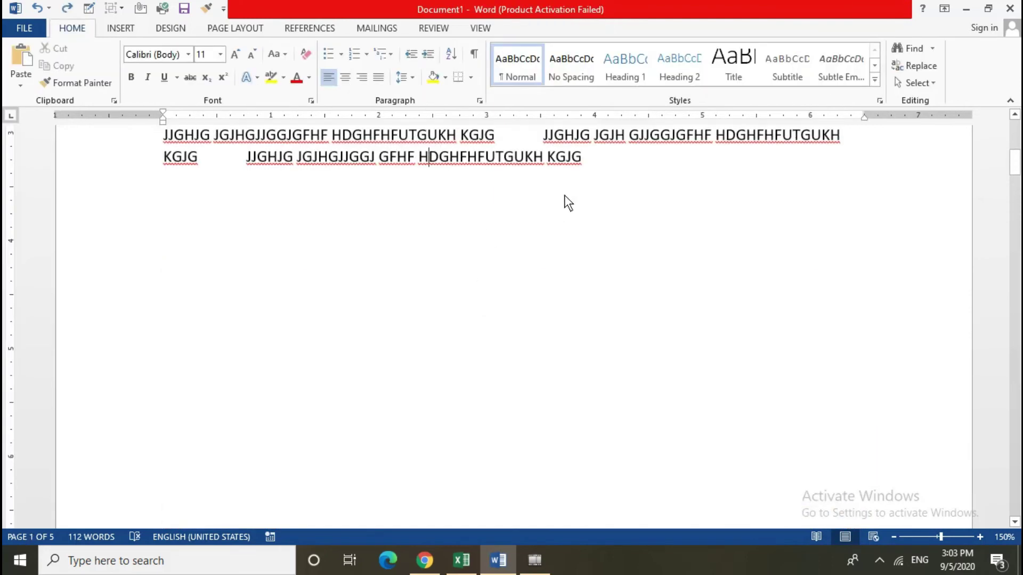
{"action": "left_click", "coordinate": [586, 183]}
{"action": "key", "text": "Return"}
{"action": "key", "text": "Return"}
{"action": "key", "text": "Return"}
{"action": "key", "text": "Return"}
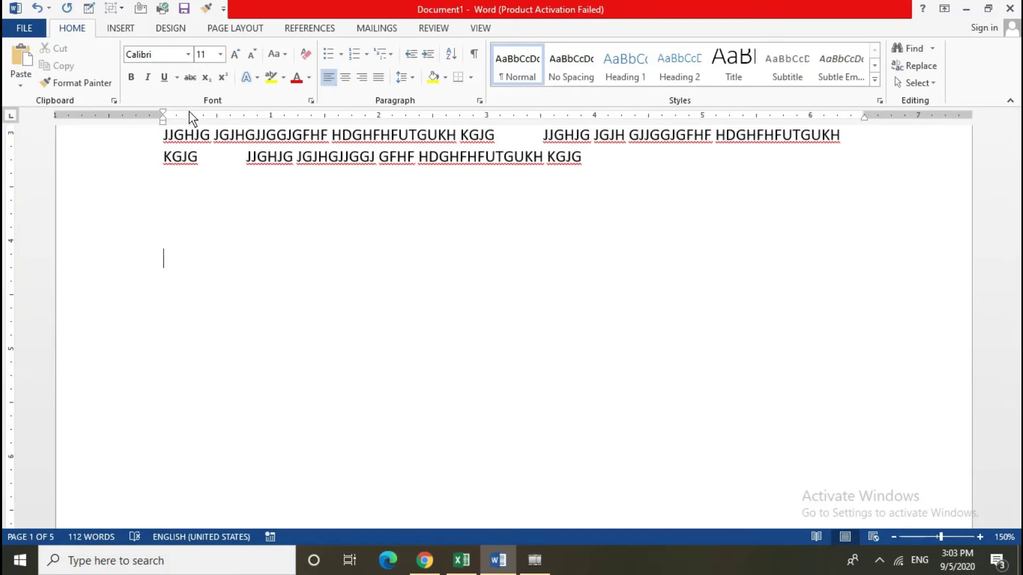
- Insert a 7-column, 6-row table and enlarge it with taller rows and wider columns
{"action": "left_click", "coordinate": [129, 32]}
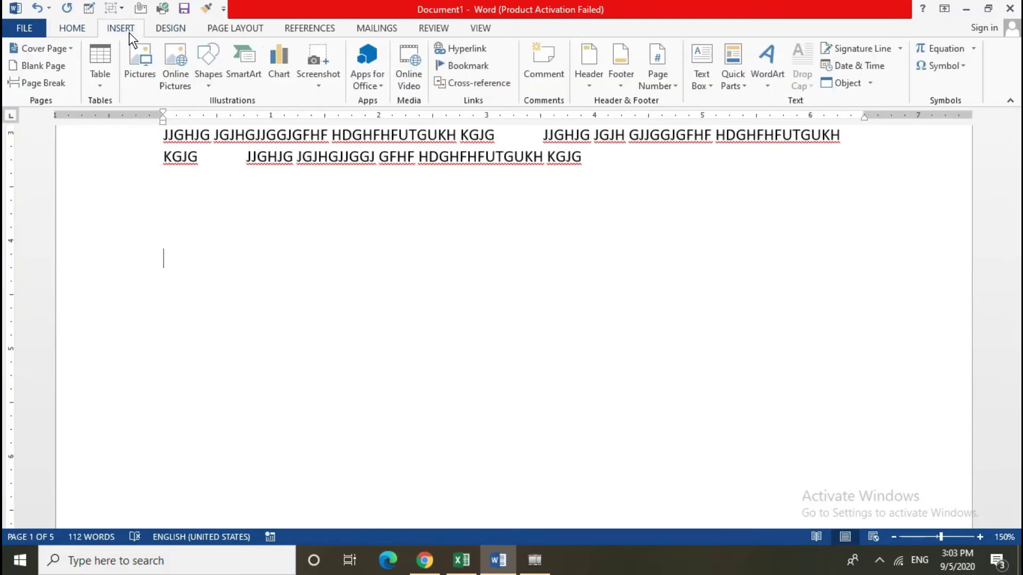
{"action": "left_click", "coordinate": [112, 76]}
{"action": "left_click", "coordinate": [174, 180]}
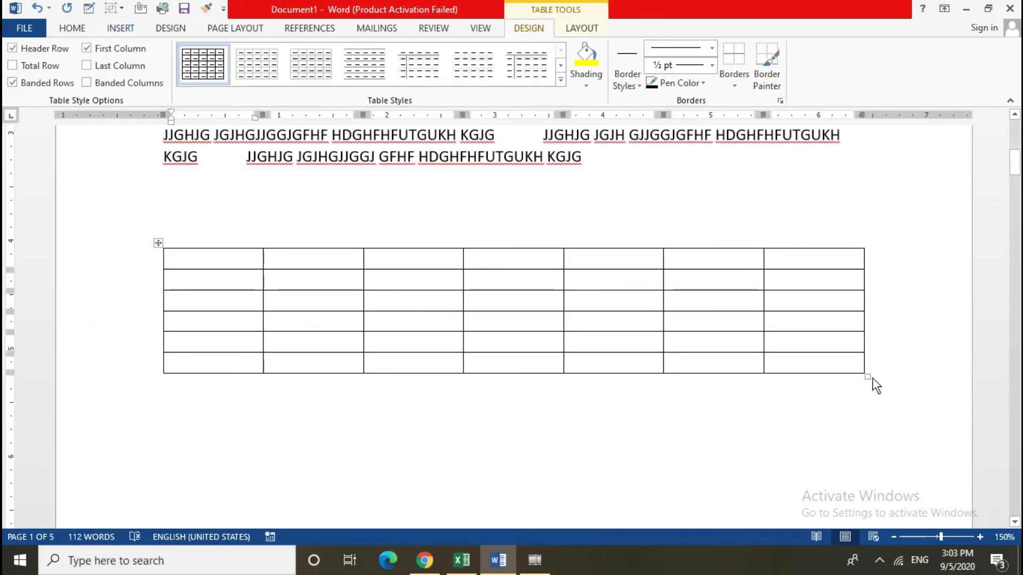
{"action": "left_click_drag", "start_coordinate": [868, 377], "coordinate": [905, 463]}
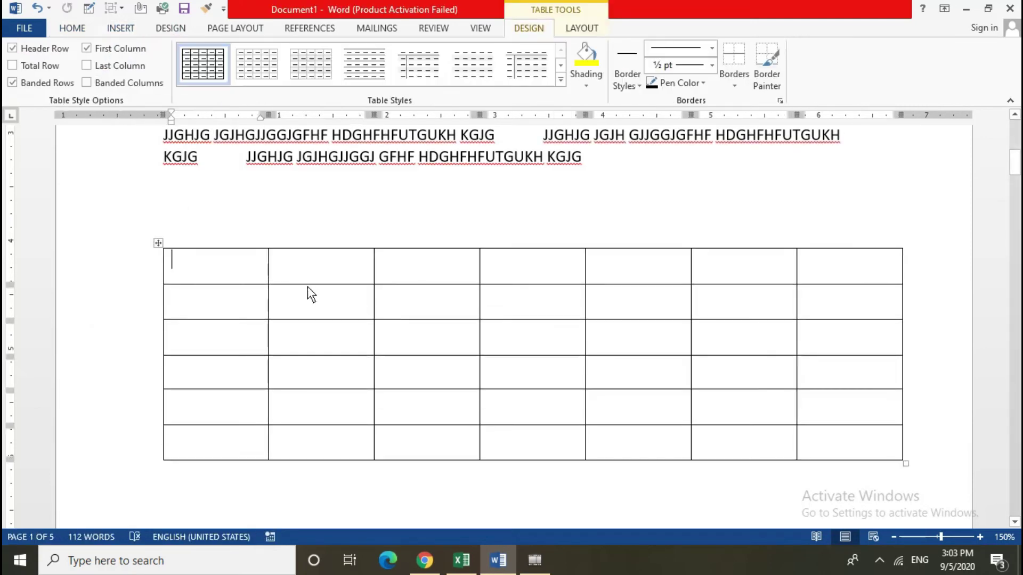
- Merge the first two cells of the table's top row into one
{"action": "left_click_drag", "start_coordinate": [248, 260], "coordinate": [293, 268]}
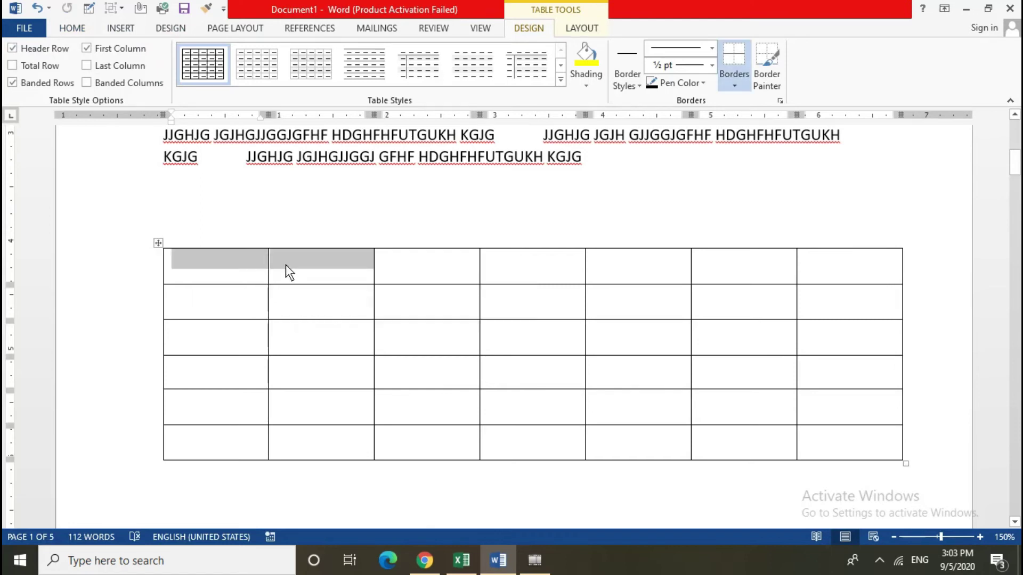
{"action": "left_click", "coordinate": [572, 26]}
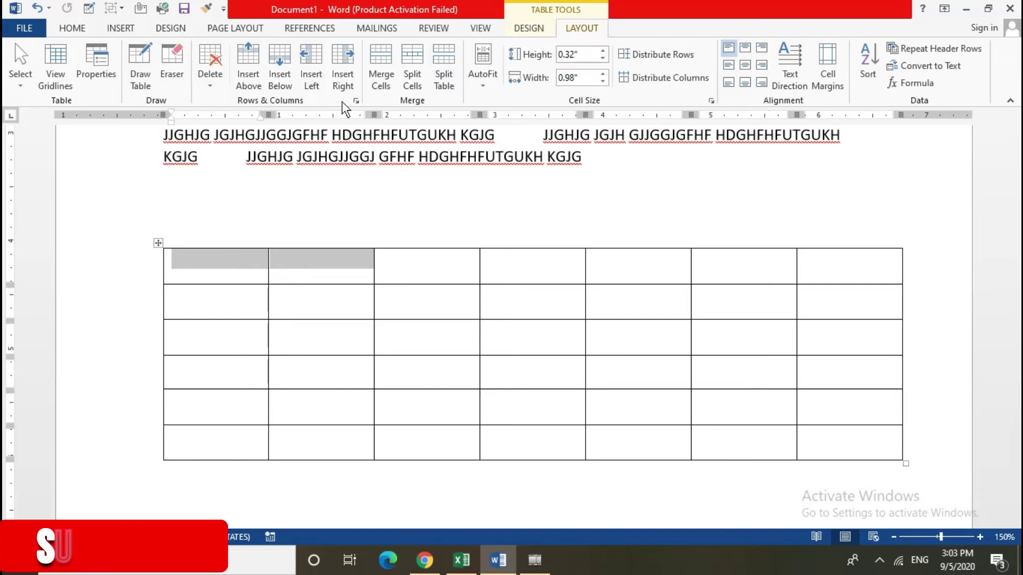
{"action": "left_click", "coordinate": [381, 67]}
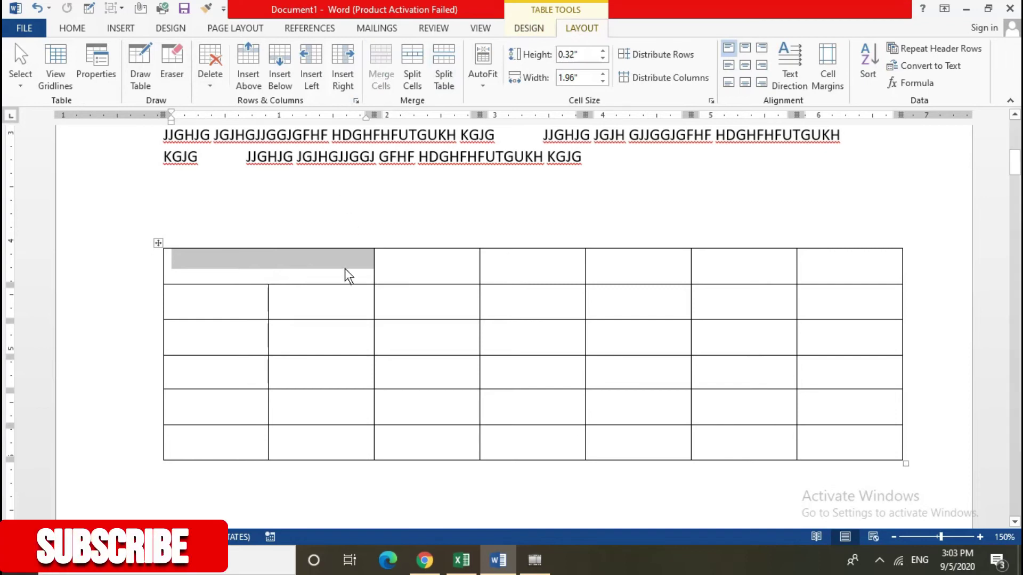
{"action": "left_click", "coordinate": [343, 298]}
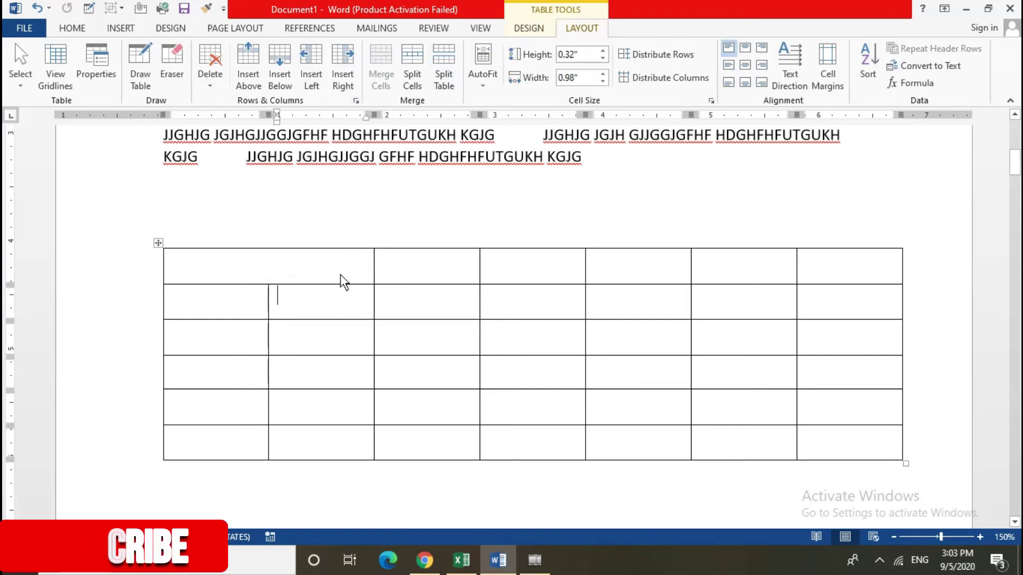
{"action": "left_click", "coordinate": [286, 275]}
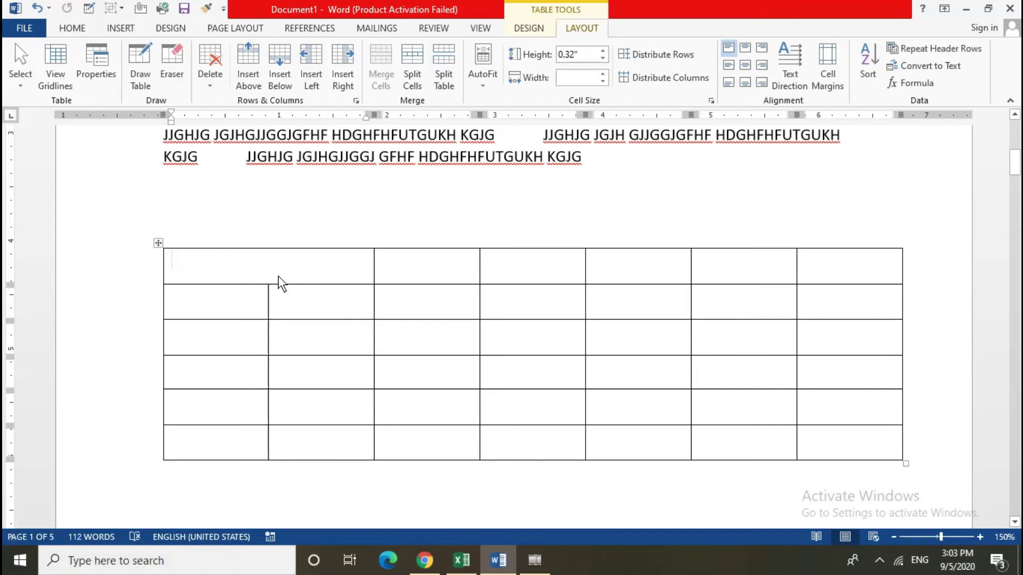
- Type TIME in the merged top cell, with IN and OUT in the two cells beneath
{"action": "type", "text": "TIME"}
{"action": "left_click", "coordinate": [254, 298]}
{"action": "type", "text": "IN"}
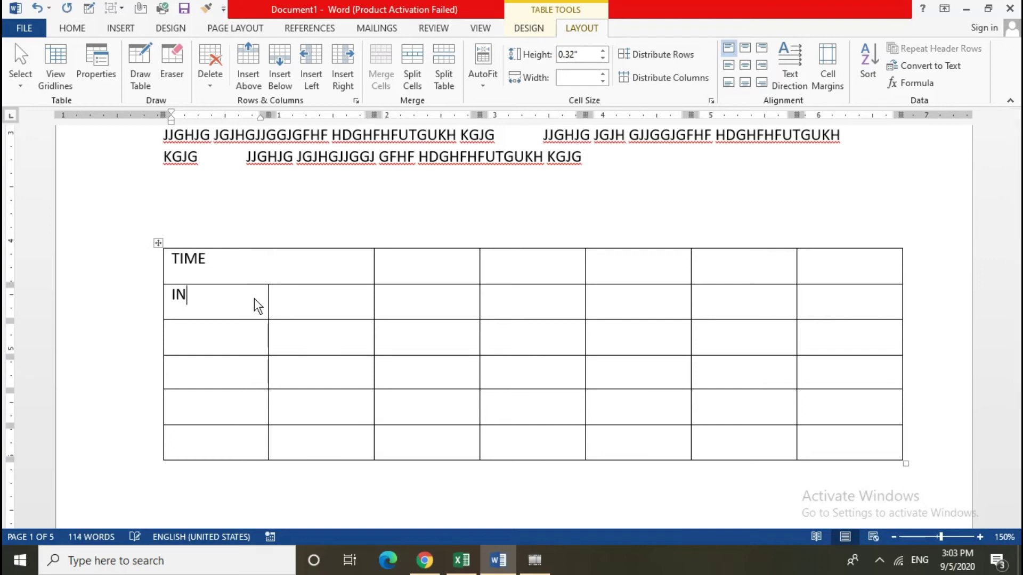
{"action": "key", "text": "Tab"}
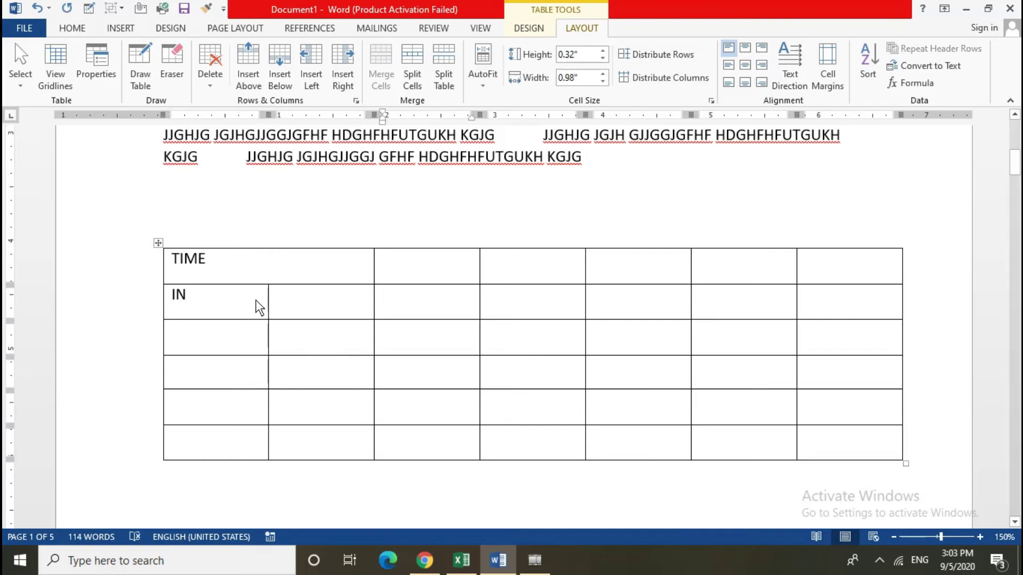
{"action": "type", "text": "OUT"}
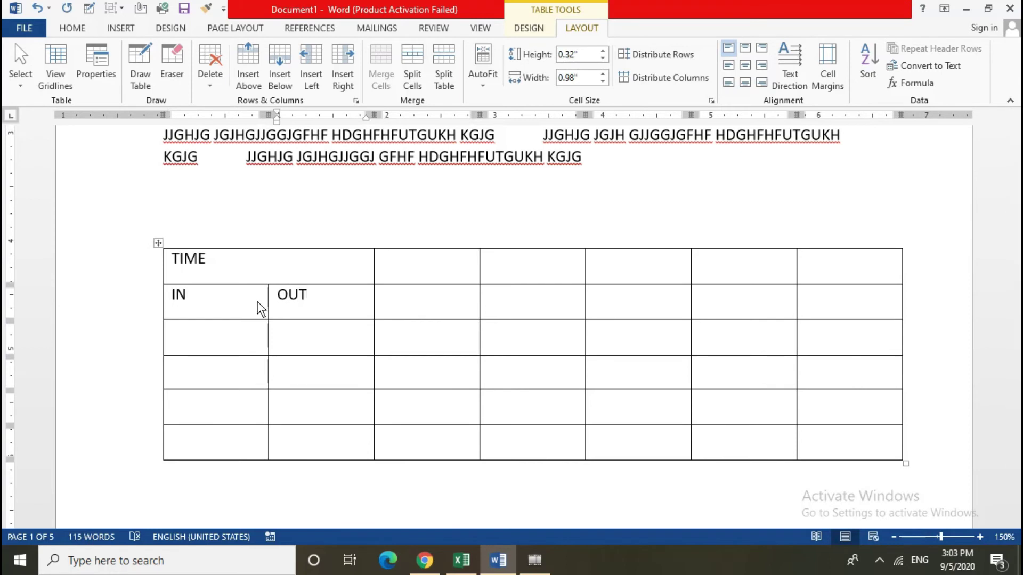
{"action": "left_click", "coordinate": [268, 274]}
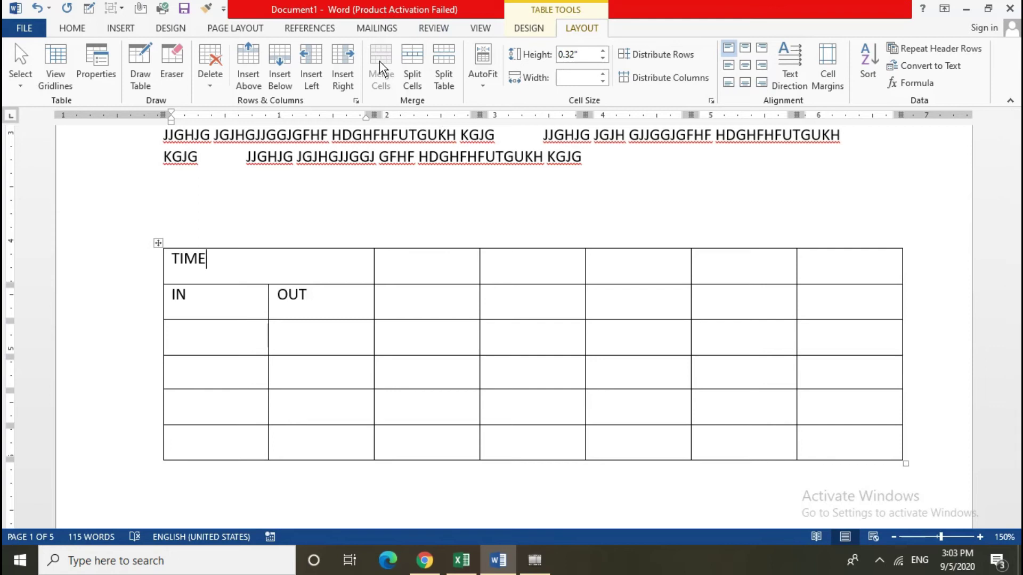
- Merge the four cells in columns 3–4, rows 3–4, then split them back into 2×2
{"action": "left_click_drag", "start_coordinate": [458, 348], "coordinate": [504, 381]}
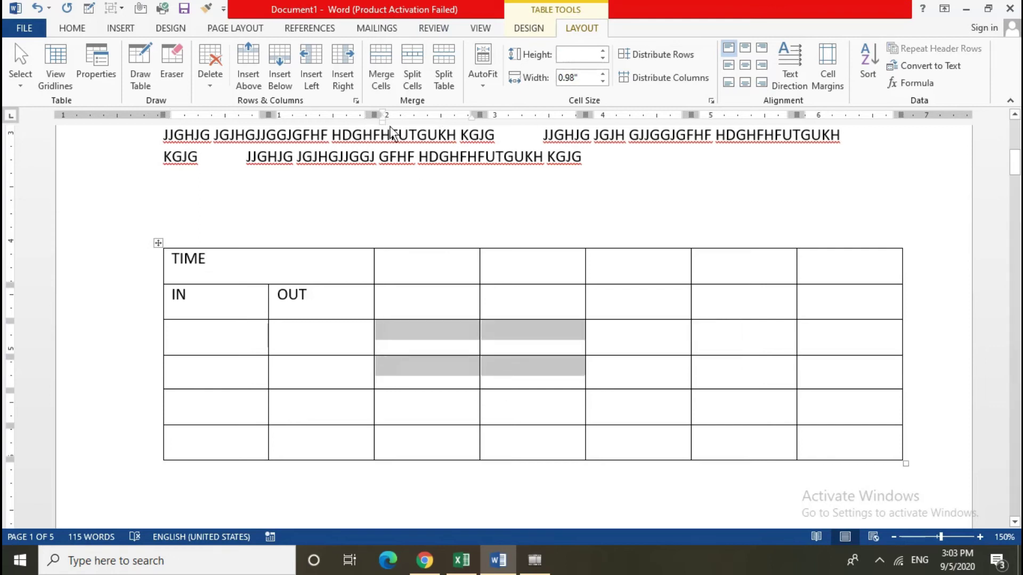
{"action": "left_click", "coordinate": [382, 72]}
{"action": "left_click", "coordinate": [527, 385]}
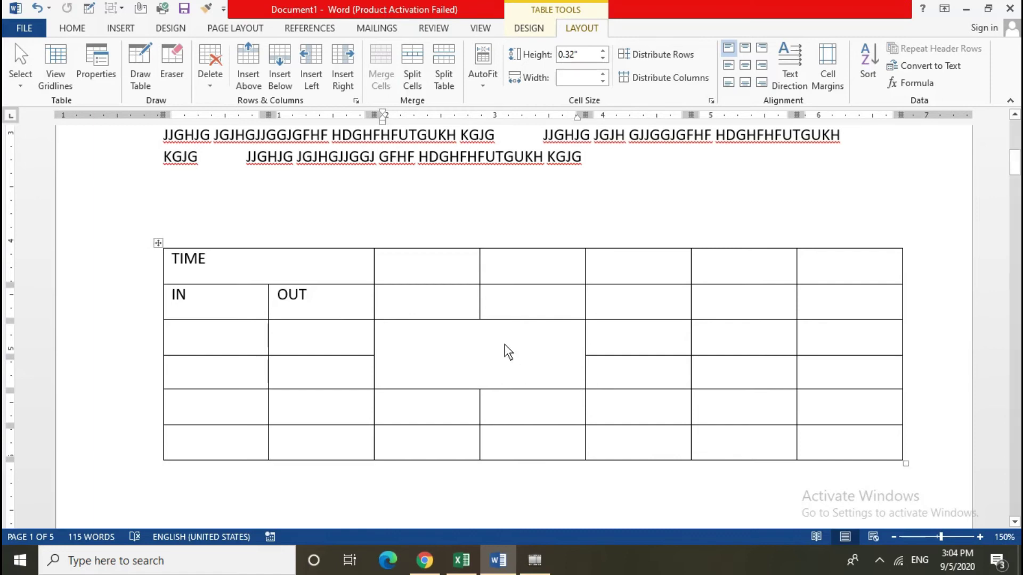
{"action": "left_click", "coordinate": [410, 73]}
{"action": "left_click", "coordinate": [570, 255]}
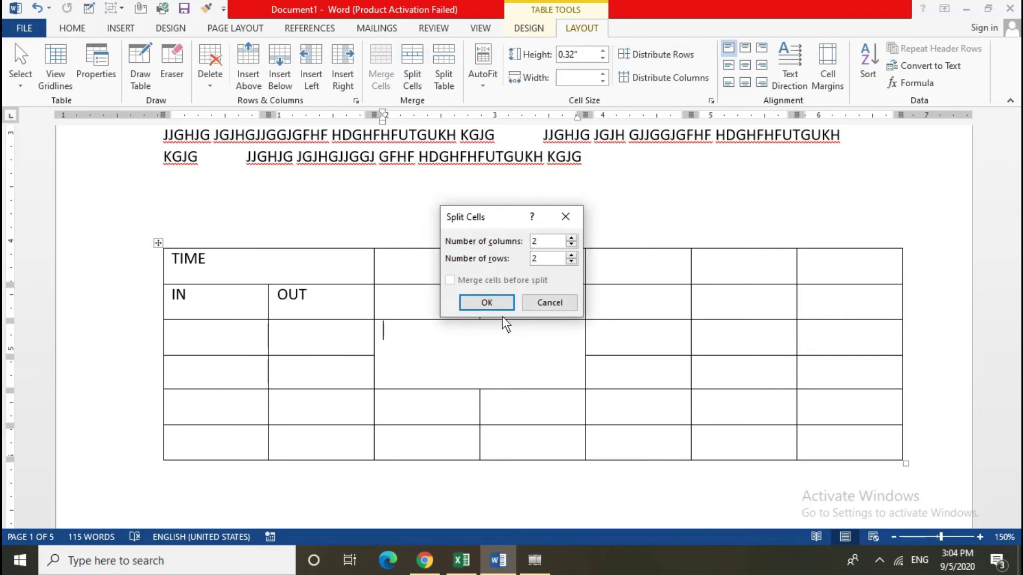
{"action": "left_click", "coordinate": [493, 301]}
{"action": "left_click", "coordinate": [493, 367]}
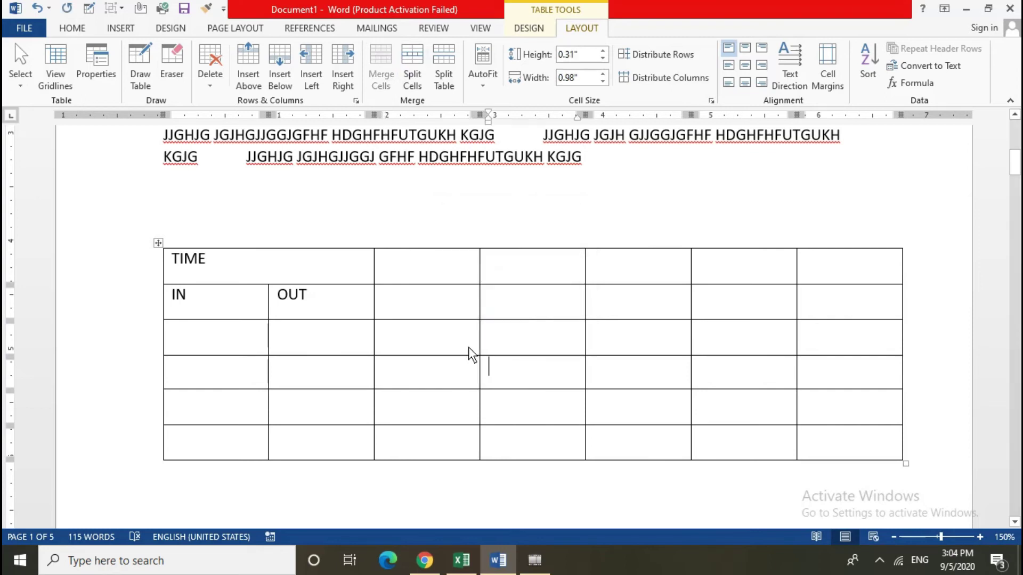
- Split row 3's third cell into a 2×2 grid
{"action": "left_click", "coordinate": [447, 349]}
{"action": "left_click", "coordinate": [410, 76]}
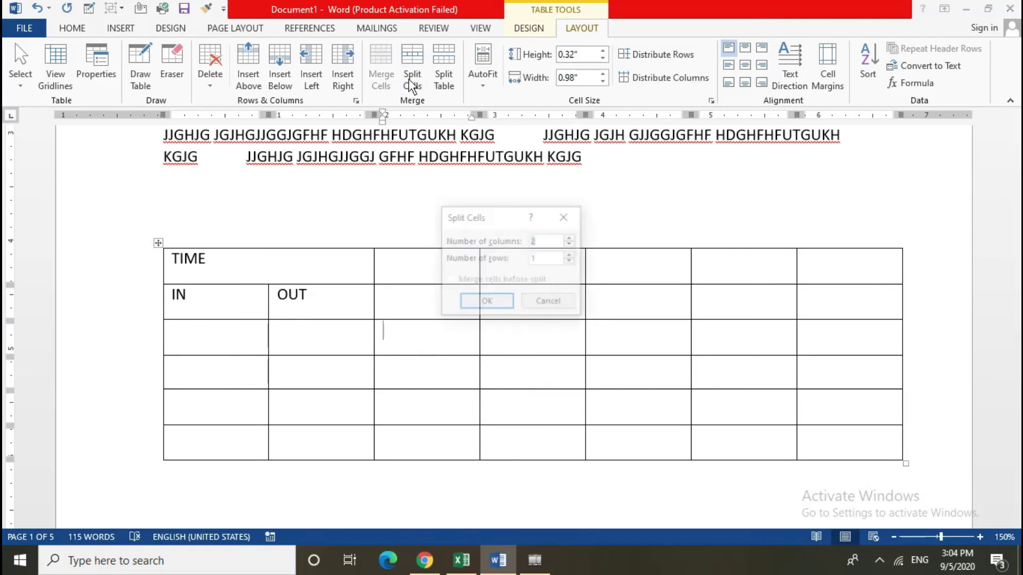
{"action": "left_click", "coordinate": [572, 255]}
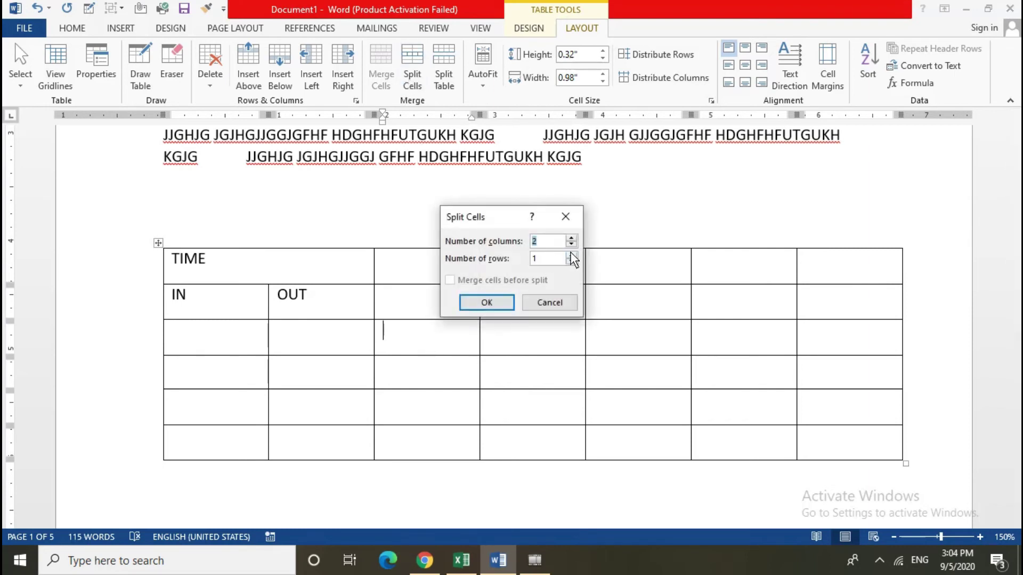
{"action": "left_click", "coordinate": [498, 301]}
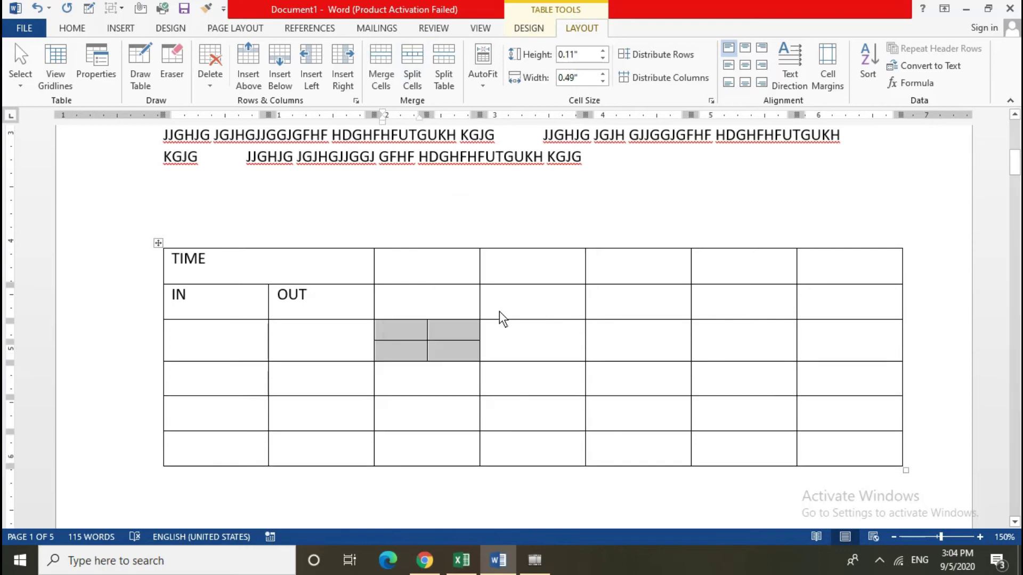
- Split the next row 3 cell into 4 columns by 2 rows
{"action": "left_click", "coordinate": [407, 83]}
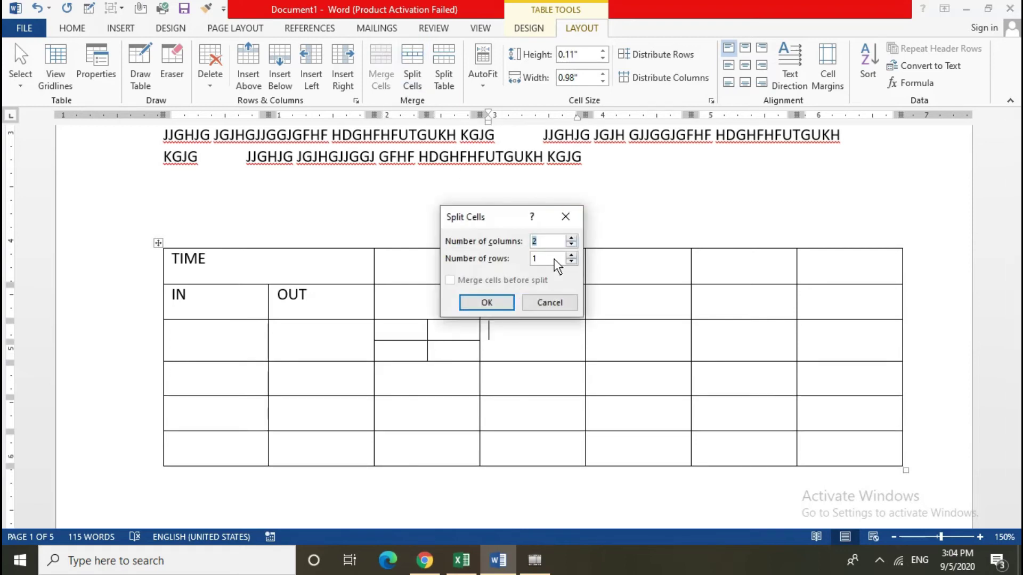
{"action": "left_click", "coordinate": [571, 255]}
{"action": "left_click", "coordinate": [571, 238]}
{"action": "left_click", "coordinate": [571, 254]}
{"action": "left_click", "coordinate": [571, 260]}
{"action": "left_click", "coordinate": [572, 255]}
{"action": "left_click", "coordinate": [512, 300]}
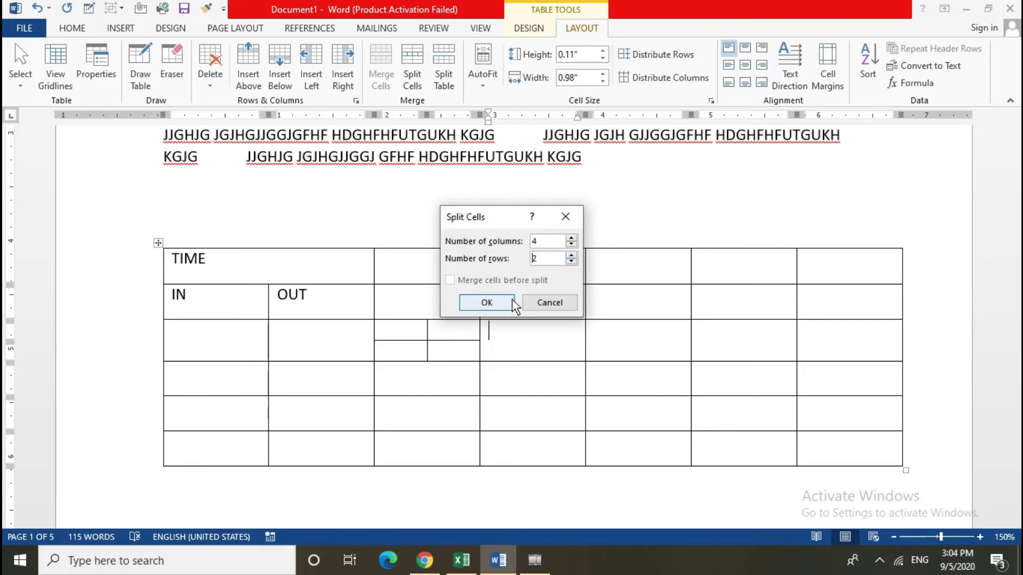
{"action": "left_click", "coordinate": [648, 342]}
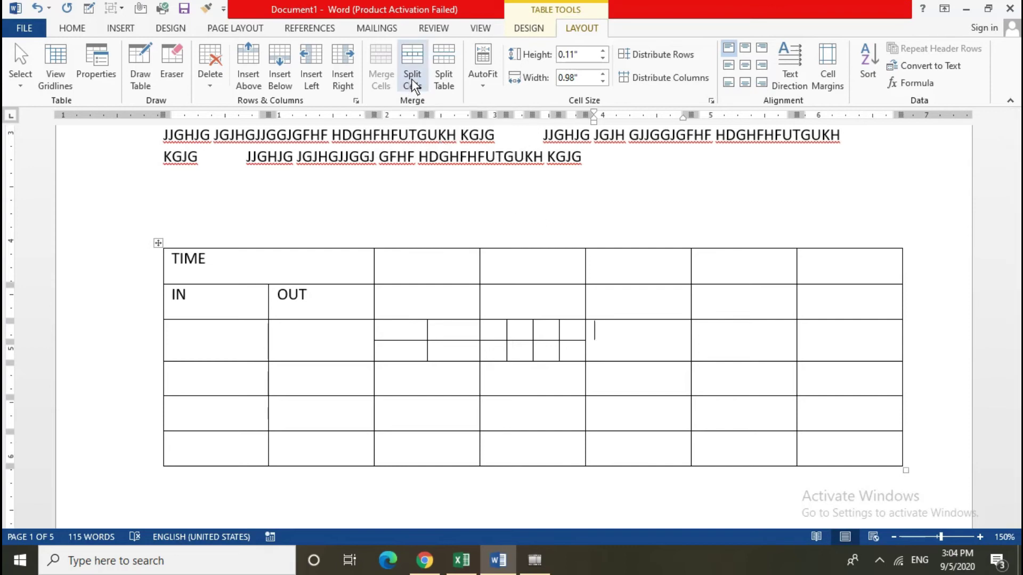
{"action": "left_click", "coordinate": [511, 303]}
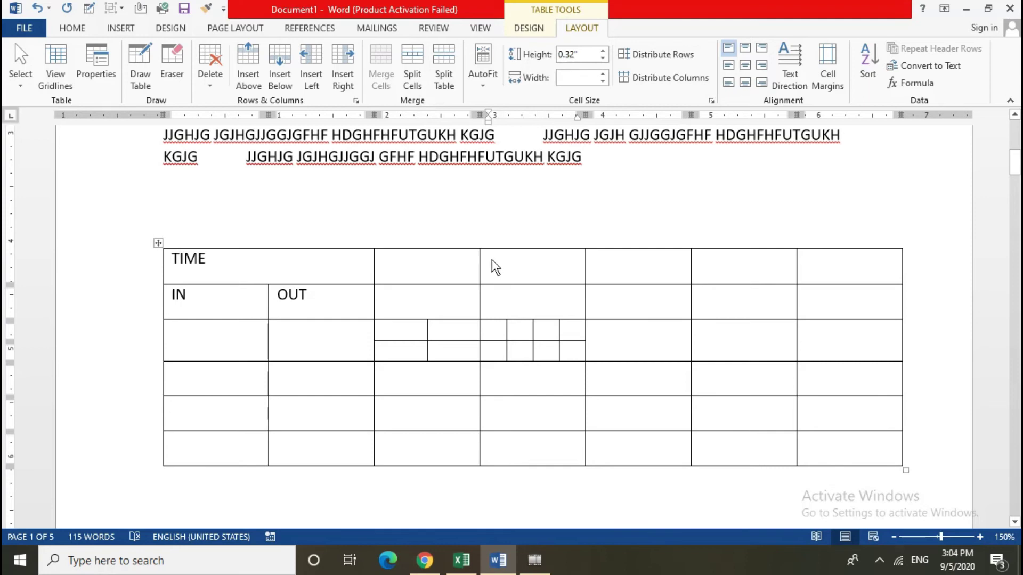
- Split the table above the IN/OUT row and insert a 5-column, 6-row table
{"action": "left_click", "coordinate": [436, 71]}
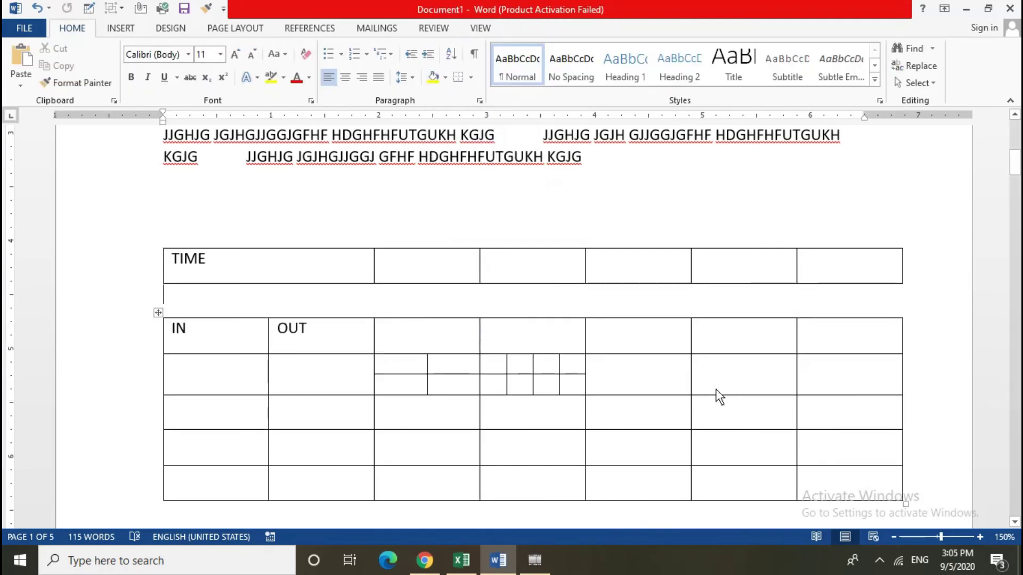
{"action": "scroll", "coordinate": [596, 350], "scroll_direction": "up", "scroll_amount": 3}
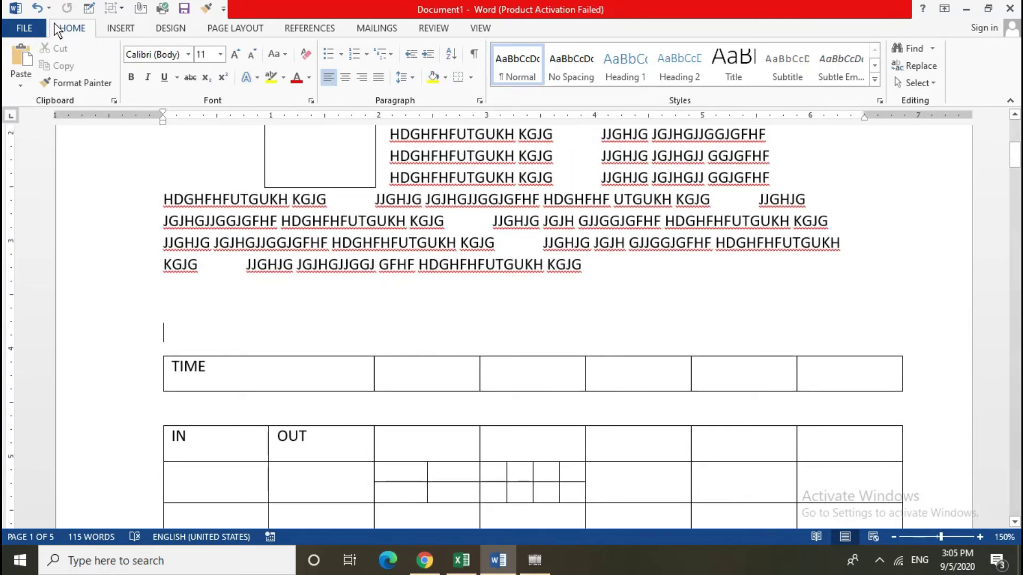
{"action": "left_click", "coordinate": [115, 29]}
{"action": "left_click", "coordinate": [96, 83]}
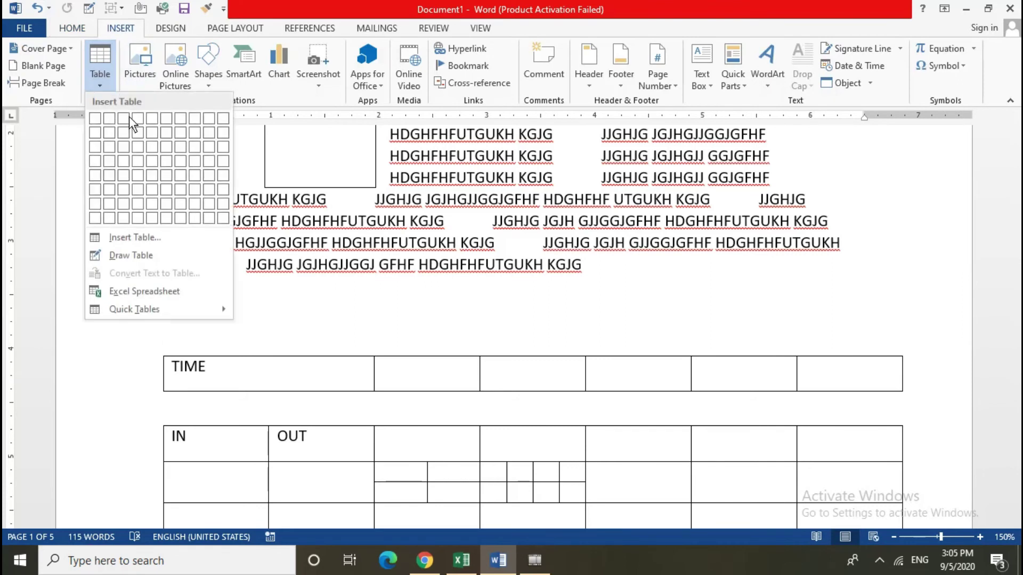
{"action": "left_click", "coordinate": [154, 191]}
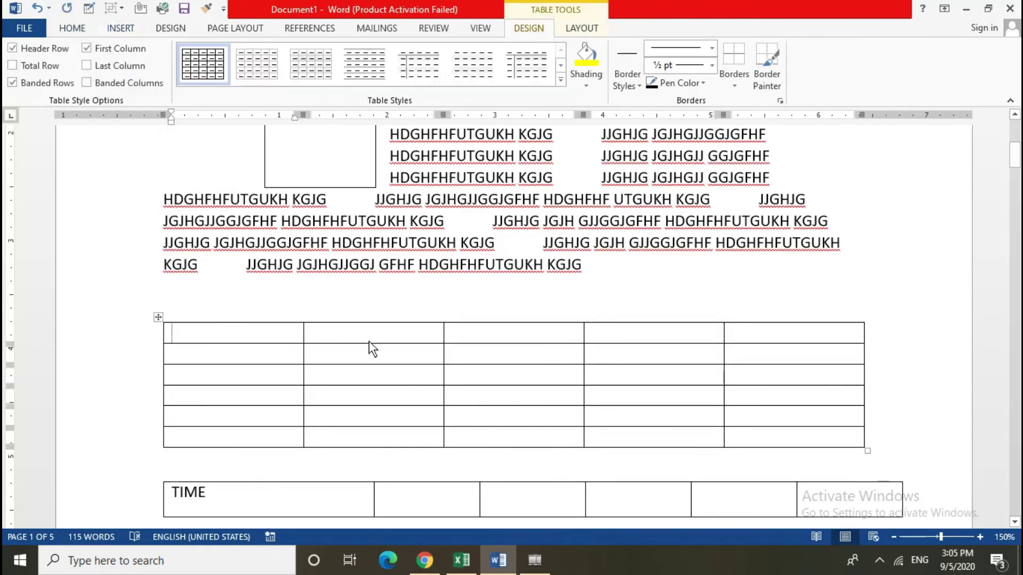
- Insert a 5-column, 2-row table with AutoFit to contents above the 5×6 table
{"action": "left_click", "coordinate": [120, 29]}
{"action": "left_click", "coordinate": [96, 85]}
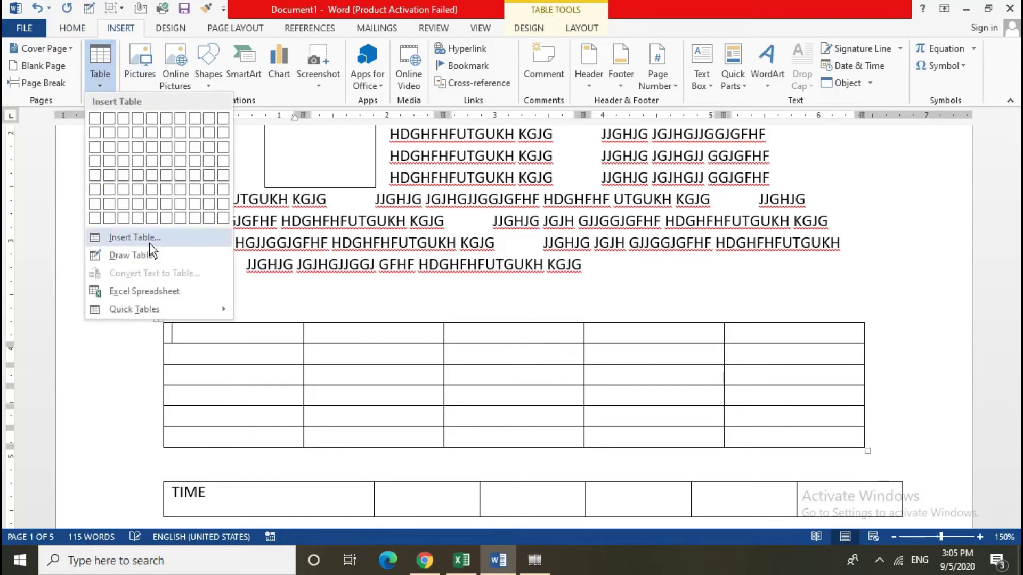
{"action": "left_click", "coordinate": [300, 289]}
{"action": "left_click", "coordinate": [299, 289]}
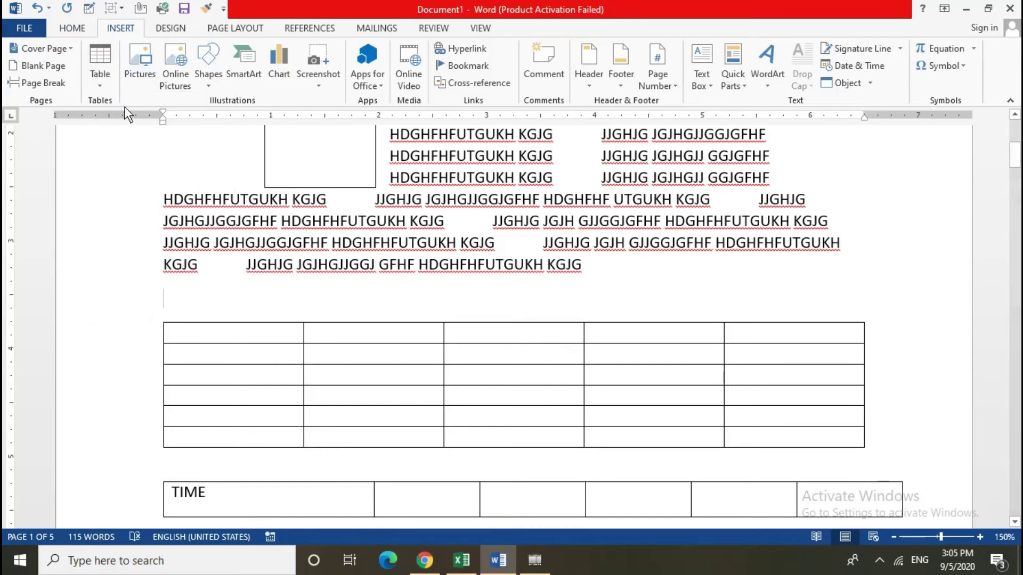
{"action": "left_click", "coordinate": [98, 80]}
{"action": "left_click", "coordinate": [142, 237]}
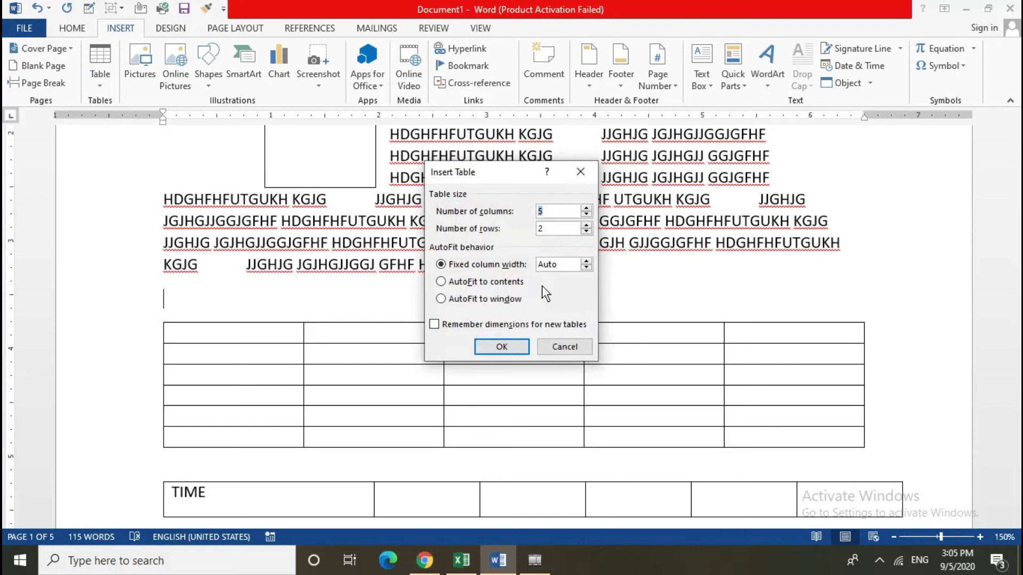
{"action": "left_click", "coordinate": [585, 271]}
{"action": "left_click", "coordinate": [482, 284]}
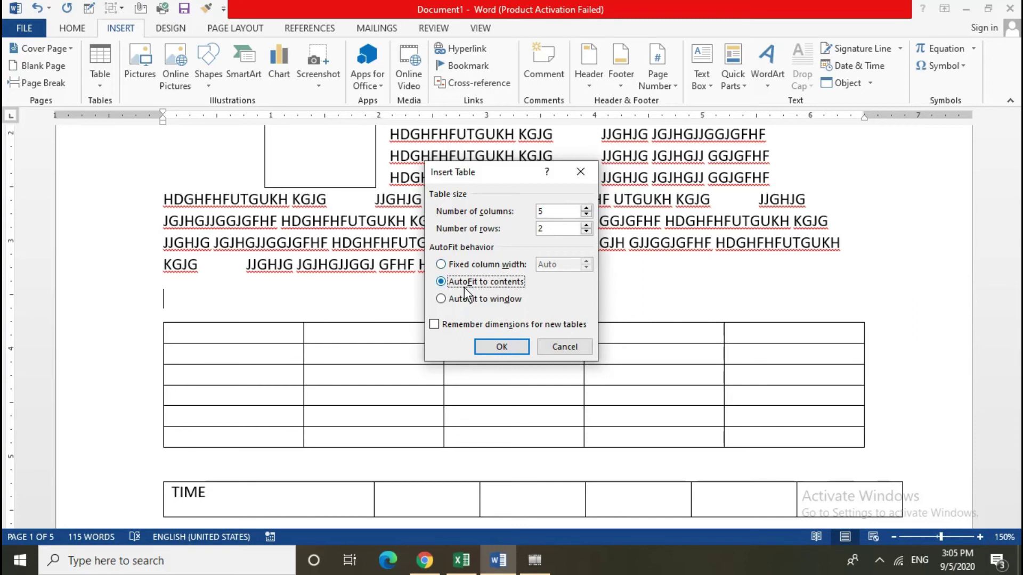
{"action": "left_click", "coordinate": [506, 350]}
{"action": "left_click", "coordinate": [391, 395]}
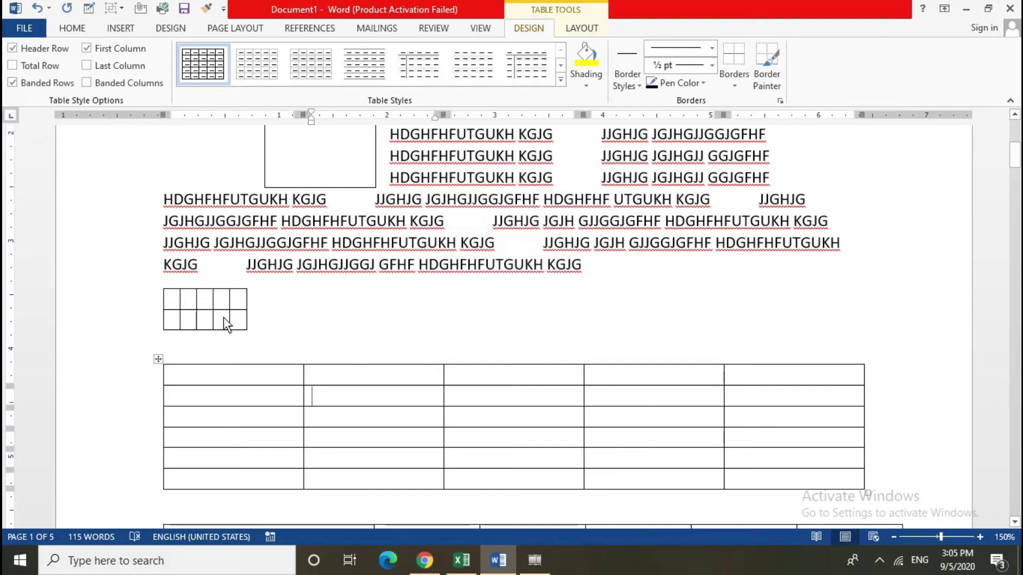
- Fill the small table's five top-row cells with filler words like 'IUU HIHKHKJHJKHKH'
{"action": "left_click", "coordinate": [174, 306]}
{"action": "type", "text": "IUU HIH"}
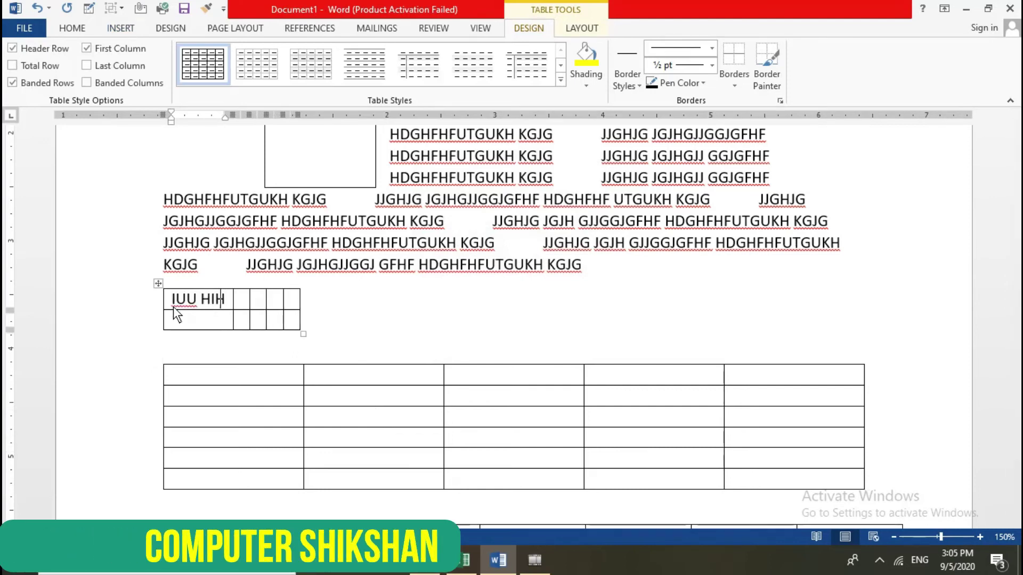
{"action": "type", "text": "KHKJHJKHKH"}
{"action": "key", "text": "Tab"}
{"action": "type", "text": "KKJJH KJHKJ H"}
{"action": "key", "text": "Tab"}
{"action": "type", "text": "JK KJLJLKLJKL"}
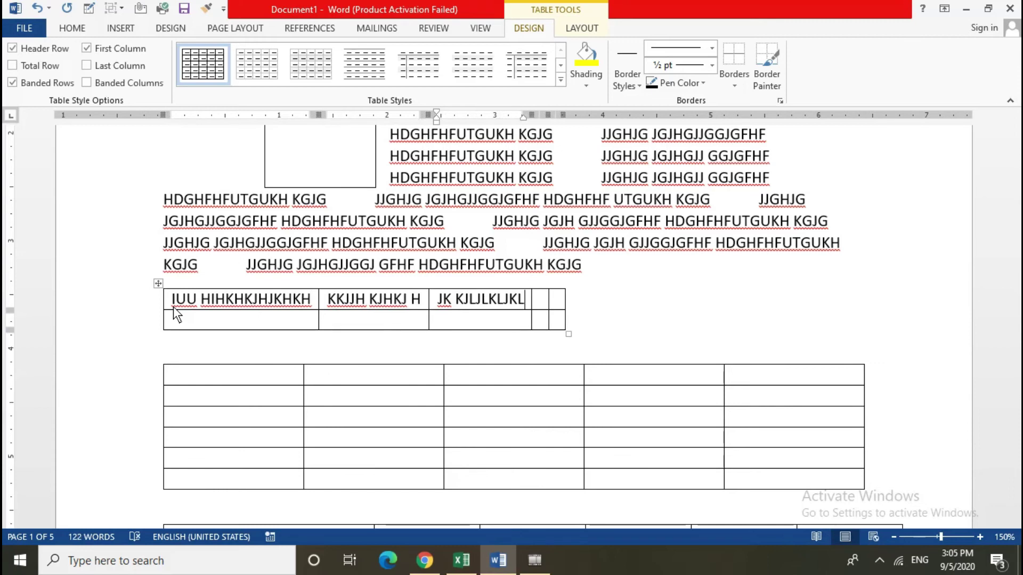
{"action": "key", "text": "Tab"}
{"action": "type", "text": "JKJ JLJLJKLJ"}
{"action": "key", "text": "Tab"}
{"action": "type", "text": "LJLJLJKLJKLJJ"}
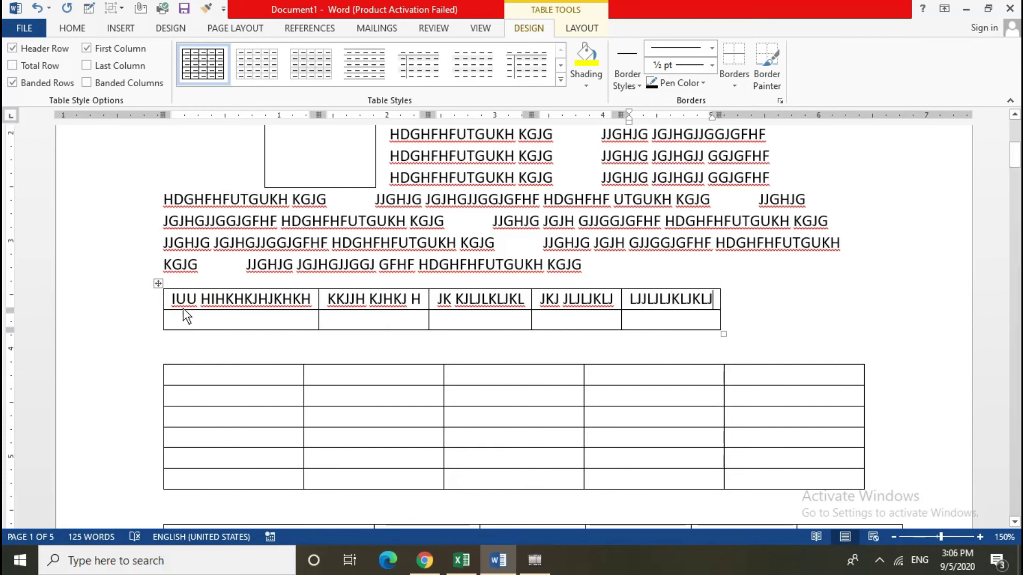
- Fill the large table's five top-row cells with filler words, ending with 'HKHJHKJ'
{"action": "left_click", "coordinate": [376, 401]}
{"action": "left_click", "coordinate": [245, 375]}
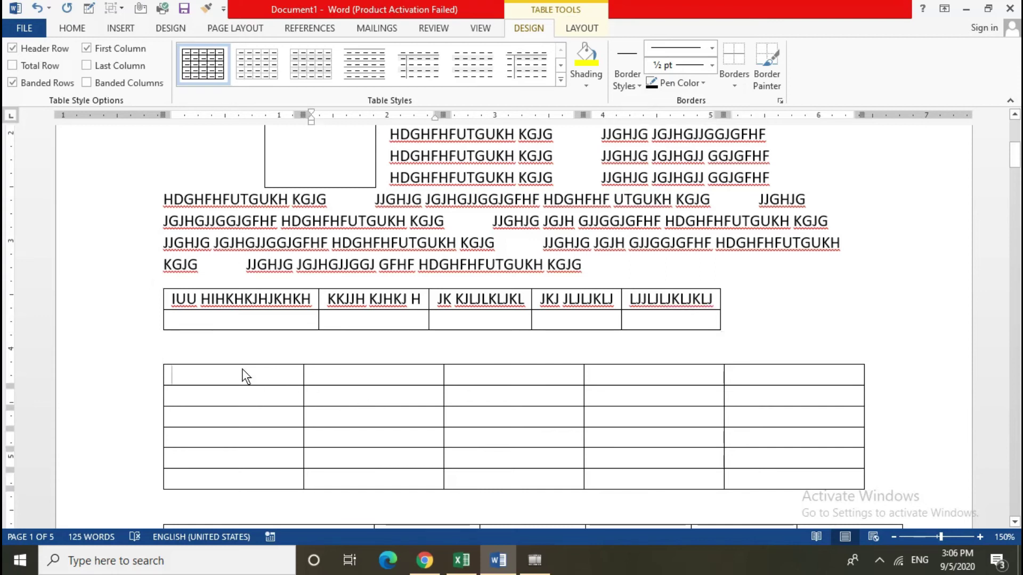
{"action": "type", "text": "K  HKJHKJH KJ"}
{"action": "key", "text": "Tab"}
{"action": "type", "text": "HKJH JKHKJ"}
{"action": "key", "text": "Tab"}
{"action": "type", "text": "HK HKJ"}
{"action": "key", "text": "Tab"}
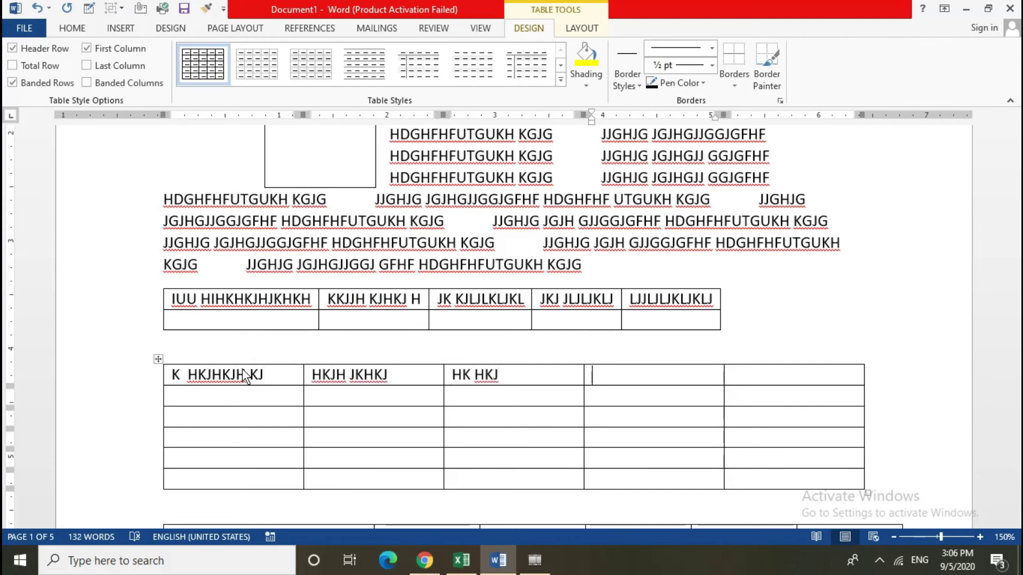
{"action": "type", "text": "KHKHKHKLHLH"}
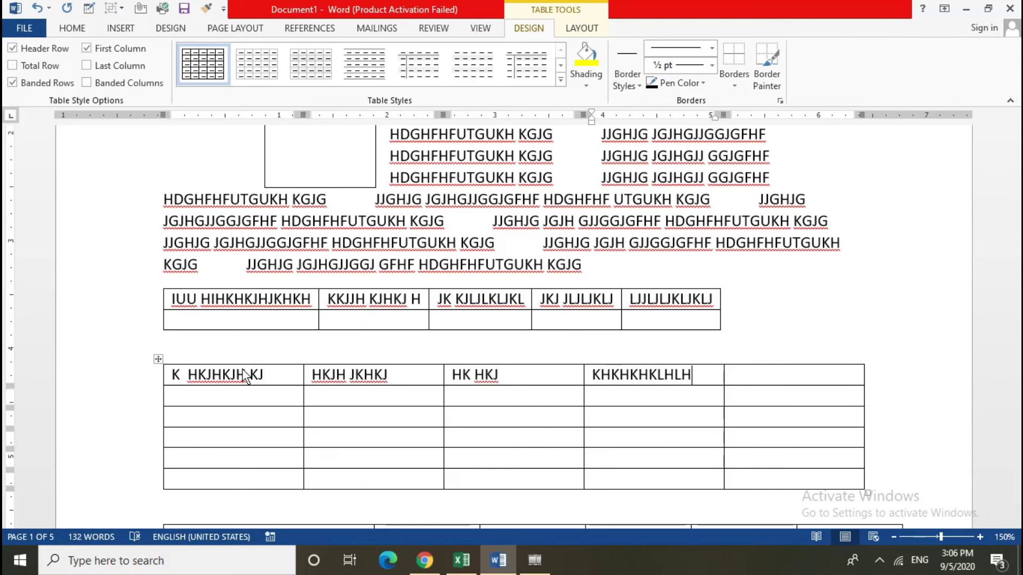
{"action": "key", "text": "Tab"}
{"action": "type", "text": "HKHJHKJ"}
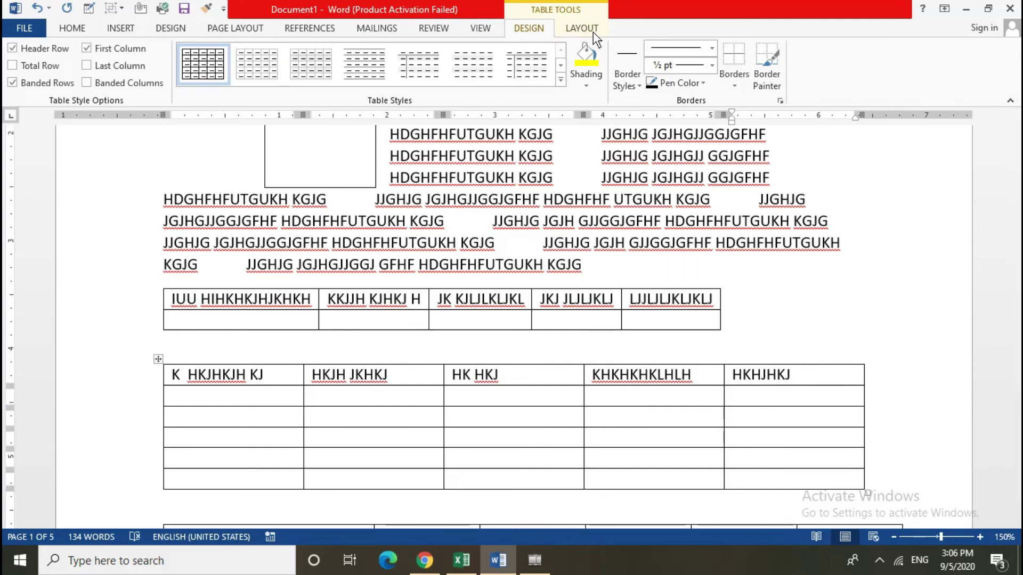
{"action": "left_click", "coordinate": [593, 31]}
- AutoFit the lower table to contents, then try Insert Table with AutoFit to contents and cancel
{"action": "left_click", "coordinate": [482, 80]}
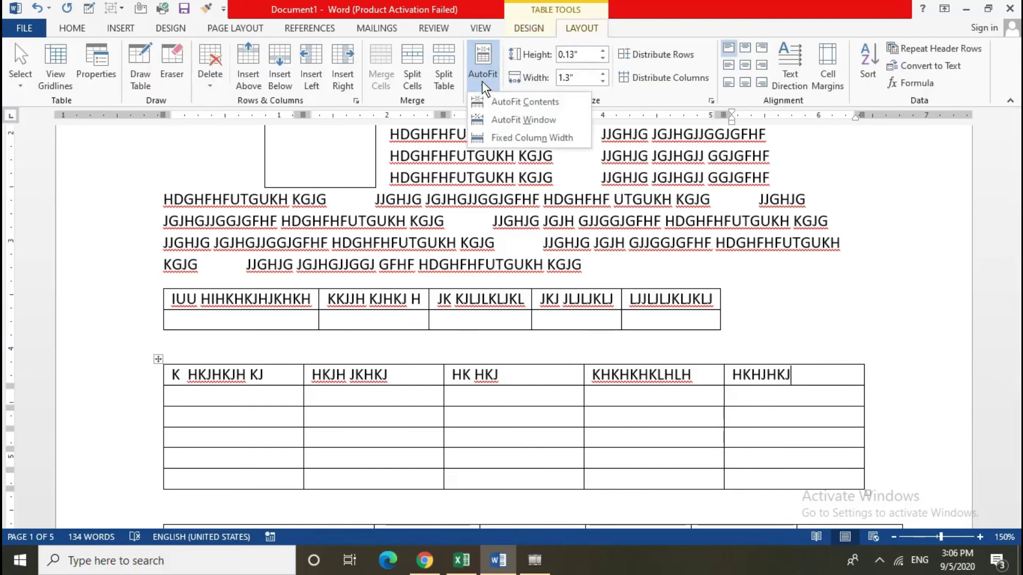
{"action": "left_click", "coordinate": [501, 101]}
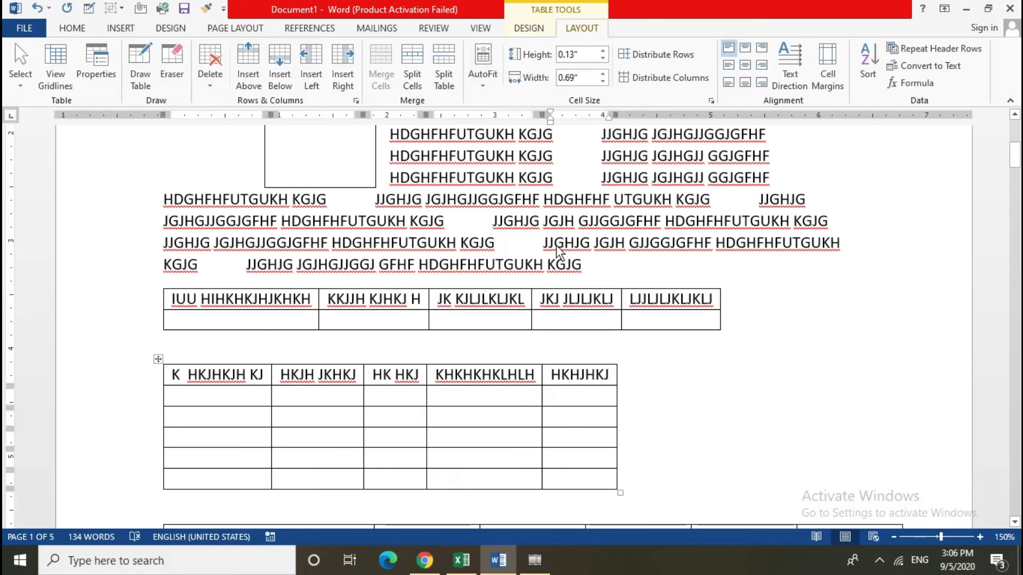
{"action": "left_click", "coordinate": [469, 348]}
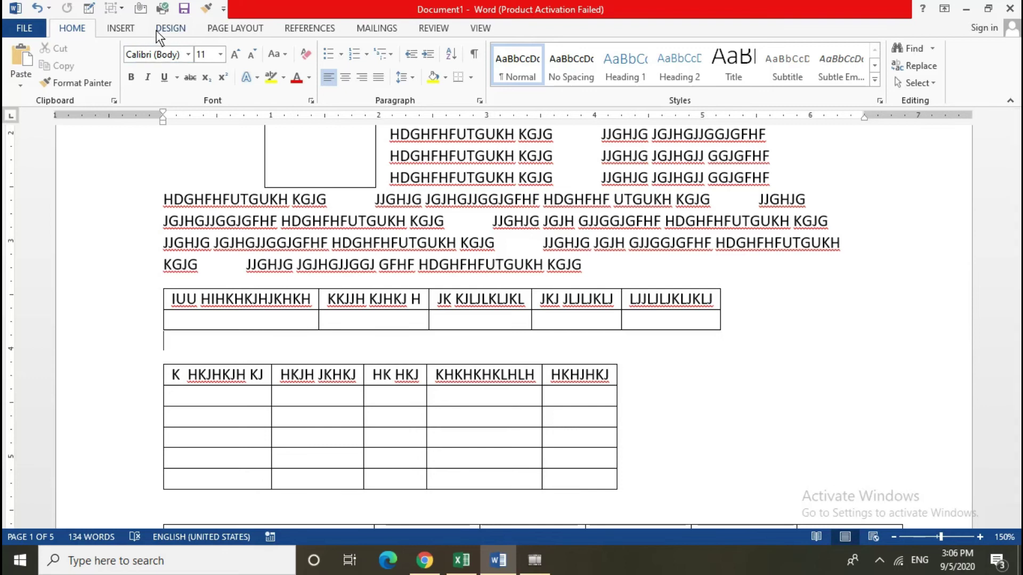
{"action": "left_click", "coordinate": [135, 30]}
{"action": "left_click", "coordinate": [98, 84]}
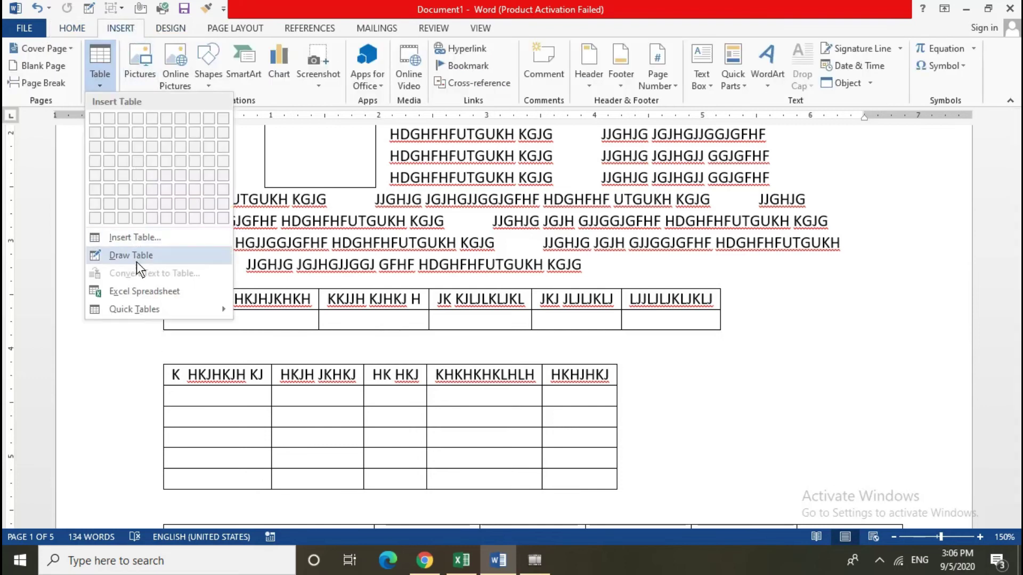
{"action": "left_click", "coordinate": [135, 238]}
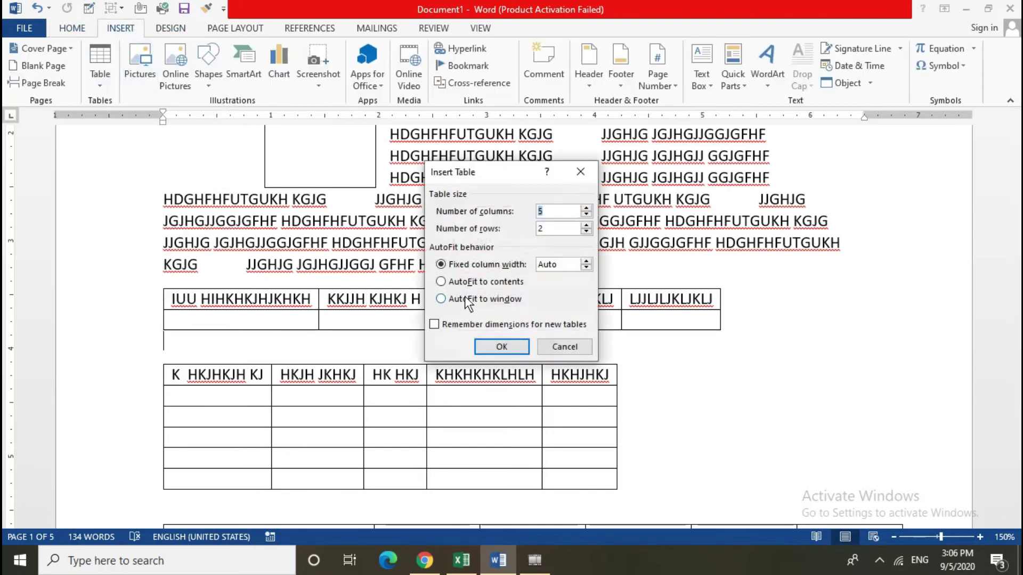
{"action": "left_click", "coordinate": [502, 282]}
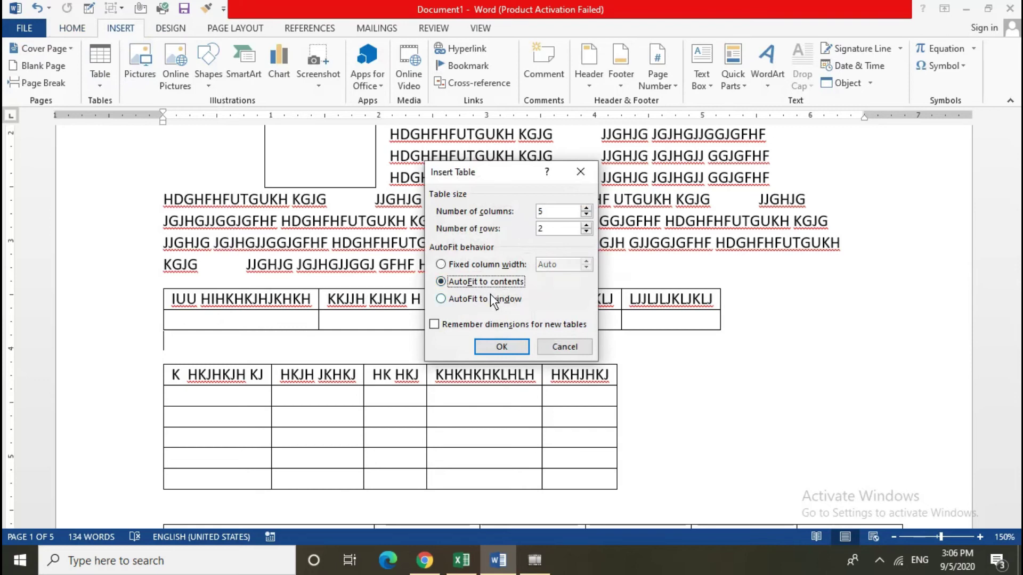
{"action": "left_click", "coordinate": [545, 346]}
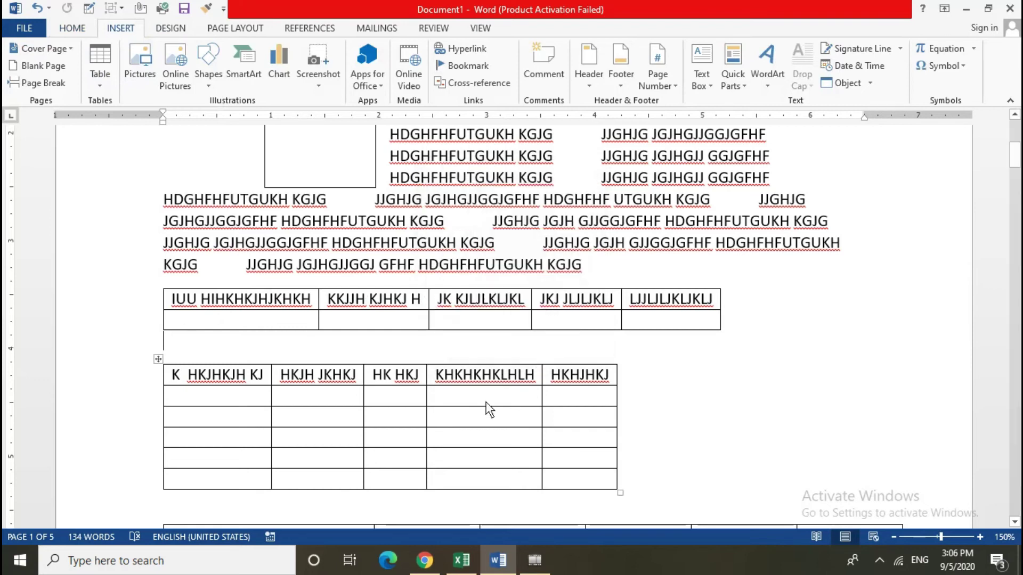
{"action": "left_click", "coordinate": [480, 396]}
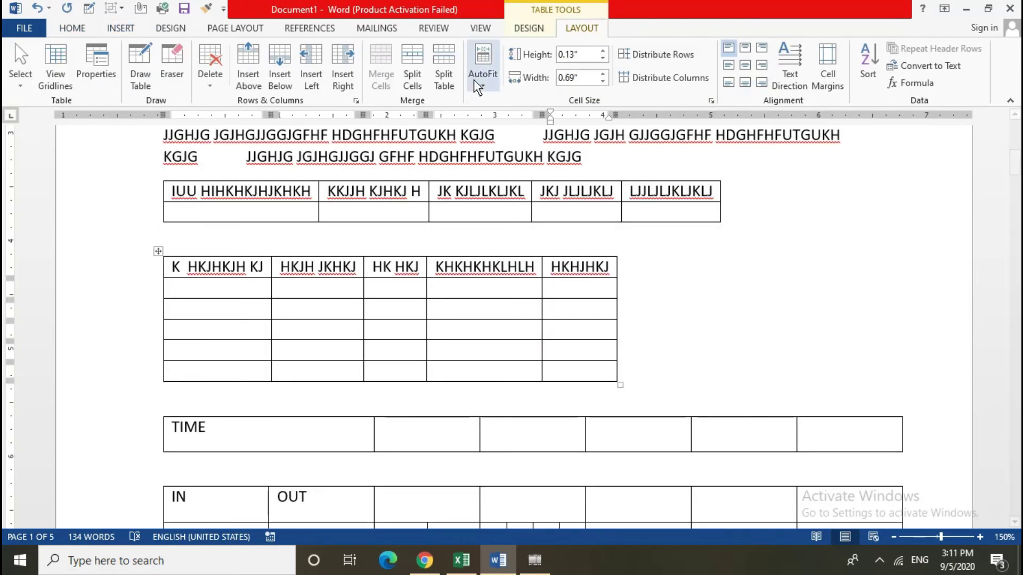
- Set the table to Fixed Column Width and append test text to the HKHJHKJ header
{"action": "left_click", "coordinate": [475, 89]}
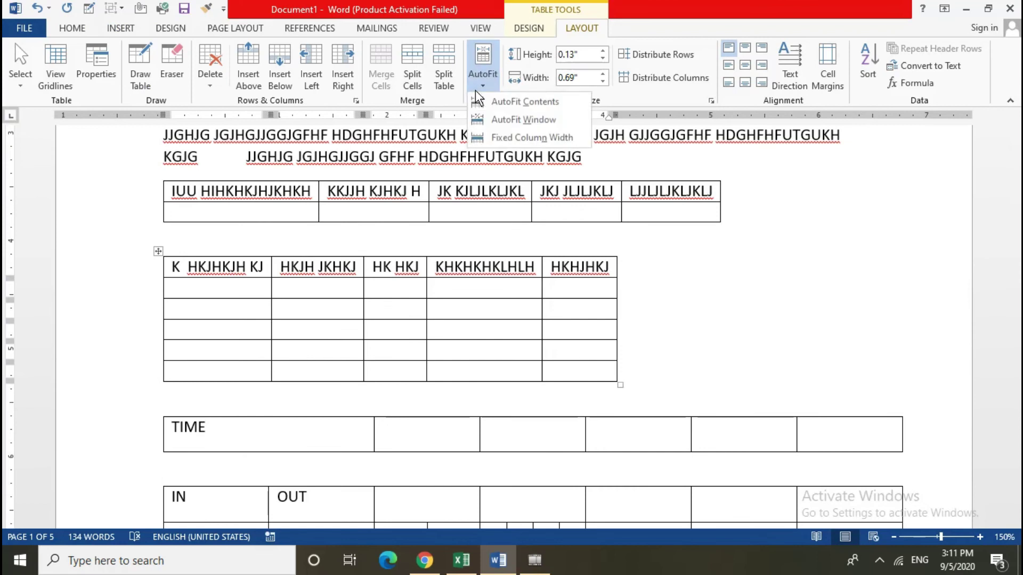
{"action": "left_click", "coordinate": [497, 135]}
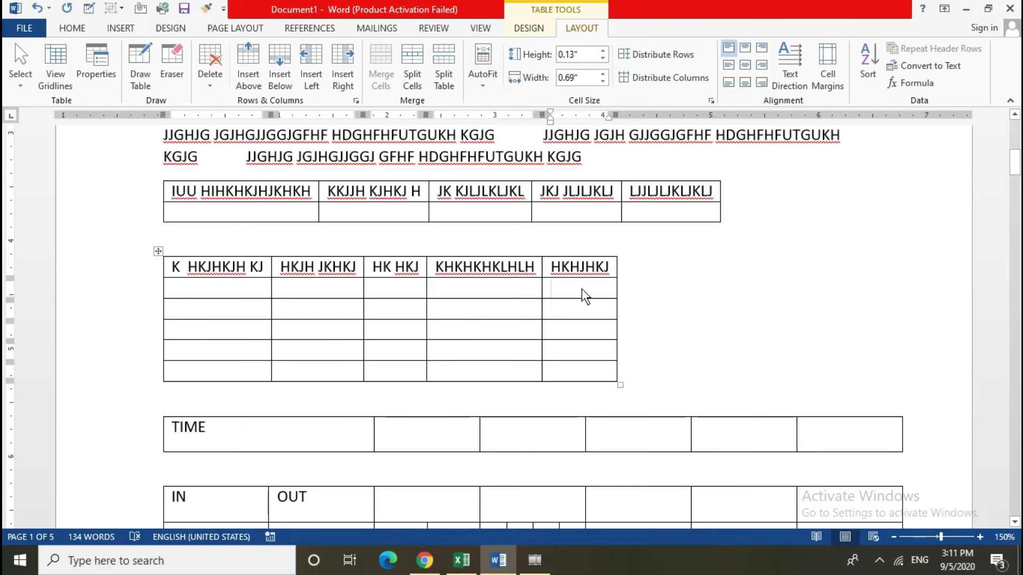
{"action": "left_click", "coordinate": [608, 268]}
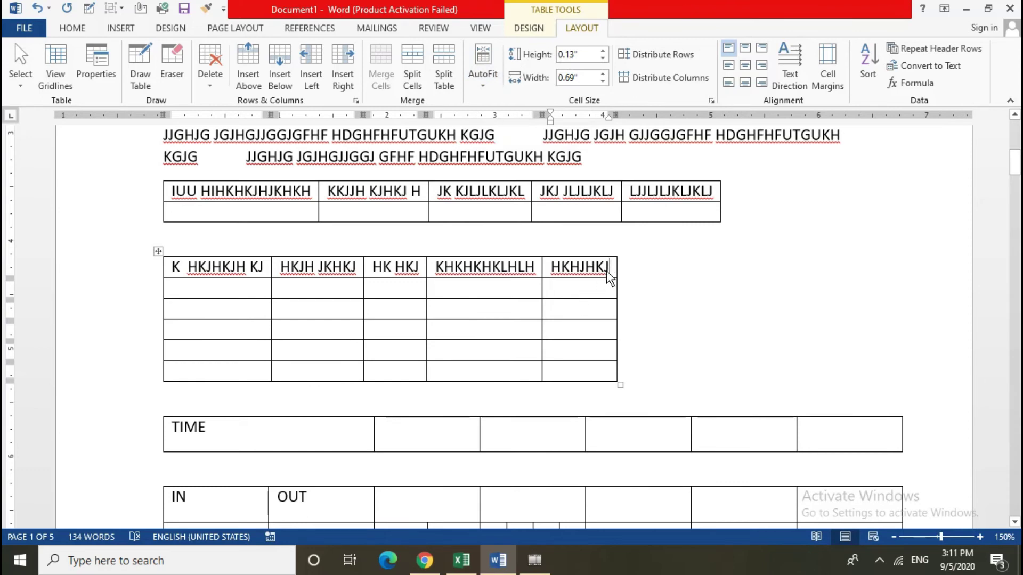
{"action": "type", "text": " KHKHKHHKHKHKH"}
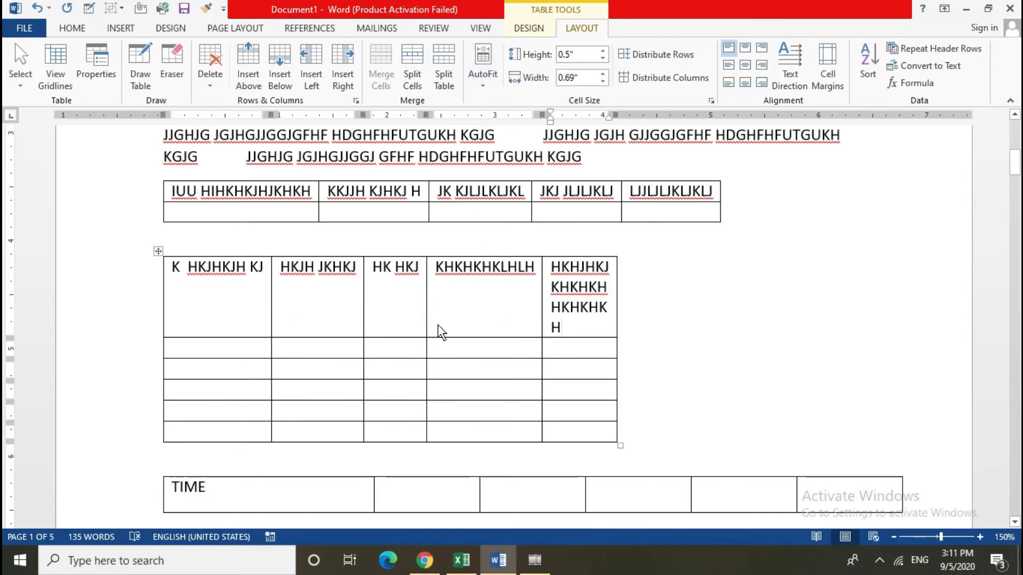
- Raise the header row height, then lower it back to fit its text
{"action": "left_click", "coordinate": [461, 328]}
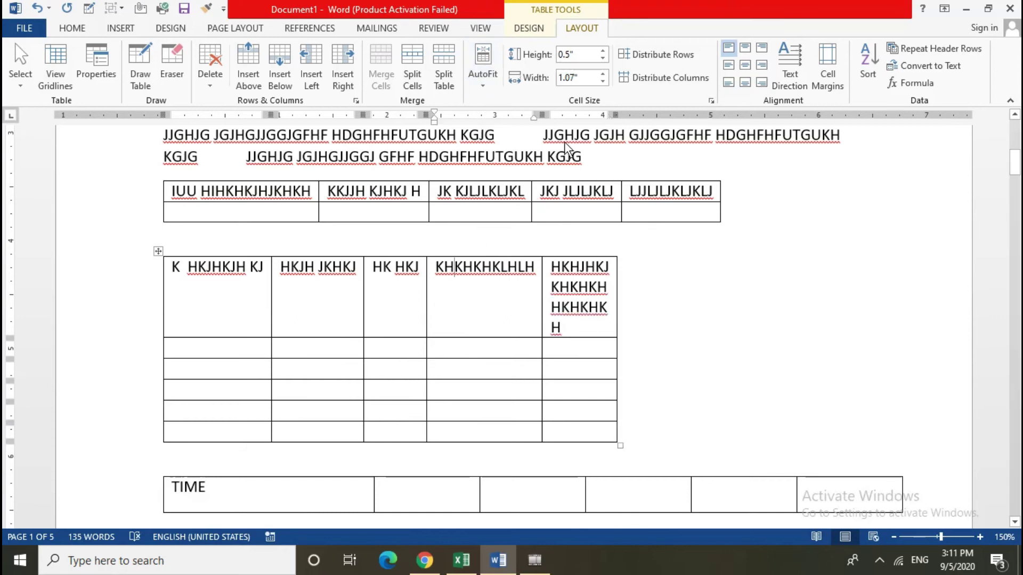
{"action": "left_click", "coordinate": [602, 52]}
{"action": "left_click", "coordinate": [602, 52]}
{"action": "left_click", "coordinate": [602, 51]}
{"action": "left_click", "coordinate": [603, 51]}
{"action": "left_click", "coordinate": [603, 51]}
{"action": "left_click", "coordinate": [602, 51]}
{"action": "left_click", "coordinate": [602, 51]}
{"action": "left_click", "coordinate": [602, 51]}
{"action": "left_click", "coordinate": [604, 59]}
{"action": "left_click", "coordinate": [604, 59]}
{"action": "left_click", "coordinate": [604, 59]}
{"action": "left_click", "coordinate": [605, 59]}
{"action": "left_click", "coordinate": [604, 59]}
{"action": "left_click", "coordinate": [604, 59]}
{"action": "left_click", "coordinate": [604, 59]}
{"action": "left_click", "coordinate": [605, 59]}
{"action": "left_click", "coordinate": [604, 59]}
{"action": "left_click", "coordinate": [605, 59]}
{"action": "left_click", "coordinate": [605, 60]}
{"action": "left_click", "coordinate": [604, 59]}
{"action": "left_click", "coordinate": [604, 59]}
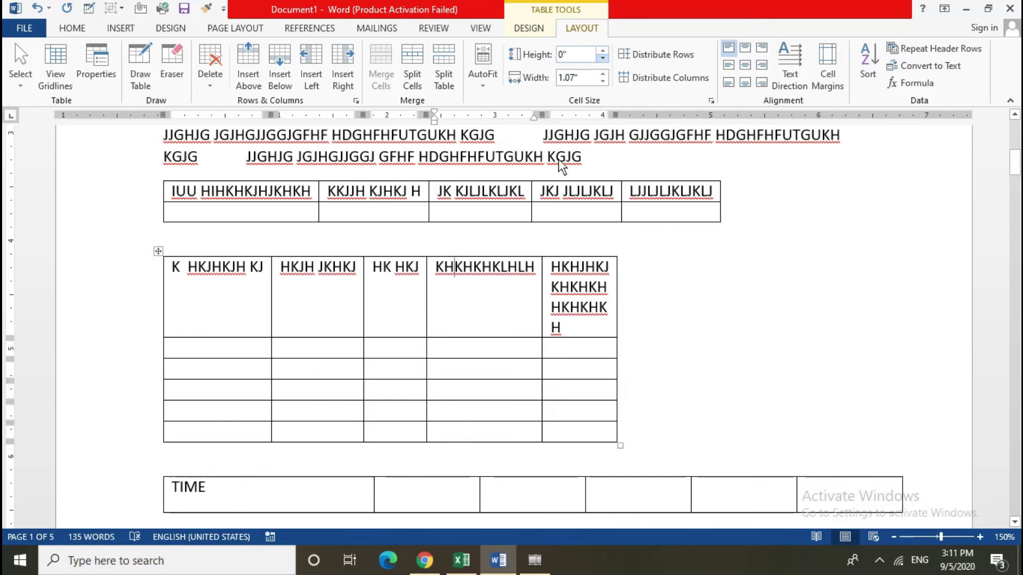
- Trim the last header back to HKHJHKJ and widen the fifth column to 1.5 inches
{"action": "left_click", "coordinate": [580, 328]}
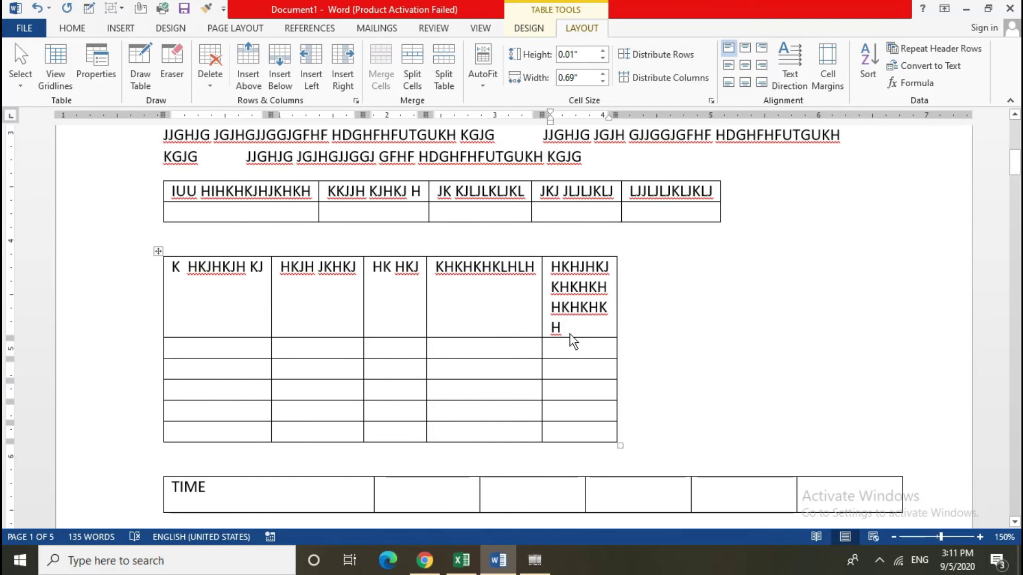
{"action": "key", "text": "BackSpace"}
{"action": "key", "text": "BackSpace"}
{"action": "key", "text": "BackSpace"}
{"action": "key", "text": "BackSpace"}
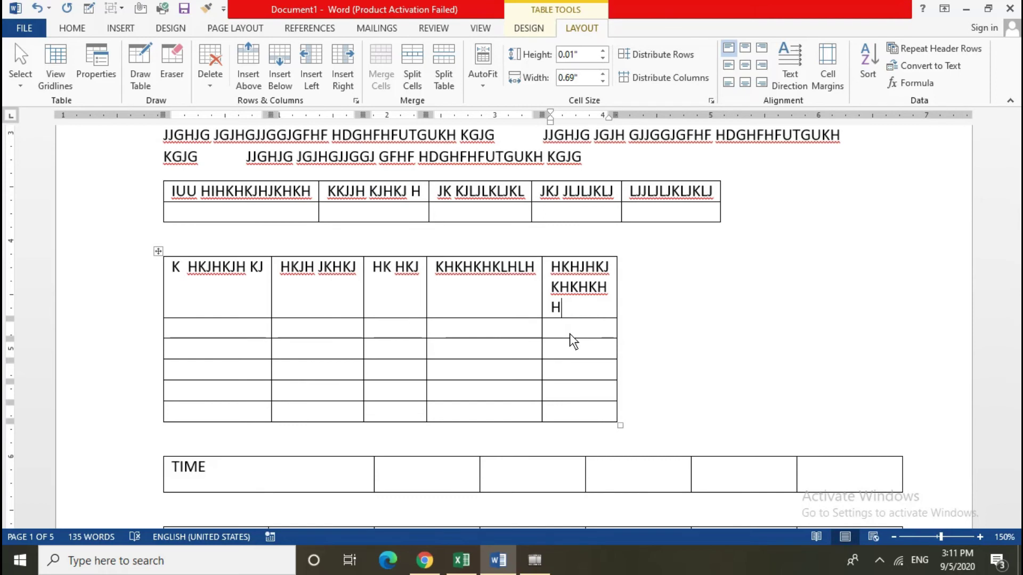
{"action": "key", "text": "BackSpace"}
{"action": "key", "text": "BackSpace"}
{"action": "key", "text": "BackSpace"}
{"action": "key", "text": "BackSpace"}
{"action": "key", "text": "BackSpace"}
{"action": "key", "text": "BackSpace"}
{"action": "key", "text": "BackSpace"}
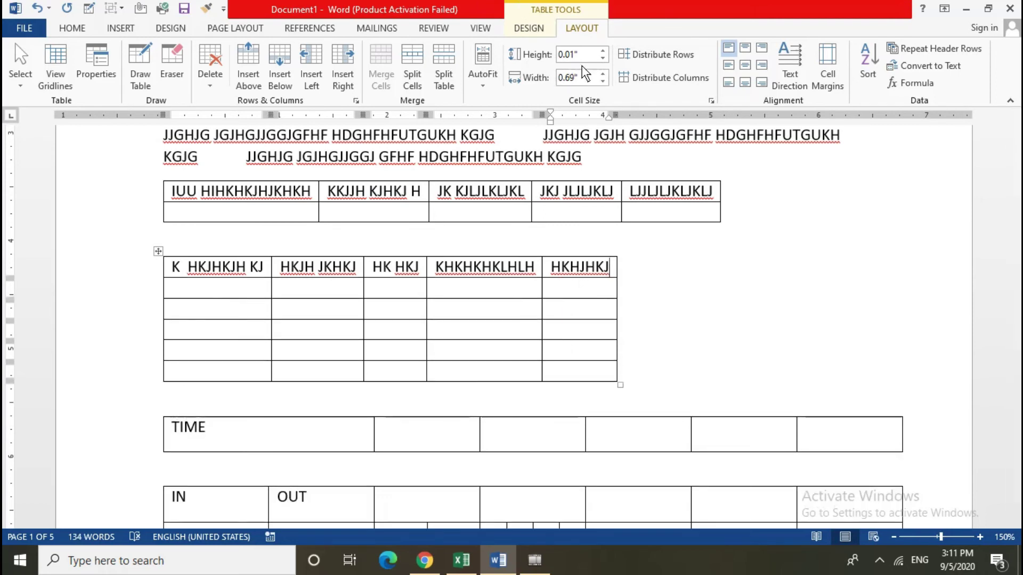
{"action": "left_click", "coordinate": [605, 75]}
{"action": "left_click", "coordinate": [605, 75]}
{"action": "left_click", "coordinate": [606, 75]}
{"action": "left_click", "coordinate": [605, 75]}
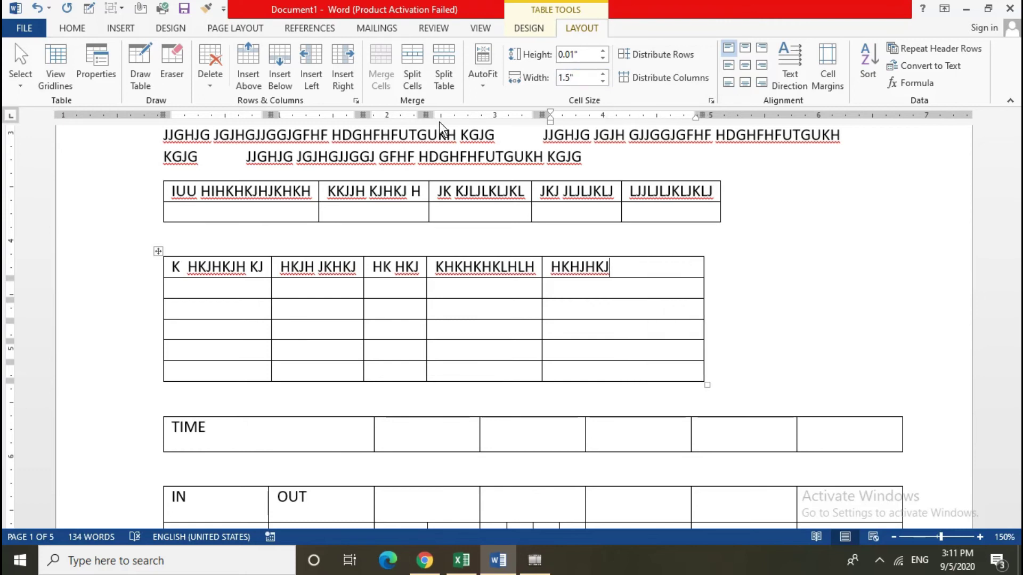
{"action": "left_click", "coordinate": [563, 328]}
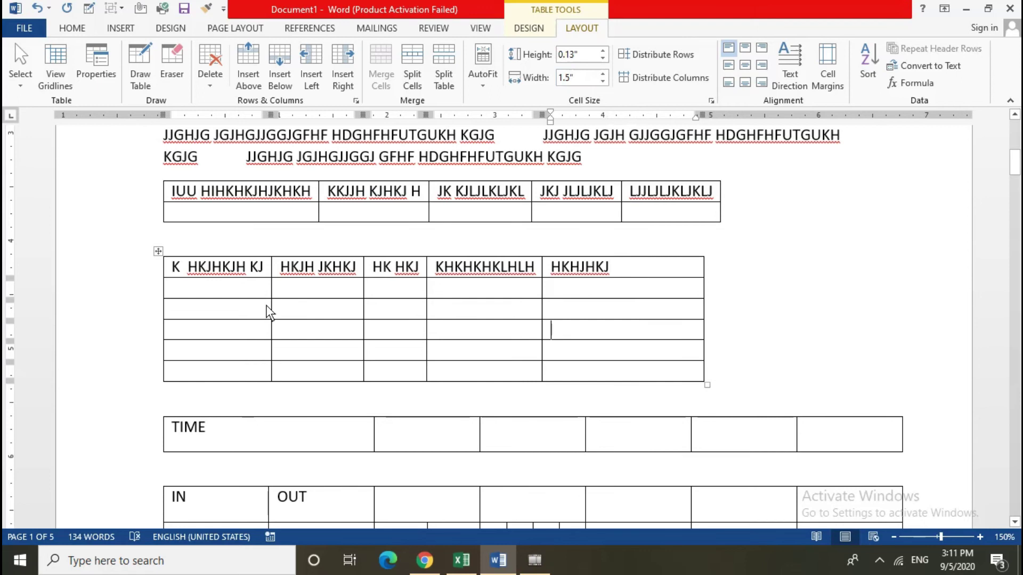
- Distribute the five-column table's columns to 1 inch and rows to 0.37 inch each
{"action": "left_click_drag", "start_coordinate": [248, 284], "coordinate": [589, 360]}
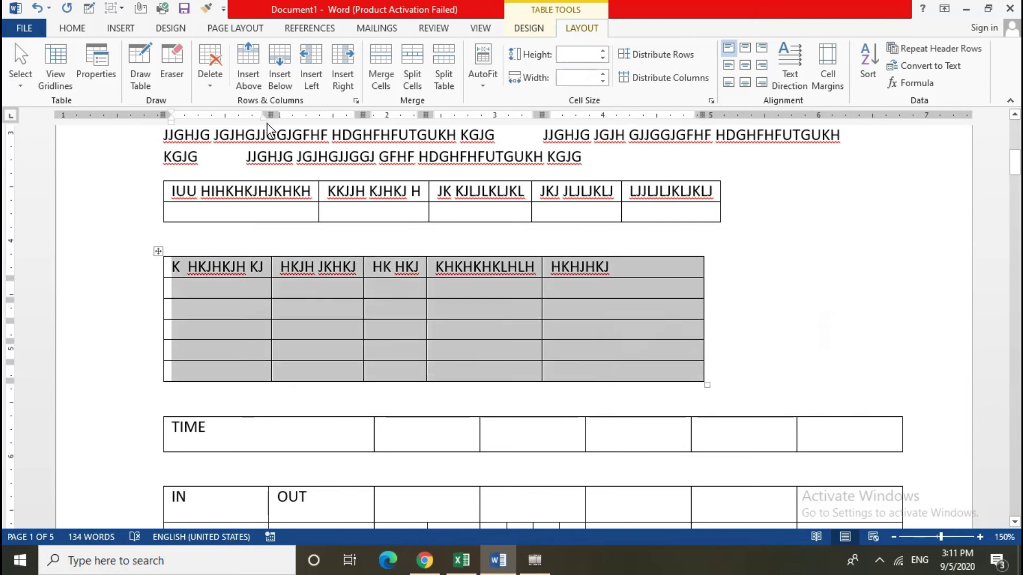
{"action": "left_click", "coordinate": [650, 79]}
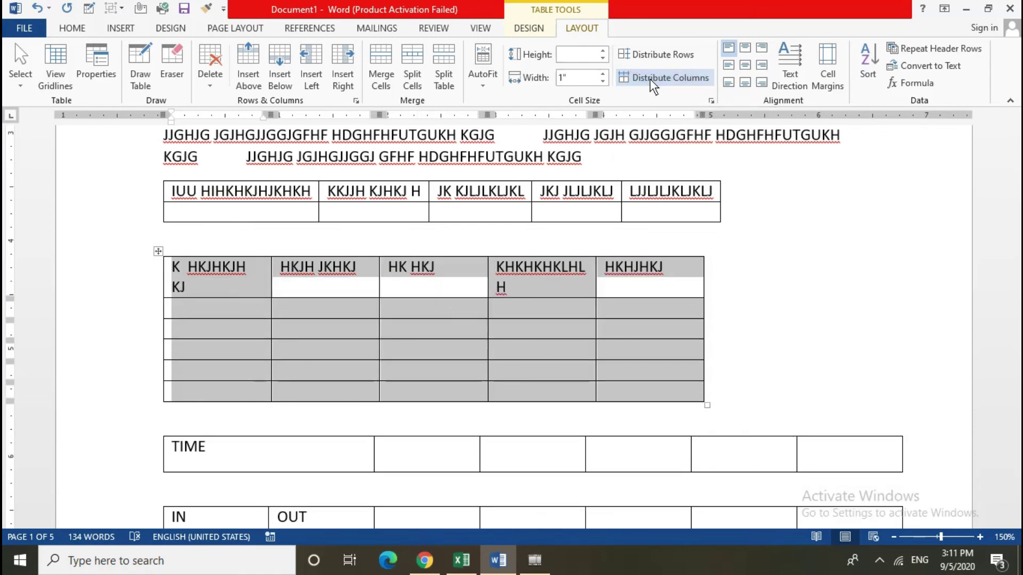
{"action": "left_click", "coordinate": [657, 52]}
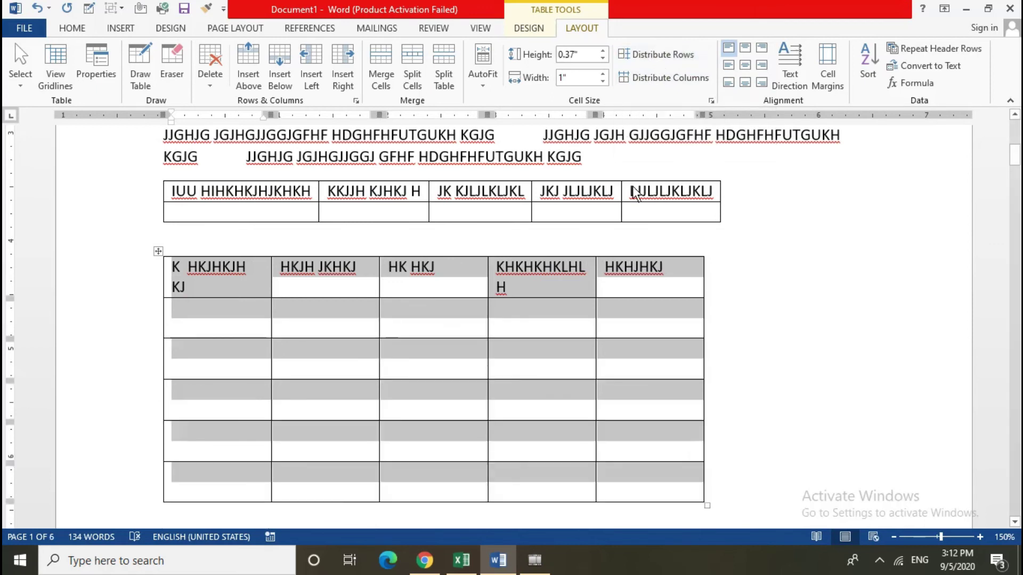
{"action": "left_click", "coordinate": [649, 337]}
{"action": "scroll", "coordinate": [645, 338], "scroll_direction": "down", "scroll_amount": 2}
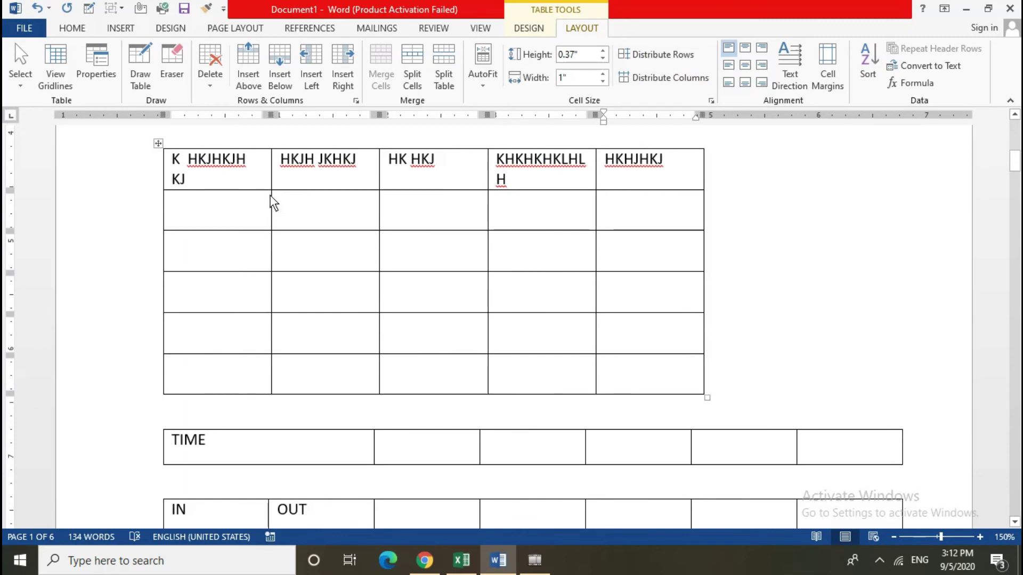
{"action": "left_click", "coordinate": [455, 214]}
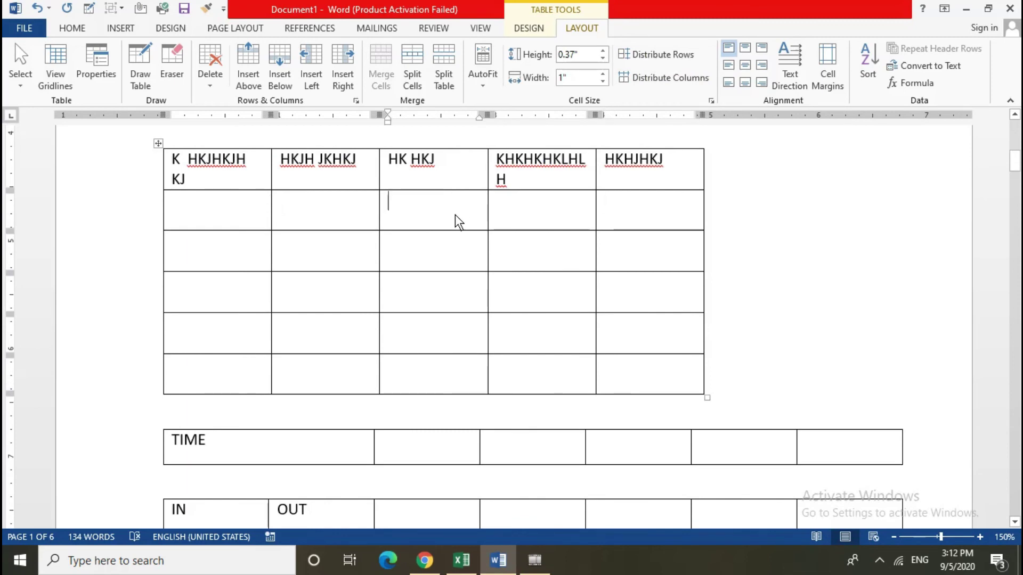
{"action": "left_click", "coordinate": [659, 74]}
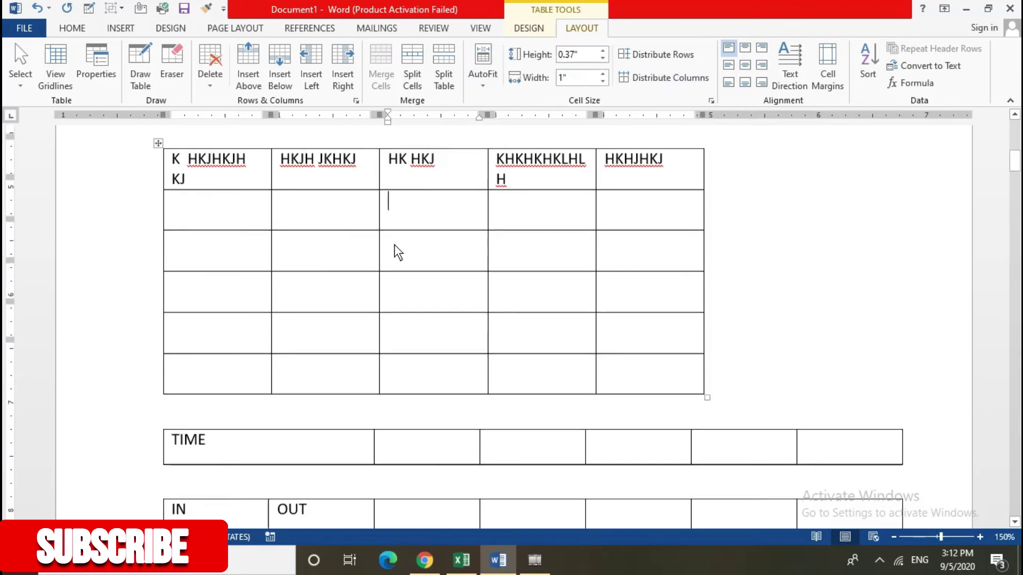
{"action": "scroll", "coordinate": [394, 245], "scroll_direction": "down", "scroll_amount": 5}
{"action": "left_click", "coordinate": [259, 240]}
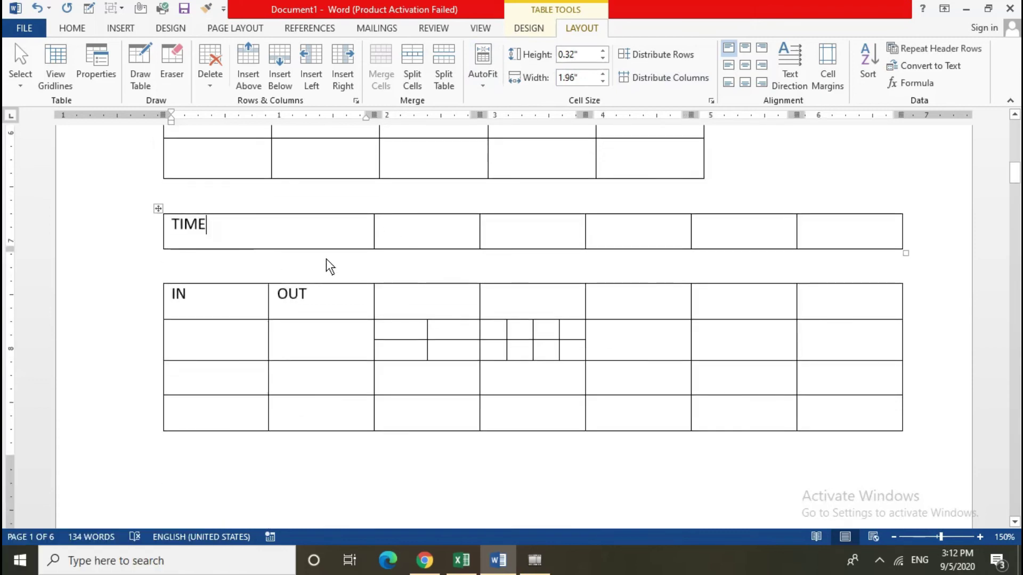
- Make the TIME row taller and try each cell alignment, ending with TIME top-centered
{"action": "left_click_drag", "start_coordinate": [357, 248], "coordinate": [352, 296]}
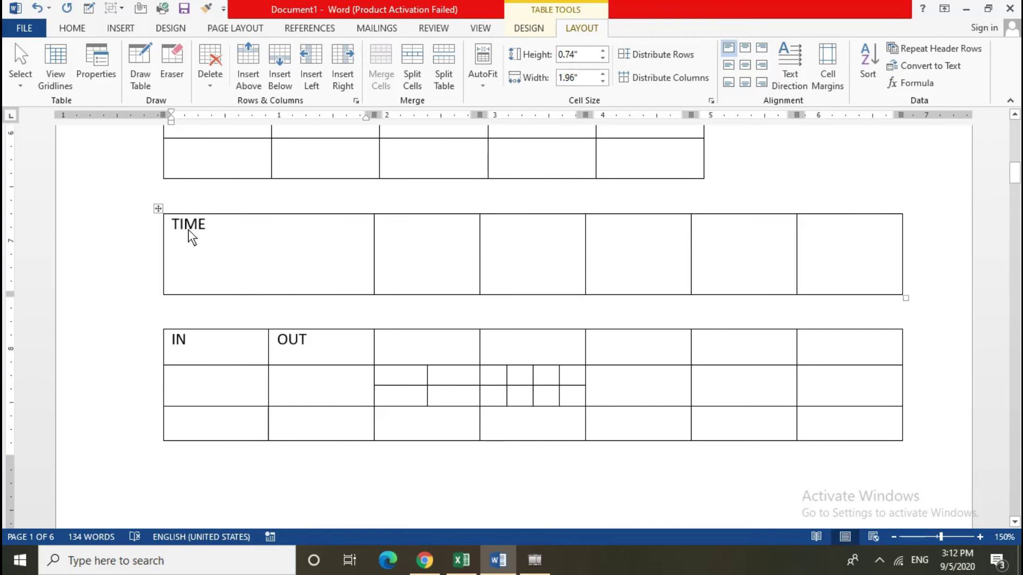
{"action": "left_click", "coordinate": [744, 51]}
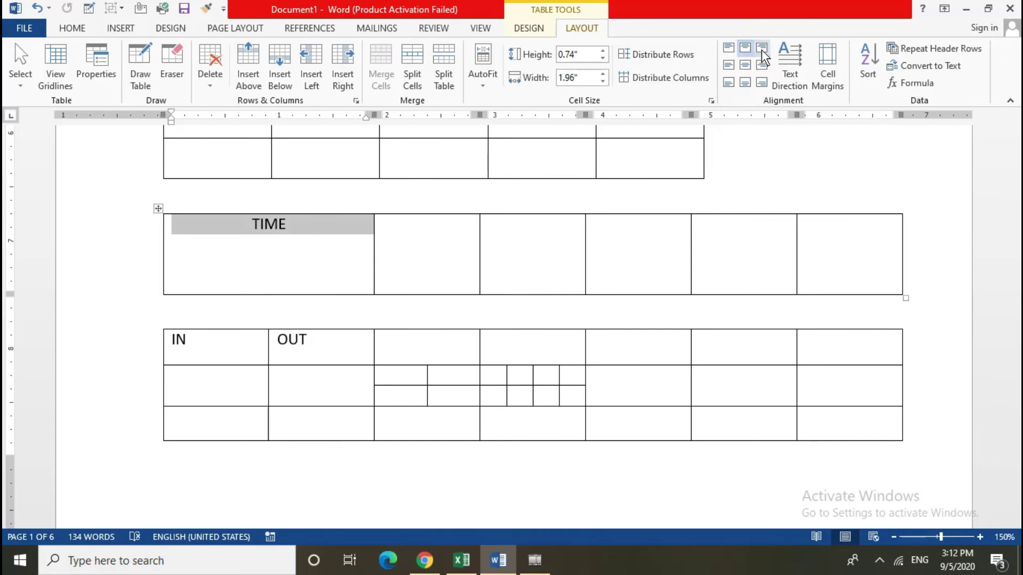
{"action": "left_click", "coordinate": [762, 50]}
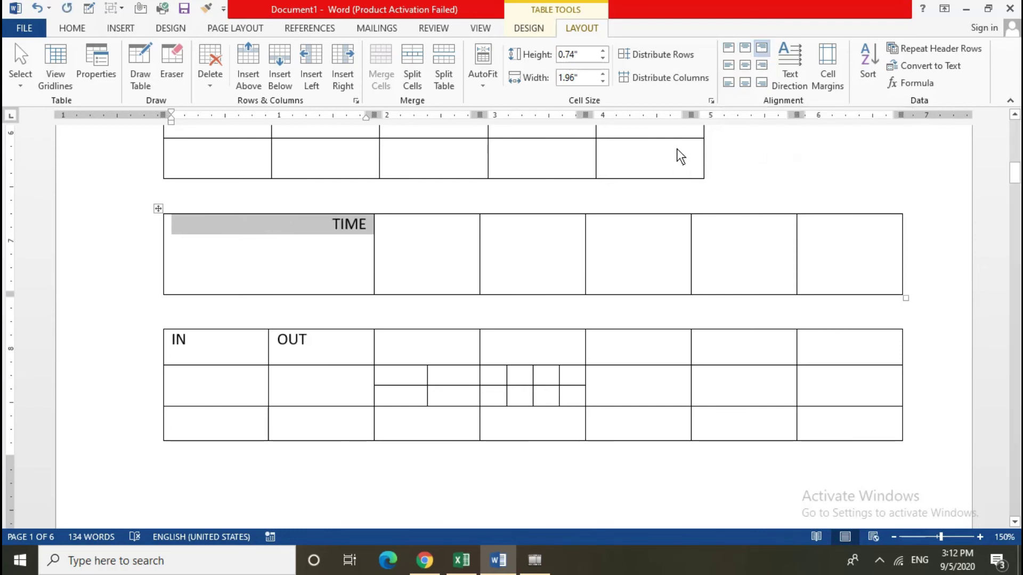
{"action": "left_click", "coordinate": [728, 82]}
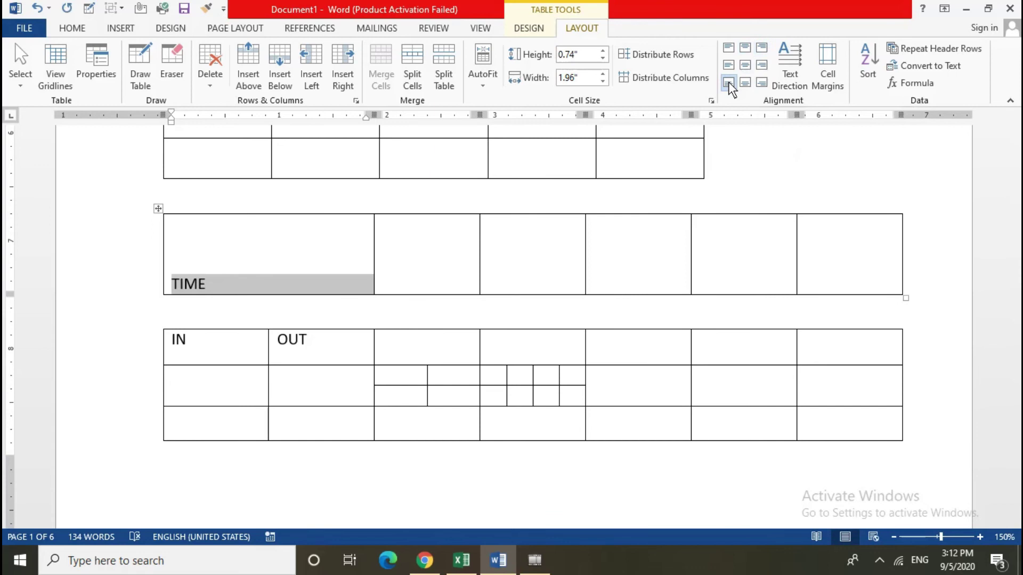
{"action": "left_click", "coordinate": [746, 83]}
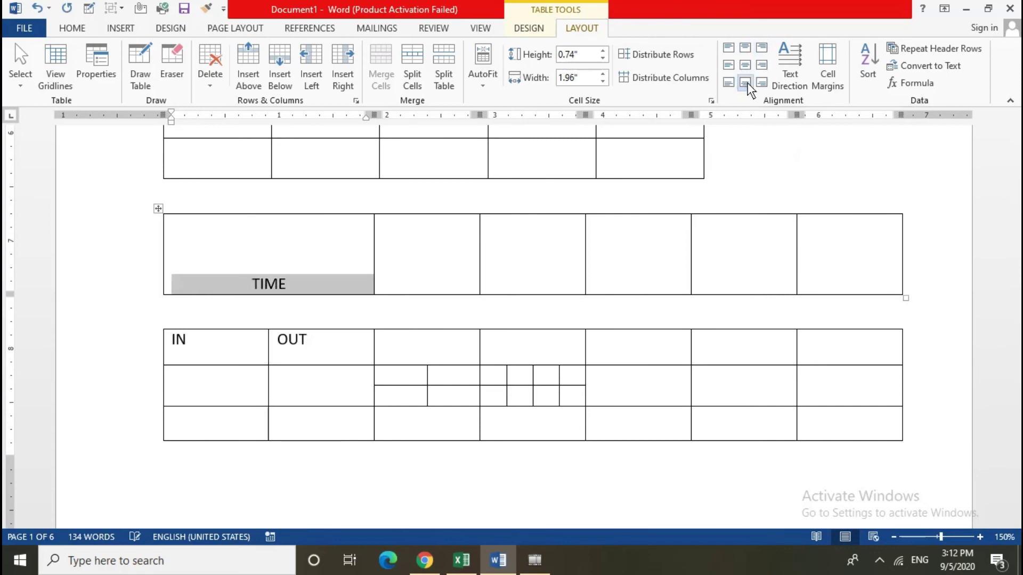
{"action": "left_click", "coordinate": [762, 83]}
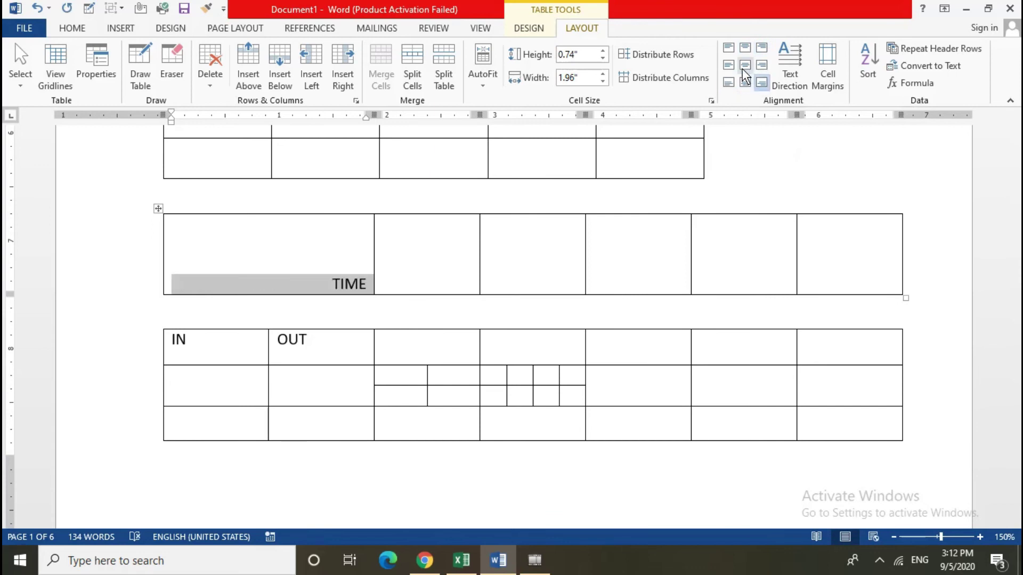
{"action": "left_click", "coordinate": [746, 66]}
{"action": "left_click", "coordinate": [729, 65]}
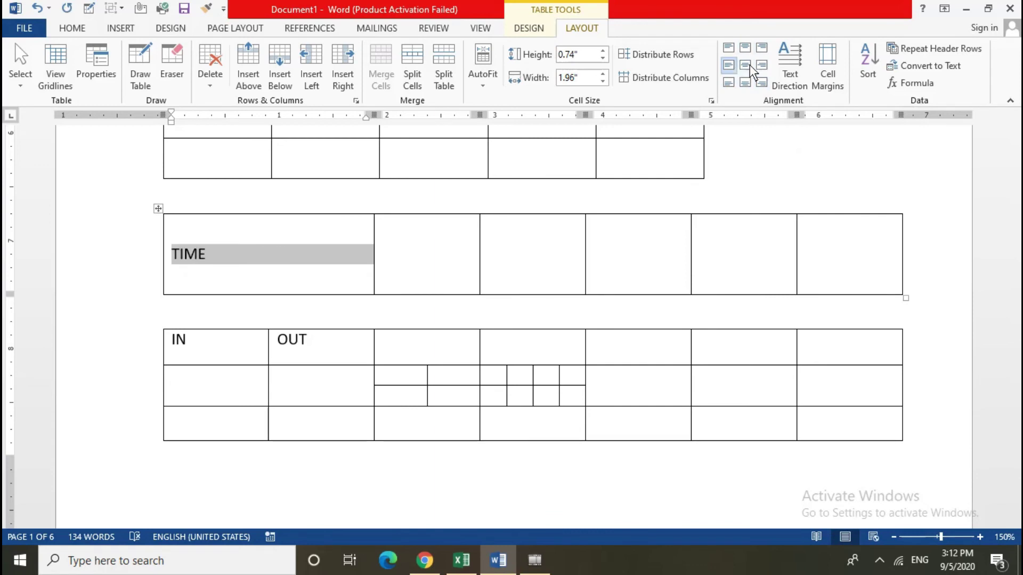
{"action": "left_click", "coordinate": [761, 65]}
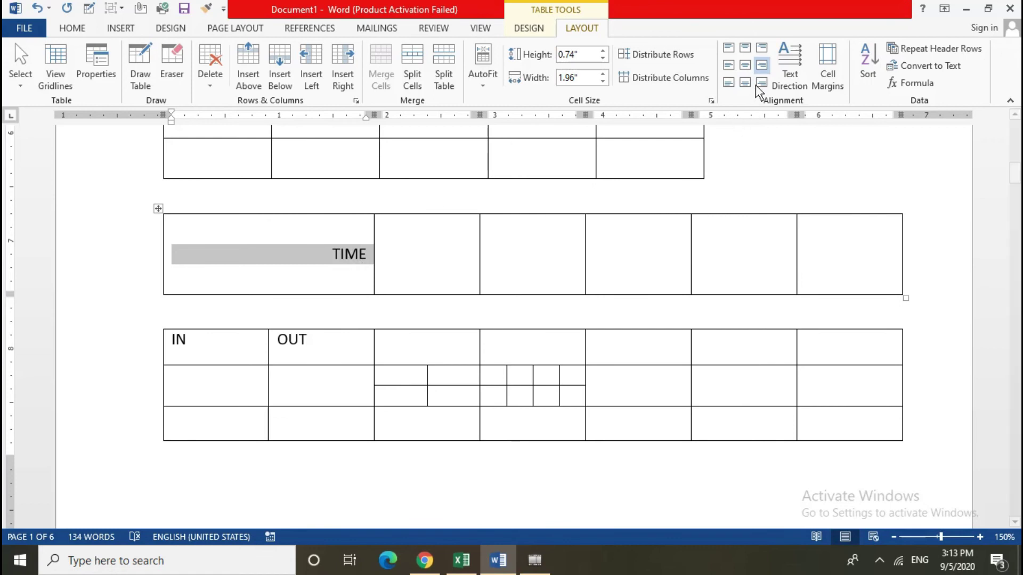
{"action": "left_click", "coordinate": [746, 55]}
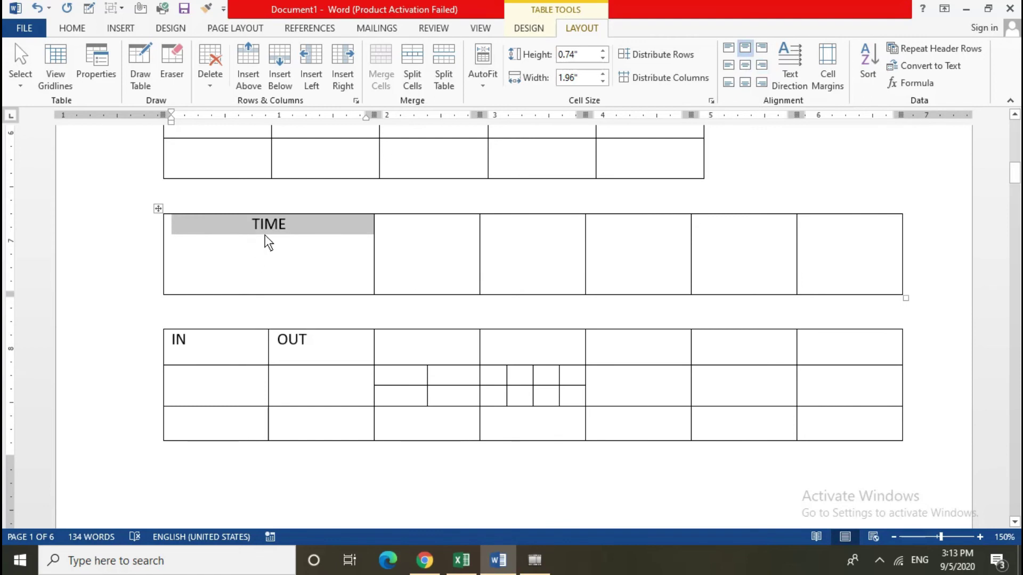
- Try vertical text directions on TIME, then return it to horizontal and add filler words
{"action": "left_click", "coordinate": [296, 227]}
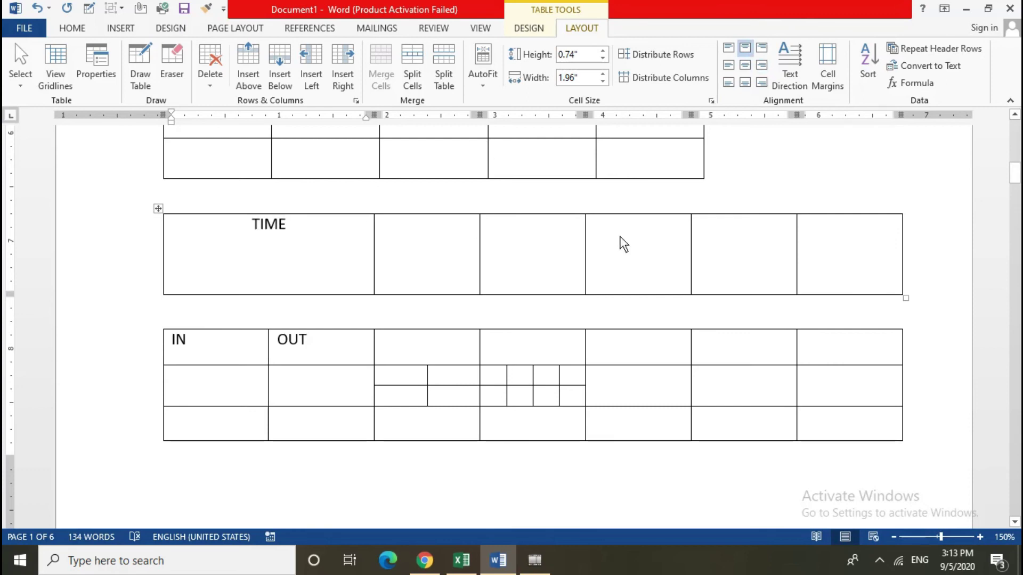
{"action": "left_click", "coordinate": [782, 69]}
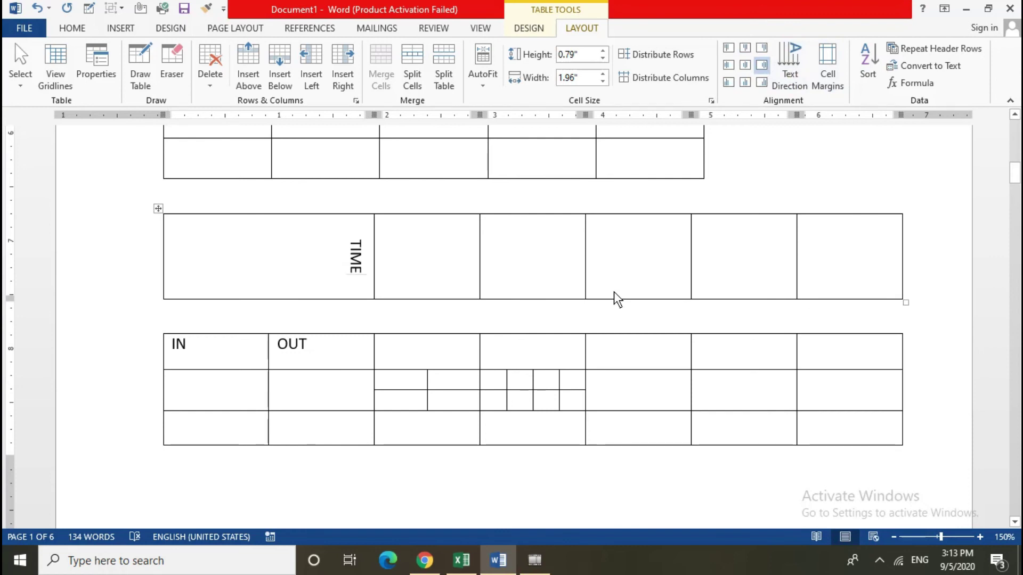
{"action": "type", "text": "JJJJ"}
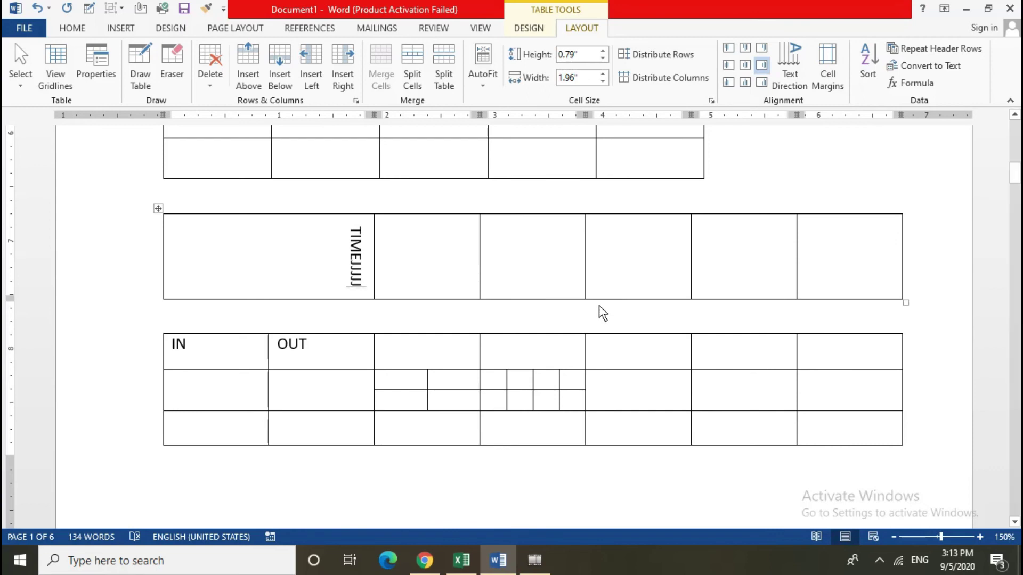
{"action": "key", "text": "BackSpace"}
{"action": "key", "text": "BackSpace"}
{"action": "key", "text": "BackSpace"}
{"action": "key", "text": "BackSpace"}
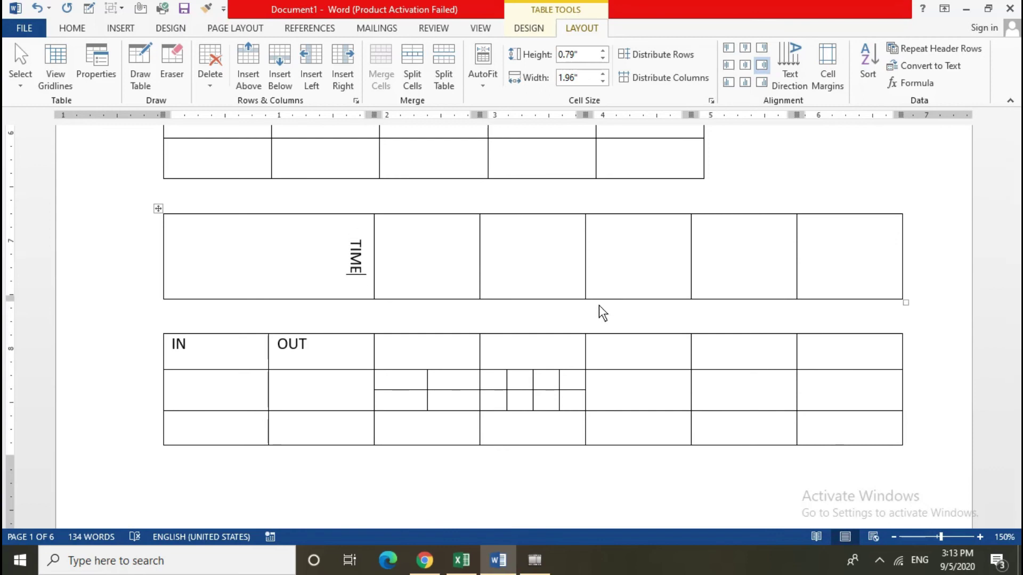
{"action": "left_click", "coordinate": [791, 66]}
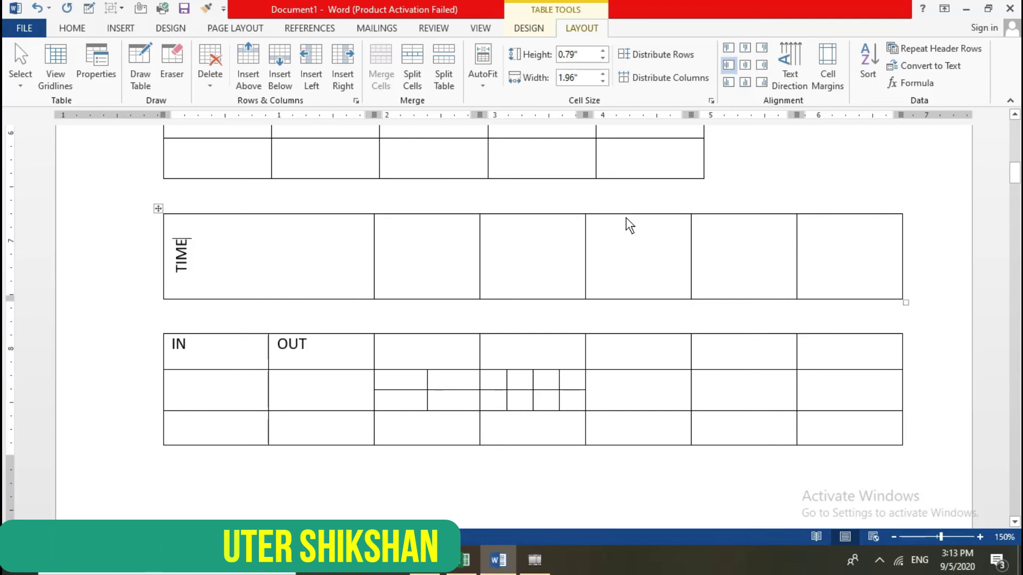
{"action": "type", "text": "IIN"}
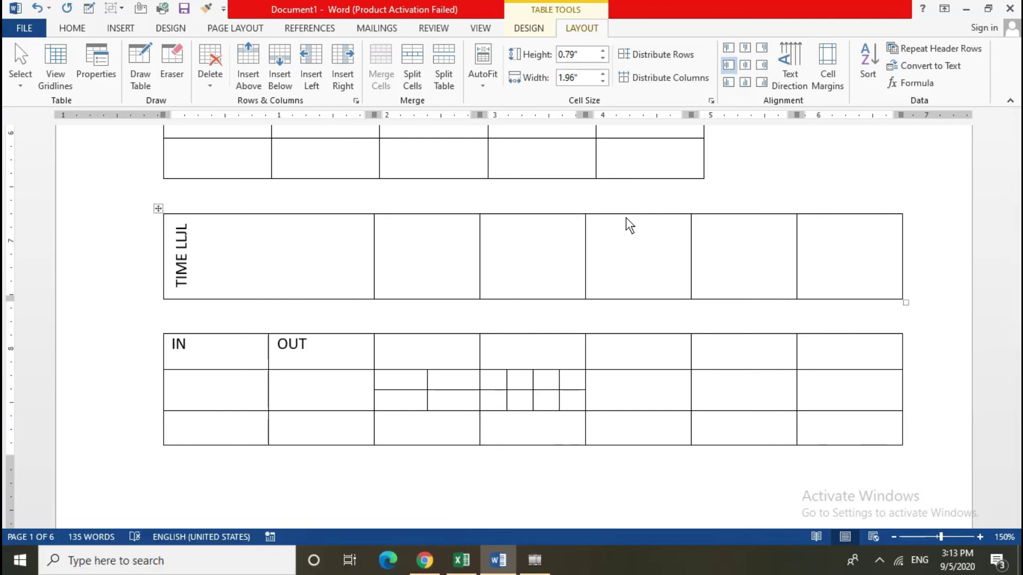
{"action": "left_click", "coordinate": [788, 75]}
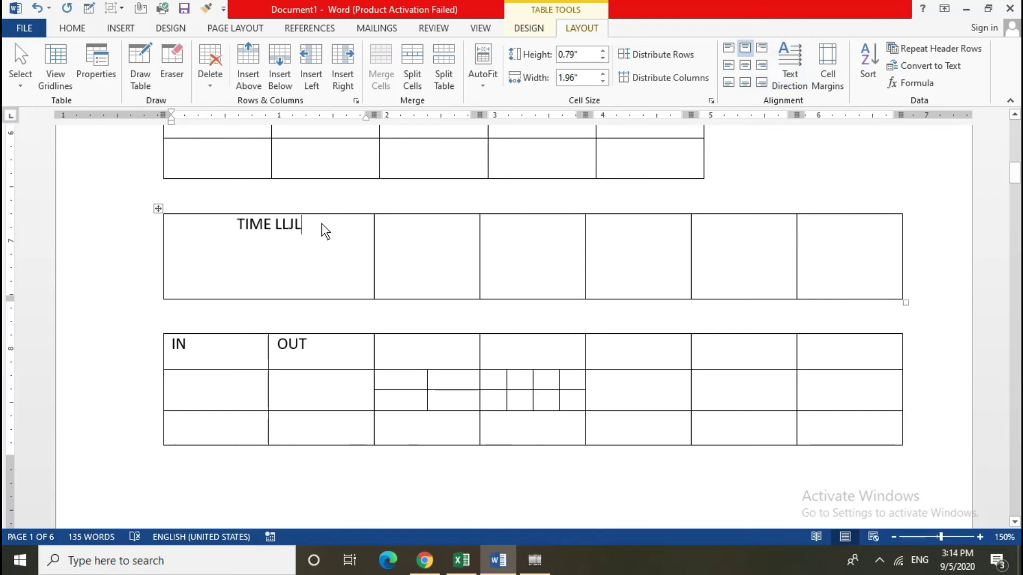
{"action": "type", "text": " OJLKJKLJ LJLJLKJKK HJG HFHGF HFFHF"}
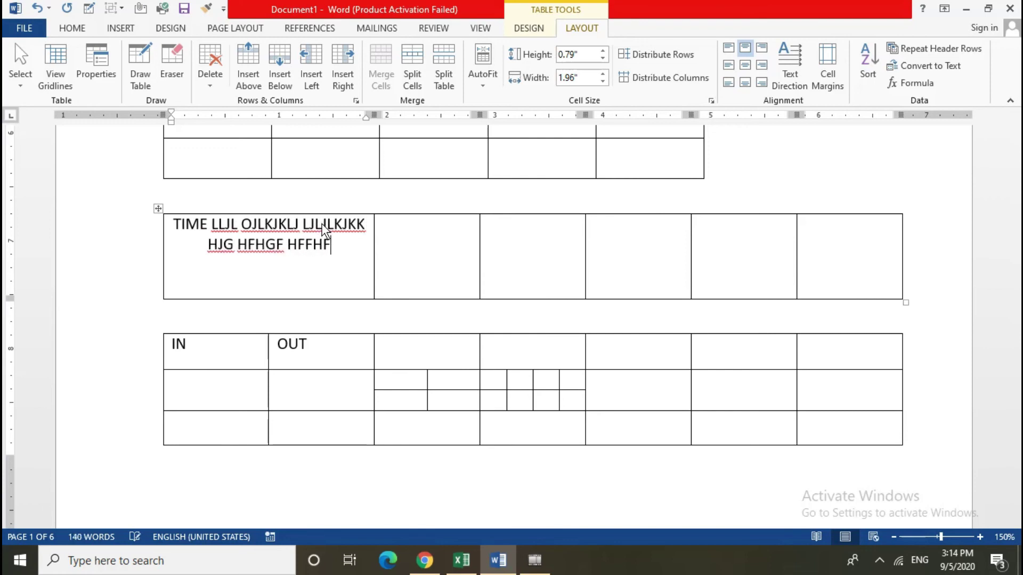
{"action": "type", "text": "HGFHG FHFHG FHGFHFHGFHFHFGH"}
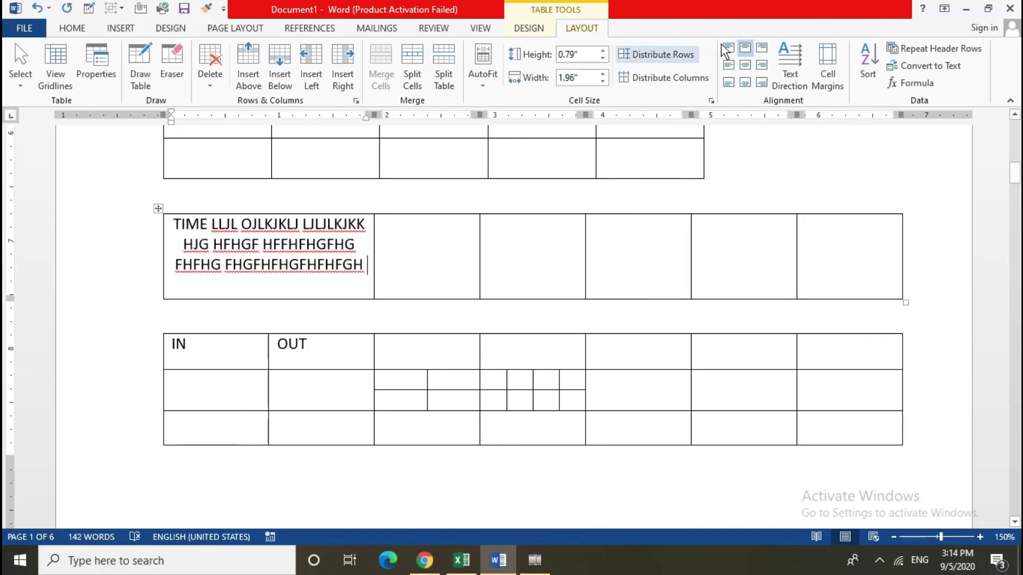
- Set default cell margins to top 0.04", bottom 0.06", left 0.11" and right 0.12"
{"action": "left_click", "coordinate": [817, 64]}
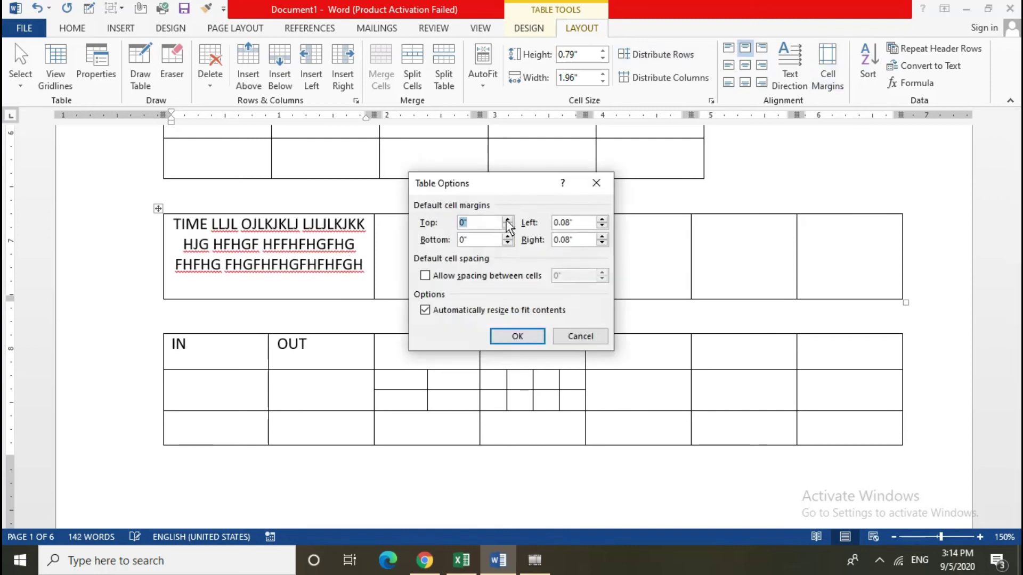
{"action": "left_click", "coordinate": [508, 220]}
{"action": "left_click", "coordinate": [507, 220]}
{"action": "left_click", "coordinate": [508, 220]}
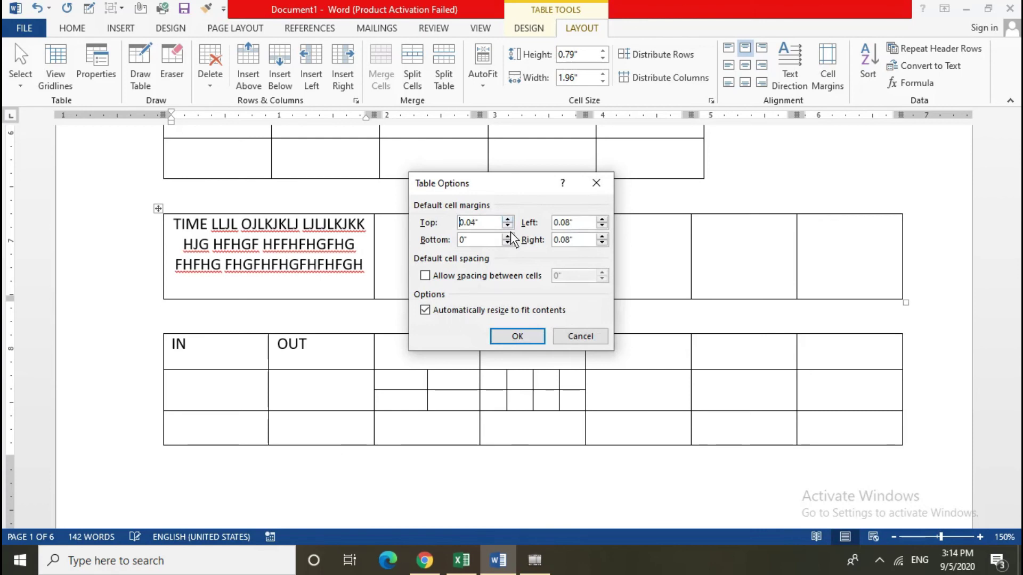
{"action": "left_click", "coordinate": [508, 236]}
{"action": "left_click", "coordinate": [508, 237]}
{"action": "left_click", "coordinate": [507, 236]}
{"action": "left_click", "coordinate": [602, 219]}
{"action": "left_click", "coordinate": [602, 220]}
{"action": "left_click", "coordinate": [602, 220]}
{"action": "left_click", "coordinate": [602, 237]}
{"action": "left_click", "coordinate": [602, 237]}
{"action": "left_click", "coordinate": [602, 237]}
{"action": "left_click", "coordinate": [602, 237]}
{"action": "left_click", "coordinate": [518, 336]}
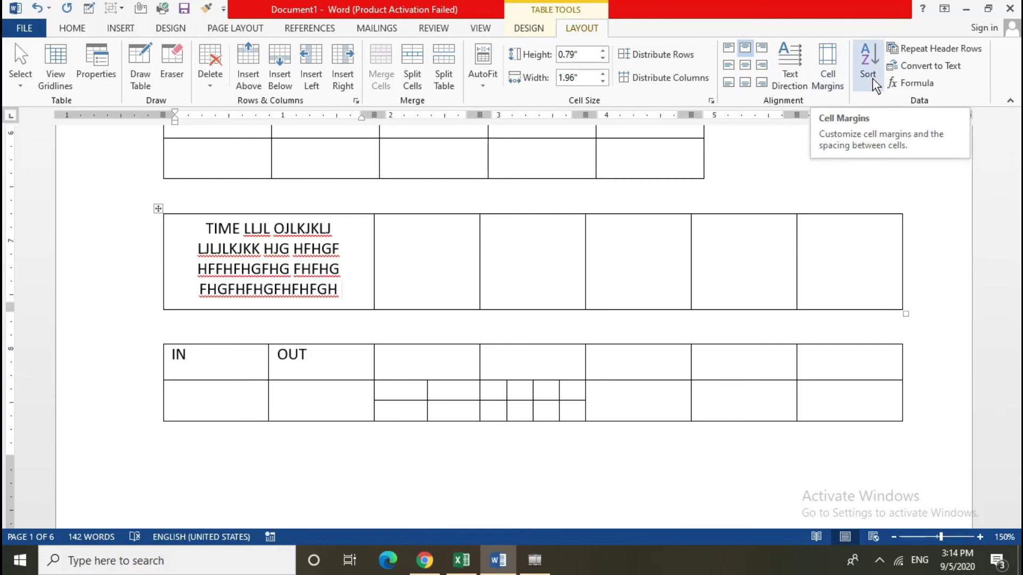
- Enter A, D, B, C and E down the earlier table's first column, then select them for sorting
{"action": "scroll", "coordinate": [500, 295], "scroll_direction": "up", "scroll_amount": 1}
{"action": "scroll", "coordinate": [501, 295], "scroll_direction": "up", "scroll_amount": 5}
{"action": "left_click", "coordinate": [222, 373]}
{"action": "scroll", "coordinate": [360, 372], "scroll_direction": "down", "scroll_amount": 2}
{"action": "type", "text": "A"}
{"action": "key", "text": "Down"}
{"action": "type", "text": "D"}
{"action": "key", "text": "Down"}
{"action": "type", "text": "B"}
{"action": "key", "text": "Down"}
{"action": "type", "text": "C"}
{"action": "key", "text": "Down"}
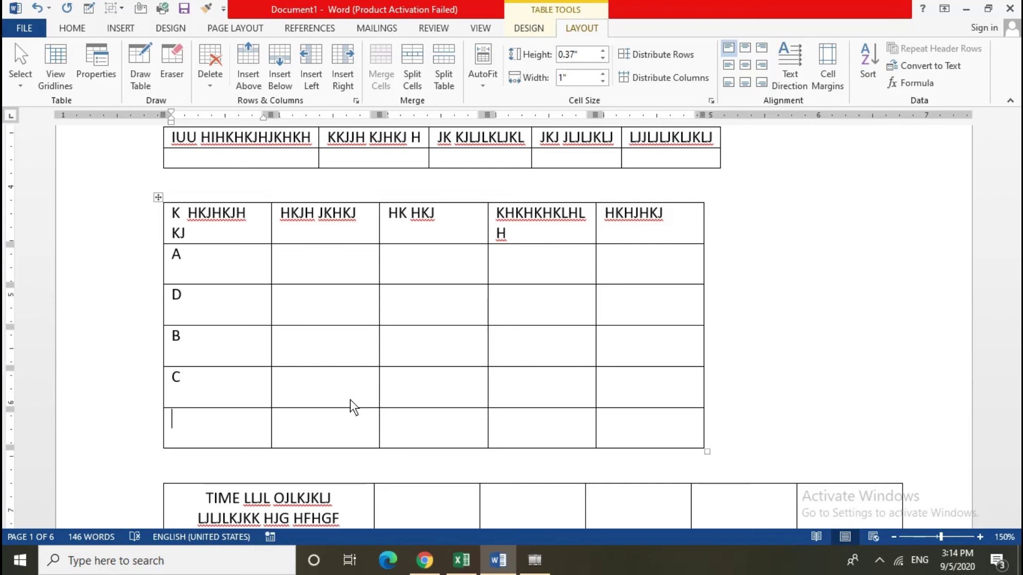
{"action": "type", "text": "E"}
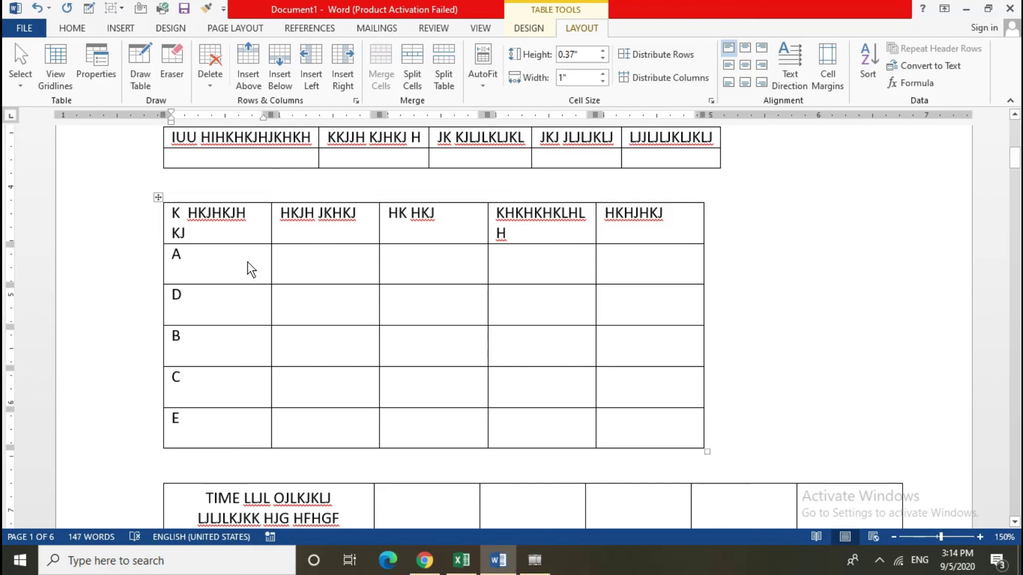
{"action": "left_click_drag", "start_coordinate": [247, 261], "coordinate": [222, 424]}
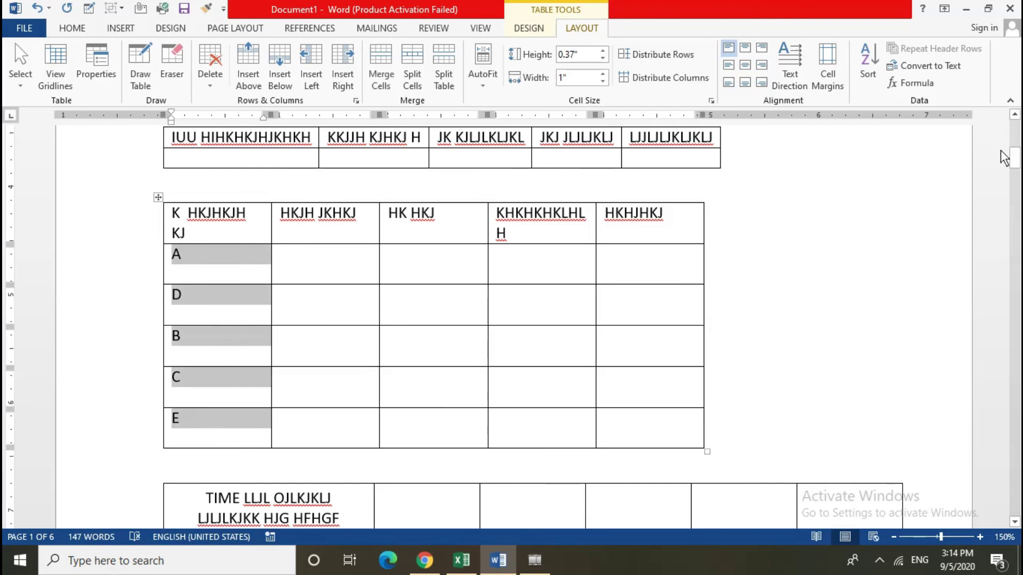
{"action": "left_click", "coordinate": [871, 75]}
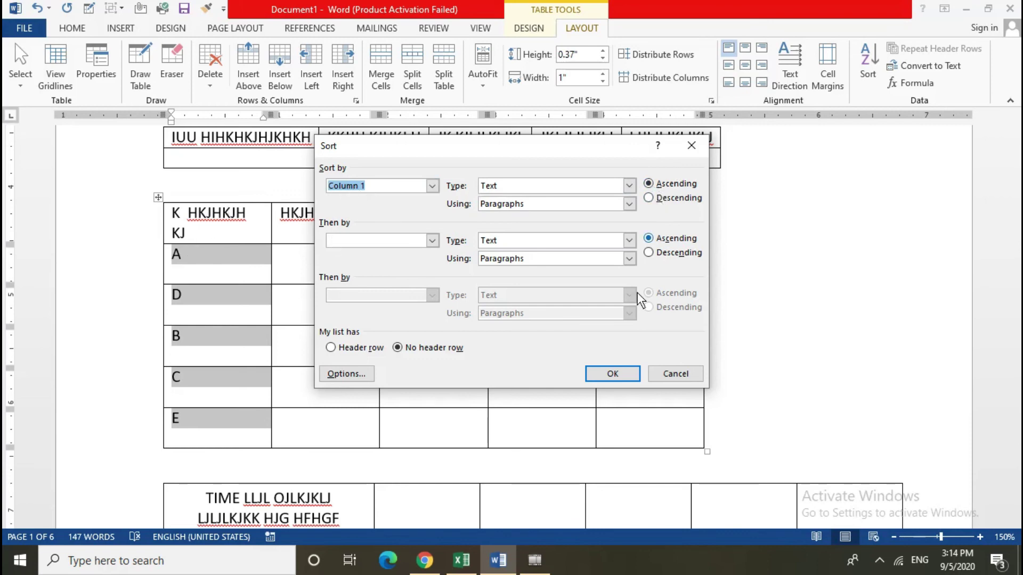
- After an ascending sort, re-sort the first column descending so rows read E, D, C, B, A
{"action": "left_click", "coordinate": [615, 376]}
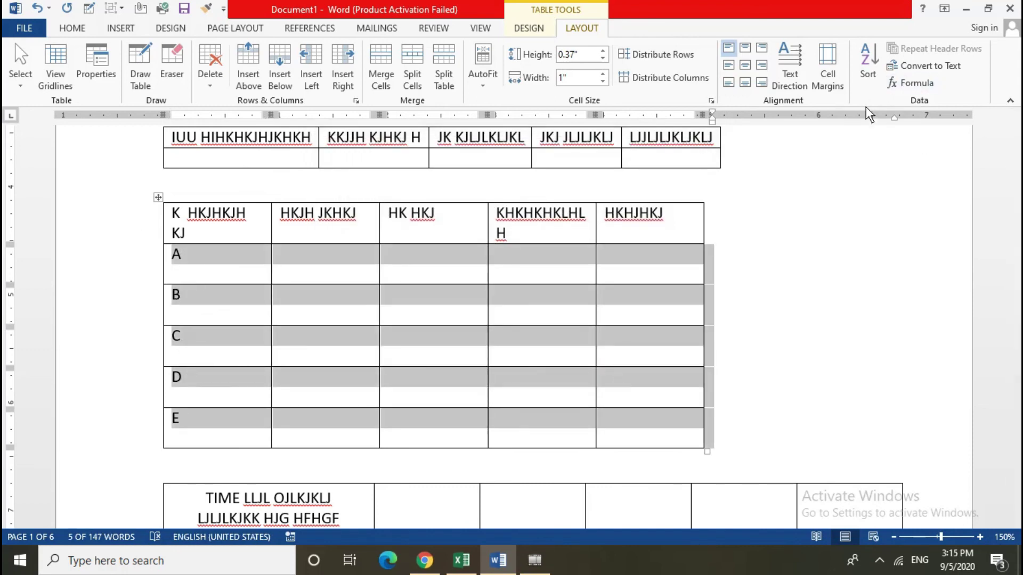
{"action": "left_click", "coordinate": [858, 69]}
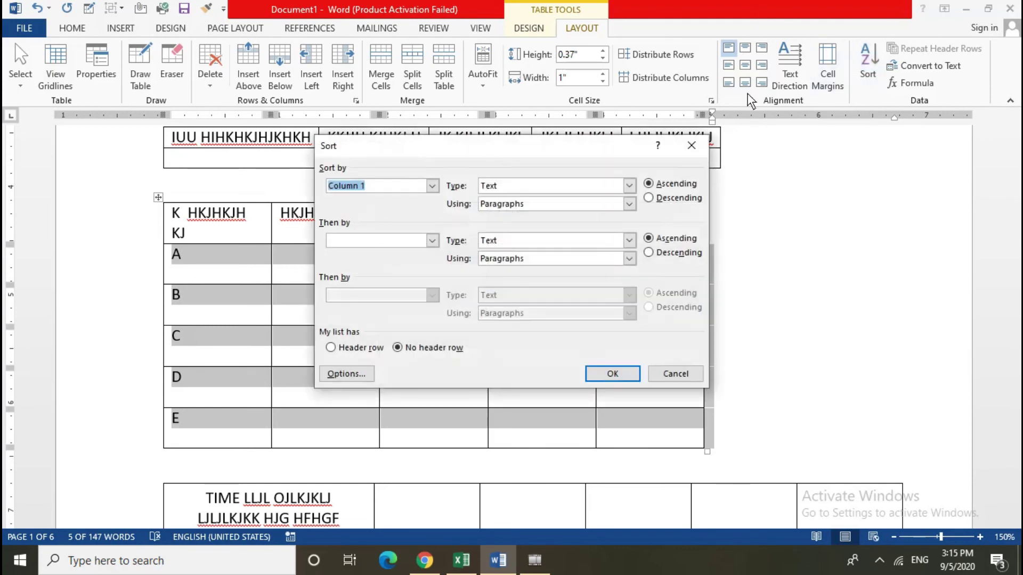
{"action": "left_click", "coordinate": [649, 200]}
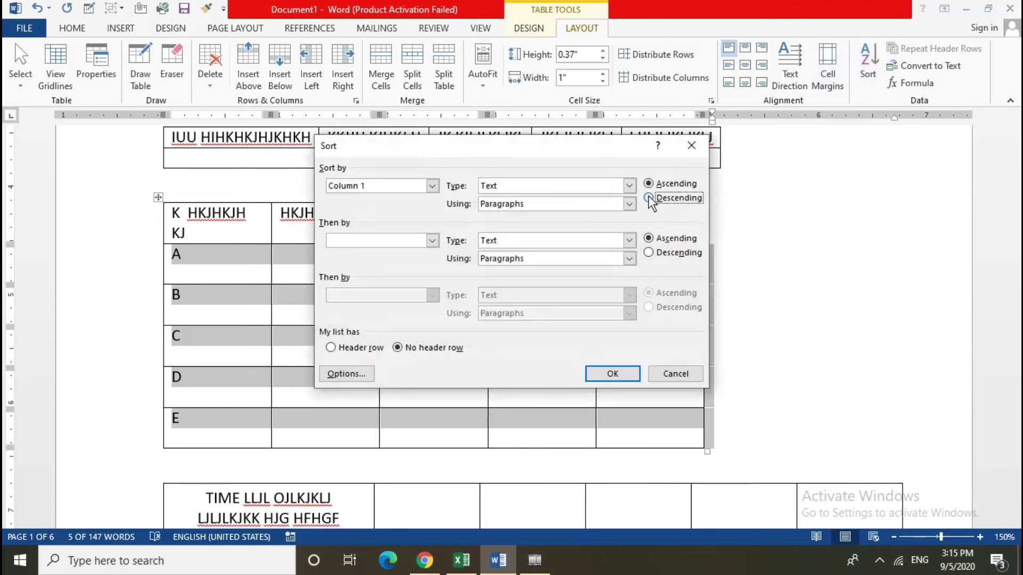
{"action": "left_click", "coordinate": [612, 374]}
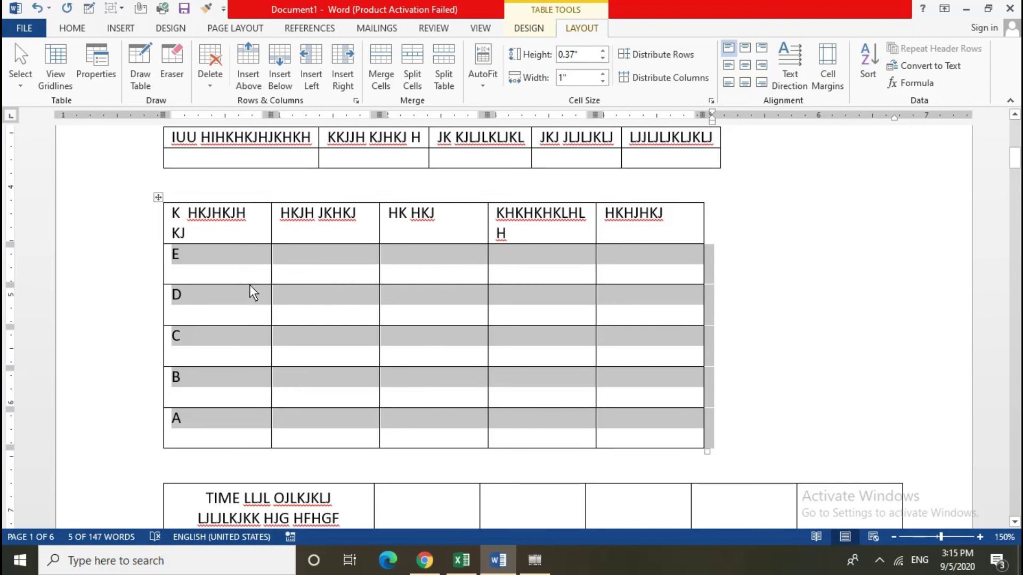
{"action": "left_click", "coordinate": [229, 270]}
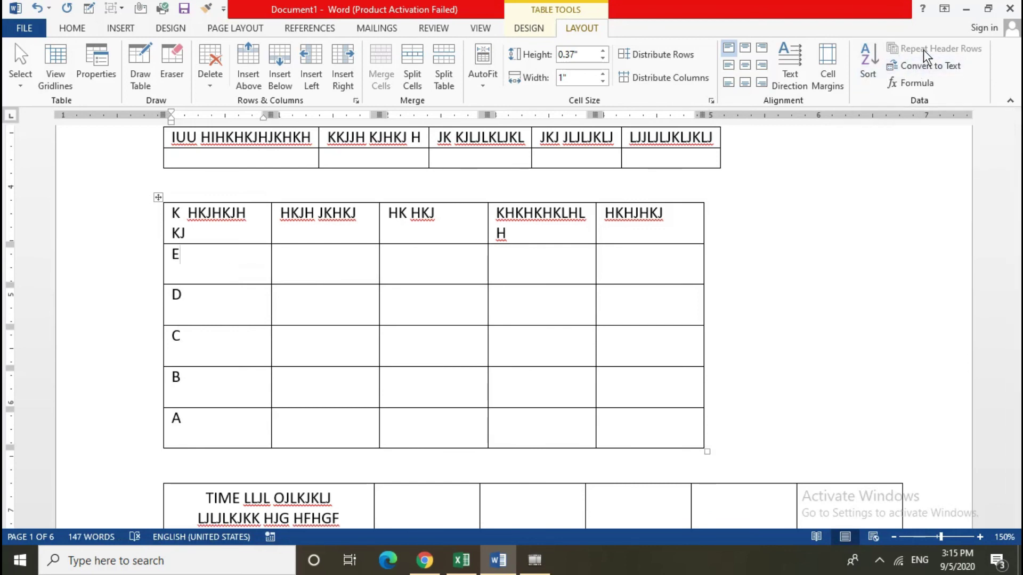
- Set the orange table's top two rows to repeat as header rows on every page
{"action": "scroll", "coordinate": [474, 356], "scroll_direction": "up", "scroll_amount": 1}
{"action": "scroll", "coordinate": [476, 352], "scroll_direction": "up", "scroll_amount": 5}
{"action": "scroll", "coordinate": [477, 347], "scroll_direction": "up", "scroll_amount": 5}
{"action": "scroll", "coordinate": [478, 347], "scroll_direction": "down", "scroll_amount": 5}
{"action": "scroll", "coordinate": [480, 351], "scroll_direction": "down", "scroll_amount": 6}
{"action": "scroll", "coordinate": [481, 353], "scroll_direction": "down", "scroll_amount": 2}
{"action": "scroll", "coordinate": [481, 352], "scroll_direction": "down", "scroll_amount": 3}
{"action": "scroll", "coordinate": [481, 353], "scroll_direction": "down", "scroll_amount": 2}
{"action": "scroll", "coordinate": [484, 352], "scroll_direction": "down", "scroll_amount": 3}
{"action": "scroll", "coordinate": [485, 352], "scroll_direction": "down", "scroll_amount": 2}
{"action": "scroll", "coordinate": [486, 354], "scroll_direction": "down", "scroll_amount": 2}
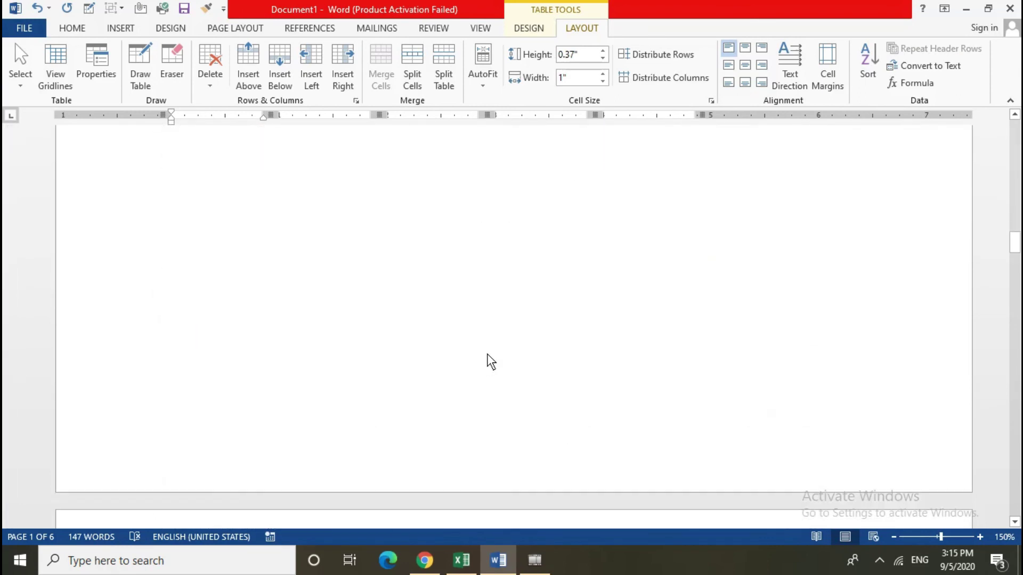
{"action": "scroll", "coordinate": [487, 354], "scroll_direction": "down", "scroll_amount": 3}
{"action": "scroll", "coordinate": [492, 350], "scroll_direction": "down", "scroll_amount": 3}
{"action": "scroll", "coordinate": [492, 357], "scroll_direction": "up", "scroll_amount": 2}
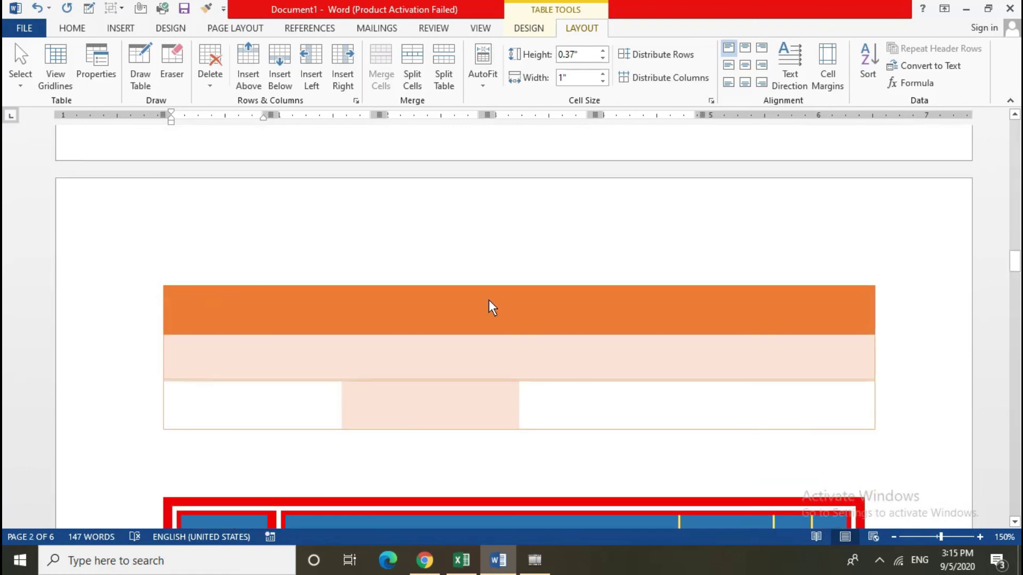
{"action": "left_click", "coordinate": [373, 326]}
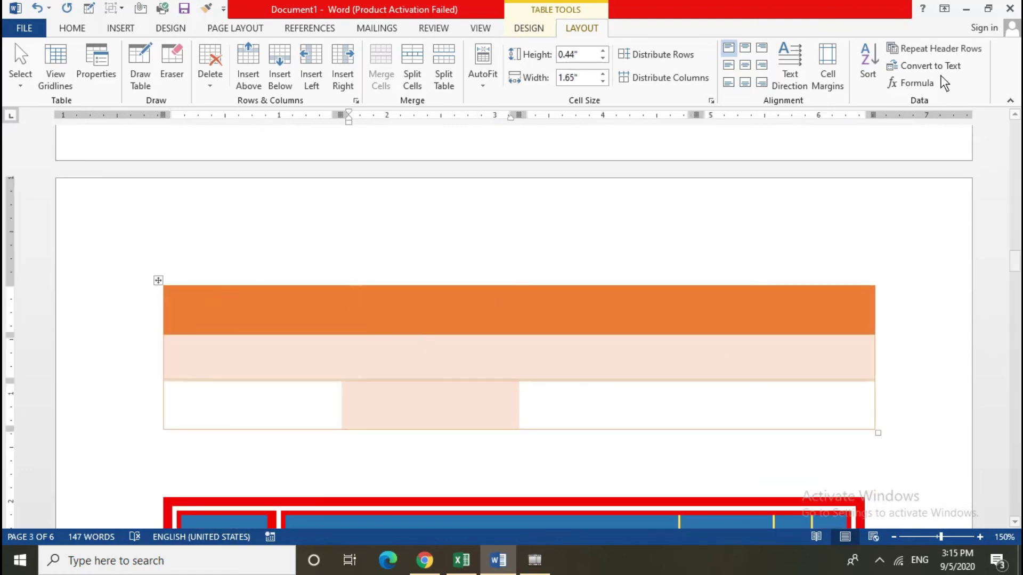
{"action": "left_click", "coordinate": [776, 358]}
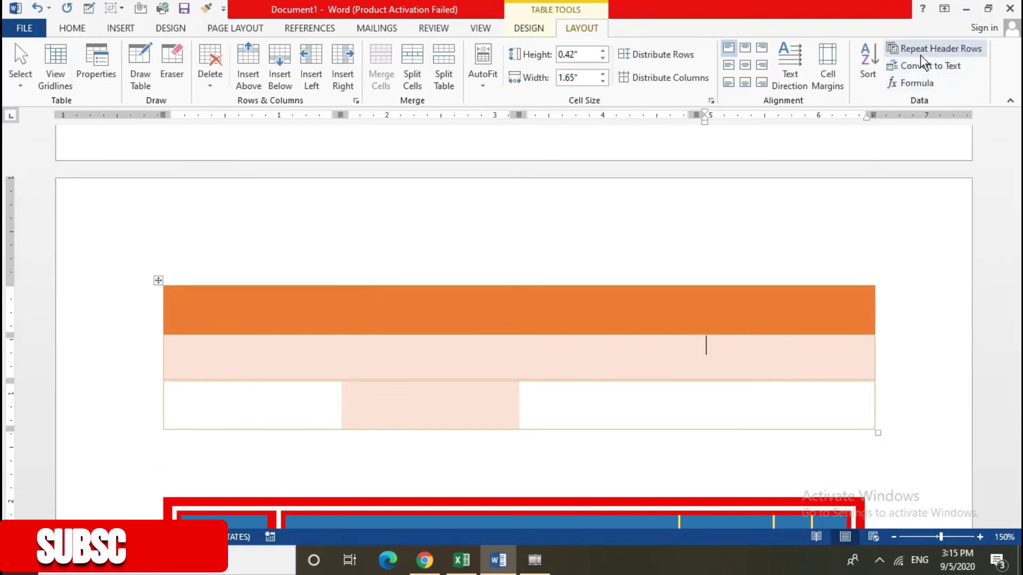
{"action": "left_click", "coordinate": [900, 48]}
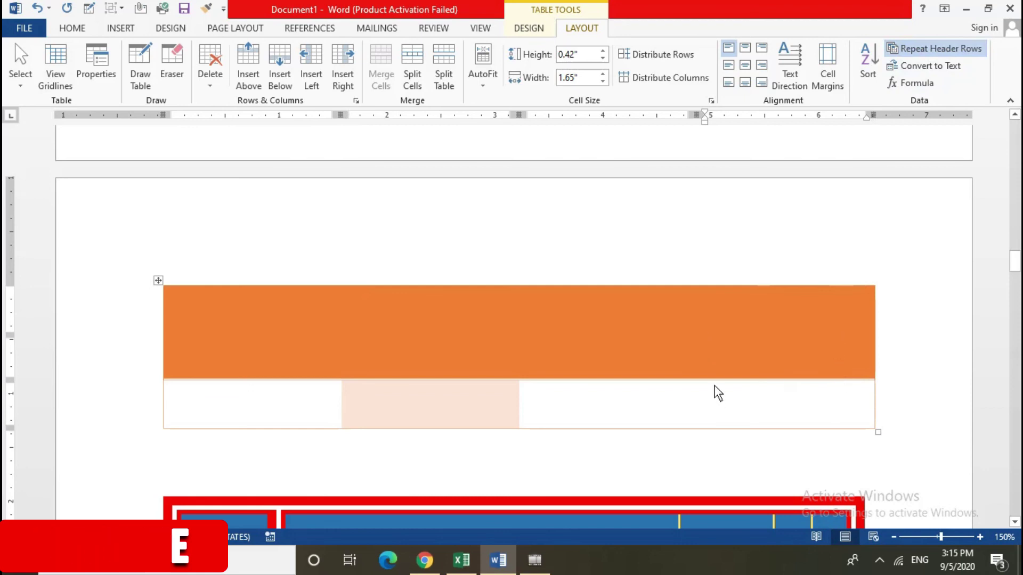
{"action": "scroll", "coordinate": [716, 381], "scroll_direction": "down", "scroll_amount": 3}
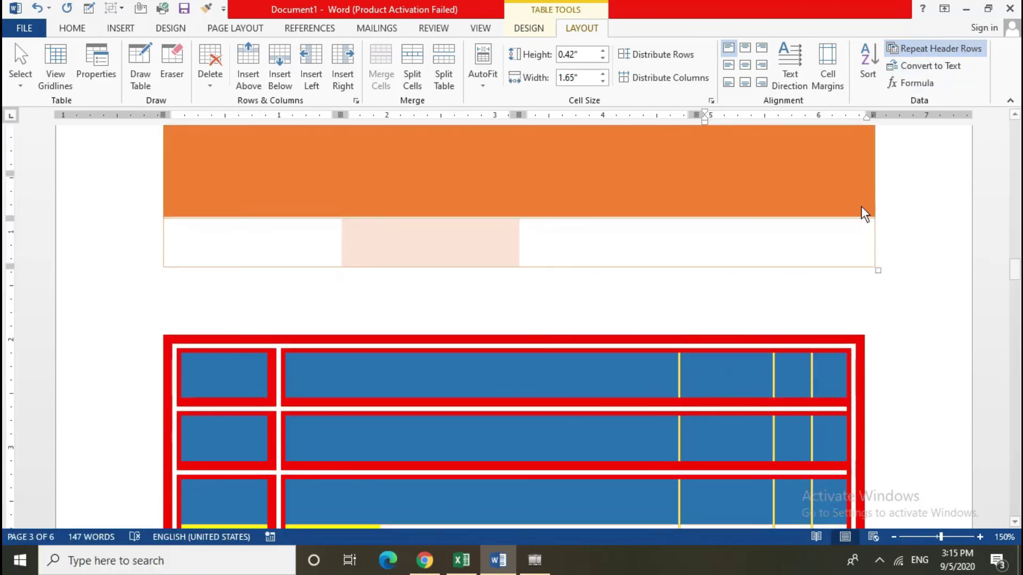
{"action": "scroll", "coordinate": [686, 321], "scroll_direction": "up", "scroll_amount": 3}
{"action": "scroll", "coordinate": [685, 320], "scroll_direction": "up", "scroll_amount": 4}
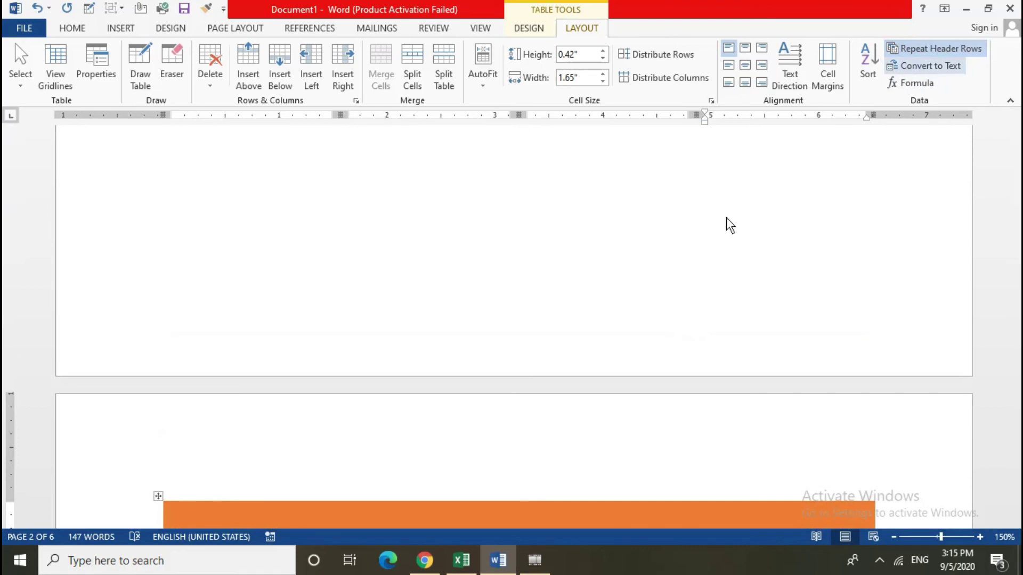
{"action": "scroll", "coordinate": [549, 397], "scroll_direction": "up", "scroll_amount": 8}
{"action": "scroll", "coordinate": [549, 397], "scroll_direction": "up", "scroll_amount": 6}
{"action": "scroll", "coordinate": [549, 397], "scroll_direction": "up", "scroll_amount": 6}
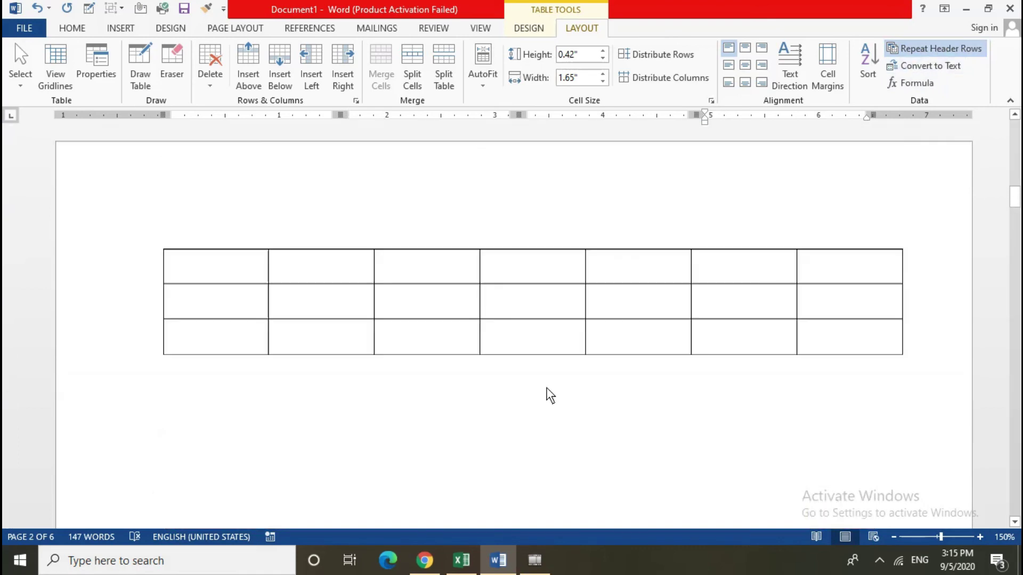
{"action": "scroll", "coordinate": [550, 395], "scroll_direction": "up", "scroll_amount": 5}
{"action": "scroll", "coordinate": [550, 395], "scroll_direction": "up", "scroll_amount": 3}
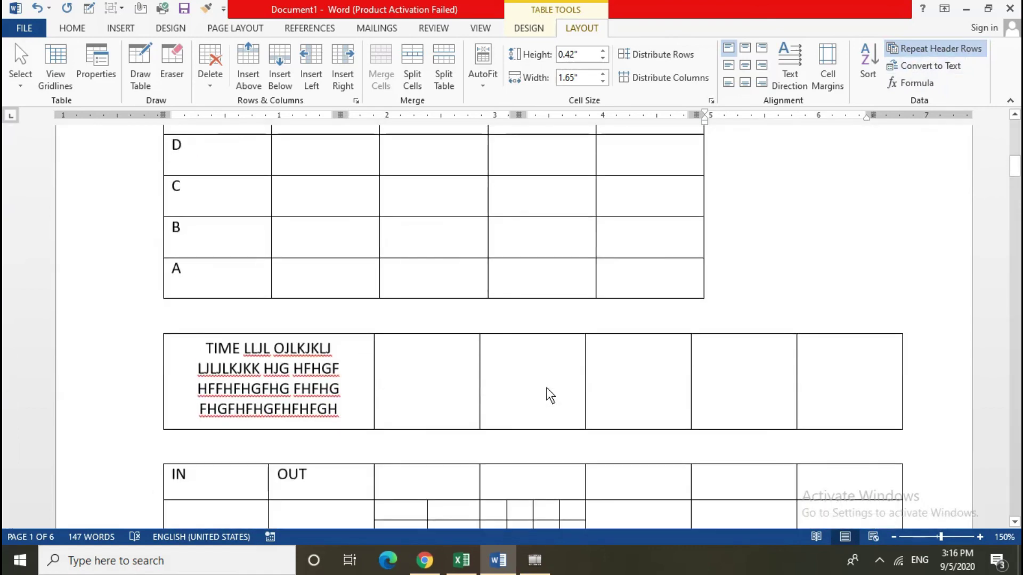
{"action": "scroll", "coordinate": [551, 396], "scroll_direction": "up", "scroll_amount": 3}
{"action": "scroll", "coordinate": [551, 395], "scroll_direction": "up", "scroll_amount": 3}
- Convert the grade table to tab-separated text and select the resulting header-to-A lines
{"action": "scroll", "coordinate": [549, 395], "scroll_direction": "down", "scroll_amount": 3}
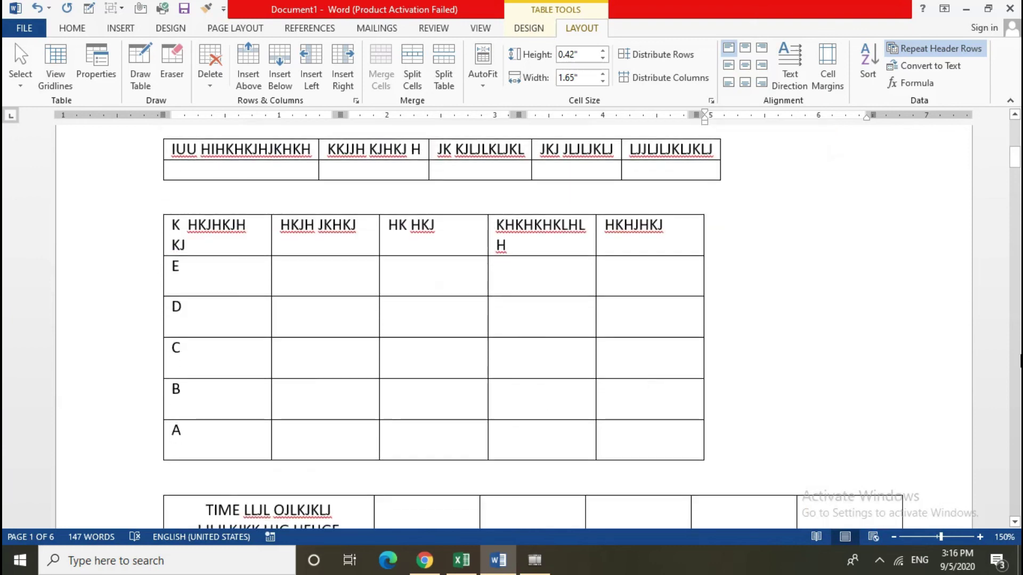
{"action": "left_click", "coordinate": [442, 289]}
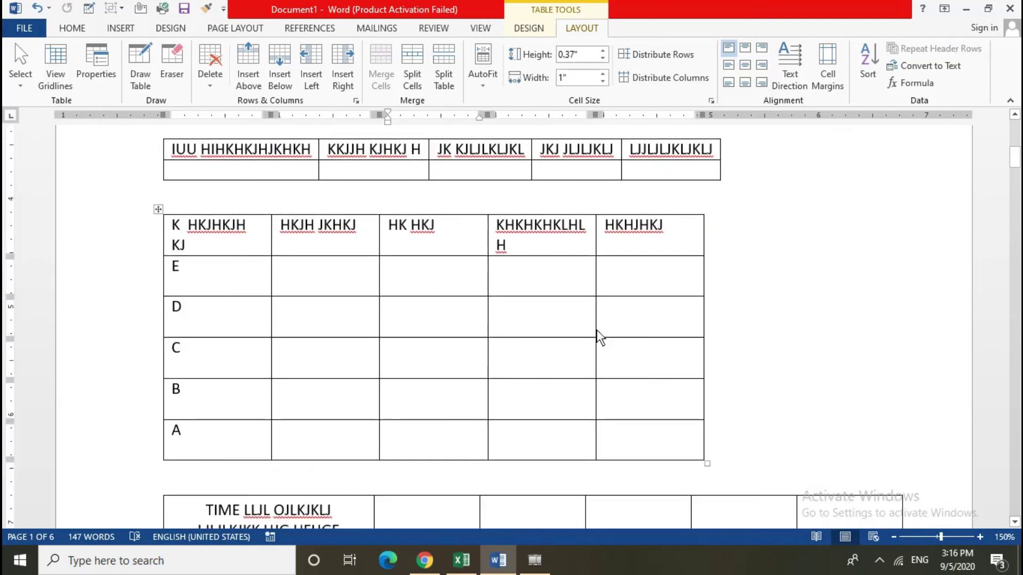
{"action": "left_click", "coordinate": [937, 66]}
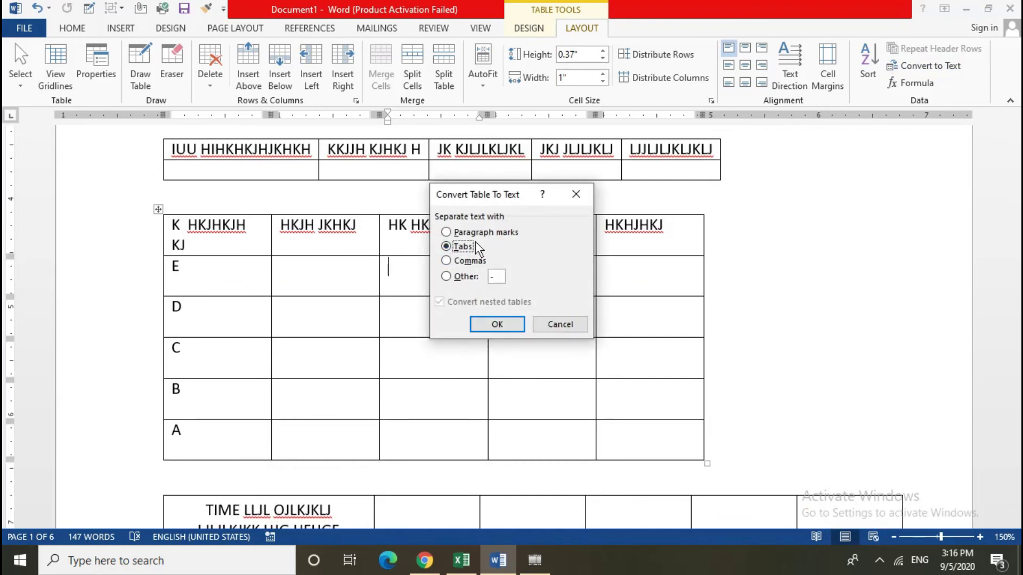
{"action": "left_click", "coordinate": [491, 324]}
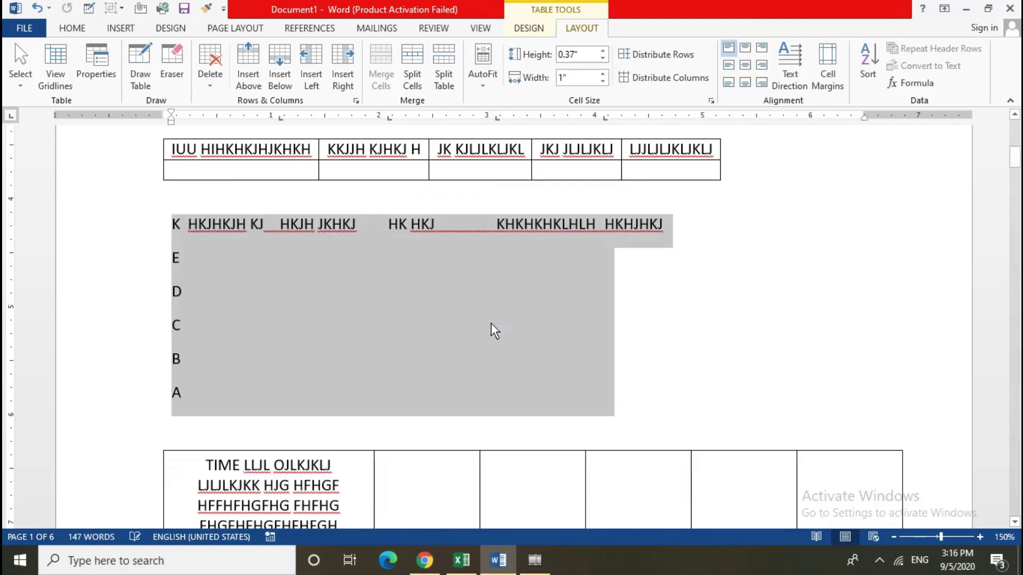
{"action": "left_click", "coordinate": [747, 315]}
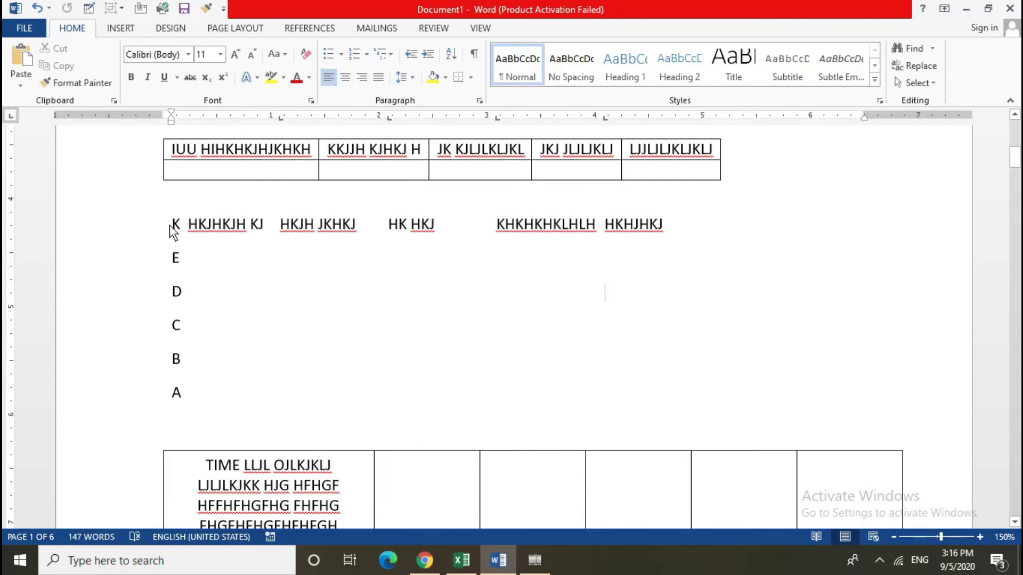
{"action": "mouse_move", "coordinate": [175, 226]}
{"action": "left_mouse_down"}
{"action": "mouse_move", "coordinate": [664, 407]}
{"action": "mouse_move", "coordinate": [651, 414]}
{"action": "left_mouse_up"}
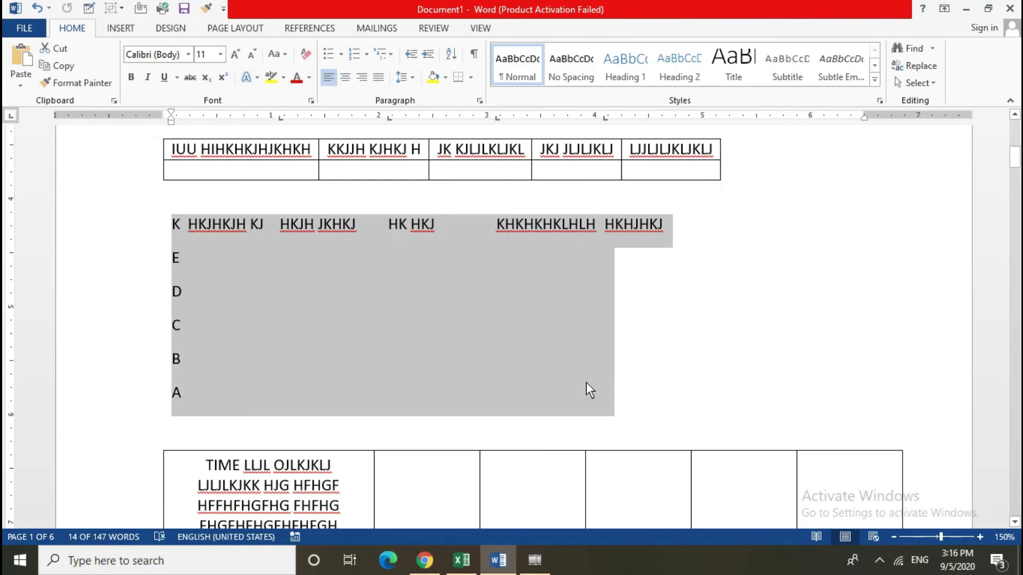
{"action": "left_click", "coordinate": [626, 493]}
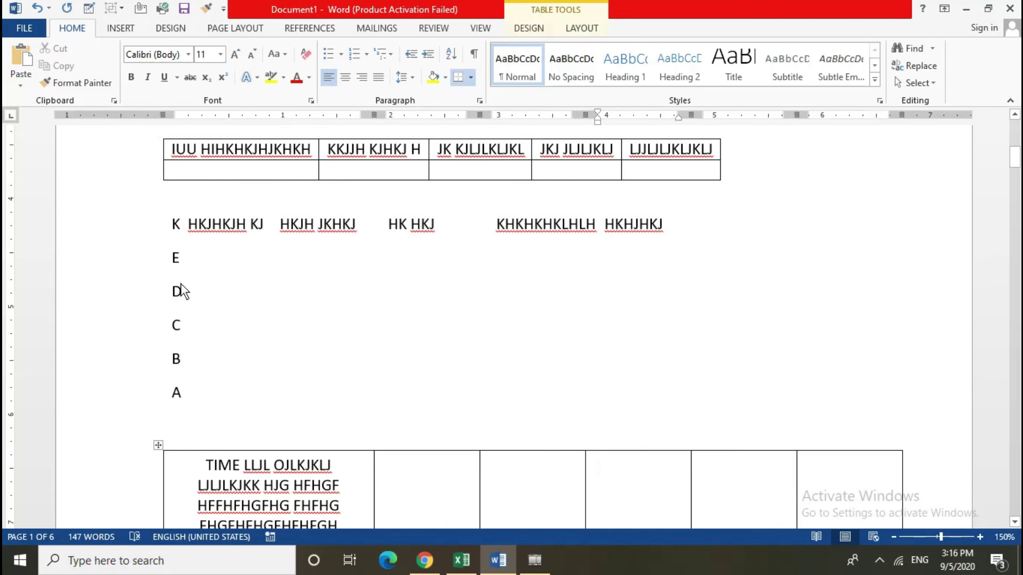
{"action": "mouse_move", "coordinate": [173, 236]}
{"action": "left_mouse_down"}
{"action": "mouse_move", "coordinate": [670, 386]}
{"action": "mouse_move", "coordinate": [669, 409]}
{"action": "left_mouse_up"}
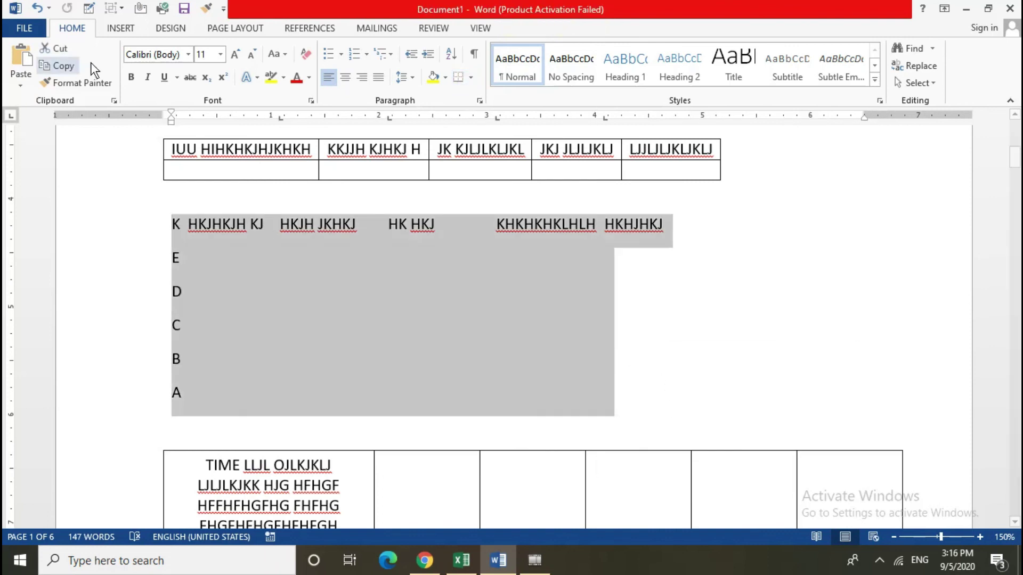
- Convert the selected lines into a five-column table using Tabs as the separator
{"action": "left_click", "coordinate": [119, 30]}
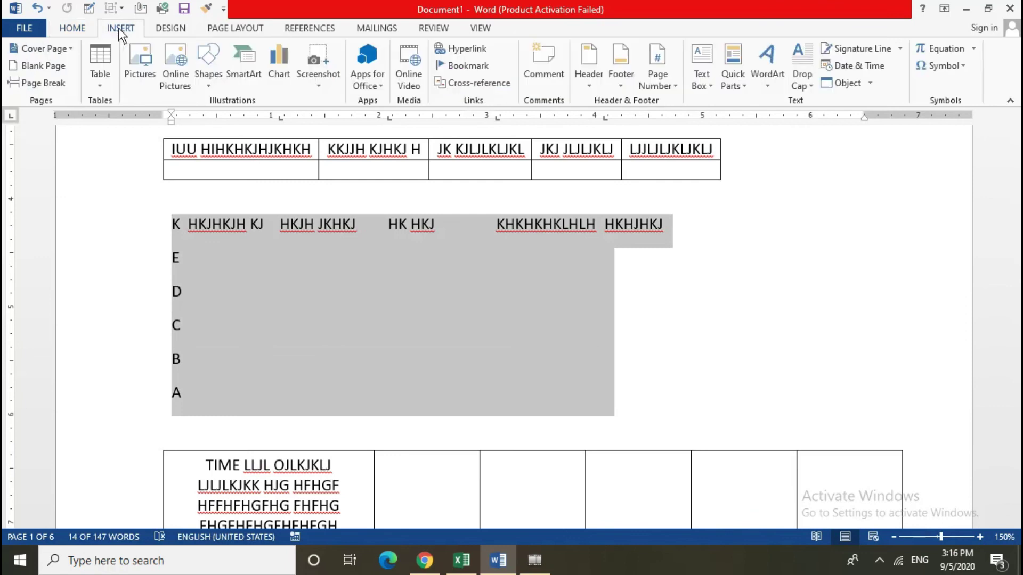
{"action": "left_click", "coordinate": [105, 83]}
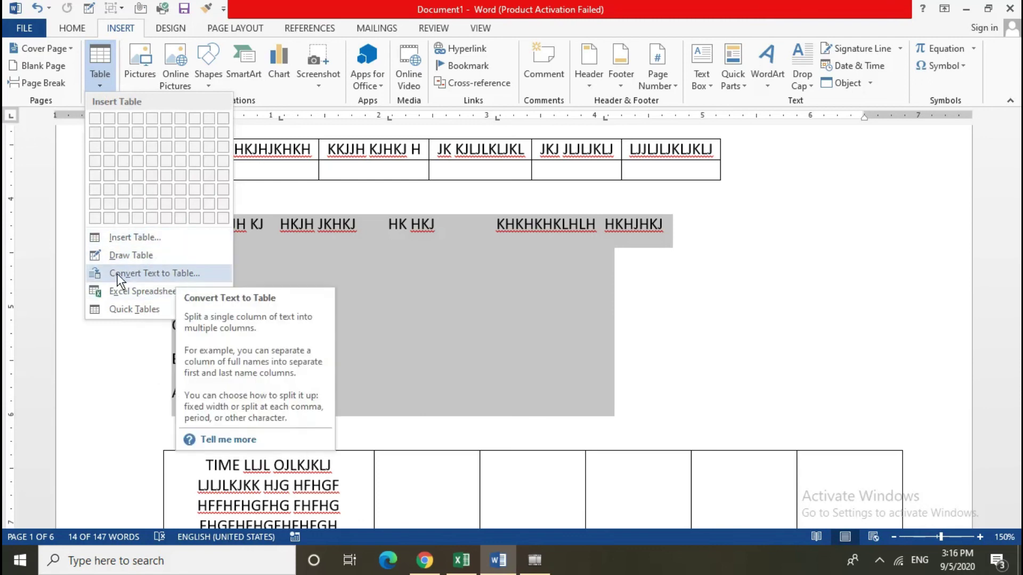
{"action": "left_click", "coordinate": [185, 274]}
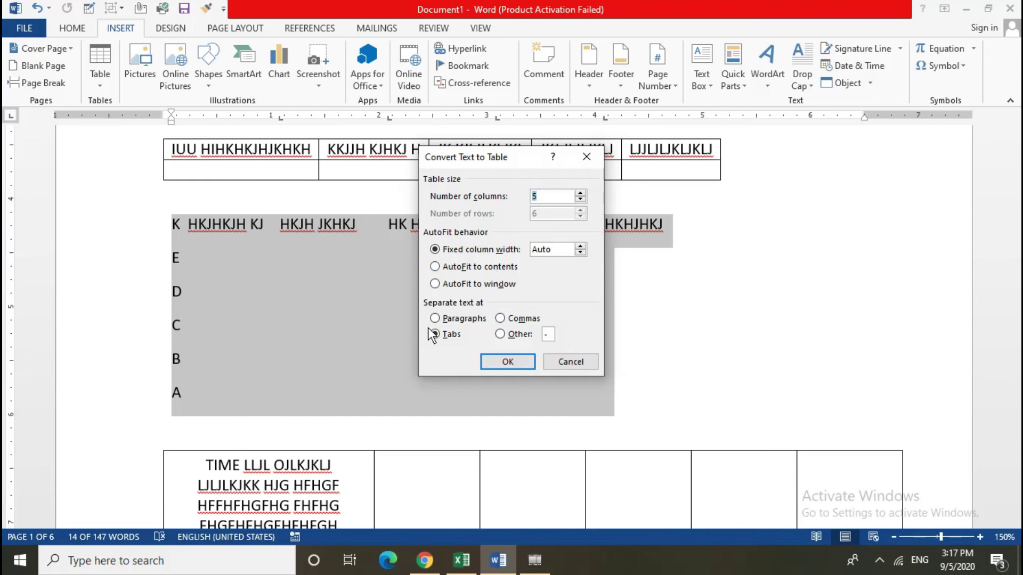
{"action": "left_click", "coordinate": [513, 363]}
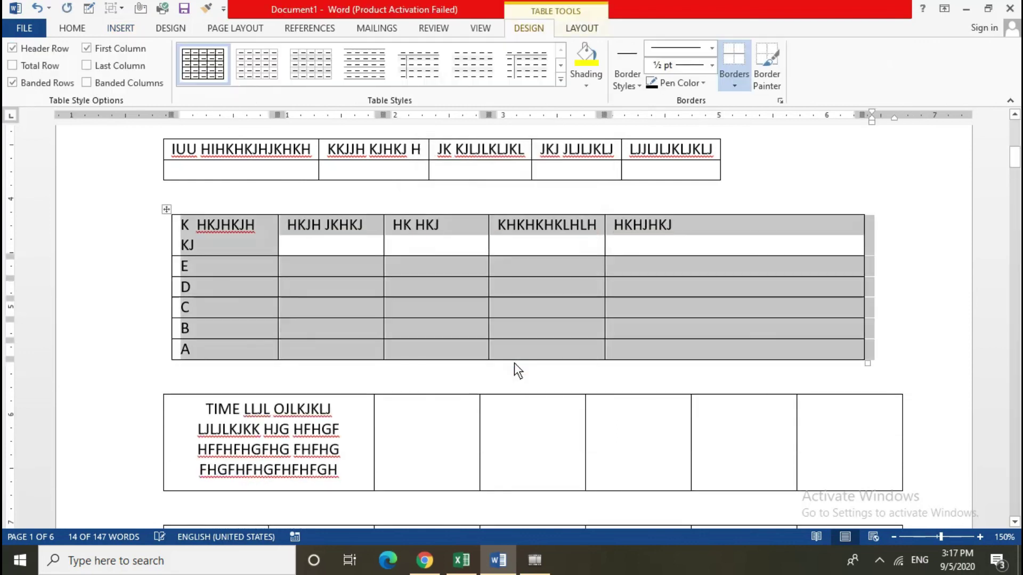
- Enter 45, 69, 85 and 45 in the HKHJHKJ column for rows E, D, C and B
{"action": "left_click", "coordinate": [660, 275]}
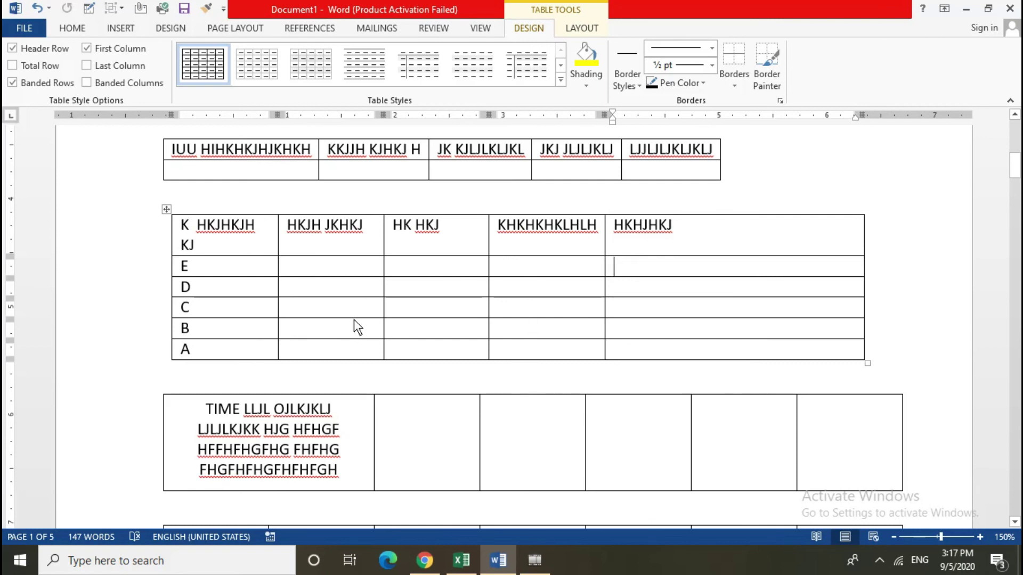
{"action": "scroll", "coordinate": [382, 344], "scroll_direction": "up", "scroll_amount": 2}
{"action": "scroll", "coordinate": [387, 343], "scroll_direction": "up", "scroll_amount": 1}
{"action": "scroll", "coordinate": [393, 340], "scroll_direction": "down", "scroll_amount": 2}
{"action": "scroll", "coordinate": [367, 341], "scroll_direction": "down", "scroll_amount": 3}
{"action": "scroll", "coordinate": [349, 338], "scroll_direction": "down", "scroll_amount": 3}
{"action": "left_click", "coordinate": [631, 201]}
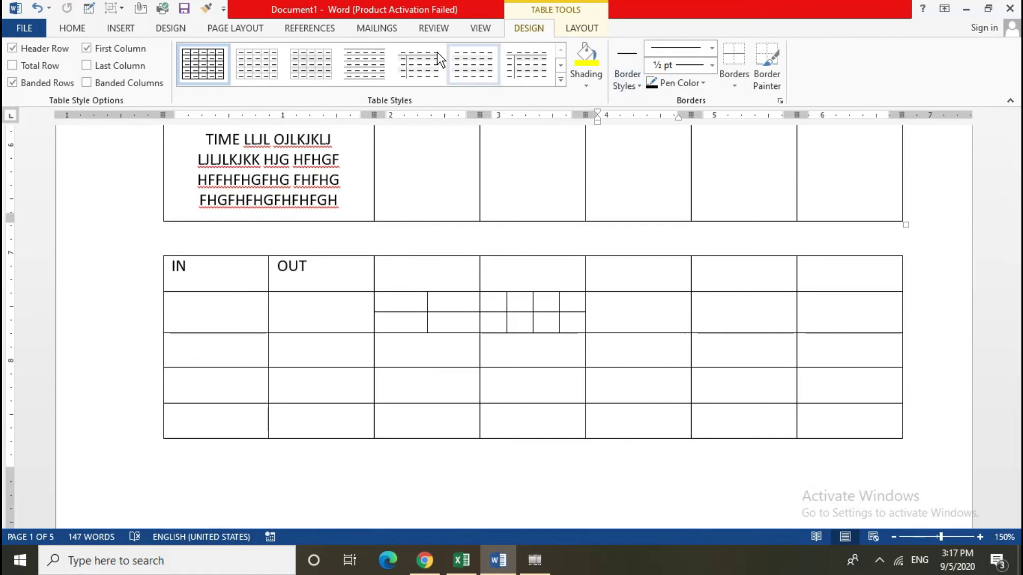
{"action": "left_click", "coordinate": [584, 21]}
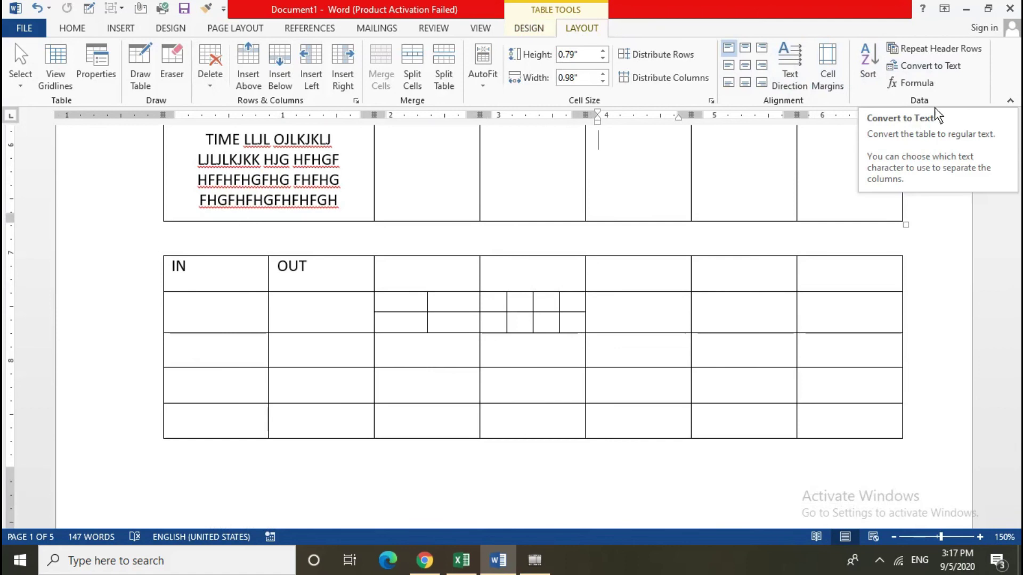
{"action": "scroll", "coordinate": [847, 297], "scroll_direction": "up", "scroll_amount": 5}
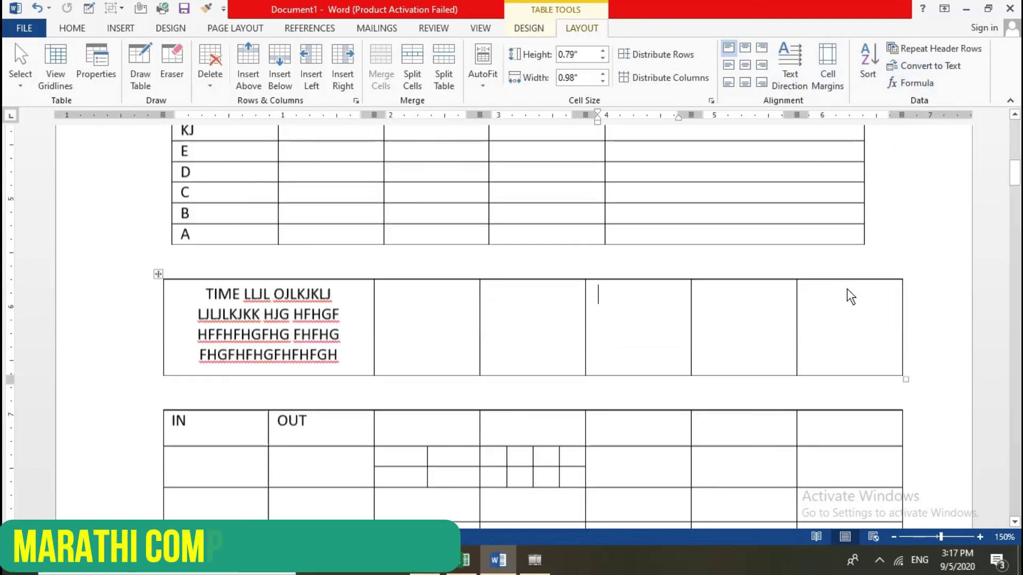
{"action": "scroll", "coordinate": [847, 297], "scroll_direction": "up", "scroll_amount": 5}
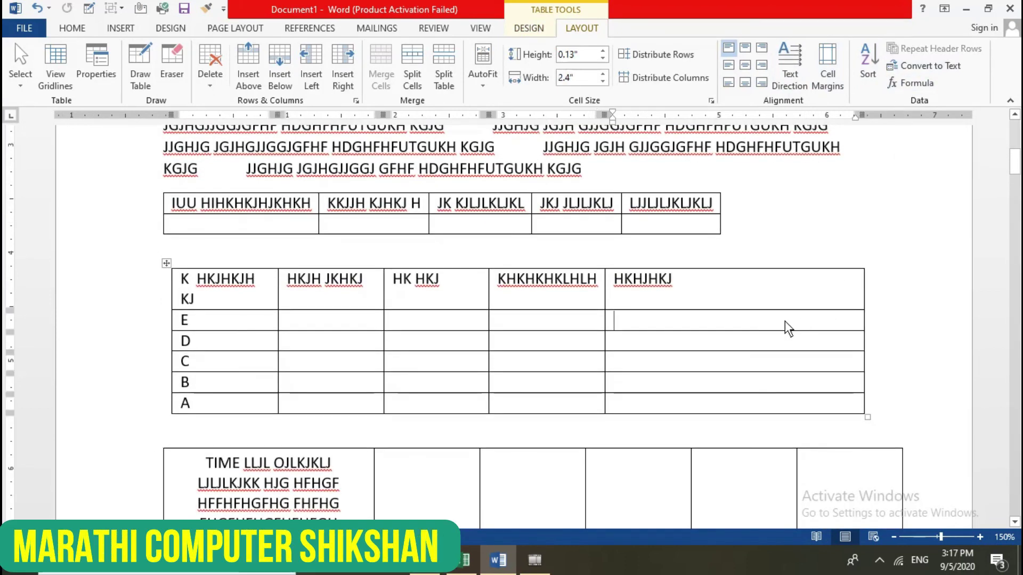
{"action": "type", "text": "45"}
{"action": "key", "text": "Down"}
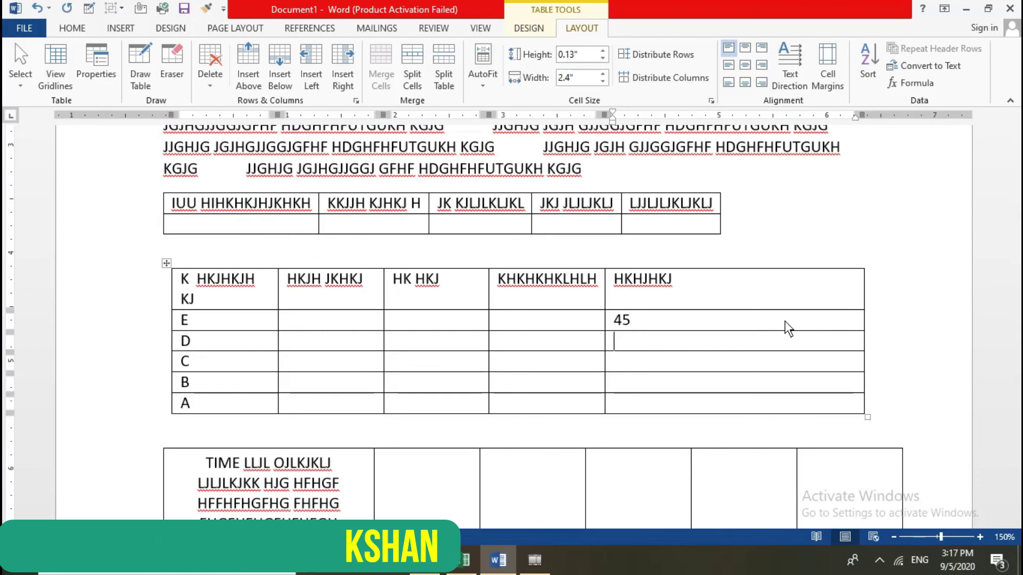
{"action": "type", "text": "69"}
{"action": "key", "text": "Down"}
{"action": "type", "text": "85"}
{"action": "key", "text": "Down"}
{"action": "type", "text": "45"}
{"action": "key", "text": "Down"}
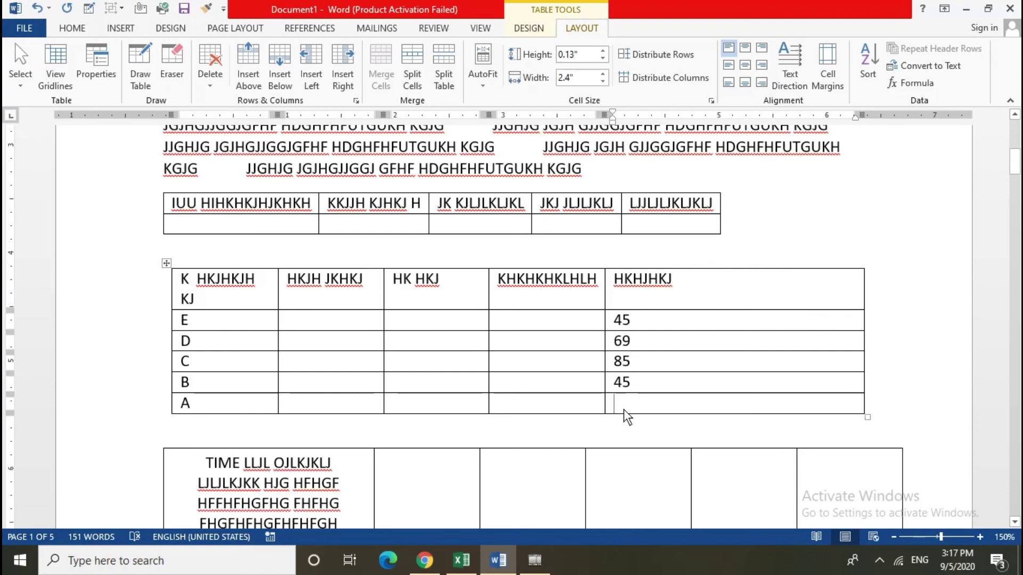
{"action": "left_click", "coordinate": [916, 83]}
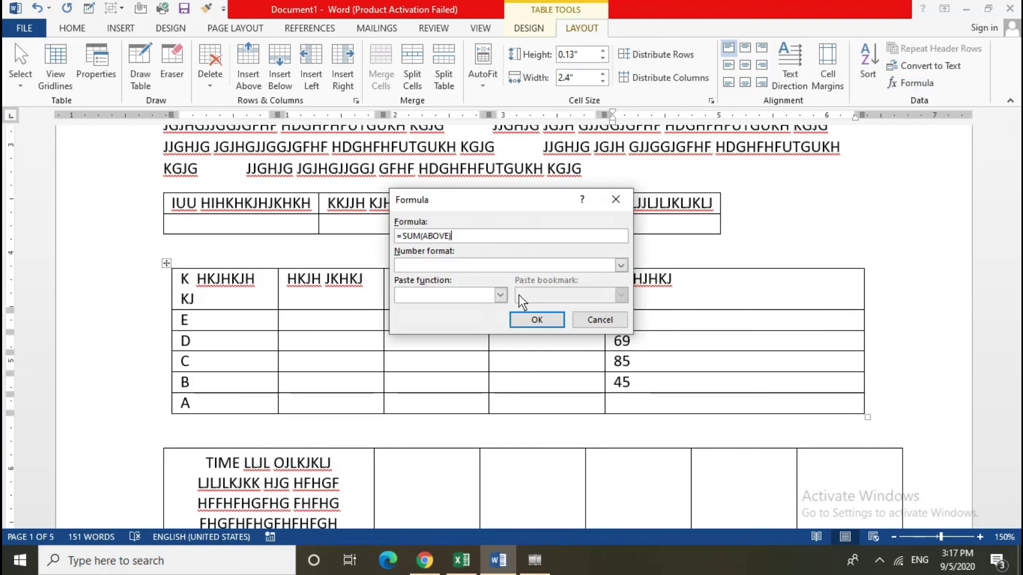
{"action": "left_click", "coordinate": [546, 324]}
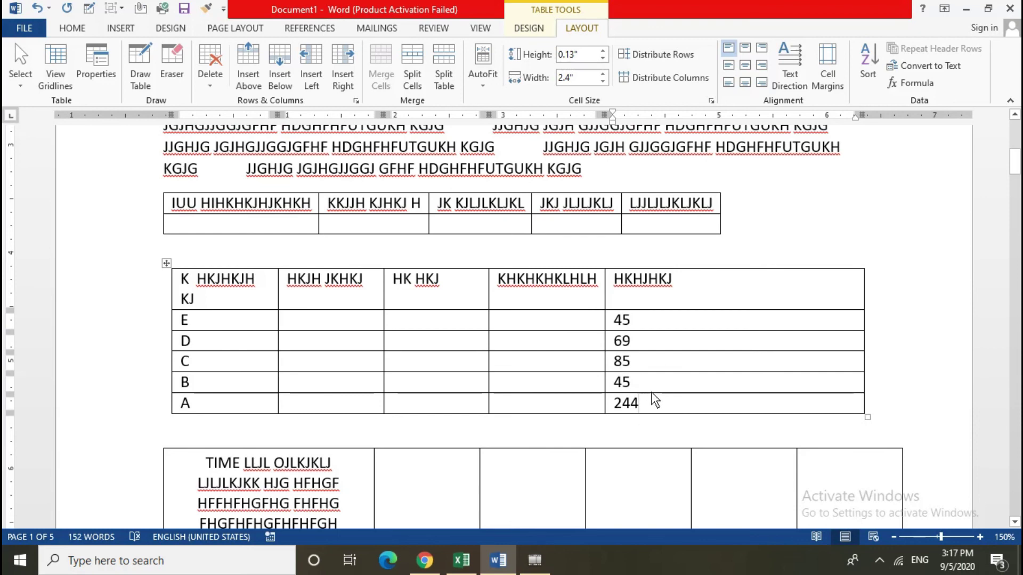
{"action": "left_click_drag", "start_coordinate": [624, 407], "coordinate": [591, 400]}
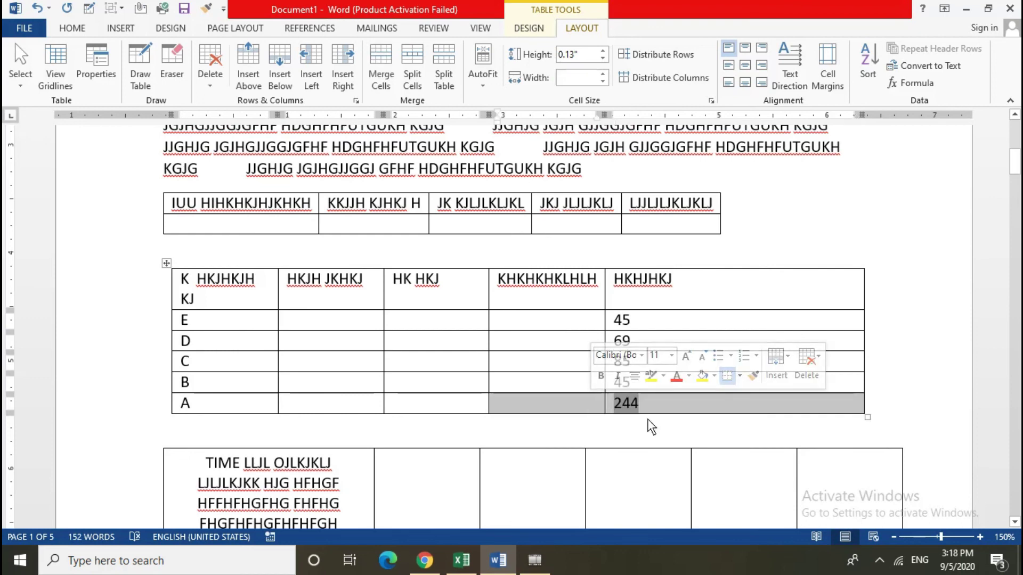
{"action": "key", "text": "BackSpace"}
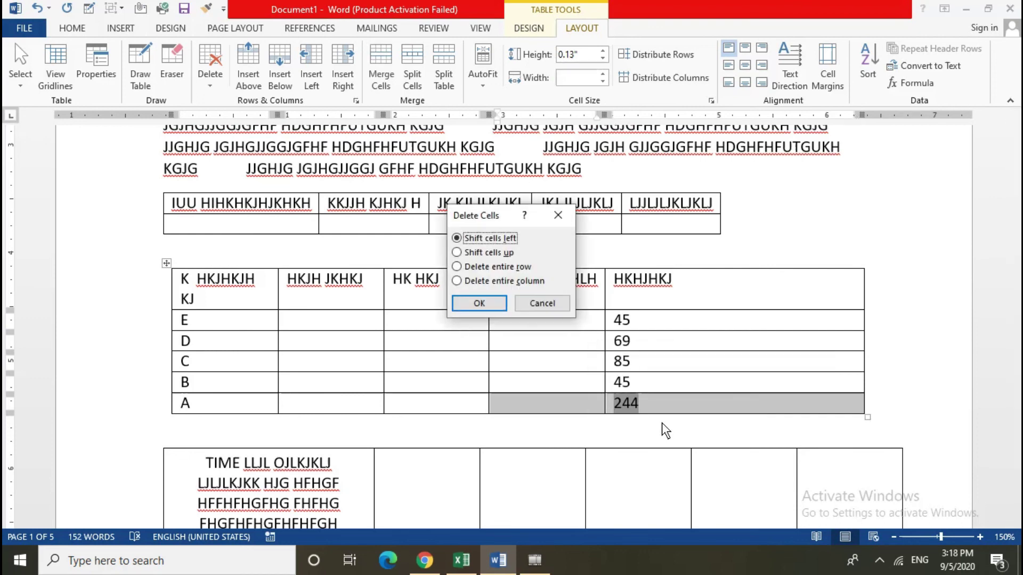
{"action": "left_click", "coordinate": [536, 305]}
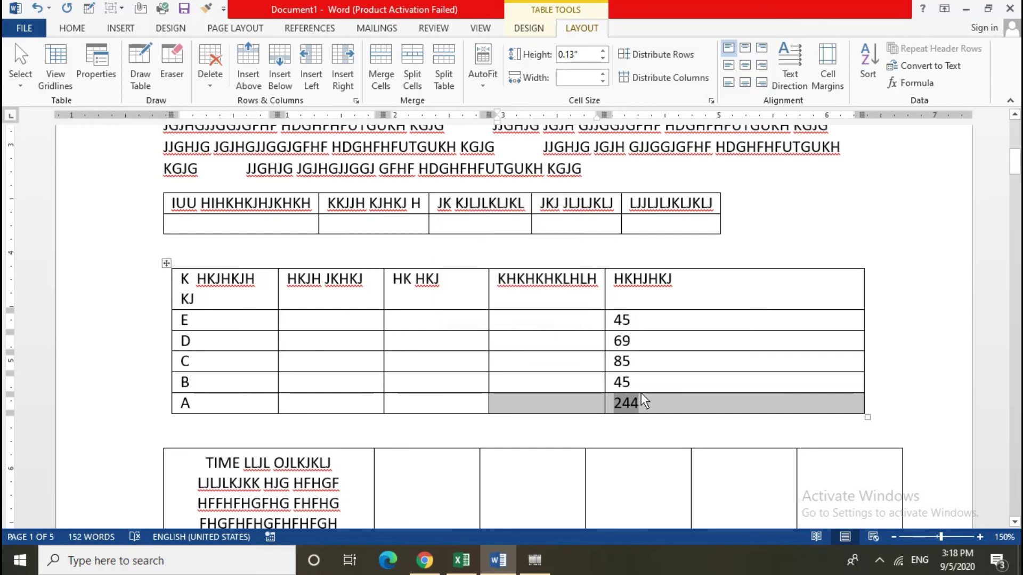
{"action": "left_click", "coordinate": [649, 405]}
{"action": "key", "text": "BackSpace"}
{"action": "key", "text": "BackSpace"}
{"action": "key", "text": "BackSpace"}
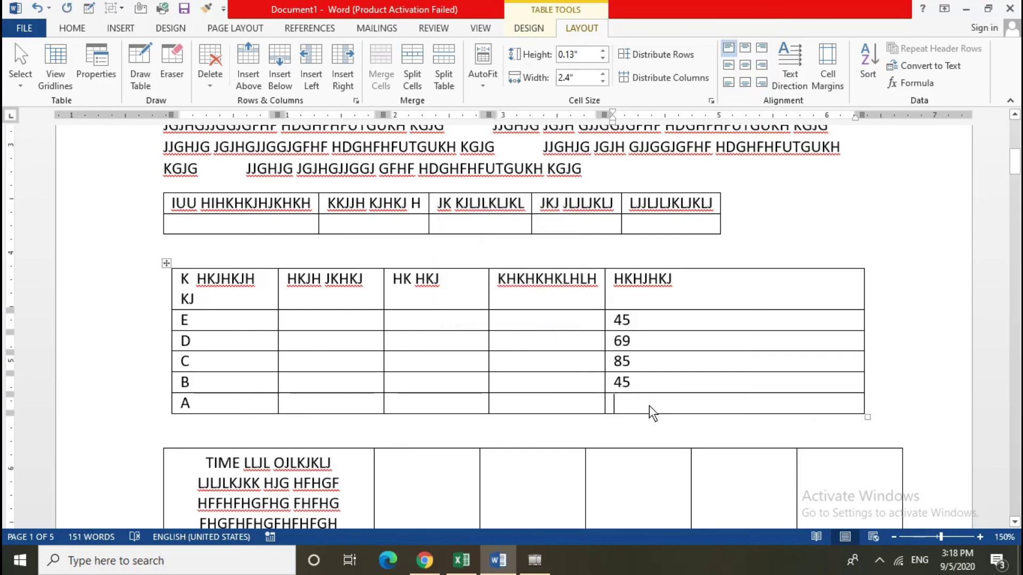
- Insert an embedded Excel worksheet below the GJGJHGH JG text
{"action": "scroll", "coordinate": [693, 360], "scroll_direction": "down", "scroll_amount": 4}
{"action": "scroll", "coordinate": [667, 357], "scroll_direction": "down", "scroll_amount": 4}
{"action": "scroll", "coordinate": [660, 349], "scroll_direction": "down", "scroll_amount": 3}
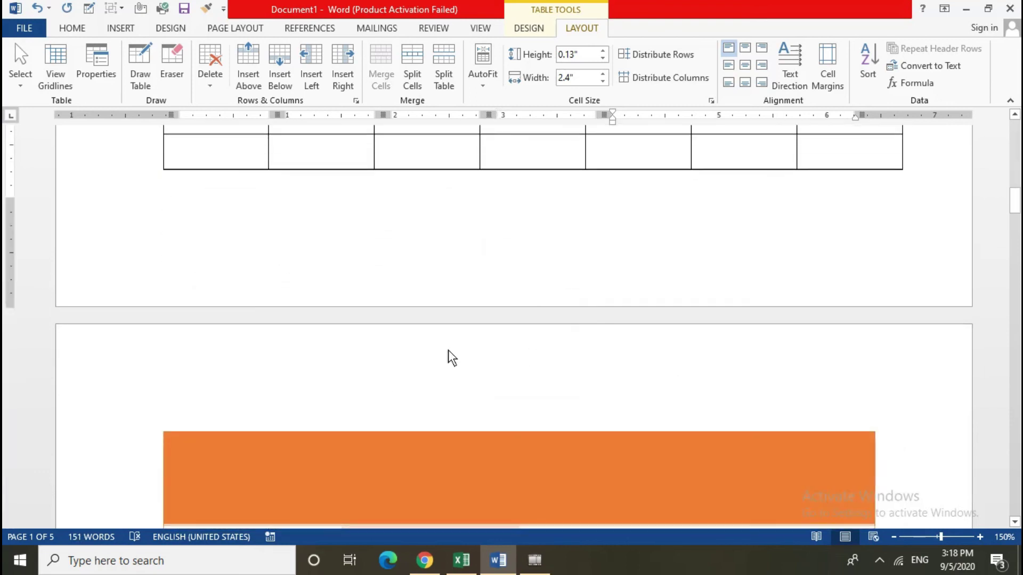
{"action": "left_click", "coordinate": [324, 232]}
{"action": "scroll", "coordinate": [373, 283], "scroll_direction": "down", "scroll_amount": 6}
{"action": "scroll", "coordinate": [378, 310], "scroll_direction": "down", "scroll_amount": 6}
{"action": "scroll", "coordinate": [370, 317], "scroll_direction": "down", "scroll_amount": 7}
{"action": "left_click", "coordinate": [369, 319]}
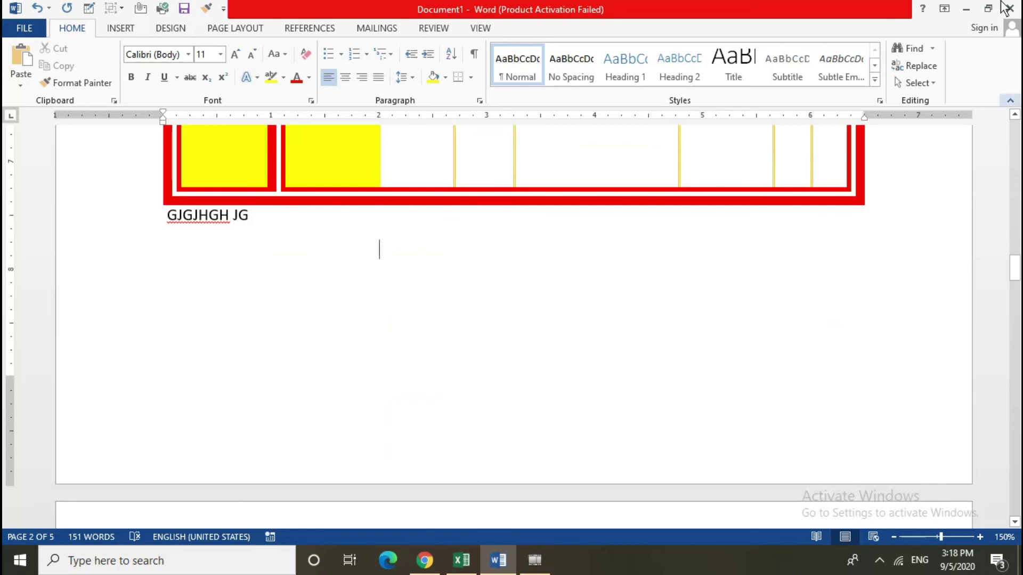
{"action": "left_click", "coordinate": [128, 32]}
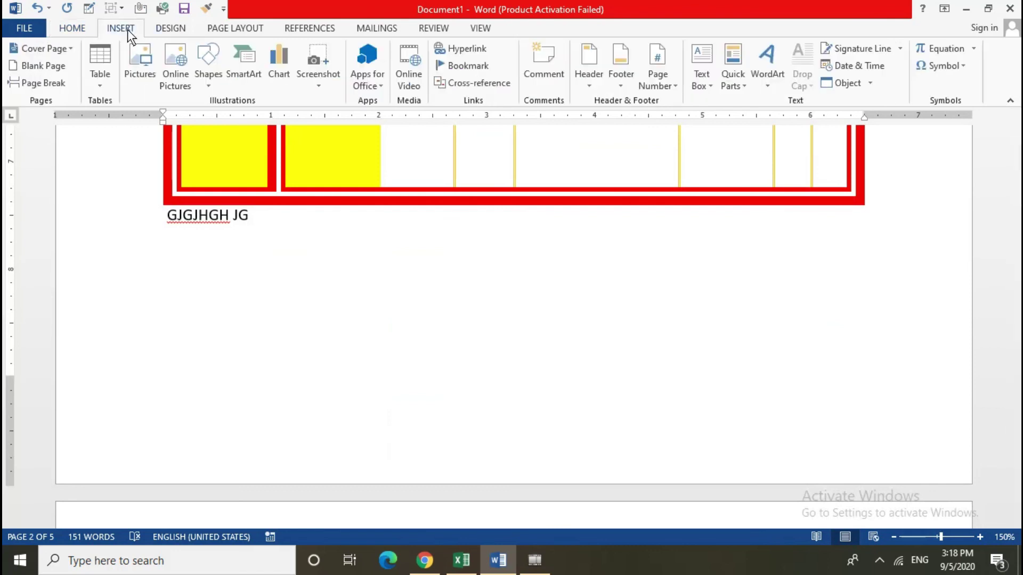
{"action": "left_click", "coordinate": [104, 82]}
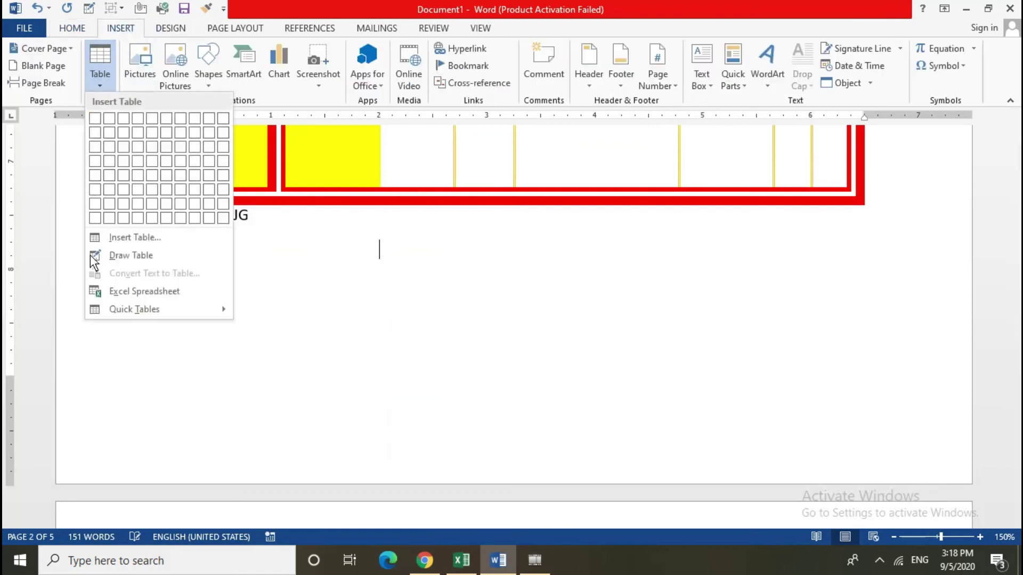
{"action": "left_click", "coordinate": [152, 293]}
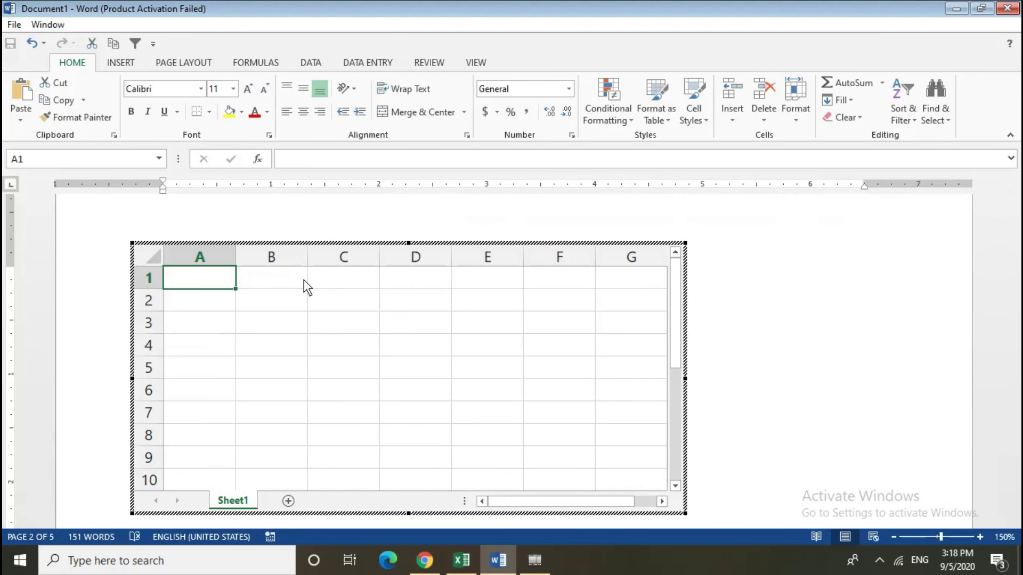
- Enter 52, 524 and 625 into cells B2 to B4 of the worksheet
{"action": "left_click", "coordinate": [289, 302]}
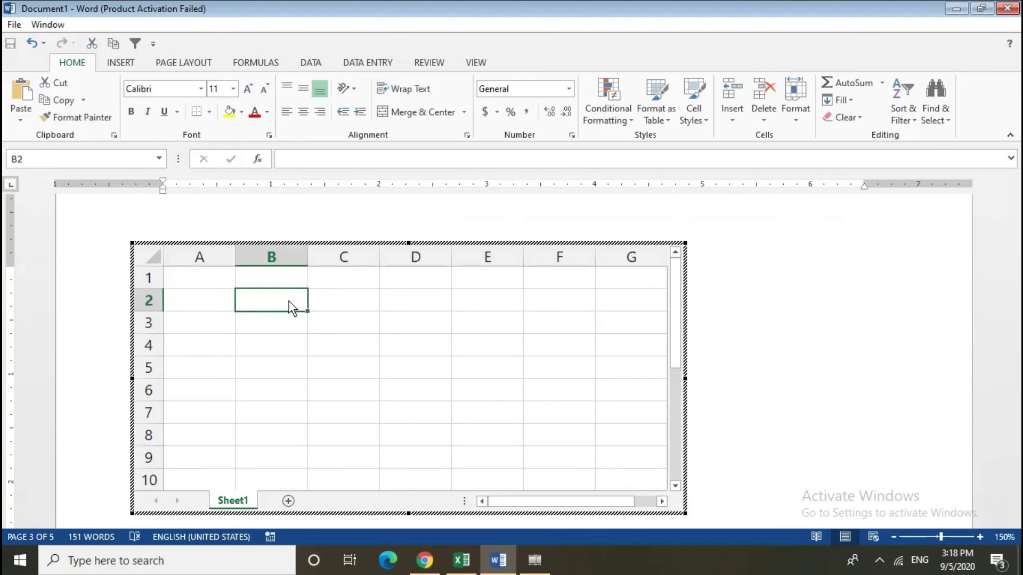
{"action": "type", "text": "52"}
{"action": "key", "text": "Return"}
{"action": "type", "text": "524"}
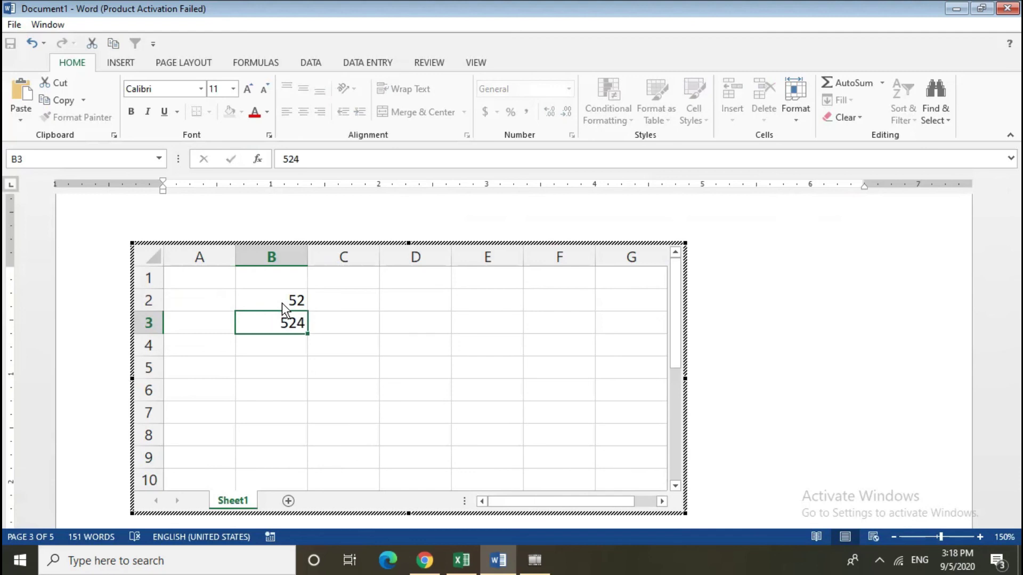
{"action": "key", "text": "Return"}
{"action": "type", "text": "625"}
{"action": "key", "text": "Return"}
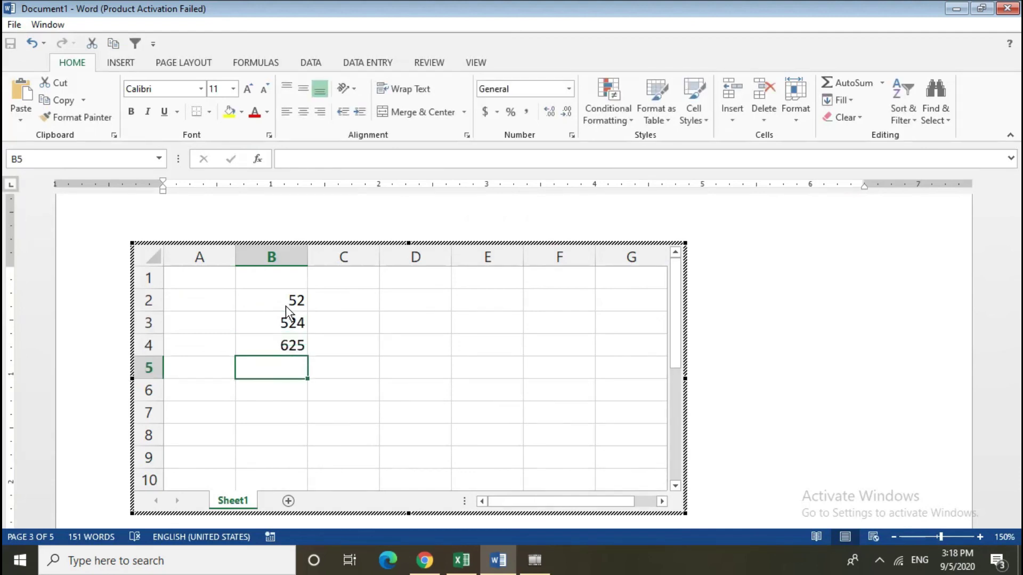
- Total B2:B4 with =SUM(B2:B4) in B5, showing 1201, and return to Word
{"action": "type", "text": "=S"}
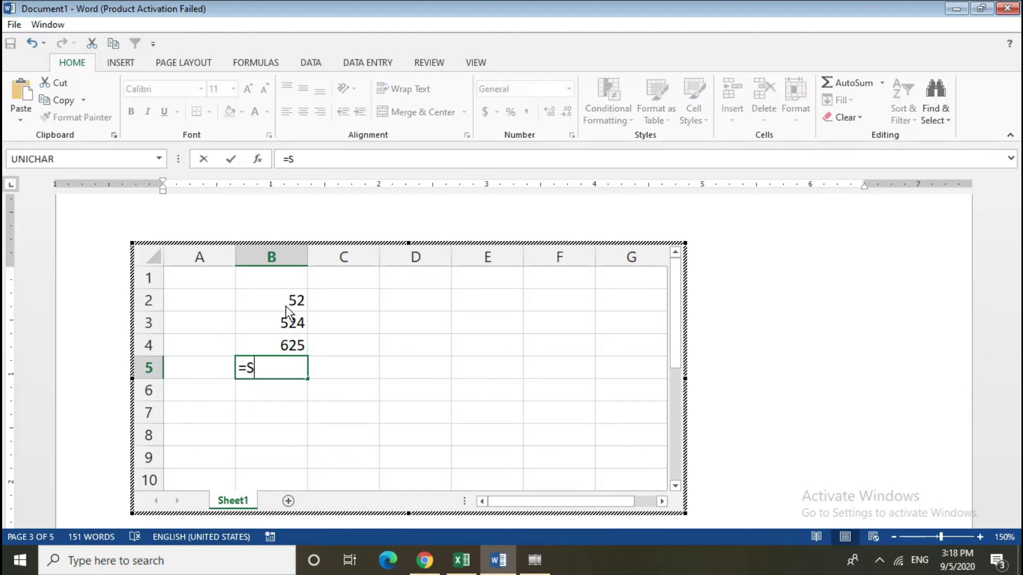
{"action": "type", "text": "UM"}
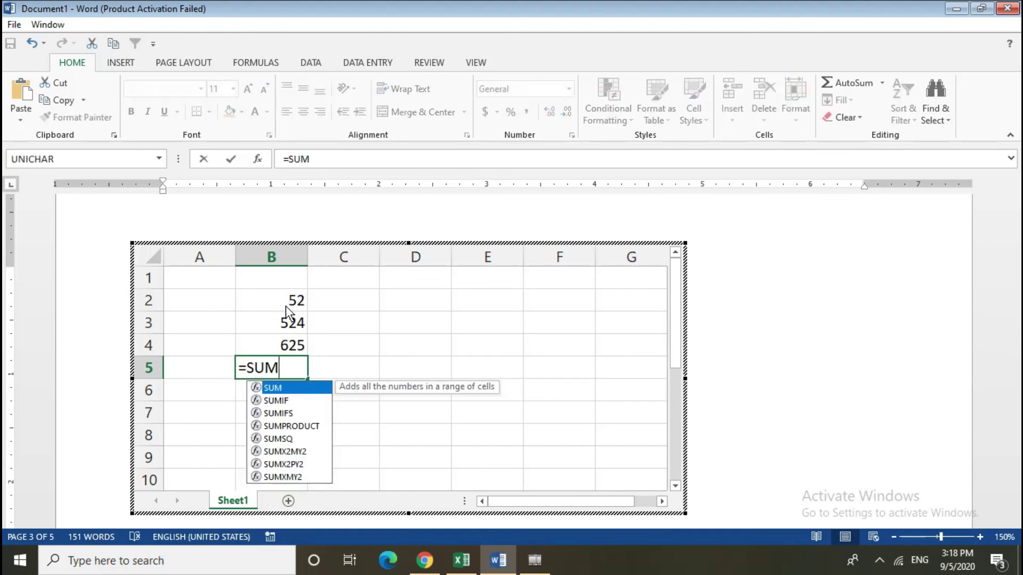
{"action": "type", "text": "("}
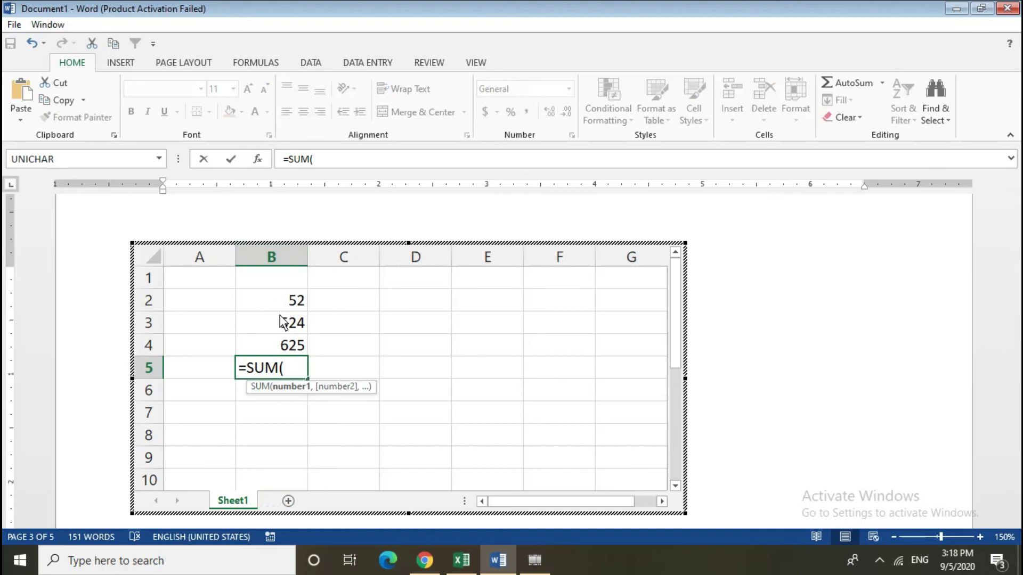
{"action": "left_click", "coordinate": [284, 302]}
{"action": "left_click_drag", "start_coordinate": [284, 328], "coordinate": [284, 348]}
{"action": "type", "text": ")"}
{"action": "key", "text": "Return"}
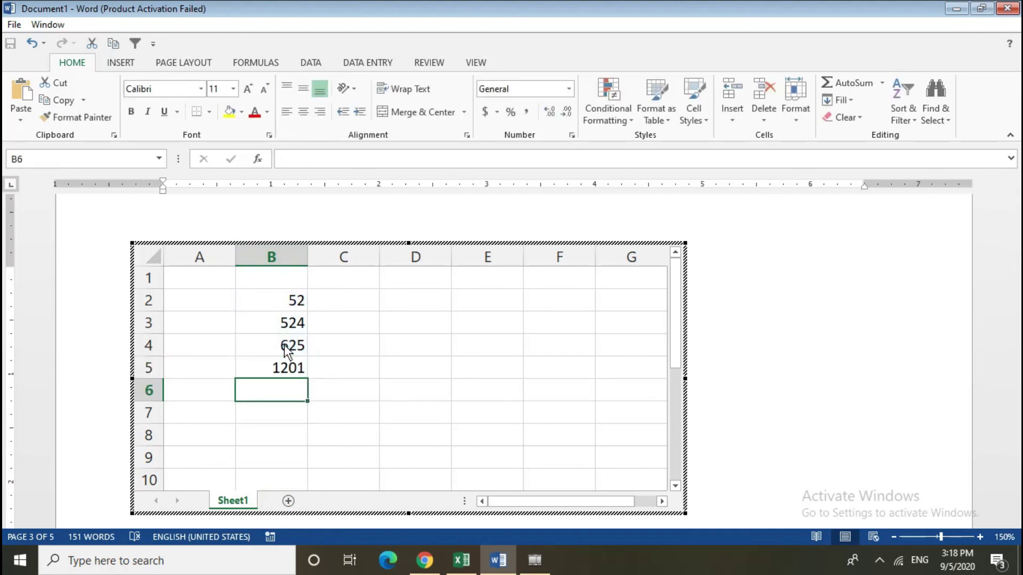
{"action": "left_click", "coordinate": [874, 330]}
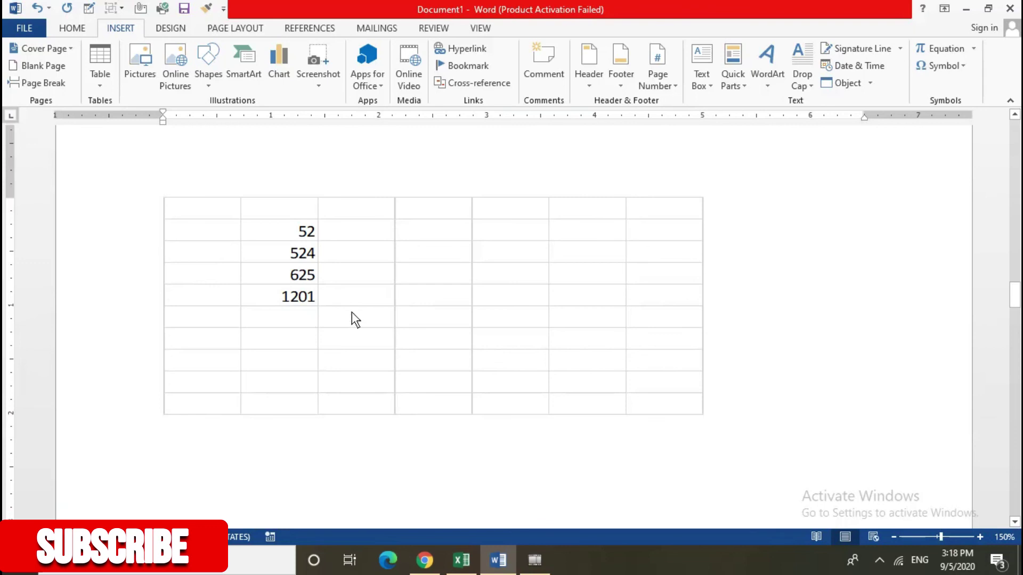
{"action": "scroll", "coordinate": [347, 321], "scroll_direction": "up", "scroll_amount": 2}
{"action": "left_click", "coordinate": [379, 358]}
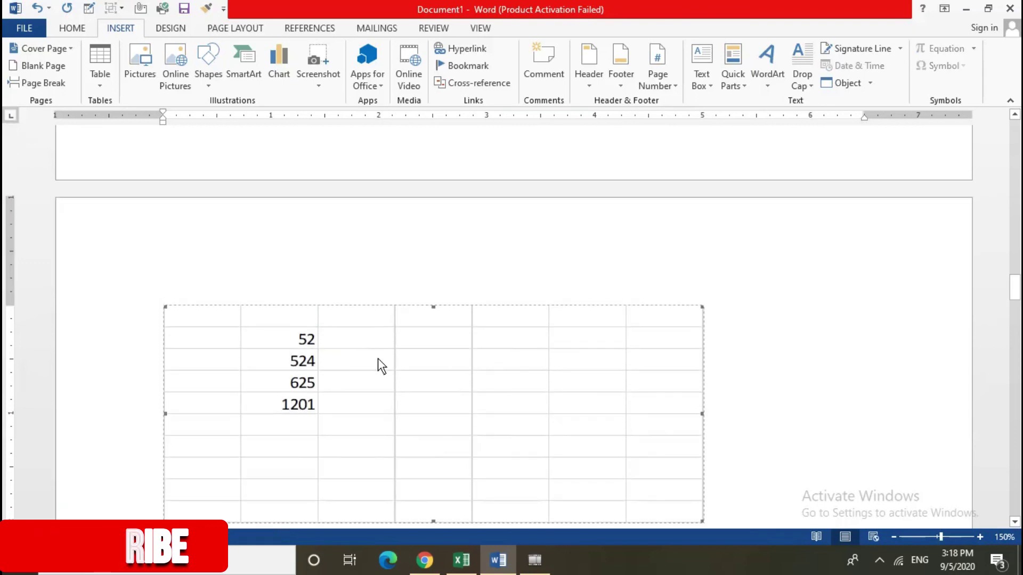
{"action": "double_click", "coordinate": [378, 358]}
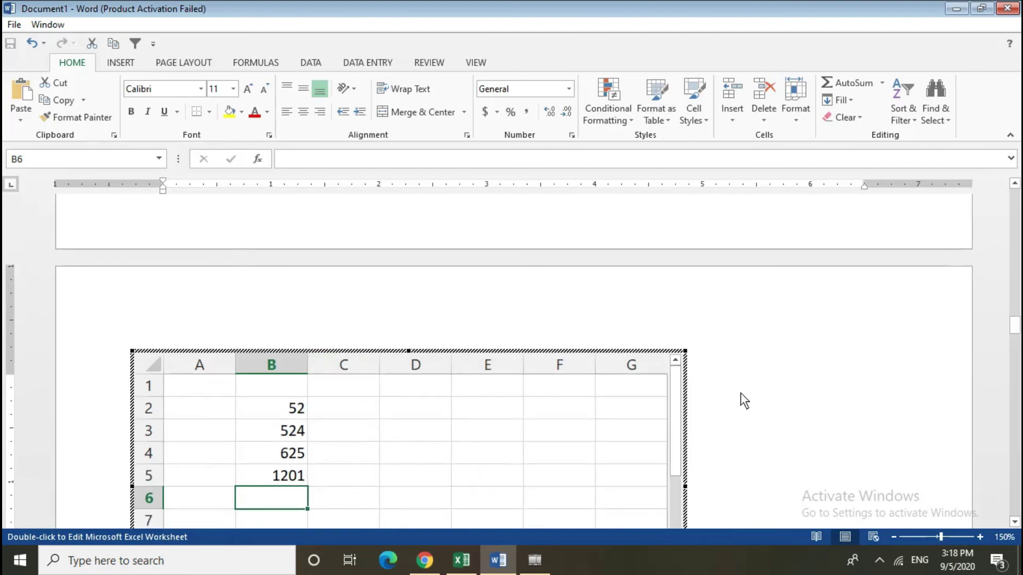
{"action": "left_click", "coordinate": [764, 392]}
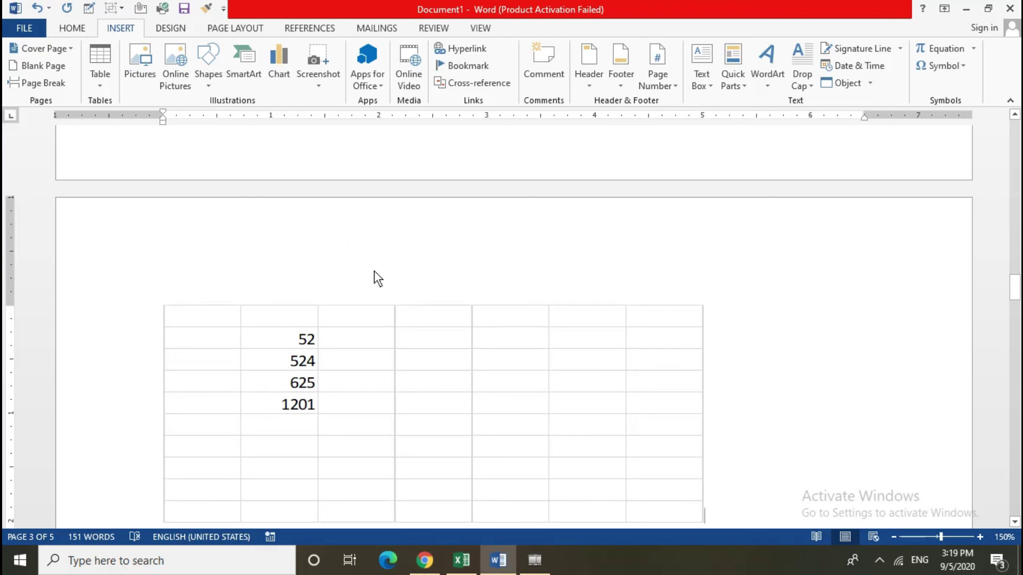
{"action": "scroll", "coordinate": [316, 247], "scroll_direction": "down", "scroll_amount": 5}
{"action": "scroll", "coordinate": [341, 272], "scroll_direction": "down", "scroll_amount": 4}
- Below the worksheet, insert the With Subheads 1 Quick Table of 2005 college enrollment
{"action": "left_click", "coordinate": [353, 274]}
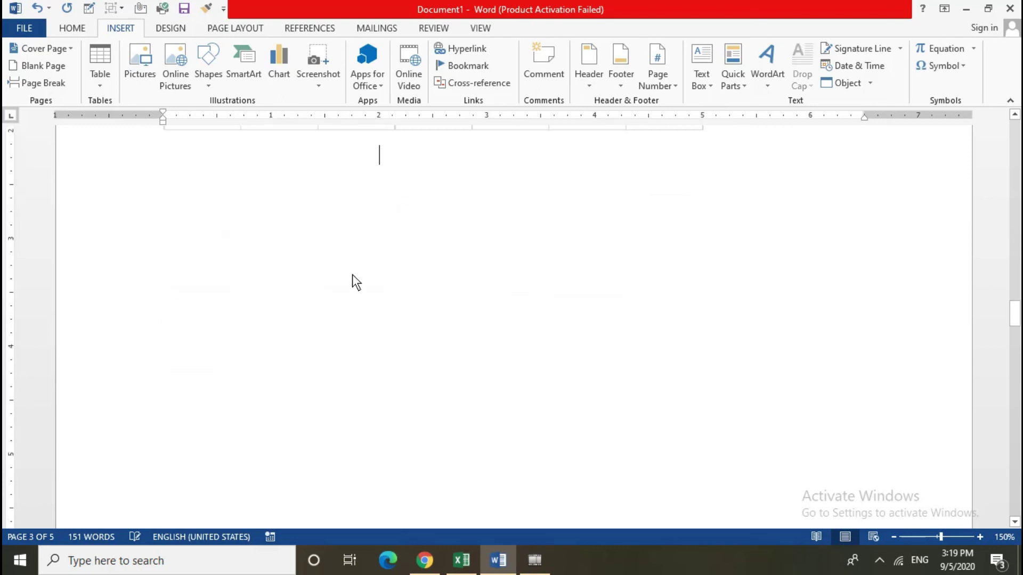
{"action": "left_click", "coordinate": [103, 89]}
{"action": "mouse_move", "coordinate": [134, 309]}
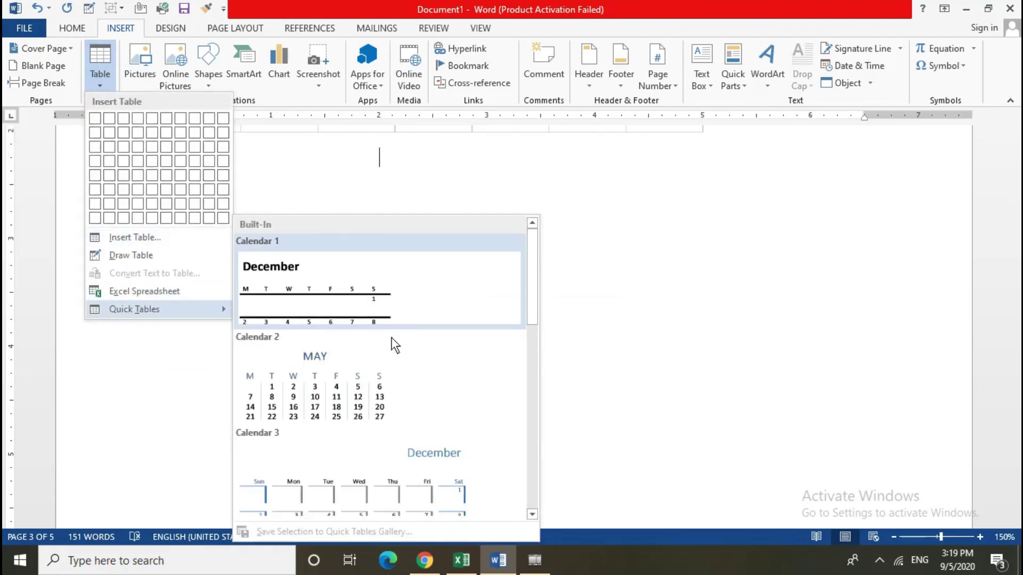
{"action": "scroll", "coordinate": [371, 423], "scroll_direction": "down", "scroll_amount": 3}
{"action": "scroll", "coordinate": [371, 423], "scroll_direction": "down", "scroll_amount": 3}
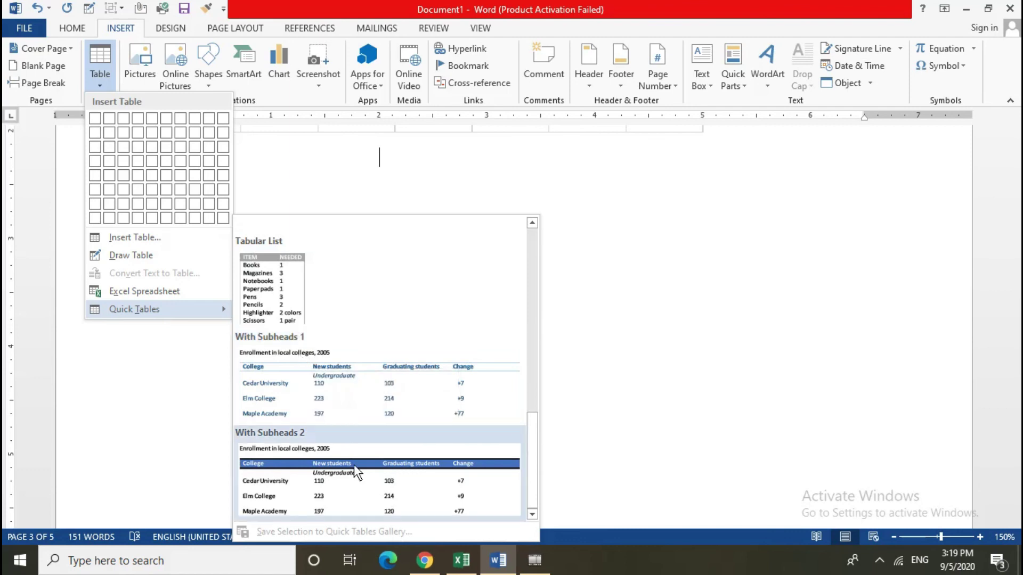
{"action": "left_click", "coordinate": [355, 409]}
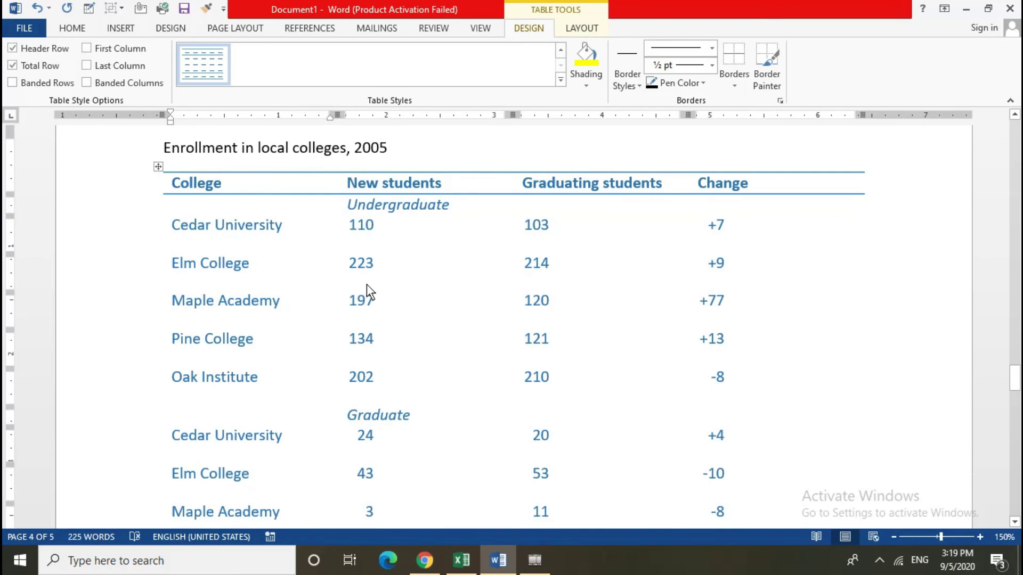
- Scroll through the inserted enrollment table and place the cursor in the Elm College cell
{"action": "scroll", "coordinate": [366, 286], "scroll_direction": "up", "scroll_amount": 3}
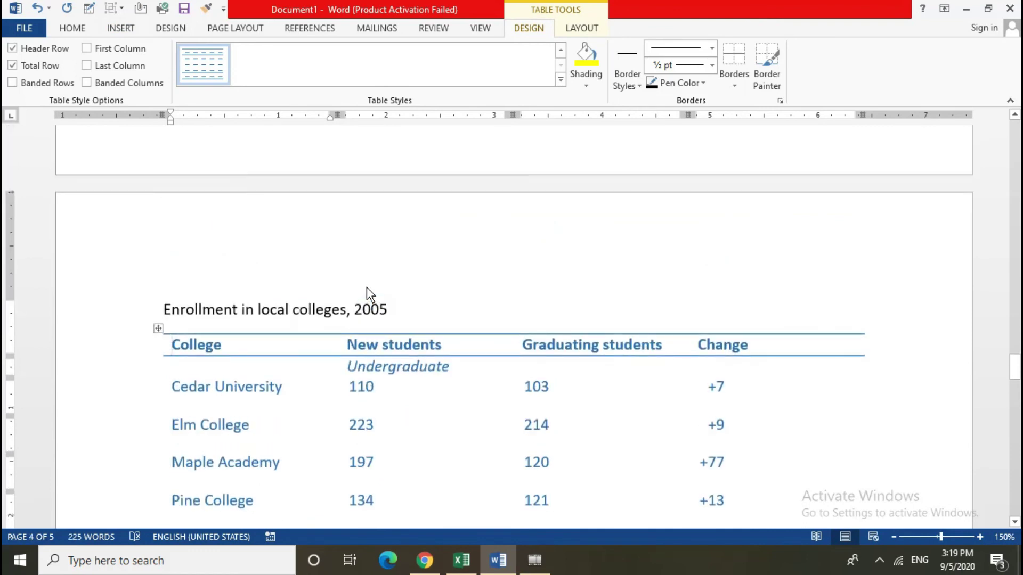
{"action": "scroll", "coordinate": [365, 288], "scroll_direction": "up", "scroll_amount": 1}
{"action": "left_click", "coordinate": [307, 282]}
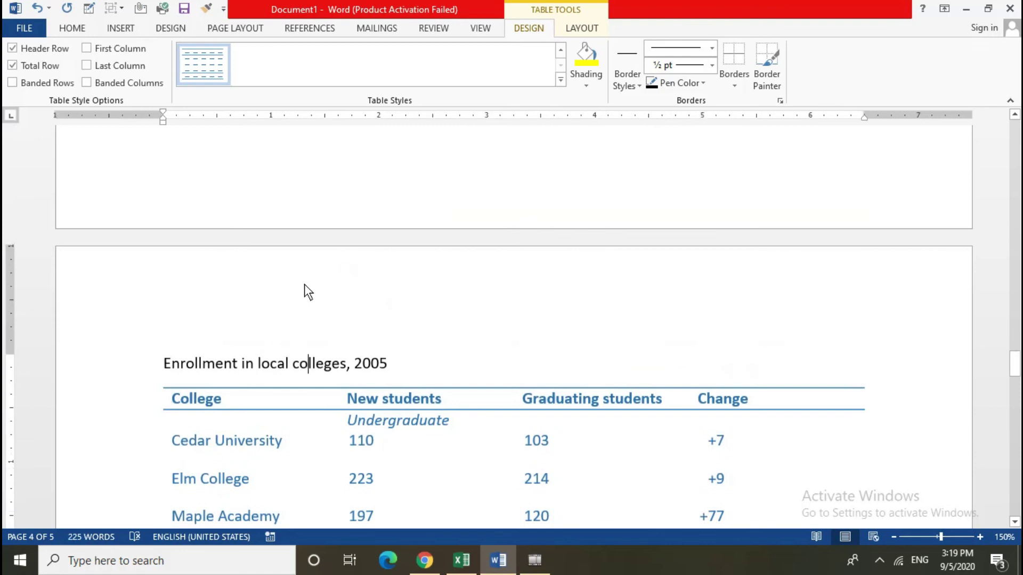
{"action": "scroll", "coordinate": [476, 367], "scroll_direction": "down", "scroll_amount": 4}
{"action": "scroll", "coordinate": [504, 391], "scroll_direction": "down", "scroll_amount": 3}
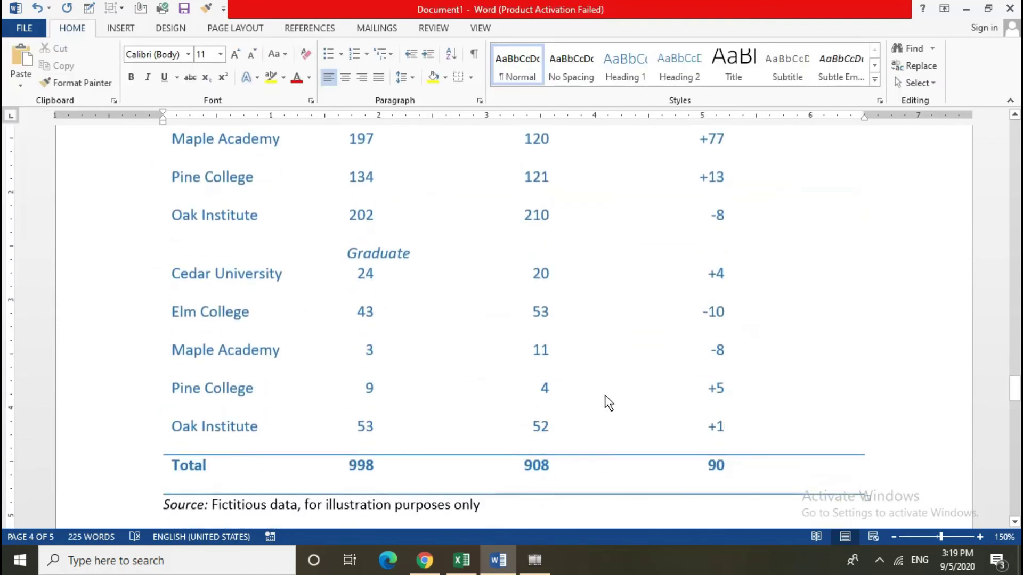
{"action": "scroll", "coordinate": [533, 331], "scroll_direction": "up", "scroll_amount": 2}
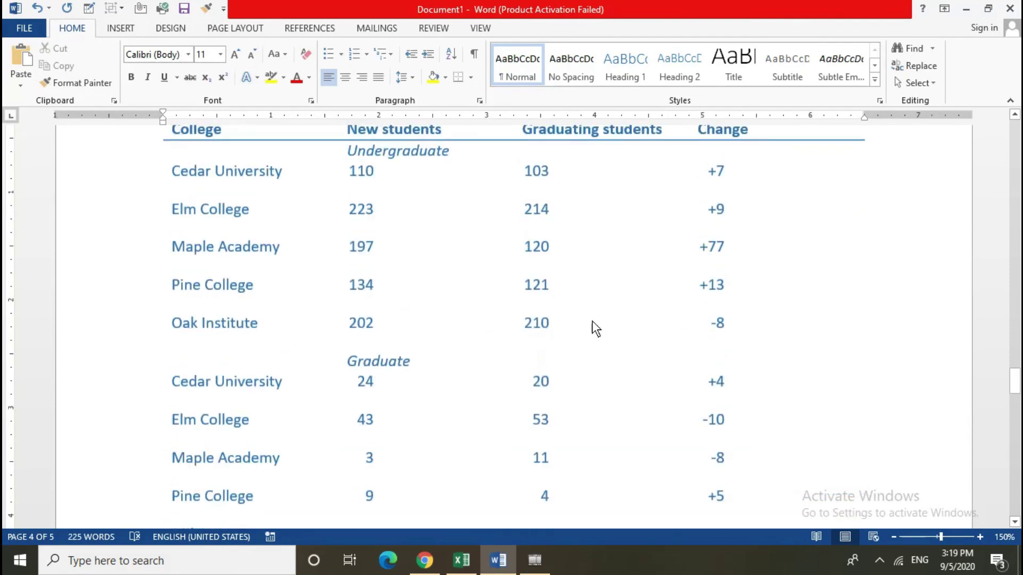
{"action": "scroll", "coordinate": [538, 353], "scroll_direction": "up", "scroll_amount": 3}
{"action": "scroll", "coordinate": [538, 353], "scroll_direction": "down", "scroll_amount": 3}
{"action": "scroll", "coordinate": [538, 354], "scroll_direction": "down", "scroll_amount": 5}
{"action": "scroll", "coordinate": [541, 357], "scroll_direction": "down", "scroll_amount": 3}
{"action": "scroll", "coordinate": [542, 357], "scroll_direction": "up", "scroll_amount": 2}
{"action": "scroll", "coordinate": [542, 357], "scroll_direction": "up", "scroll_amount": 2}
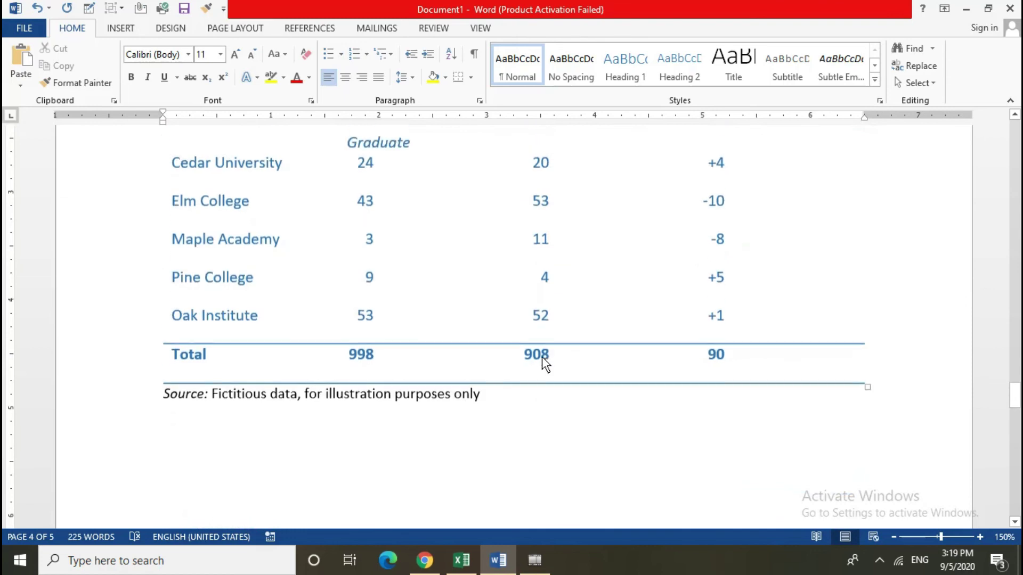
{"action": "left_click", "coordinate": [302, 200]}
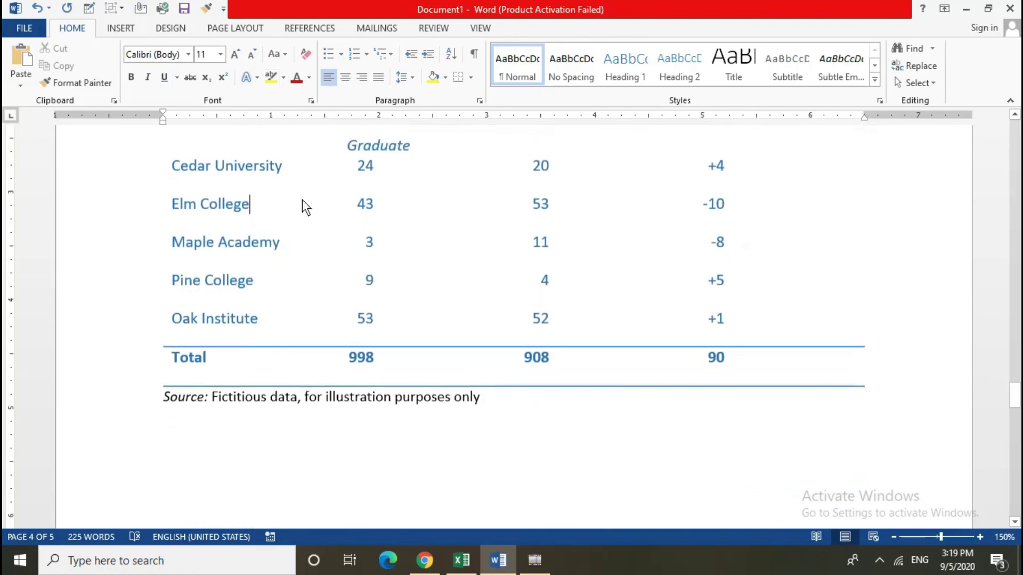
- Look through the Quick Tables and Borders choices without applying any of them
{"action": "left_click", "coordinate": [114, 29]}
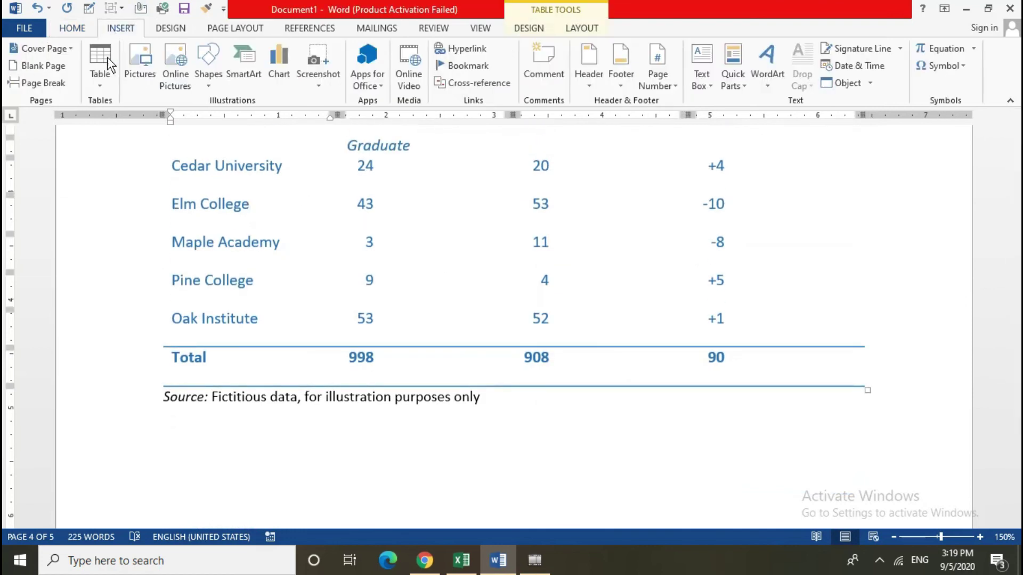
{"action": "left_click", "coordinate": [101, 87]}
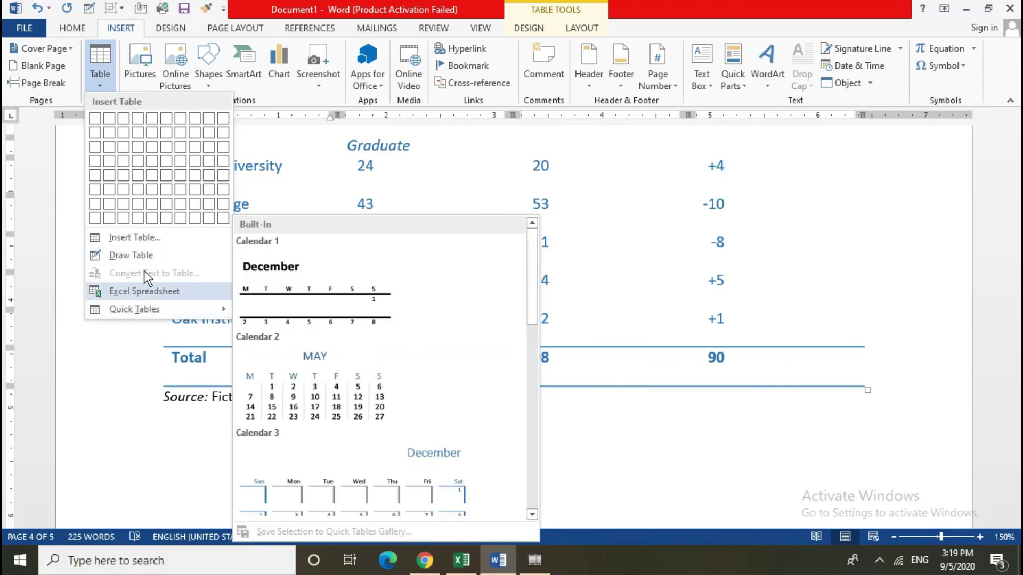
{"action": "left_click", "coordinate": [602, 274]}
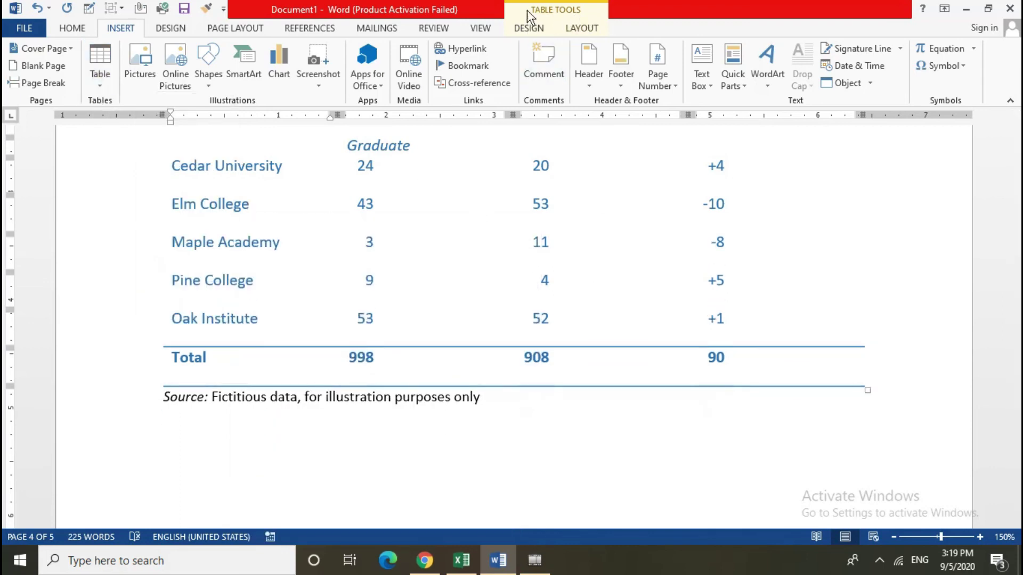
{"action": "left_click", "coordinate": [536, 29]}
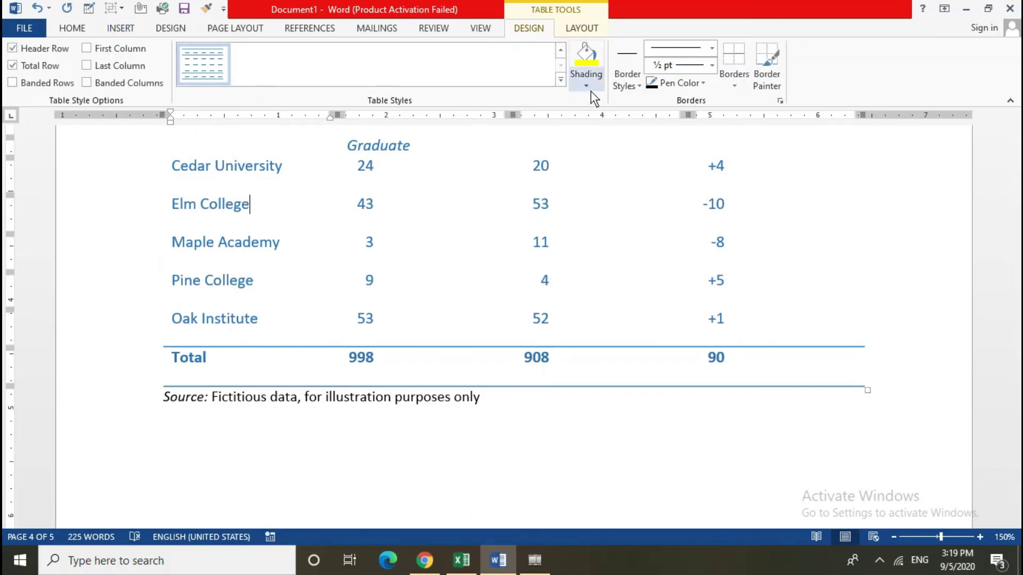
{"action": "left_click", "coordinate": [730, 88]}
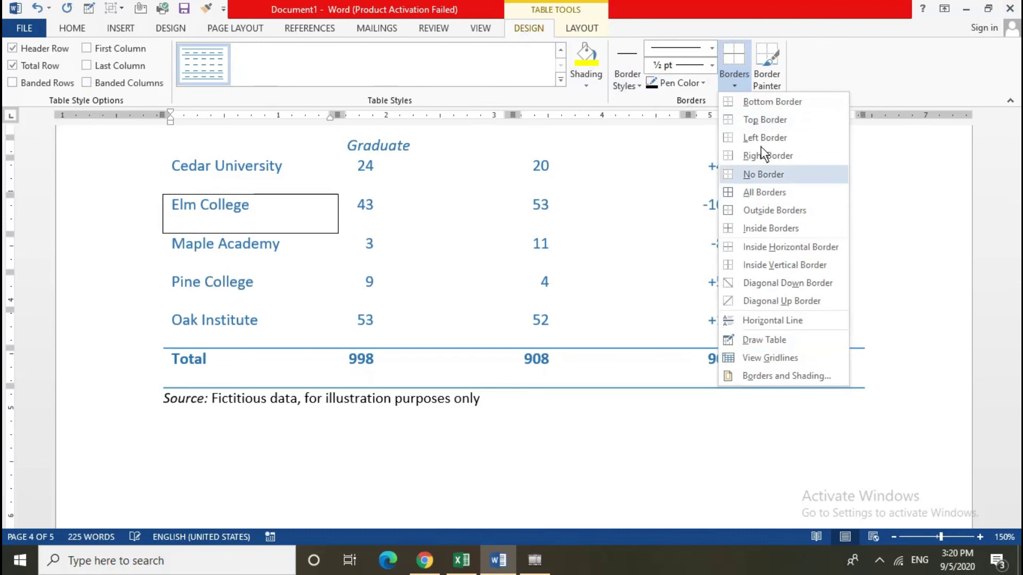
{"action": "left_click", "coordinate": [735, 85]}
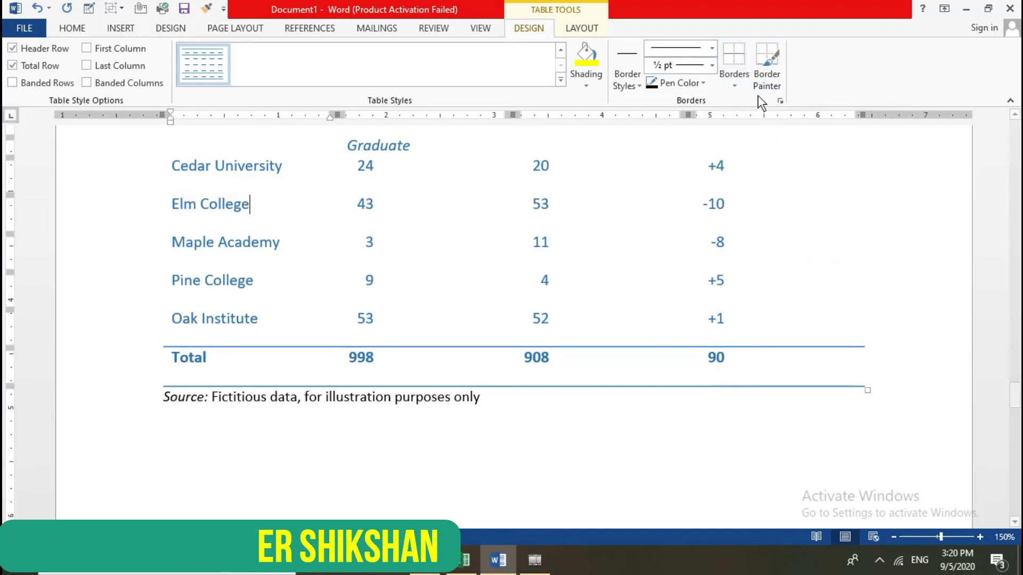
{"action": "left_click", "coordinate": [765, 56]}
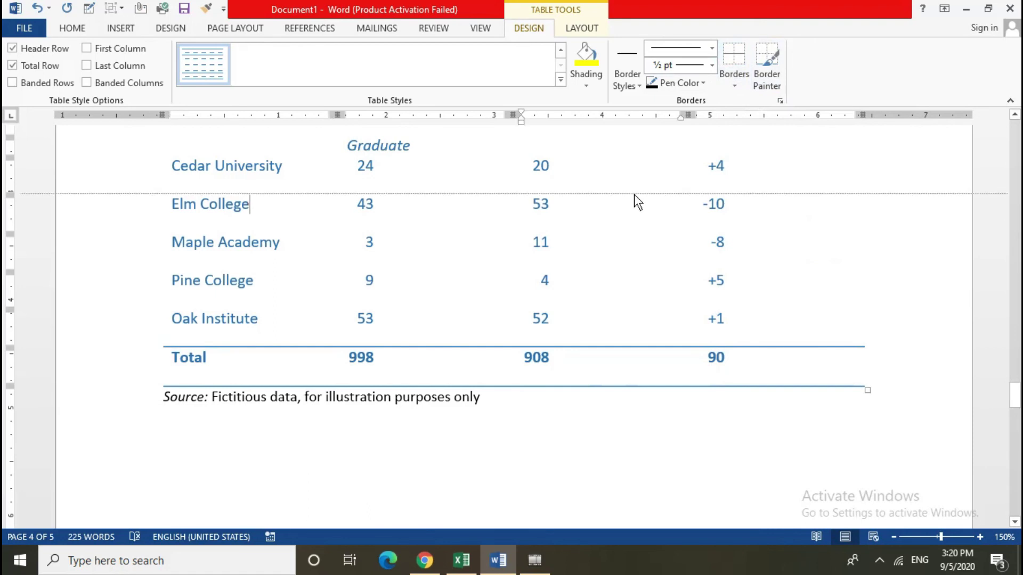
- With the cursor in the 24 cell, turn on the Eraser in Table Tools Layout
{"action": "left_click", "coordinate": [461, 173]}
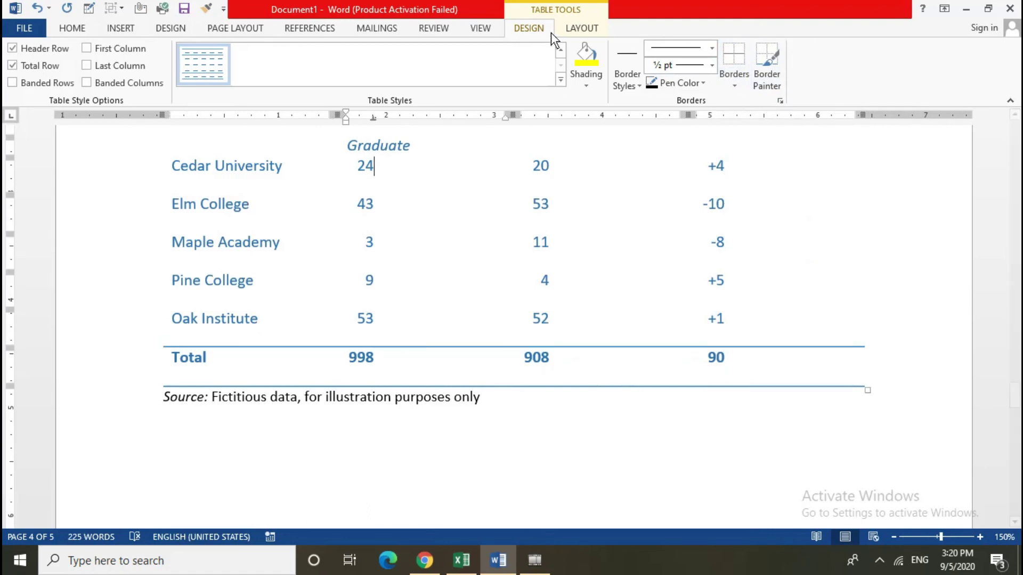
{"action": "left_click", "coordinate": [583, 29]}
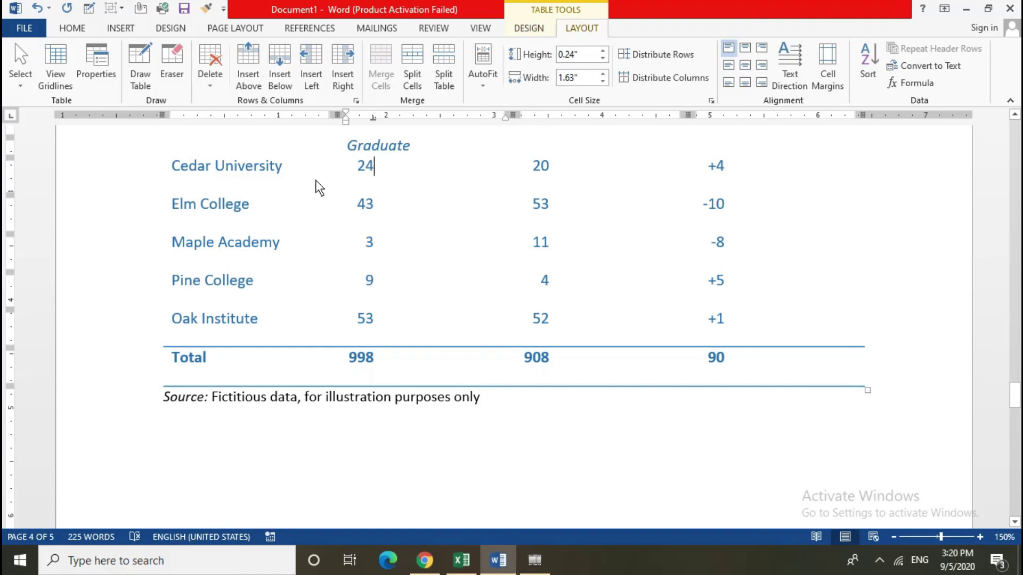
{"action": "left_click", "coordinate": [171, 81]}
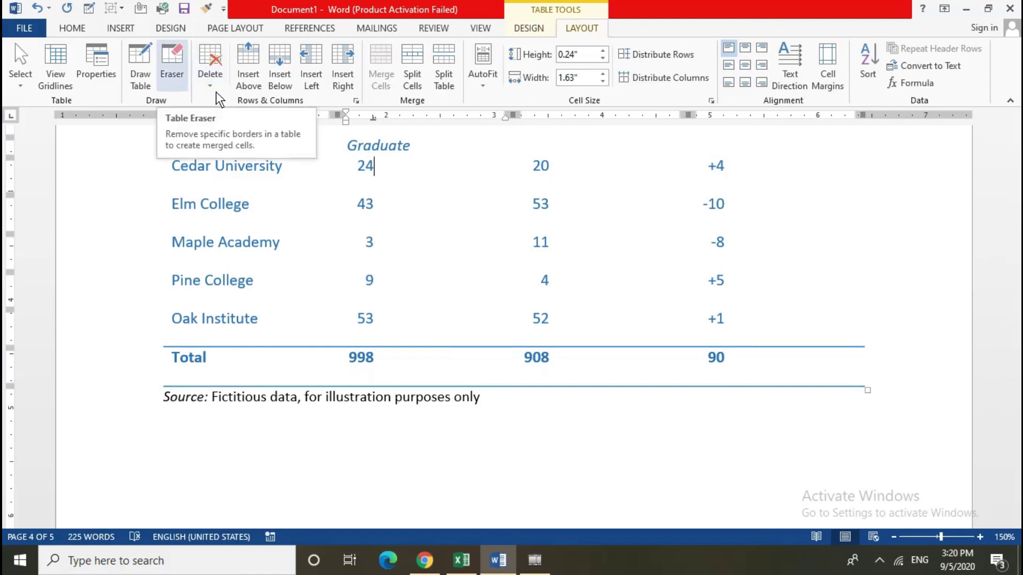